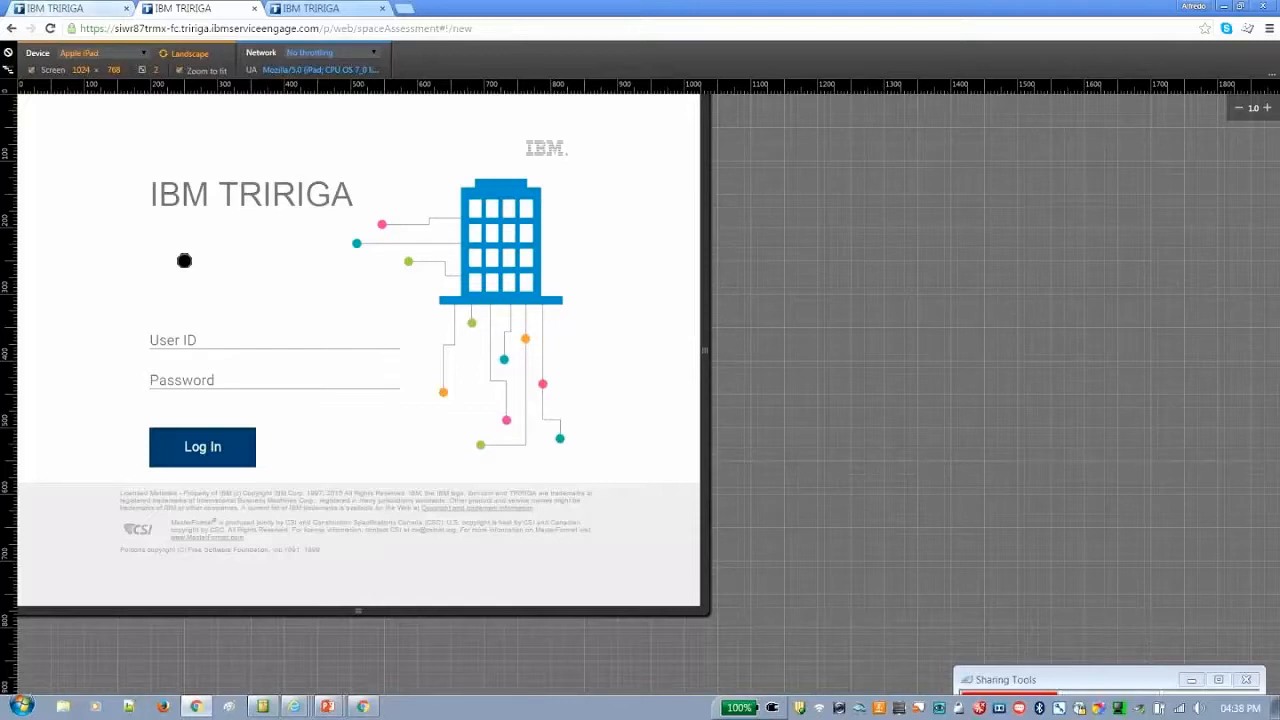
Log in to IBM TRIRIGA with the saved space planner user ID and the account password
click(172, 337)
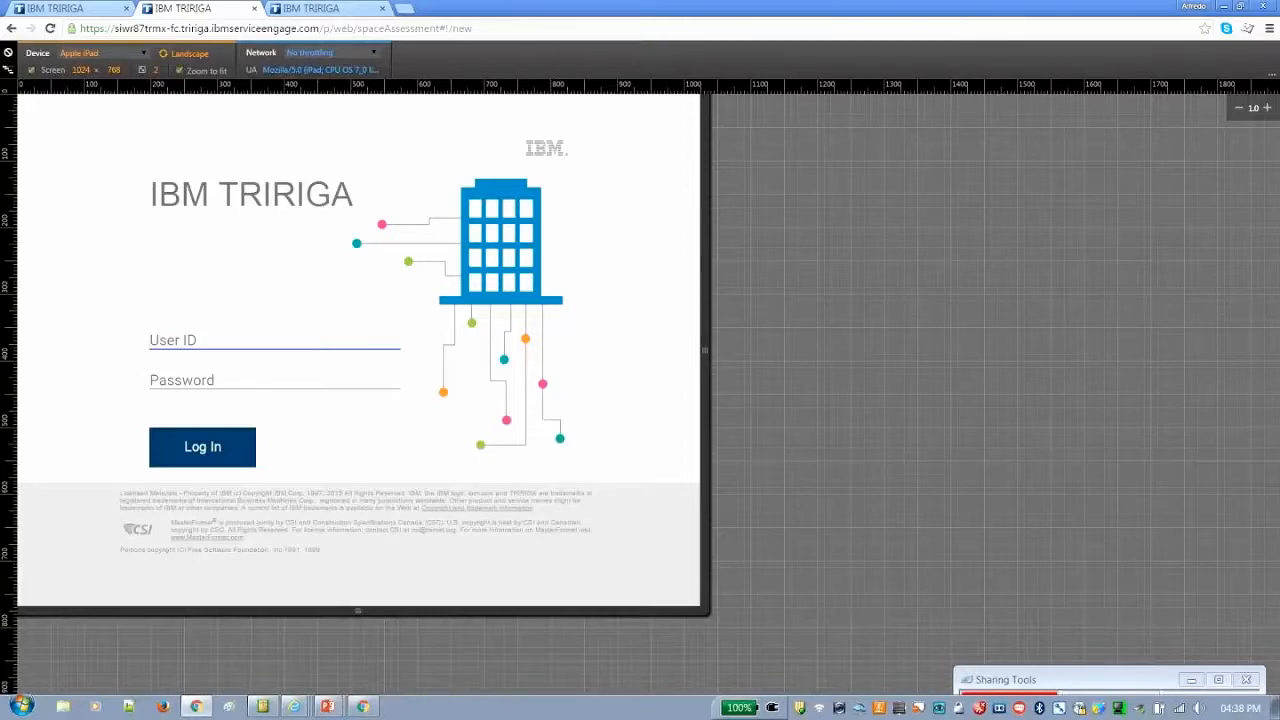
text(a)
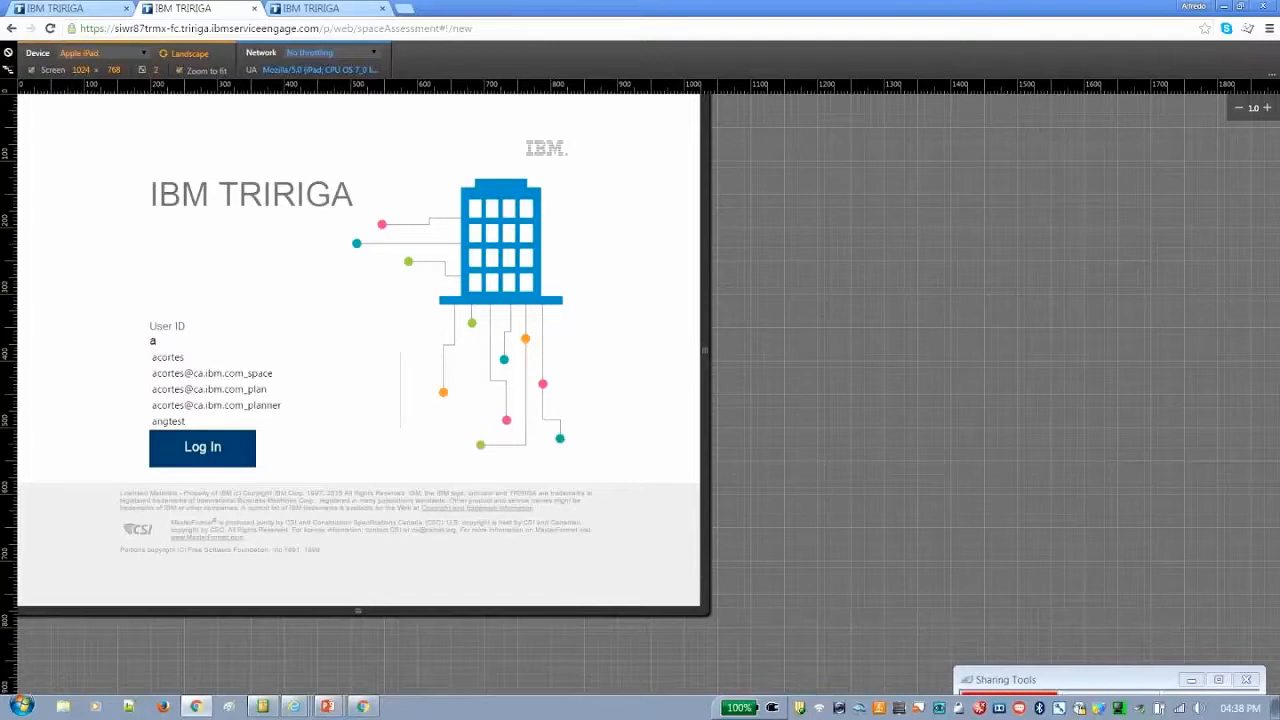
click(263, 375)
text(••••••••)
key(Return)
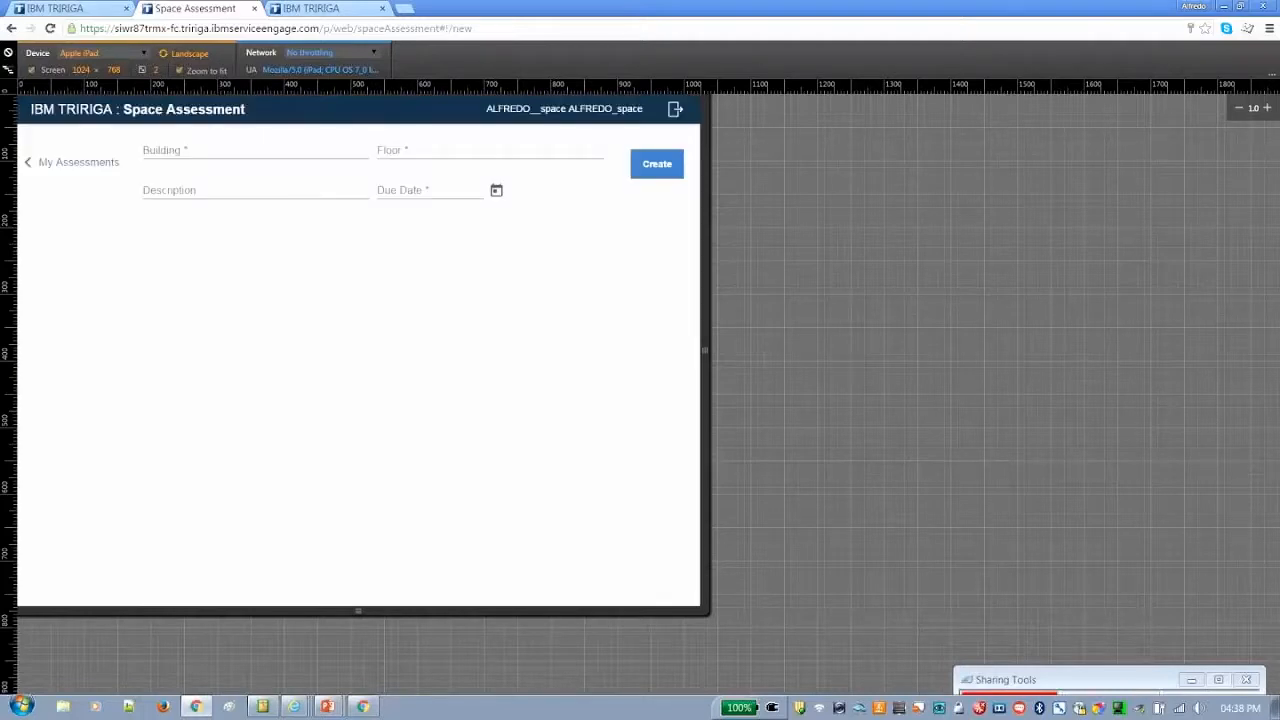
Start a new space assessment for Charlotte Watson Center, 02 - Second Floor, and check its spaces as a list
click(88, 161)
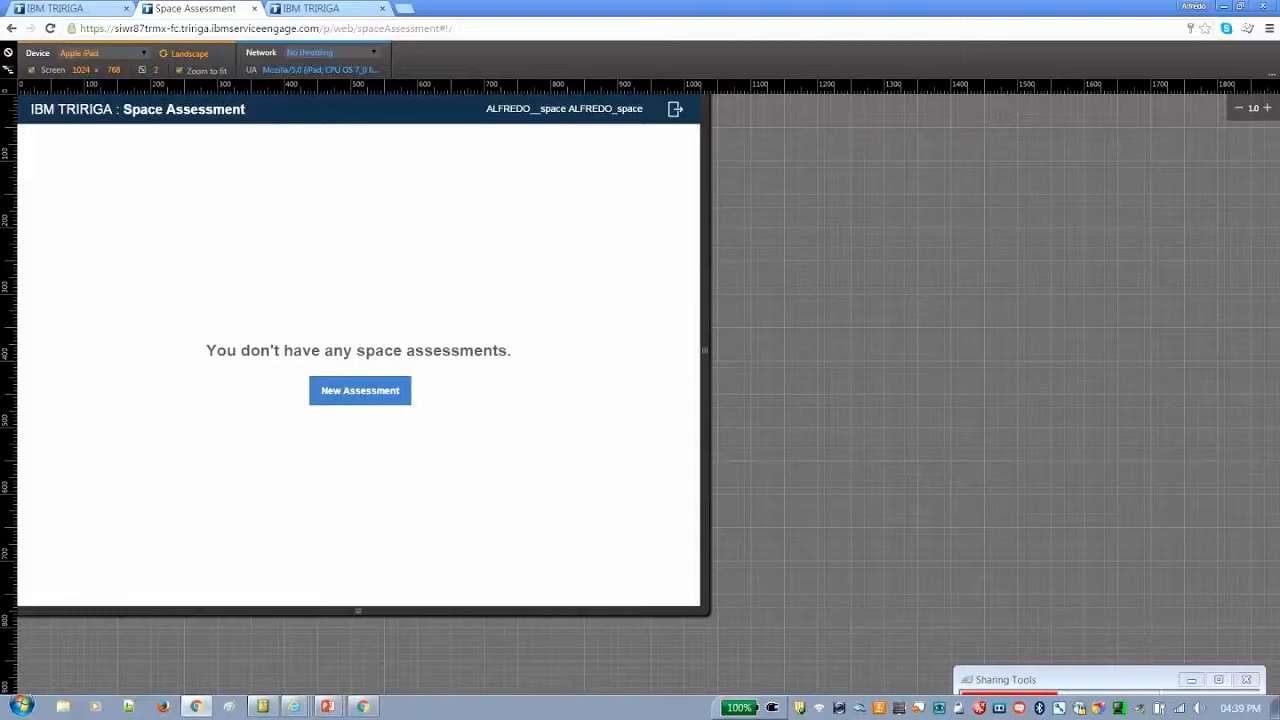
click(367, 386)
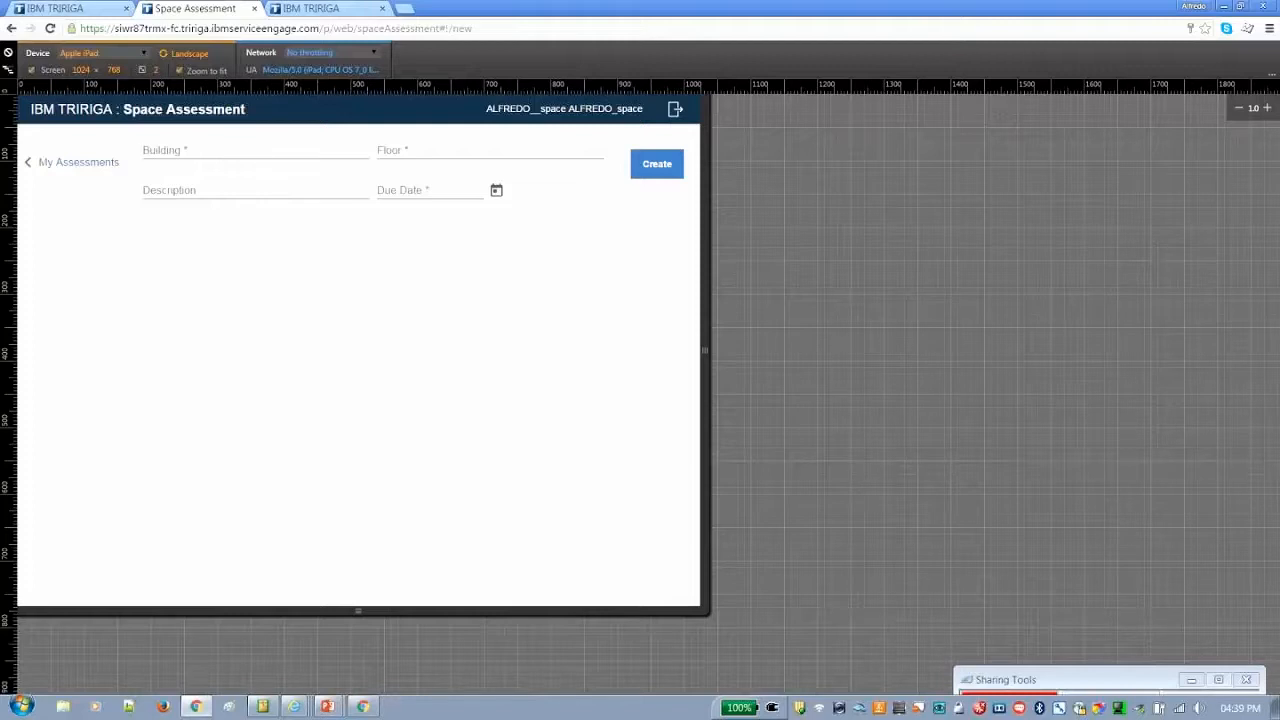
text(charlo)
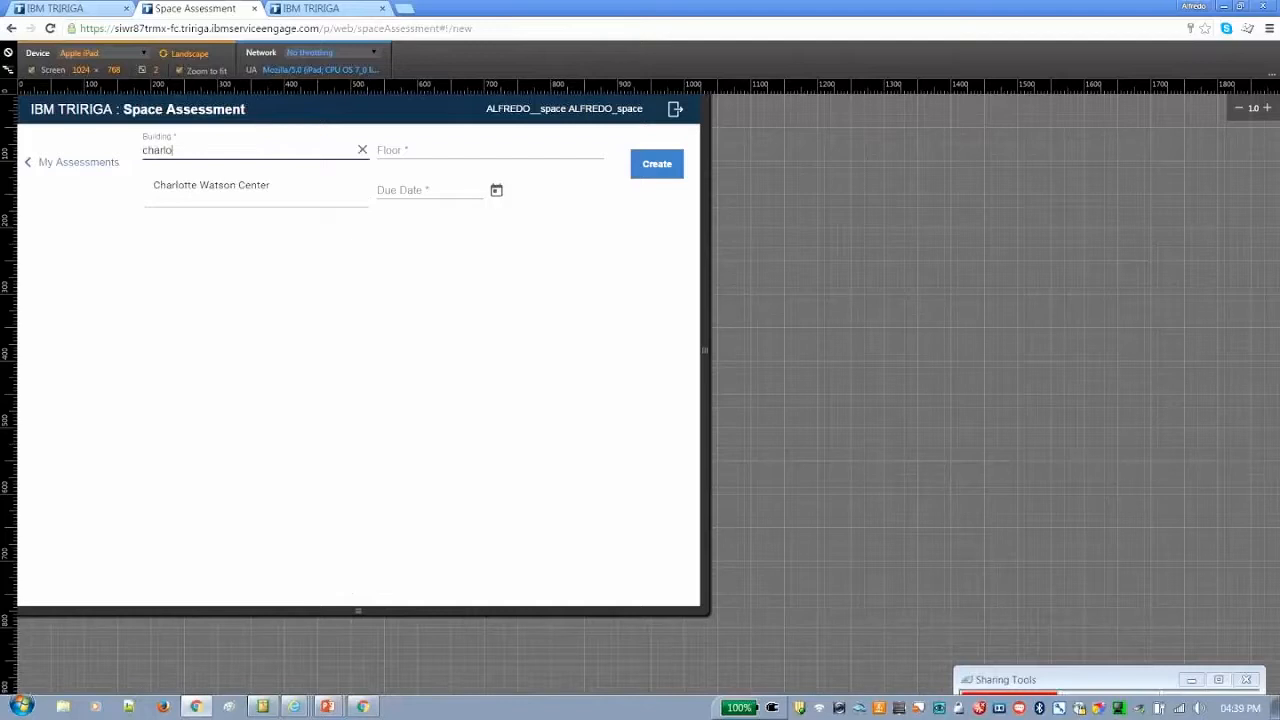
click(226, 187)
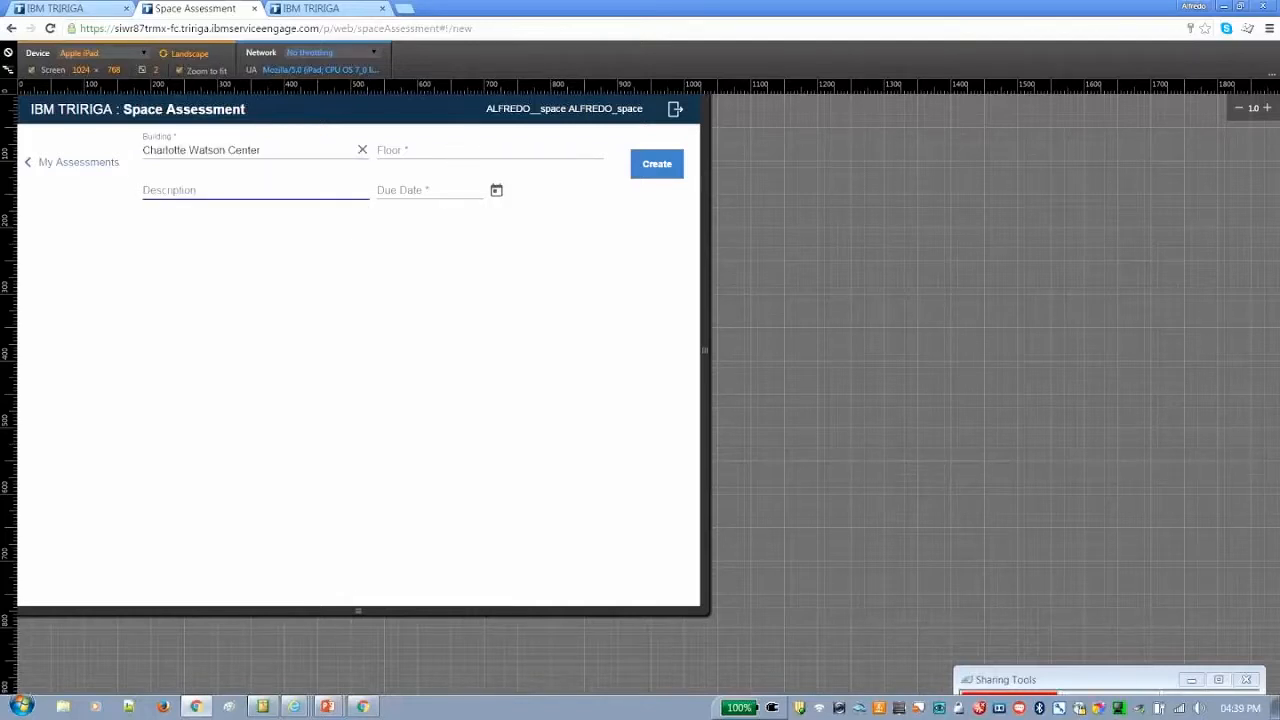
click(450, 151)
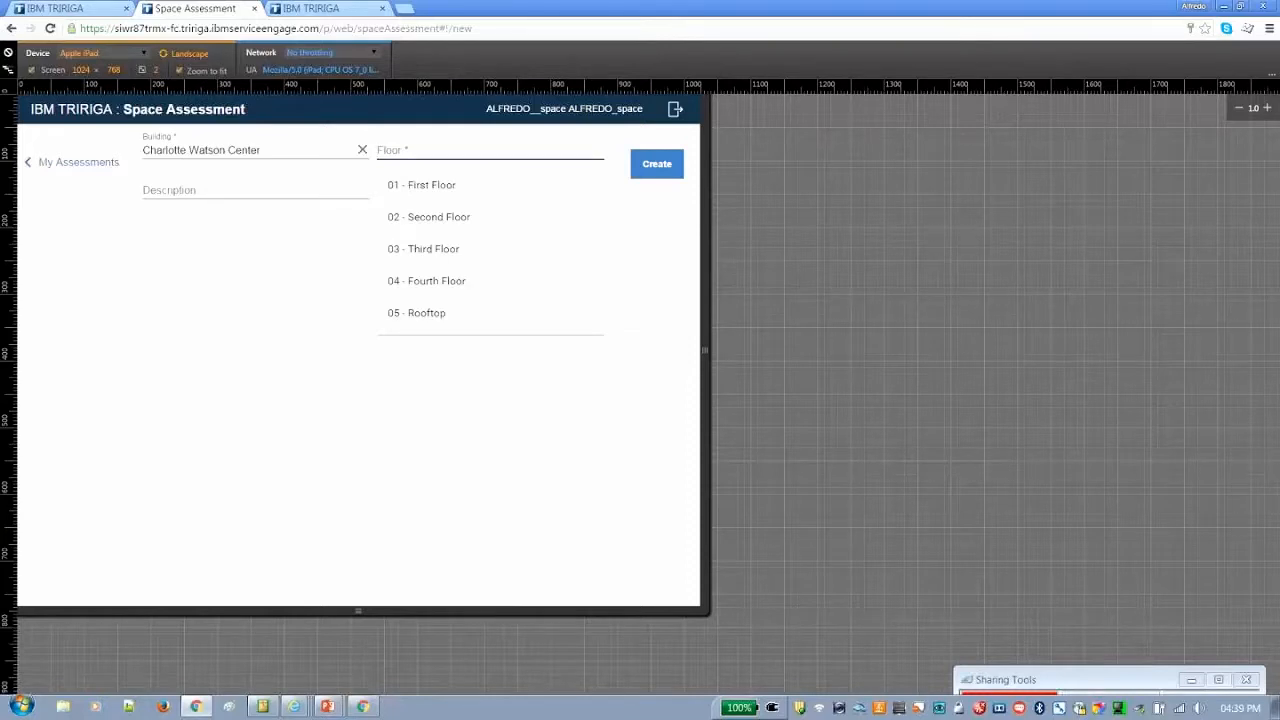
click(447, 219)
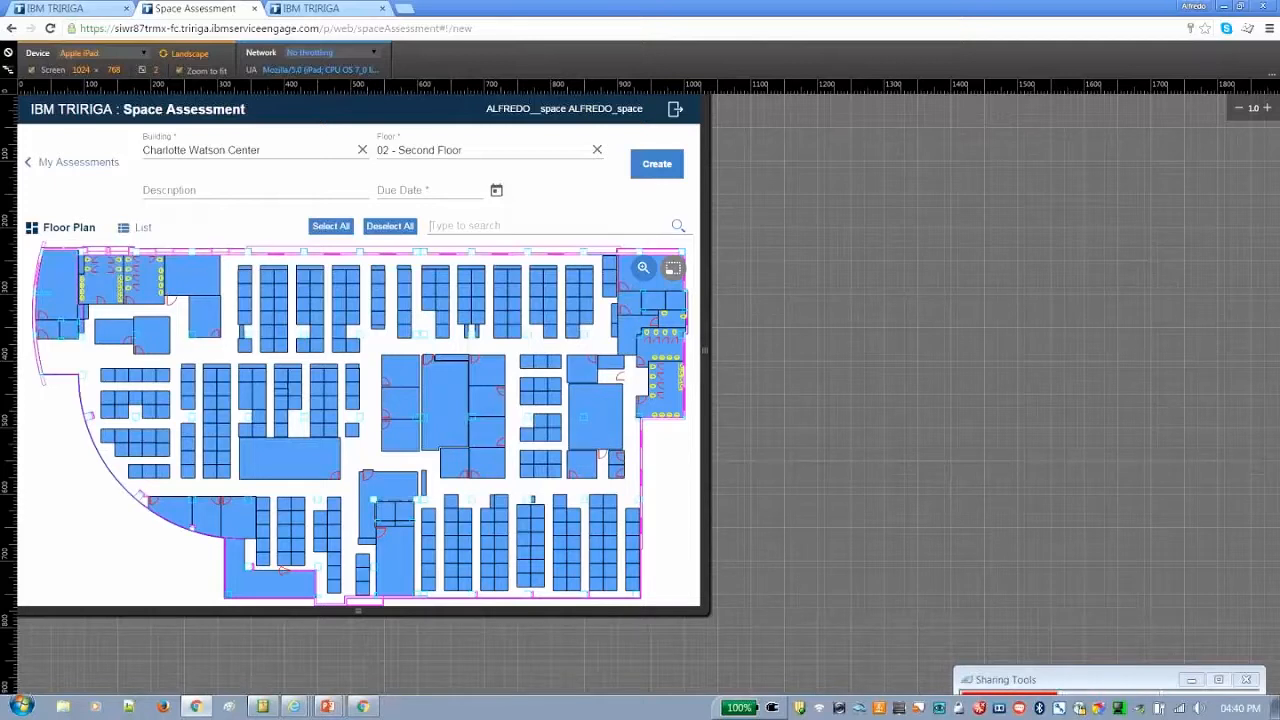
click(137, 227)
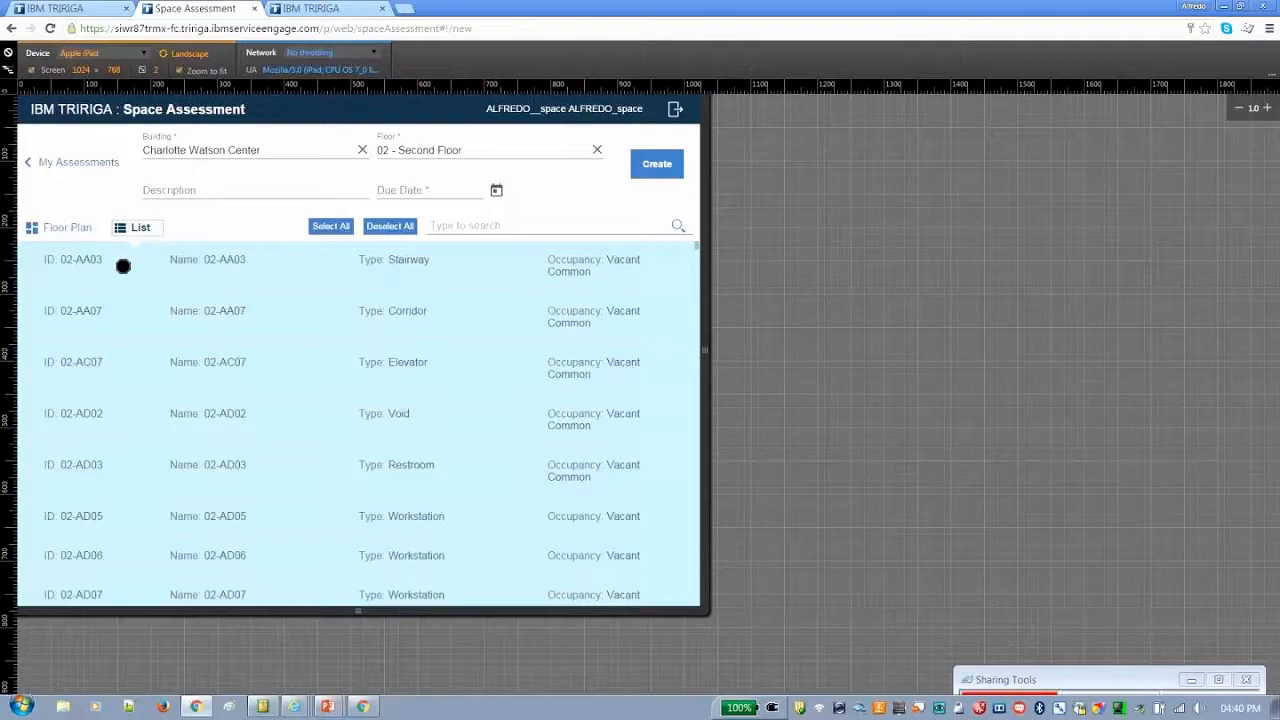
click(69, 228)
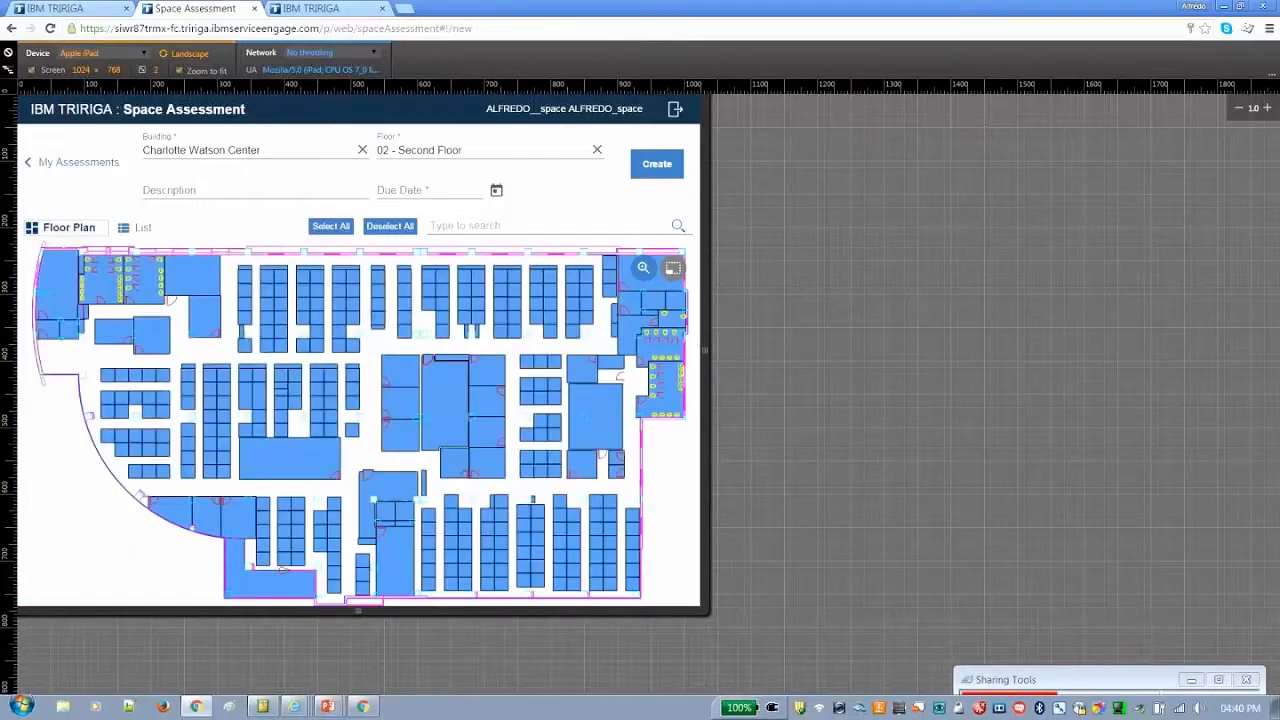
Describe the assessment as "TTEC 2015 Space Assessment" and set its due date to 12/11/2015
click(160, 189)
key(Caps_Lock)
text(TTEC 2015)
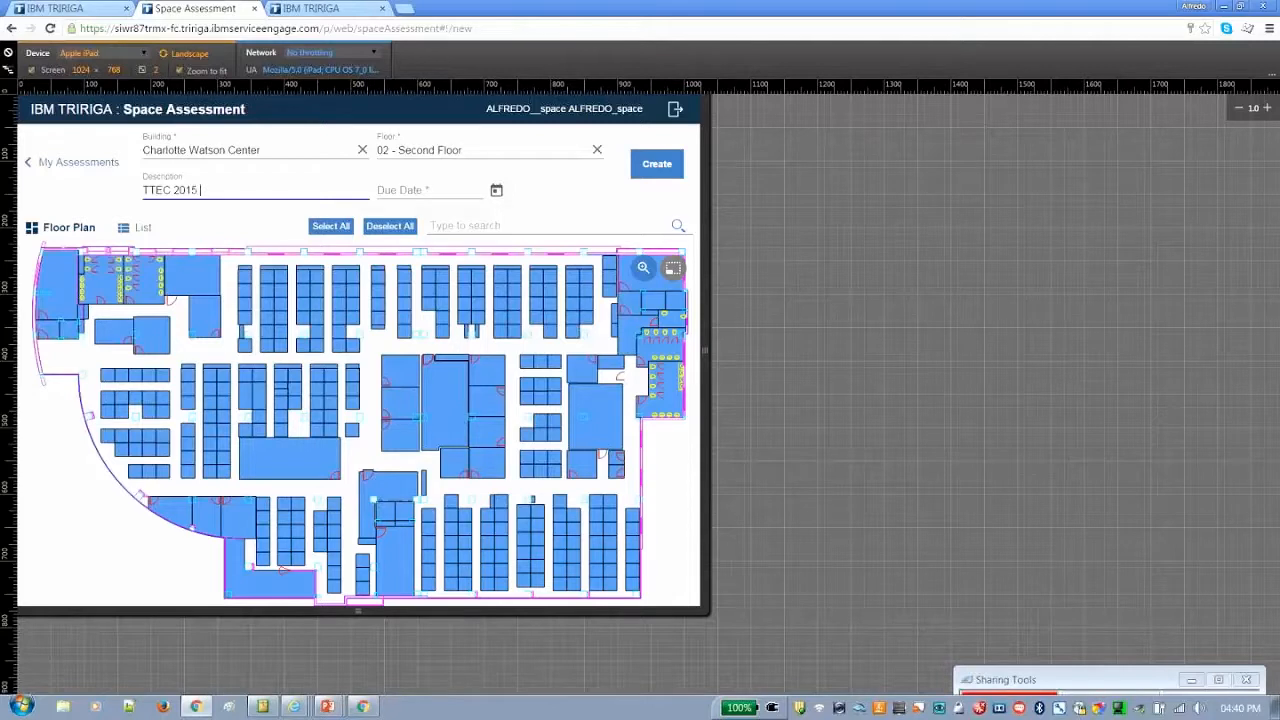
key(Caps_Lock)
text(Space Assessment)
click(498, 190)
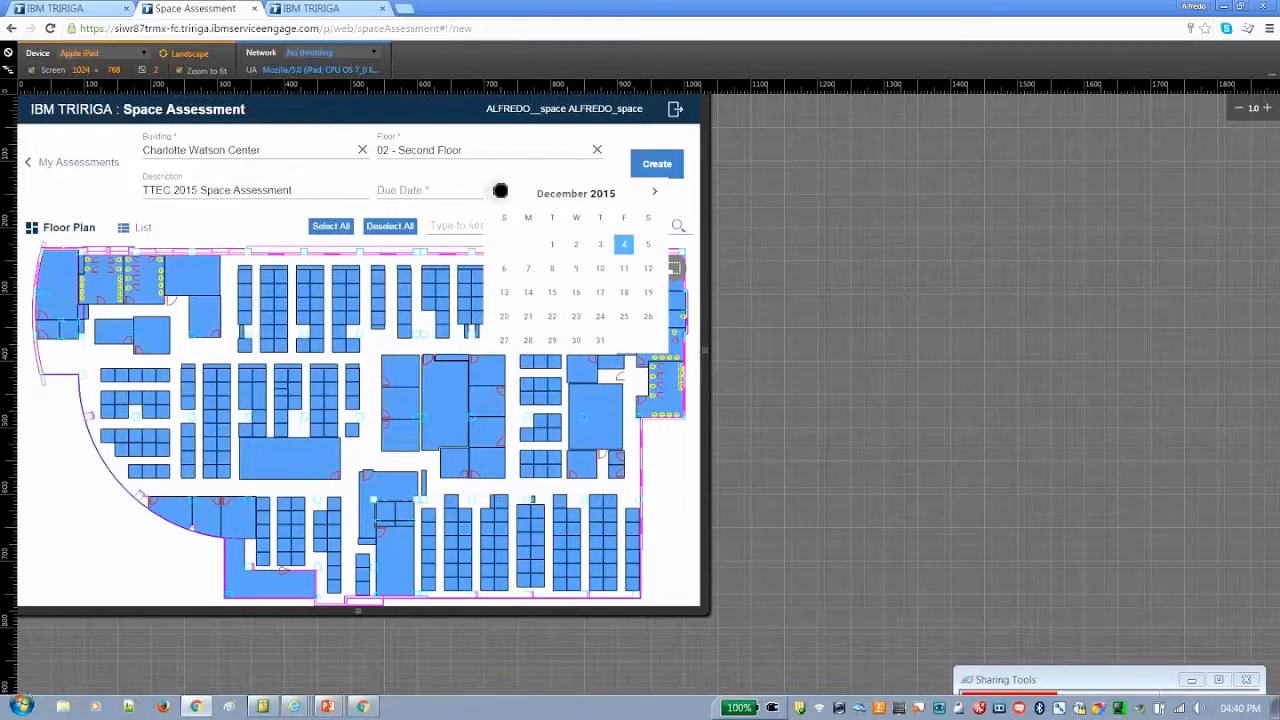
click(626, 268)
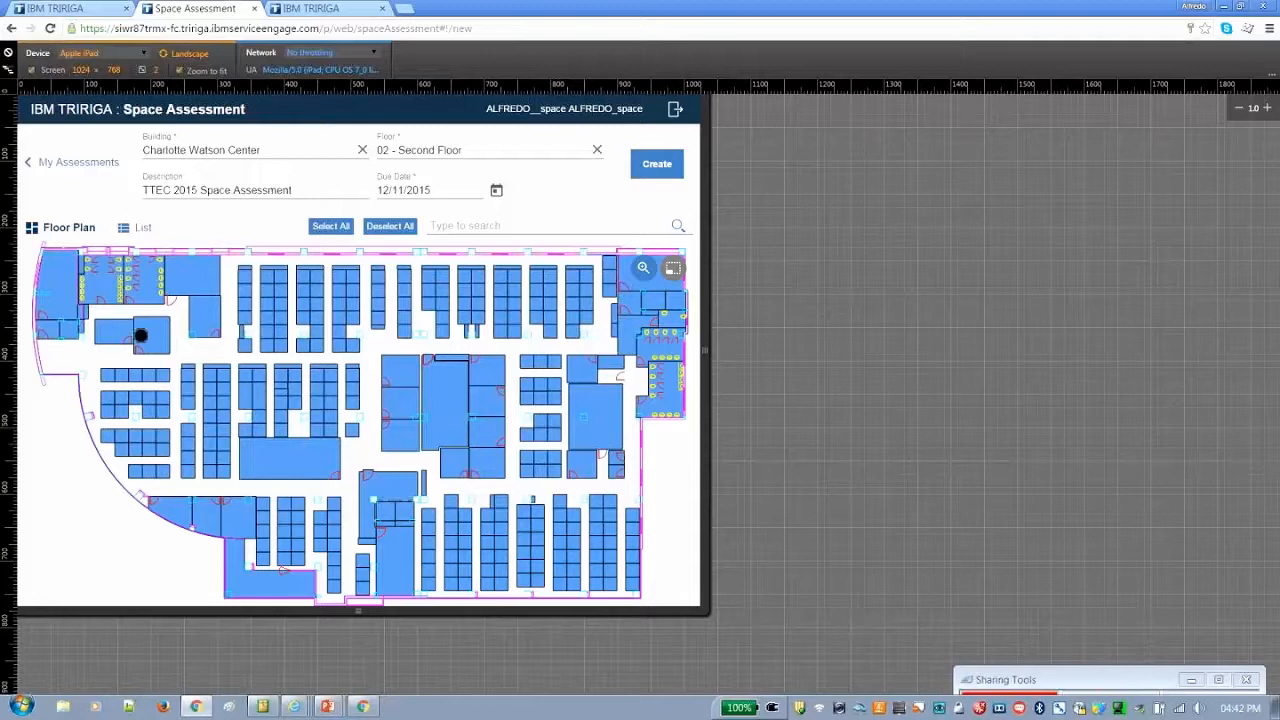
Deselect all spaces and try selecting and deselecting four individual workstations in the upper rows of the floor plan
click(392, 226)
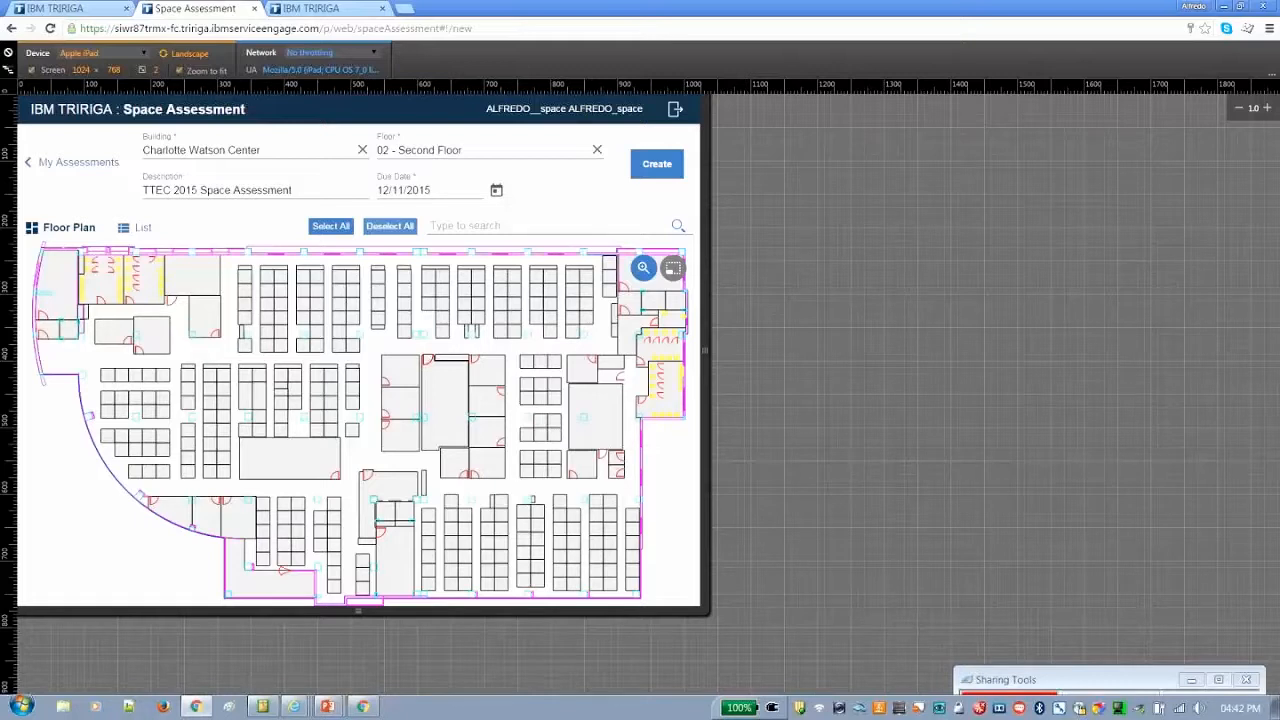
click(513, 303)
click(499, 317)
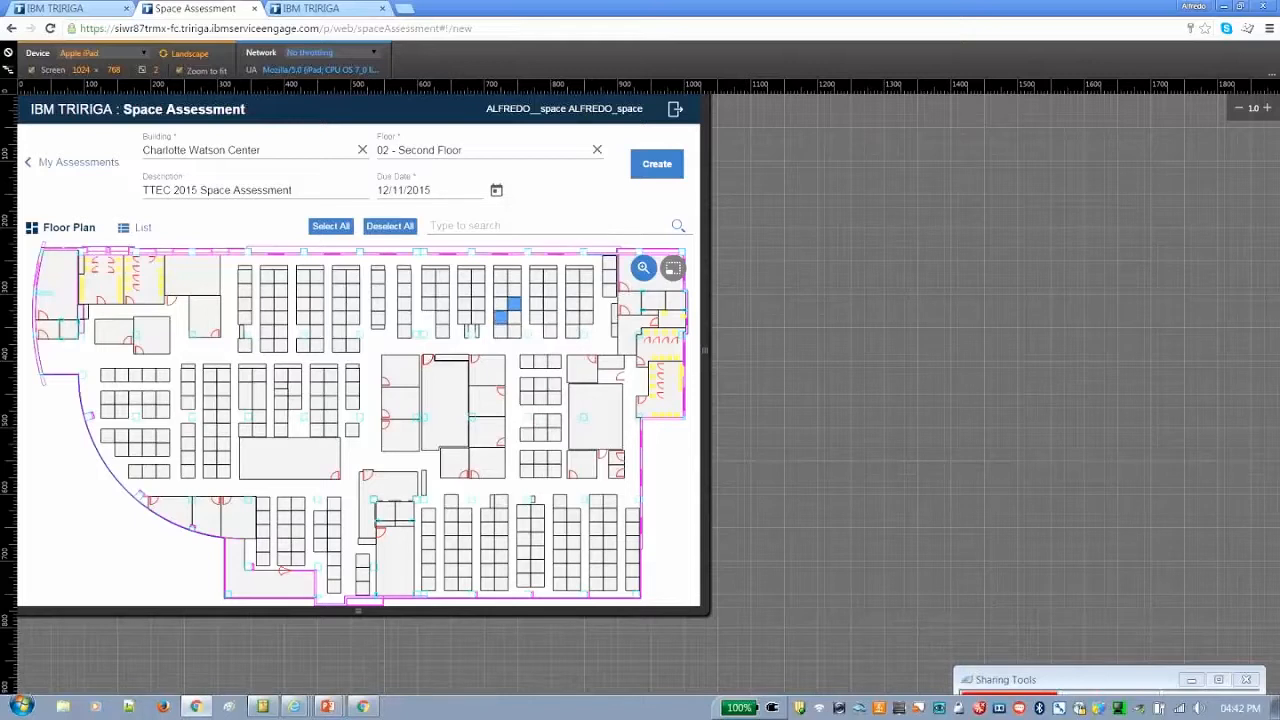
click(478, 304)
click(465, 290)
click(514, 304)
click(501, 317)
click(476, 301)
click(463, 289)
Search the floor's spaces for "business development" and select all the matching ones
text(business devel)
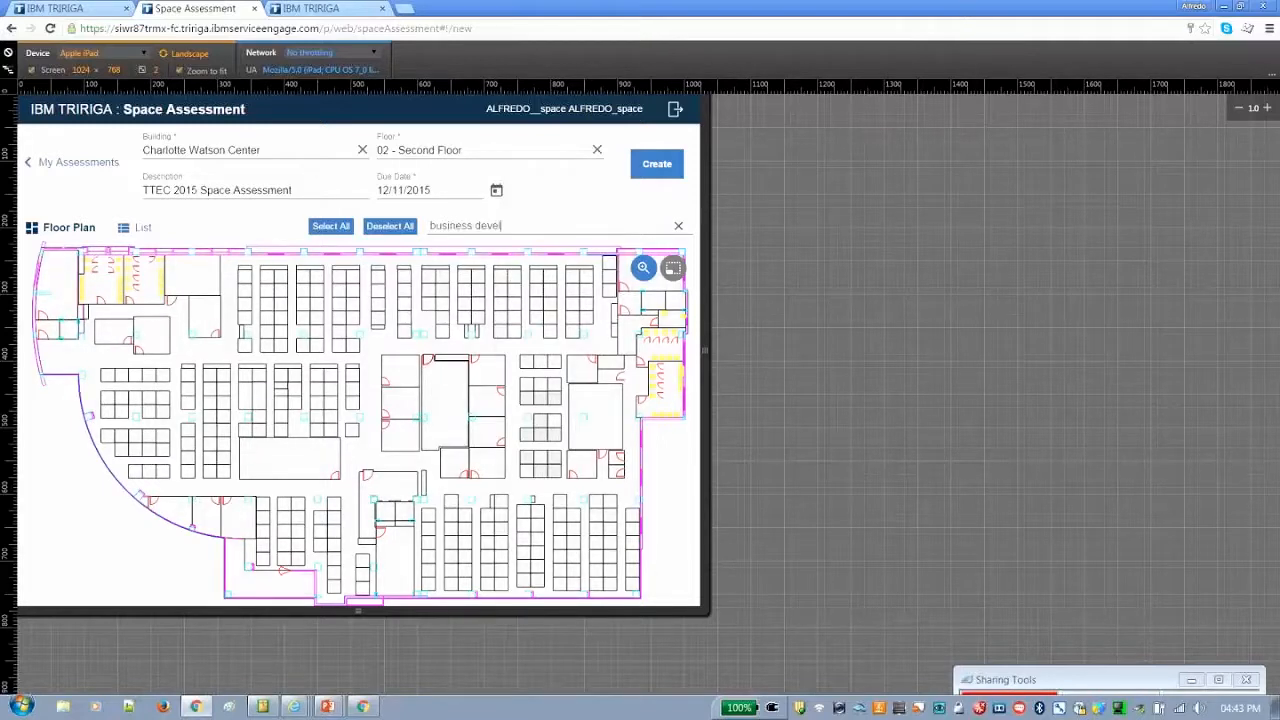
text(opment)
click(336, 225)
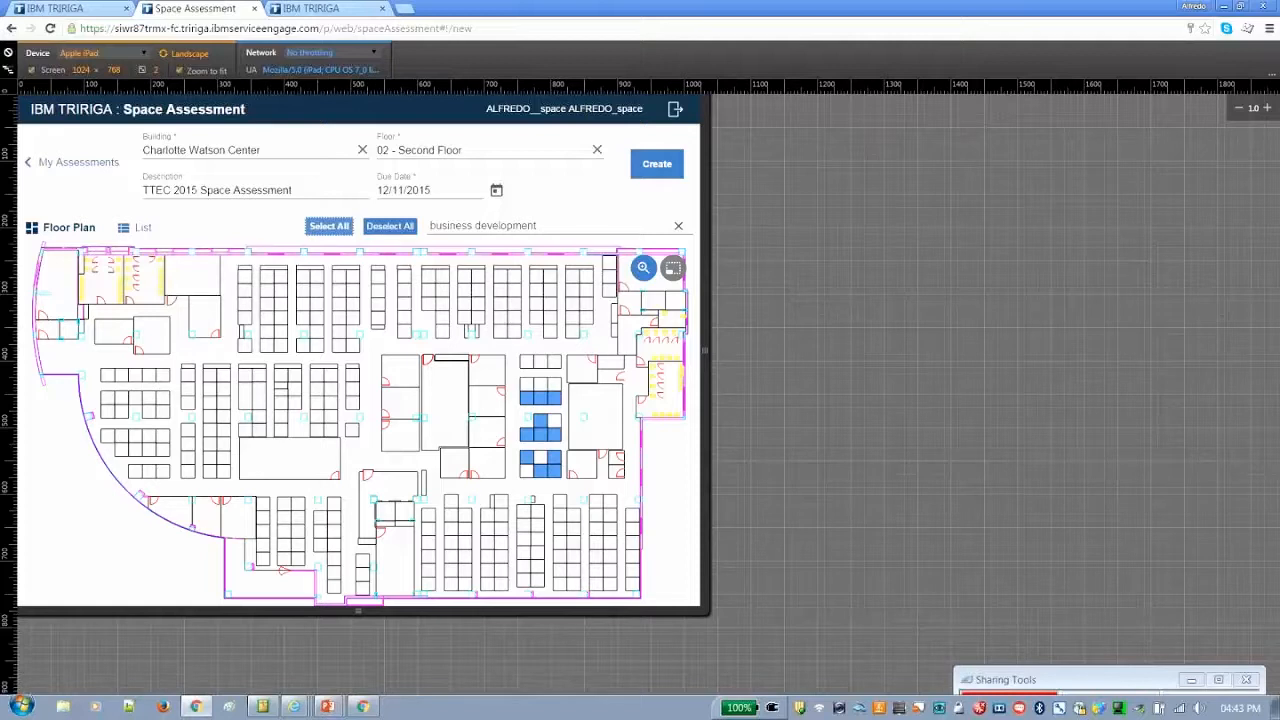
Review the selected business development workstations as a list and return to the floor plan
click(137, 227)
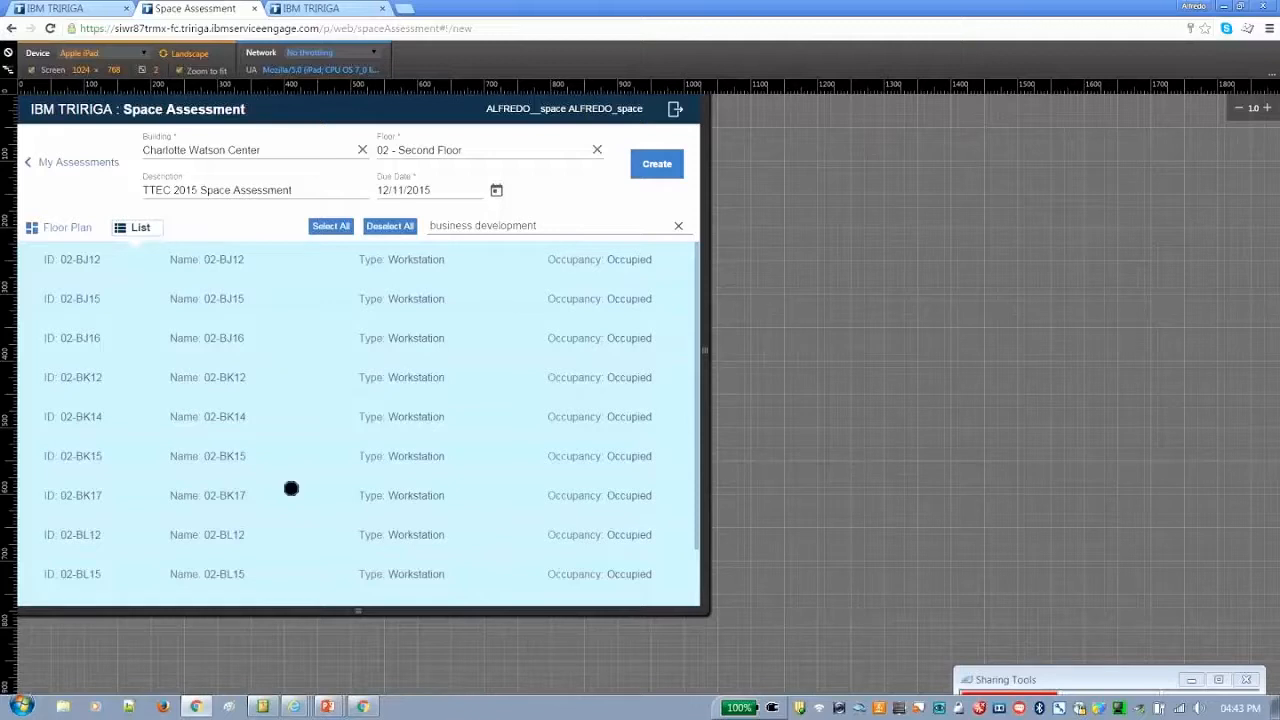
scroll(291, 488, down, 1)
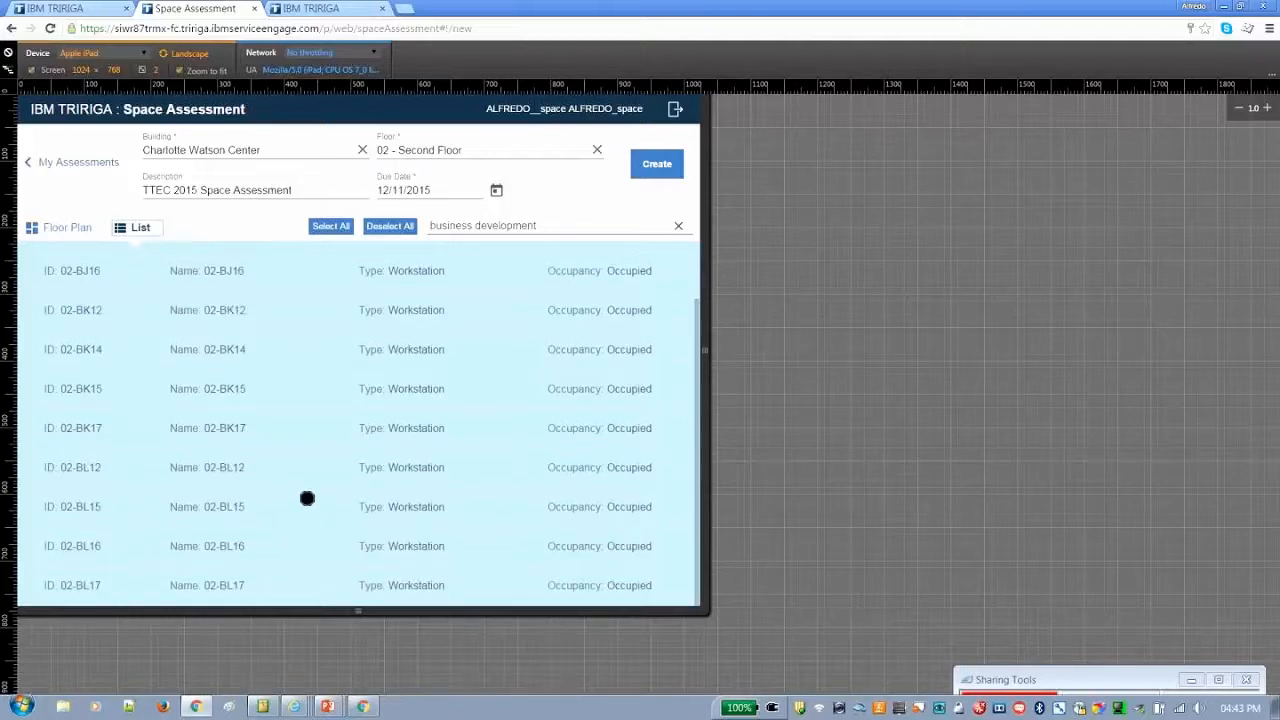
scroll(318, 296, up, 1)
scroll(318, 296, down, 1)
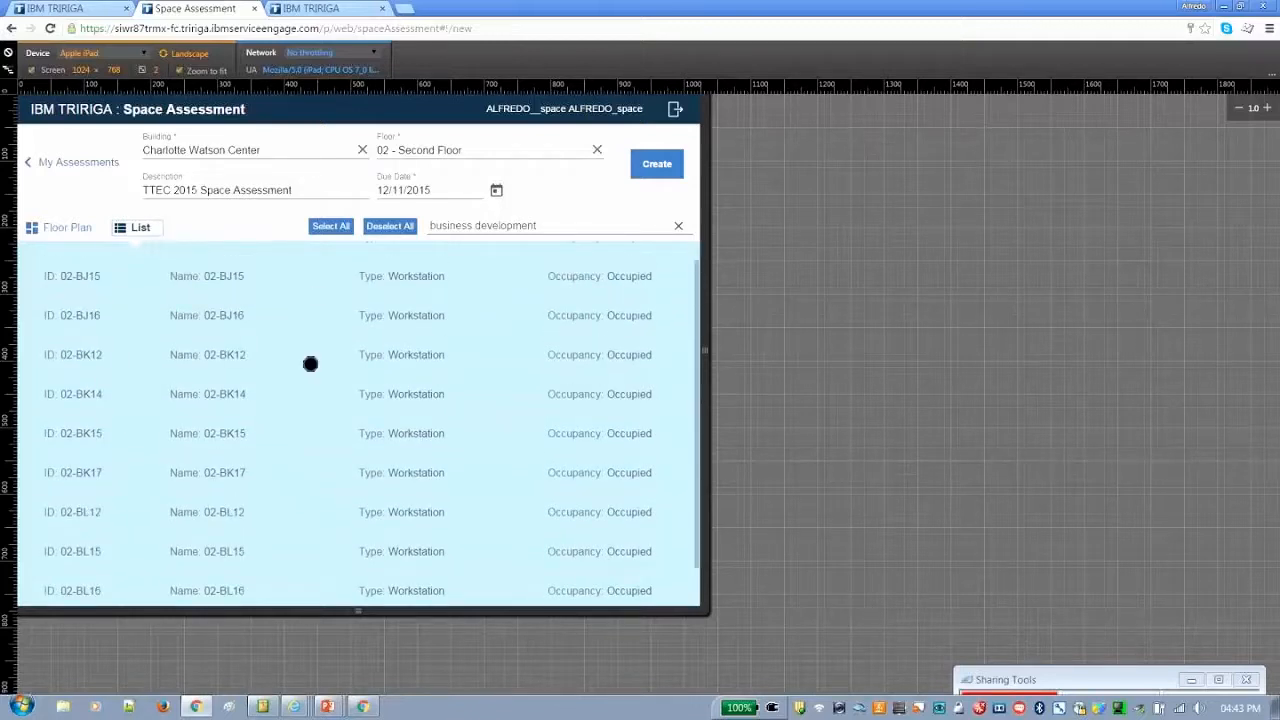
scroll(310, 364, up, 1)
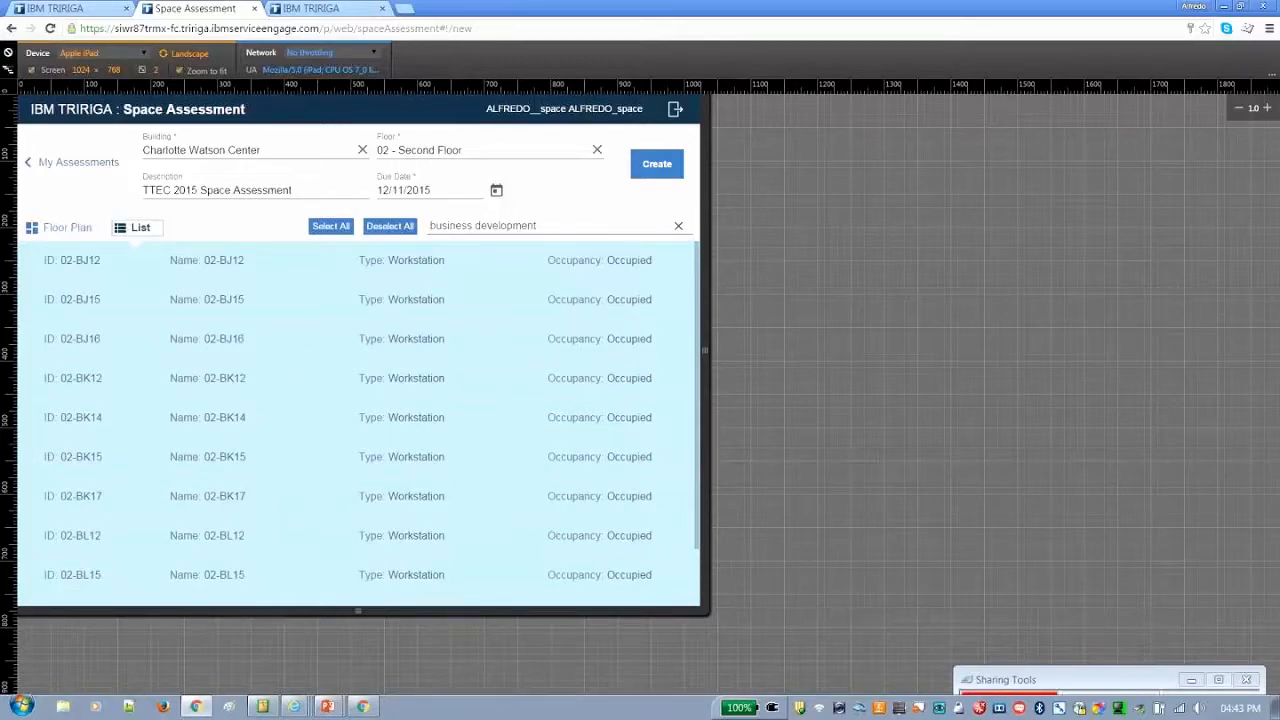
click(60, 227)
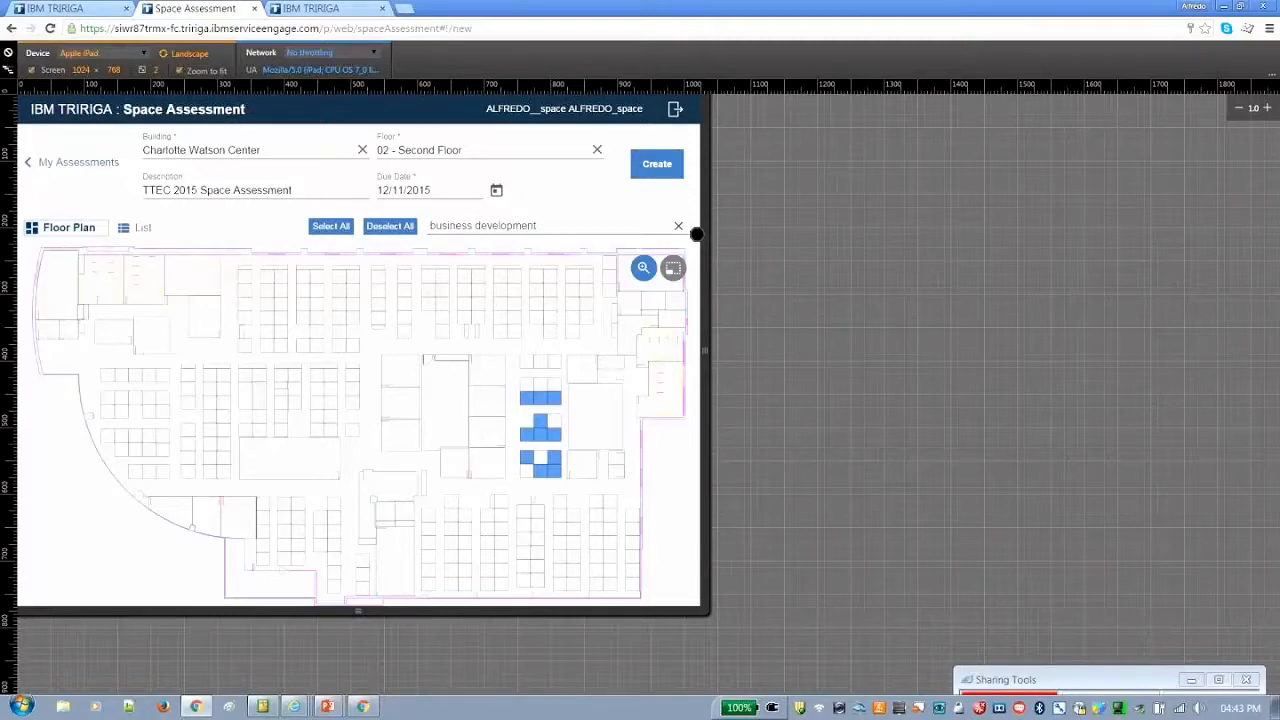
Replace the space search with "sales" and select all the matching spaces
click(679, 225)
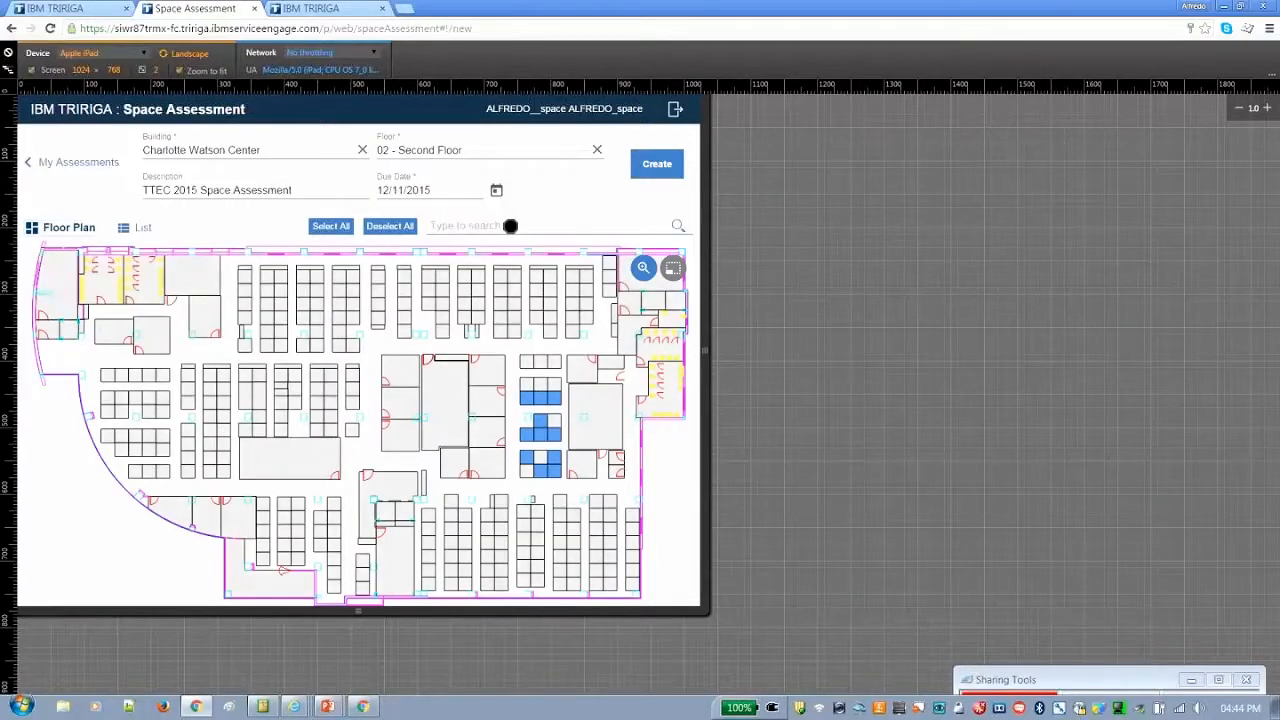
click(510, 226)
text(sales)
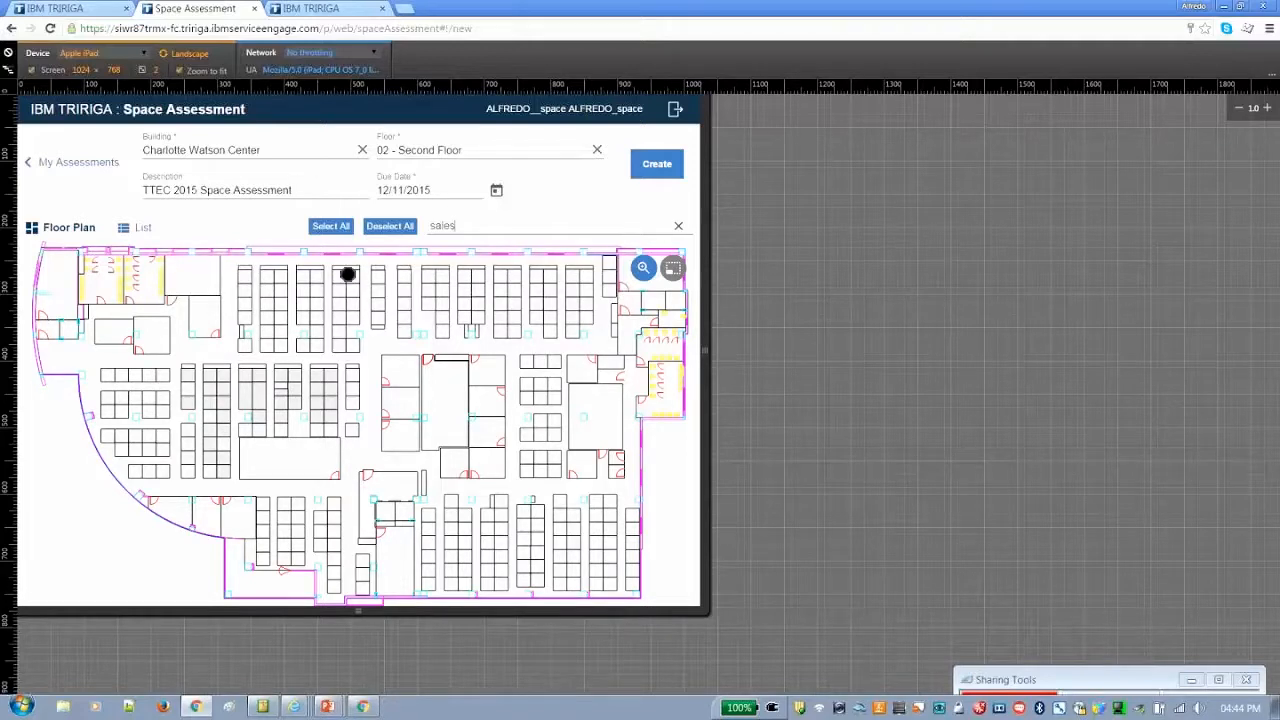
click(334, 228)
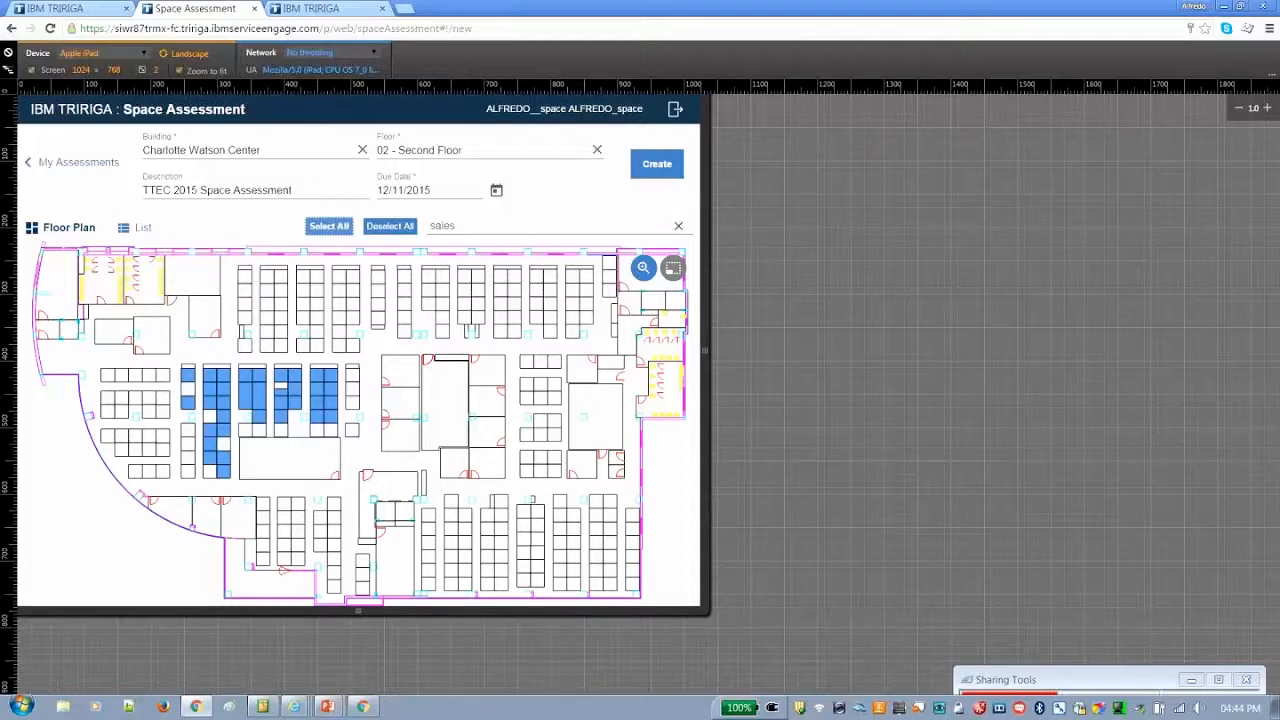
Replace the space search with "operations" and select all the matching spaces
click(678, 226)
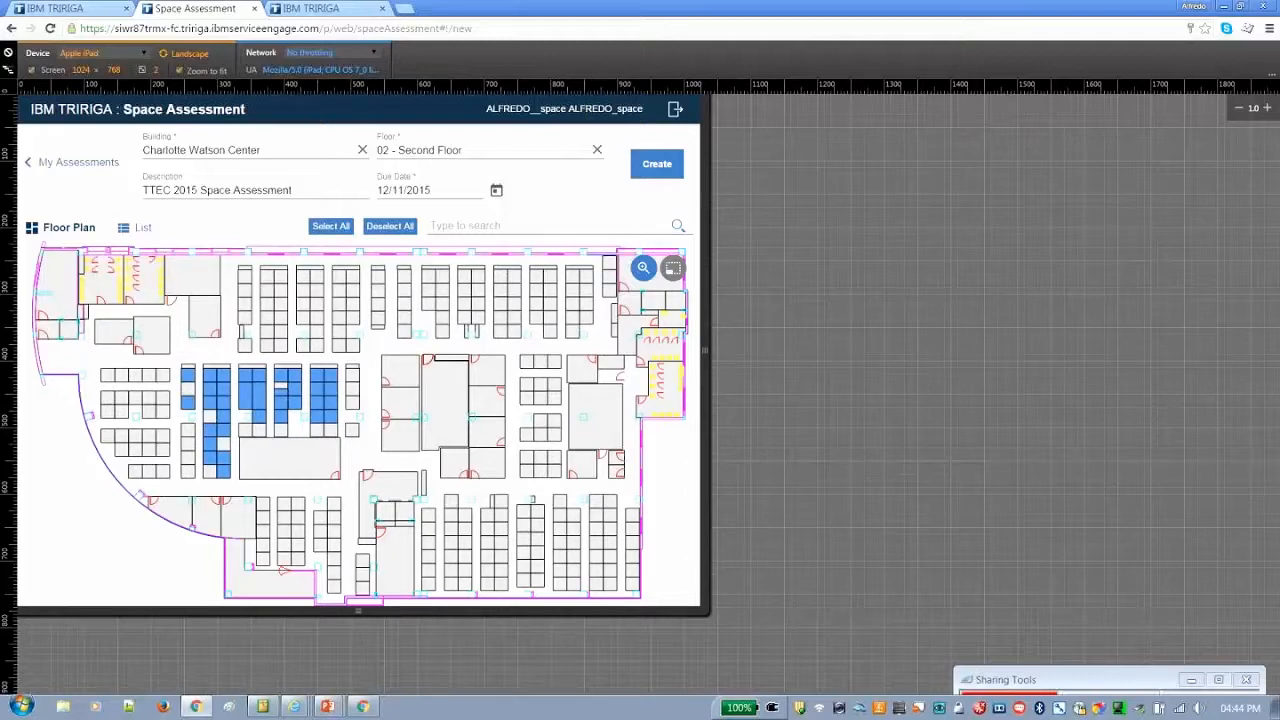
text(operations)
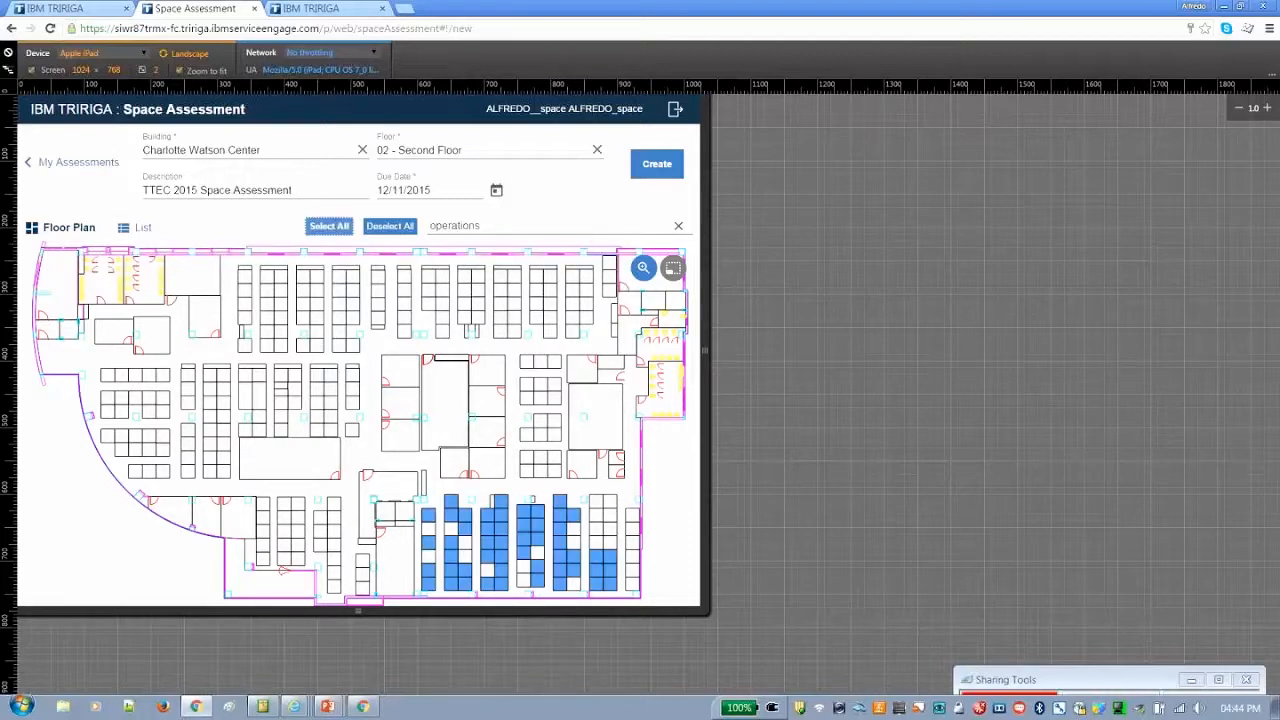
Clear the space search and deselect all spaces on the second floor
click(676, 227)
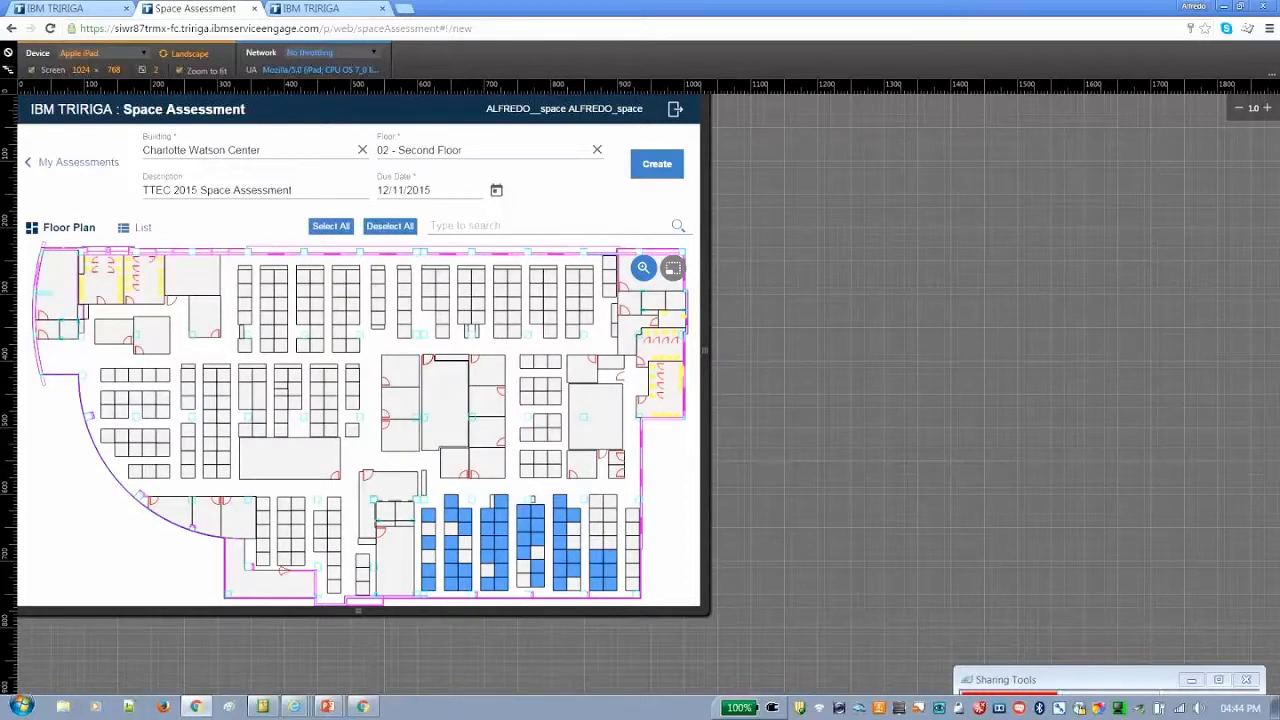
click(387, 226)
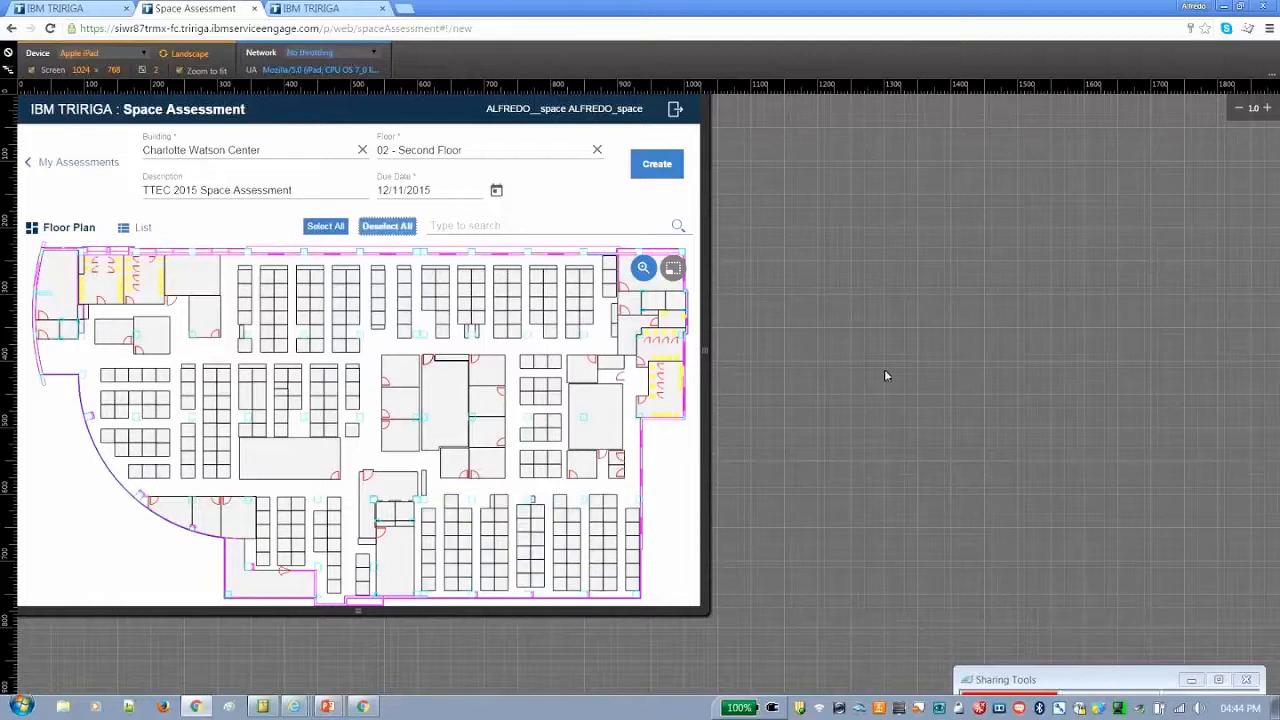
Zoom in on the central part of the floor plan and examine the workstation blocks there
click(673, 267)
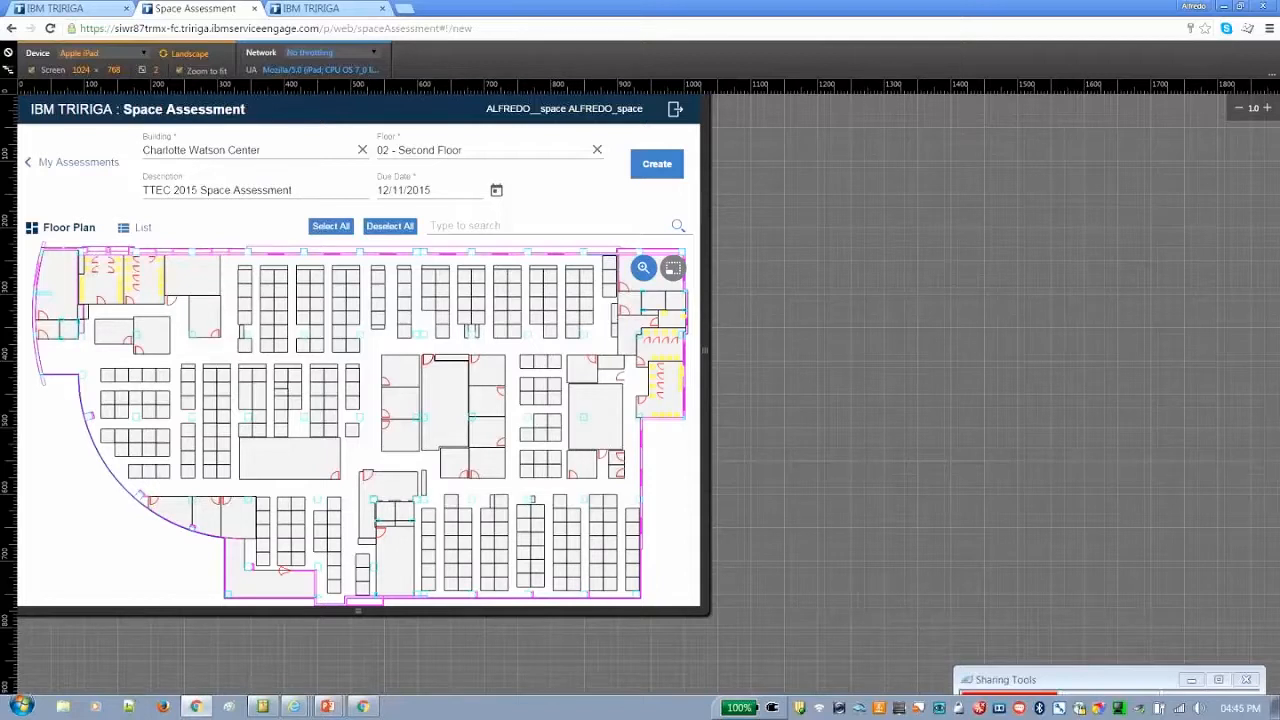
scroll(455, 336, up, 1)
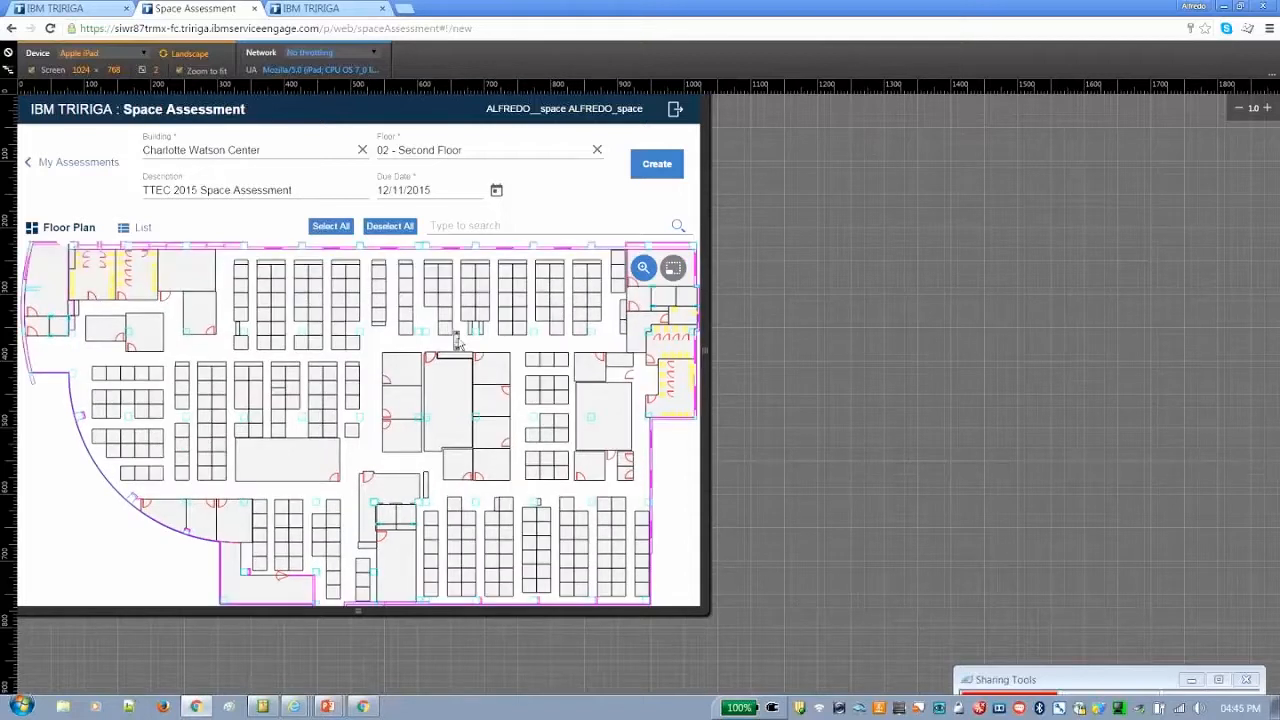
scroll(455, 340, up, 3)
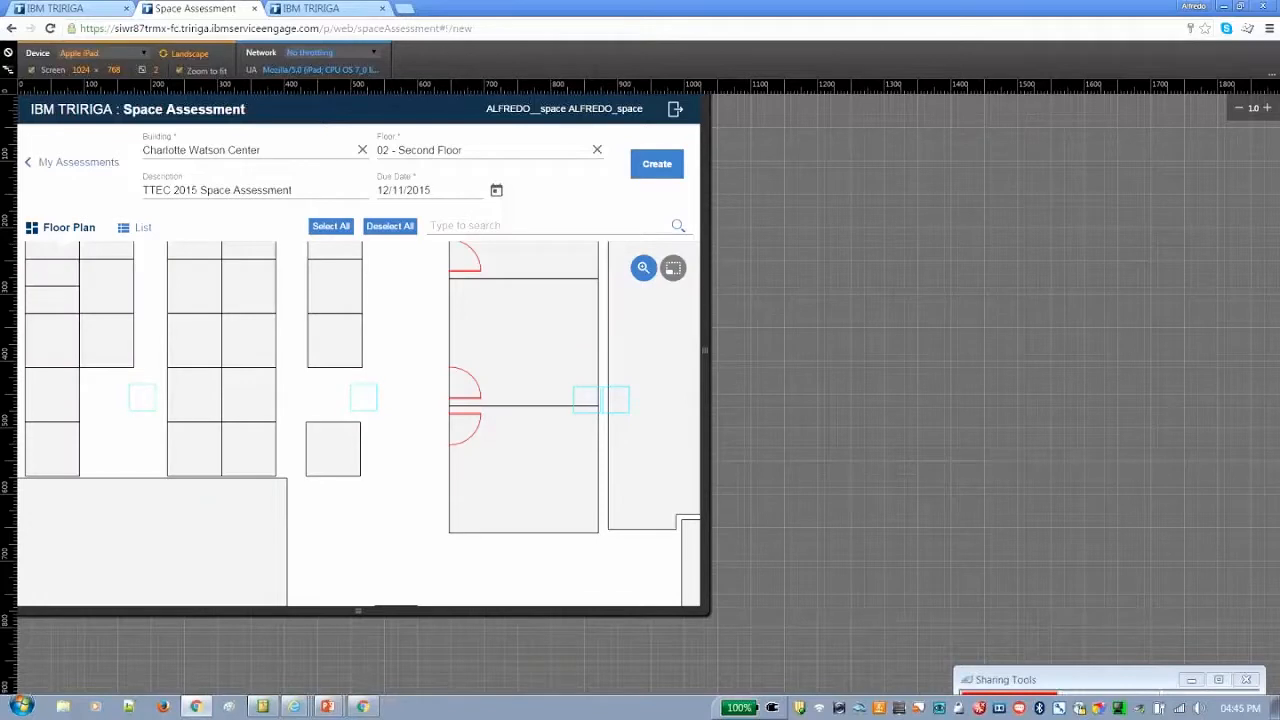
drag(383, 317, 511, 429)
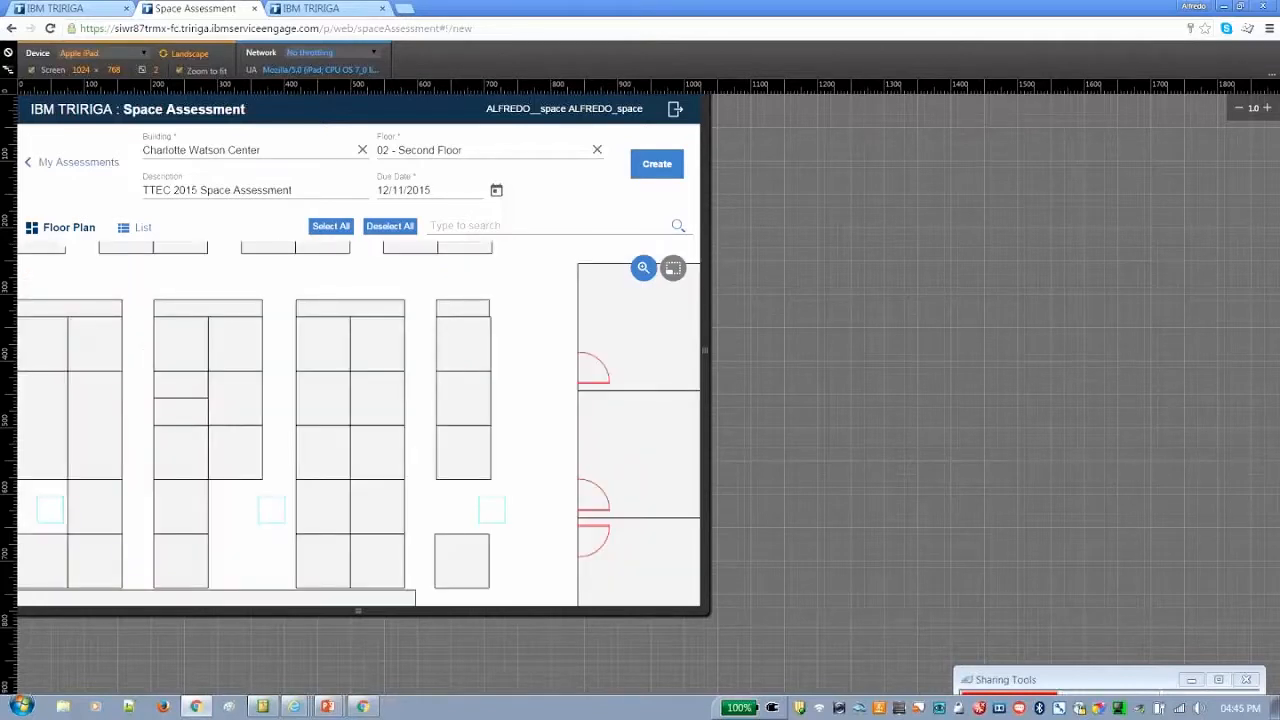
drag(370, 390, 498, 403)
drag(362, 350, 240, 326)
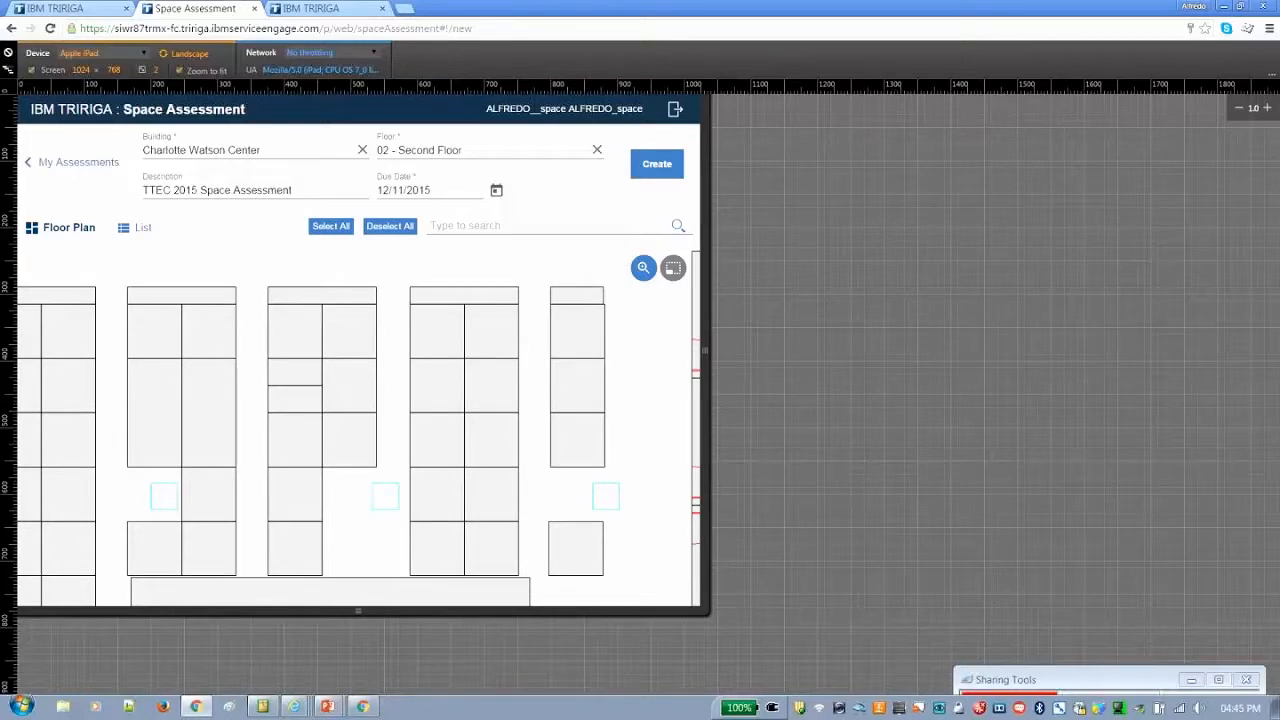
Try selecting a narrow space in the central area and box-selecting the spaces across the floor's northeast portion, and deselect everything
click(574, 318)
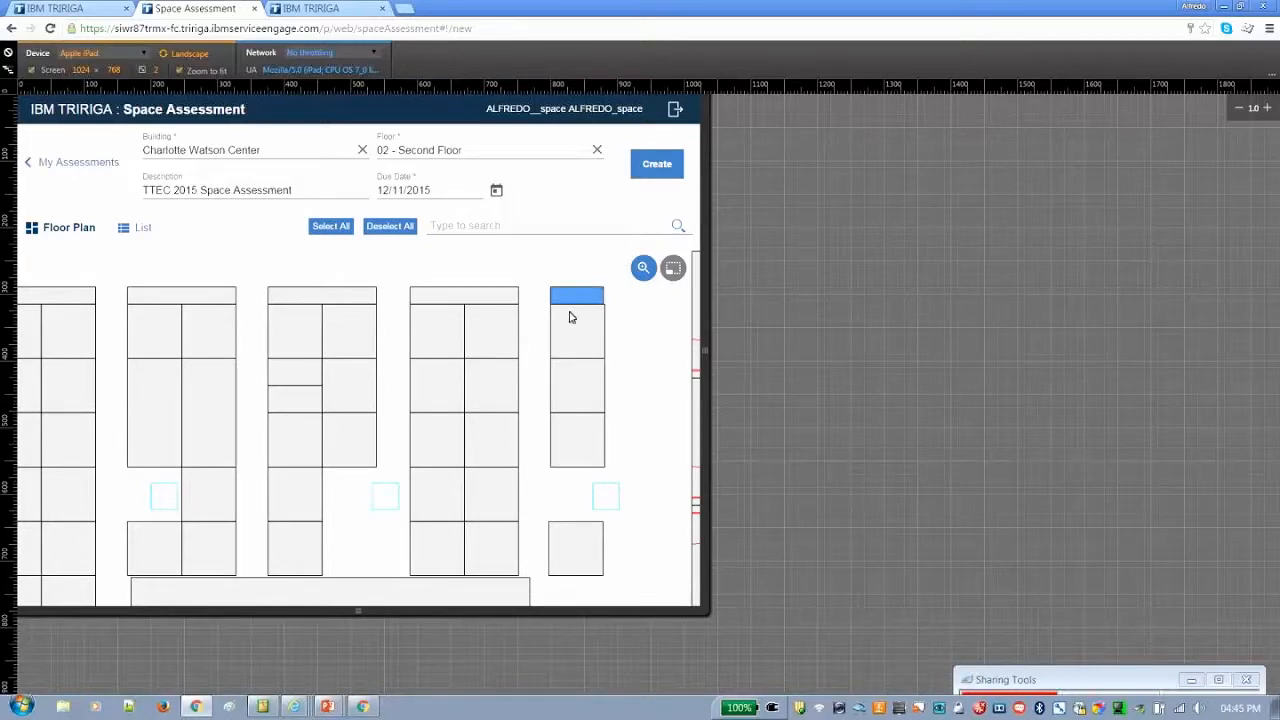
scroll(576, 324, down, 3)
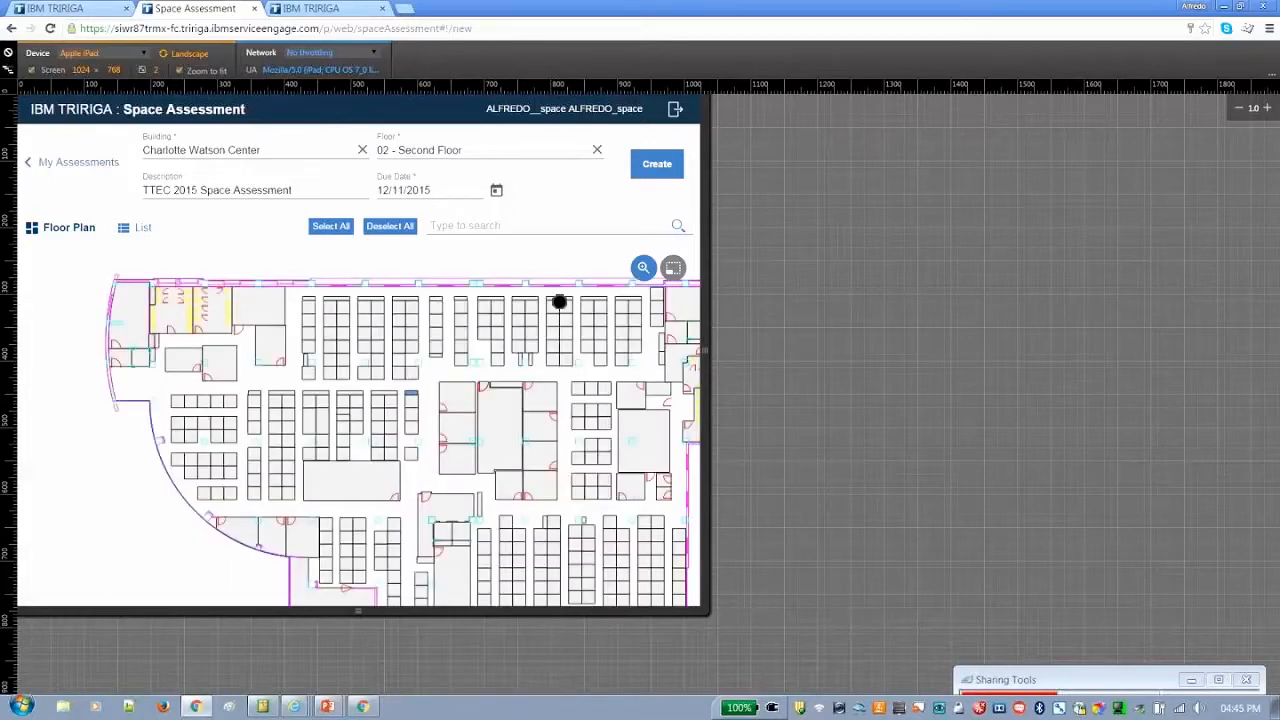
click(673, 269)
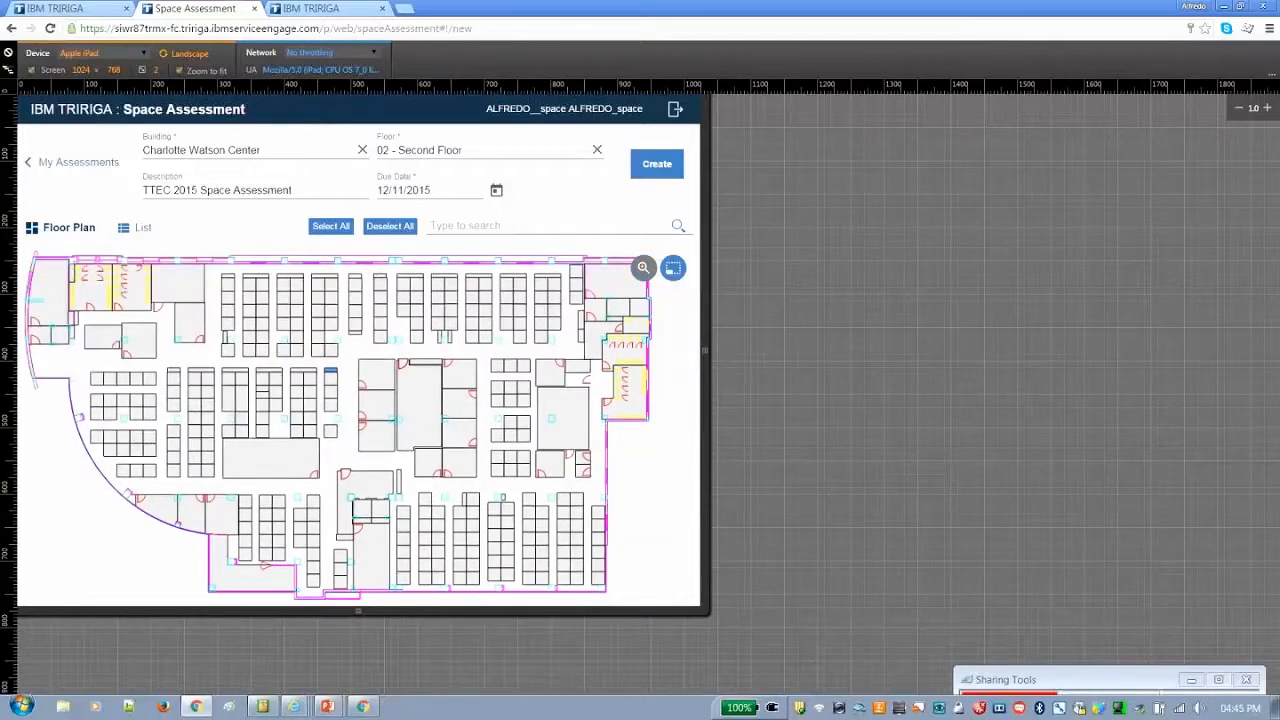
click(420, 295)
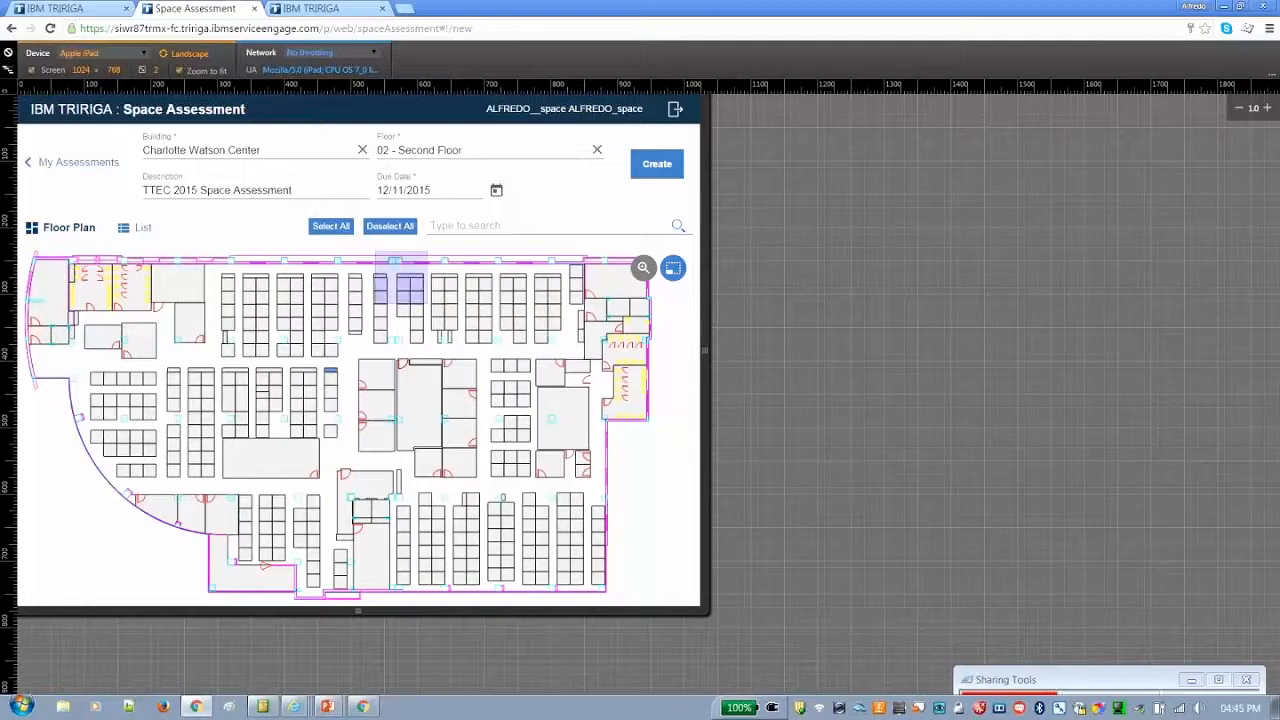
drag(459, 337, 600, 490)
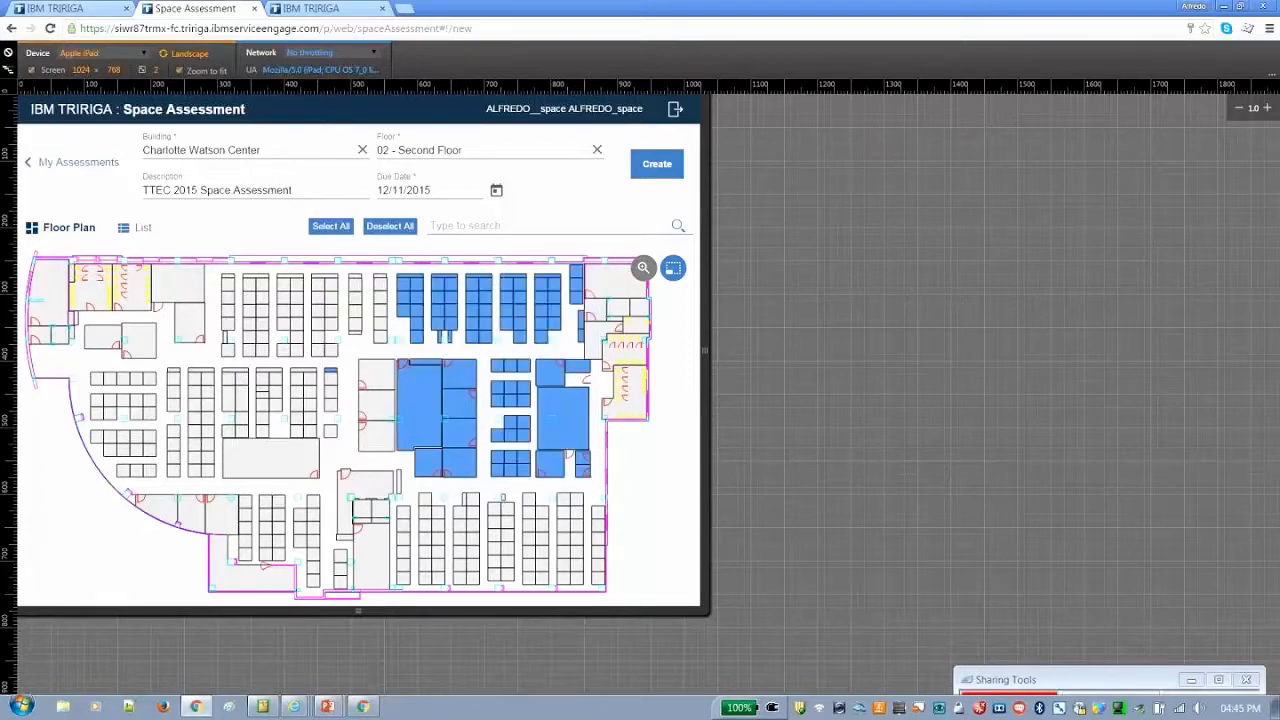
click(402, 226)
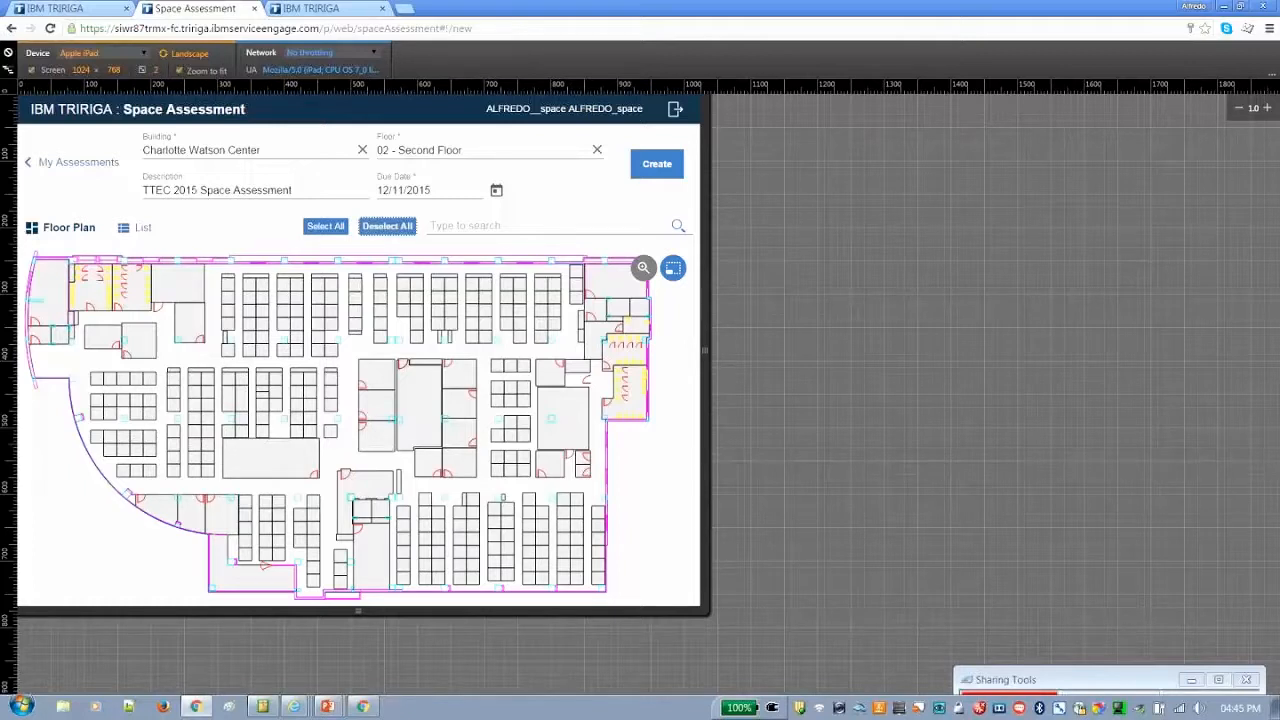
Try box-selecting the spaces across the western half of the floor plan and clear that selection
click(322, 289)
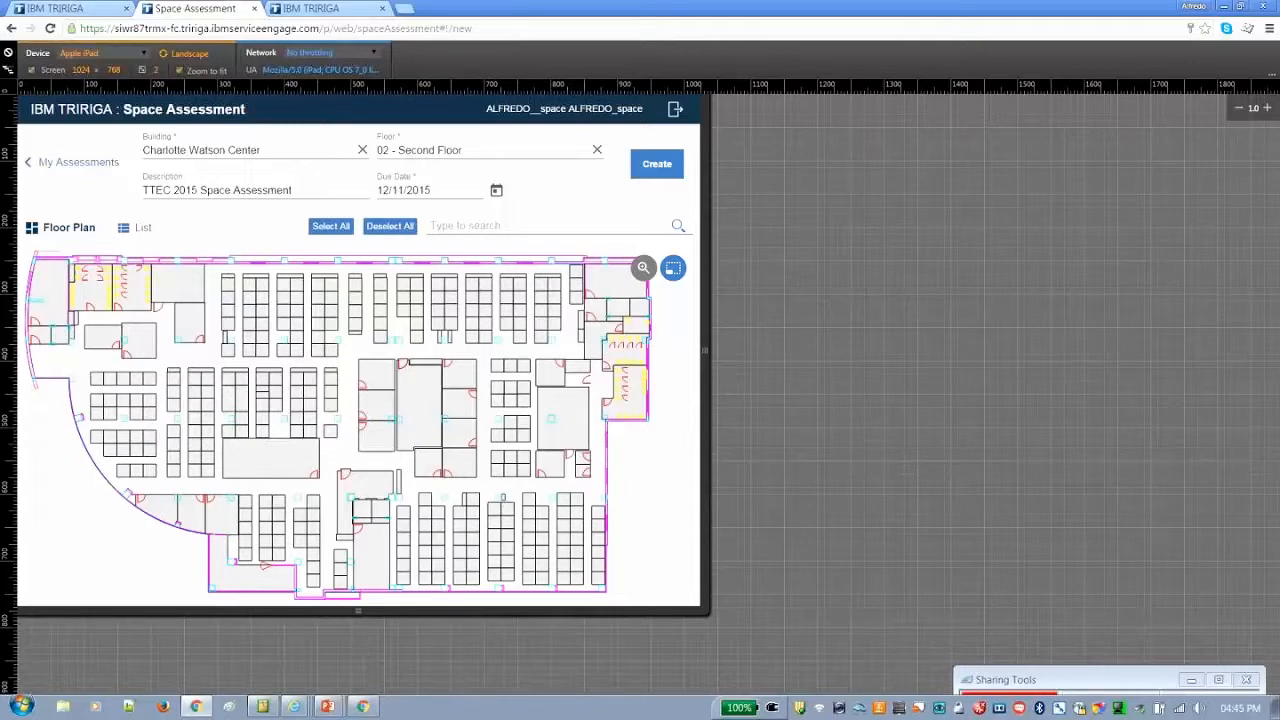
drag(36, 251, 397, 600)
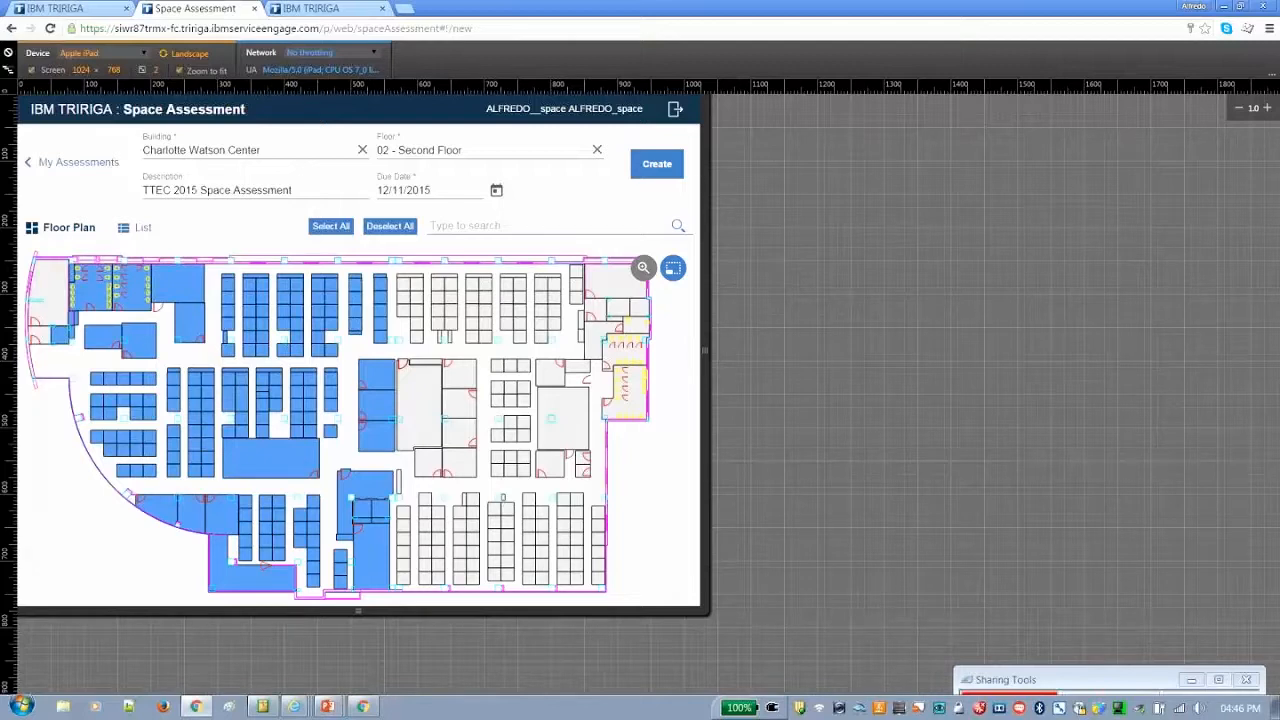
click(378, 225)
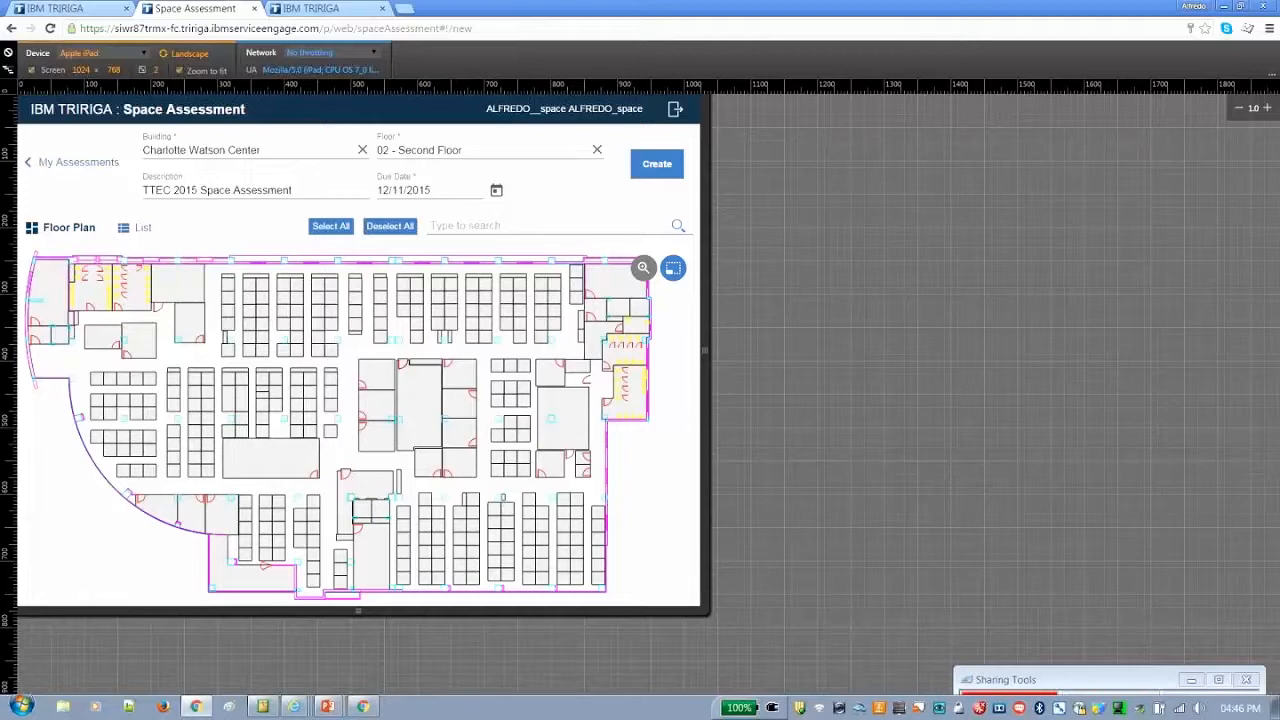
Select the upper three workstations in the southeast edge column plus the northeast corner room, and create the assessment
click(597, 526)
click(615, 290)
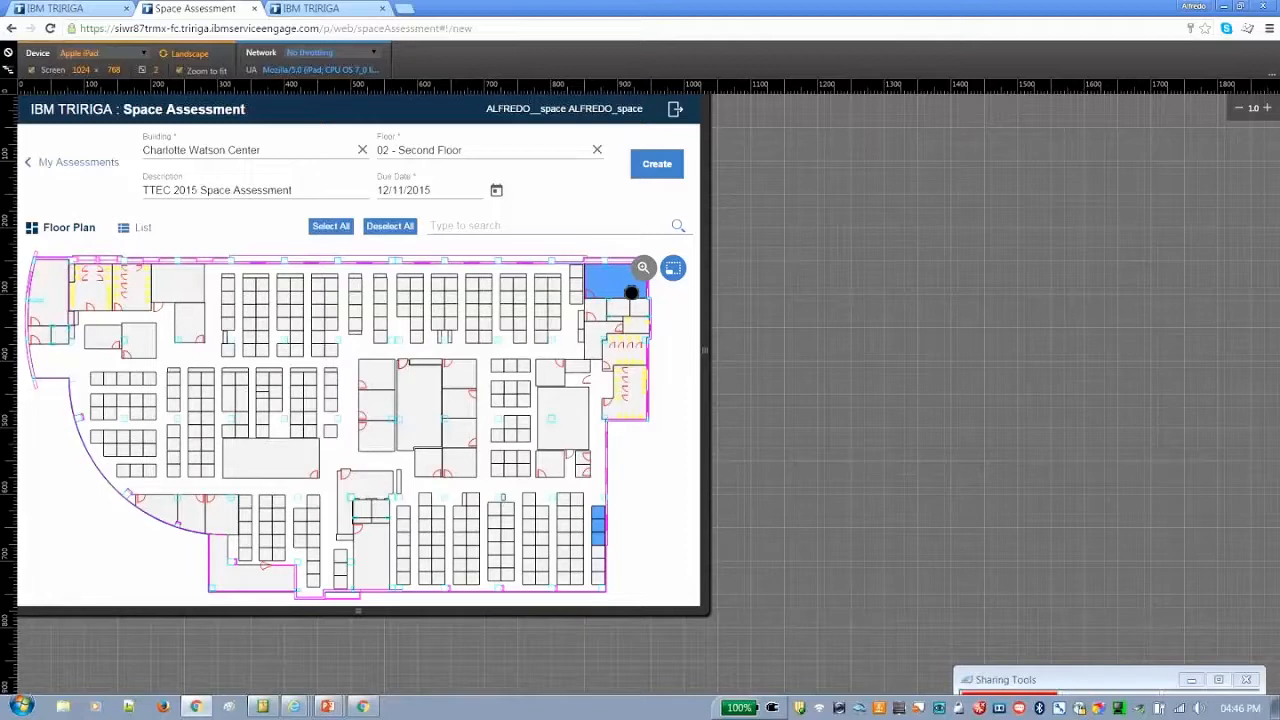
click(660, 164)
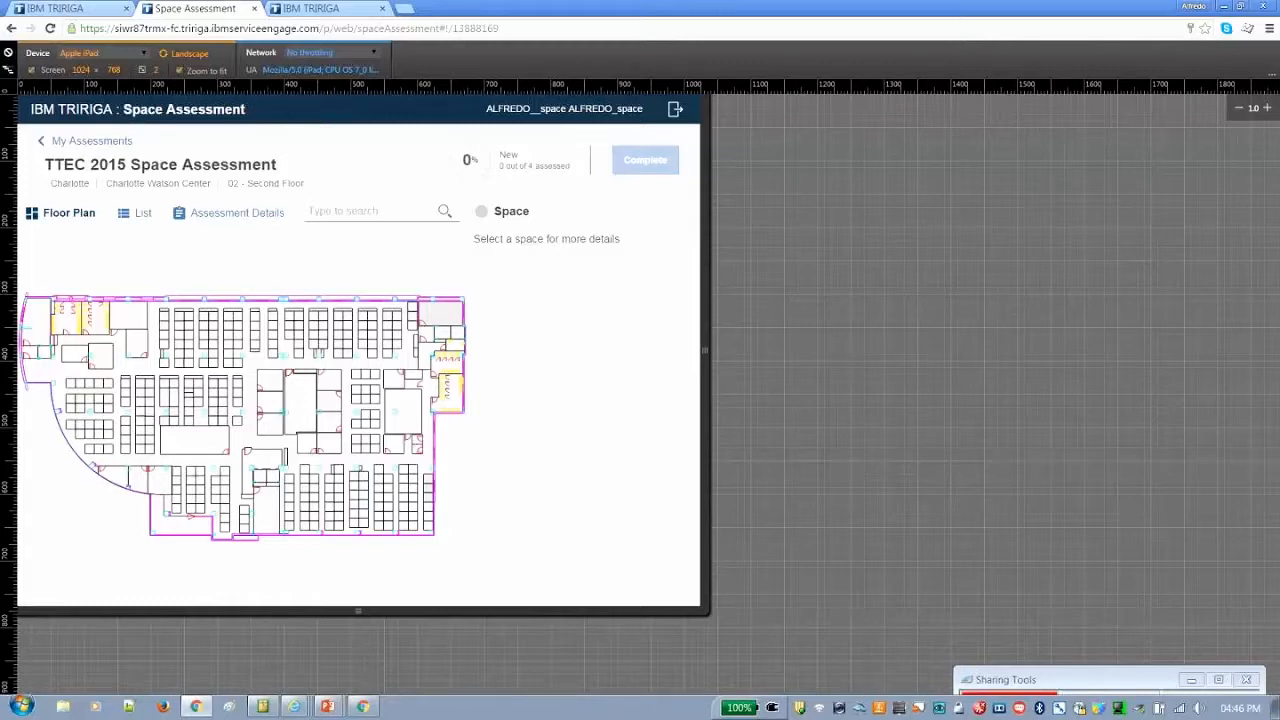
Reopen TTEC 2015 Space Assessment from the assessments list and select workstation 02-BR23 in the floor plan's southeast edge column
click(90, 142)
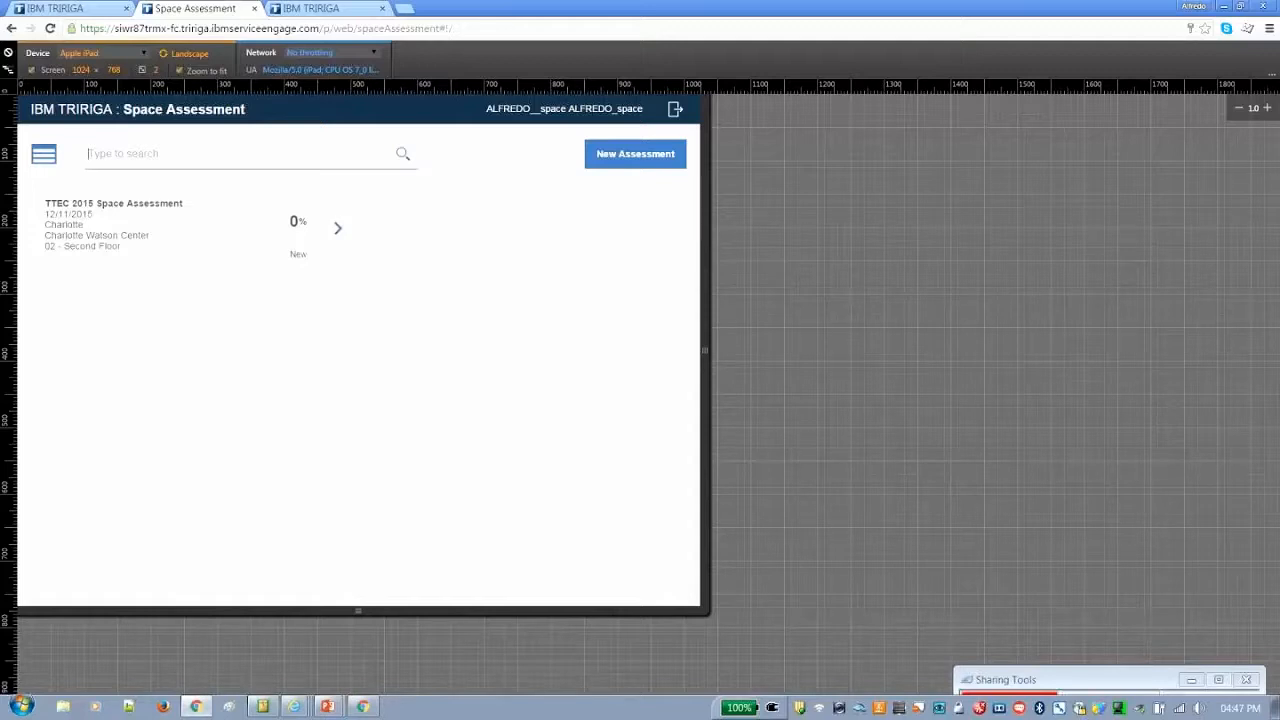
click(338, 228)
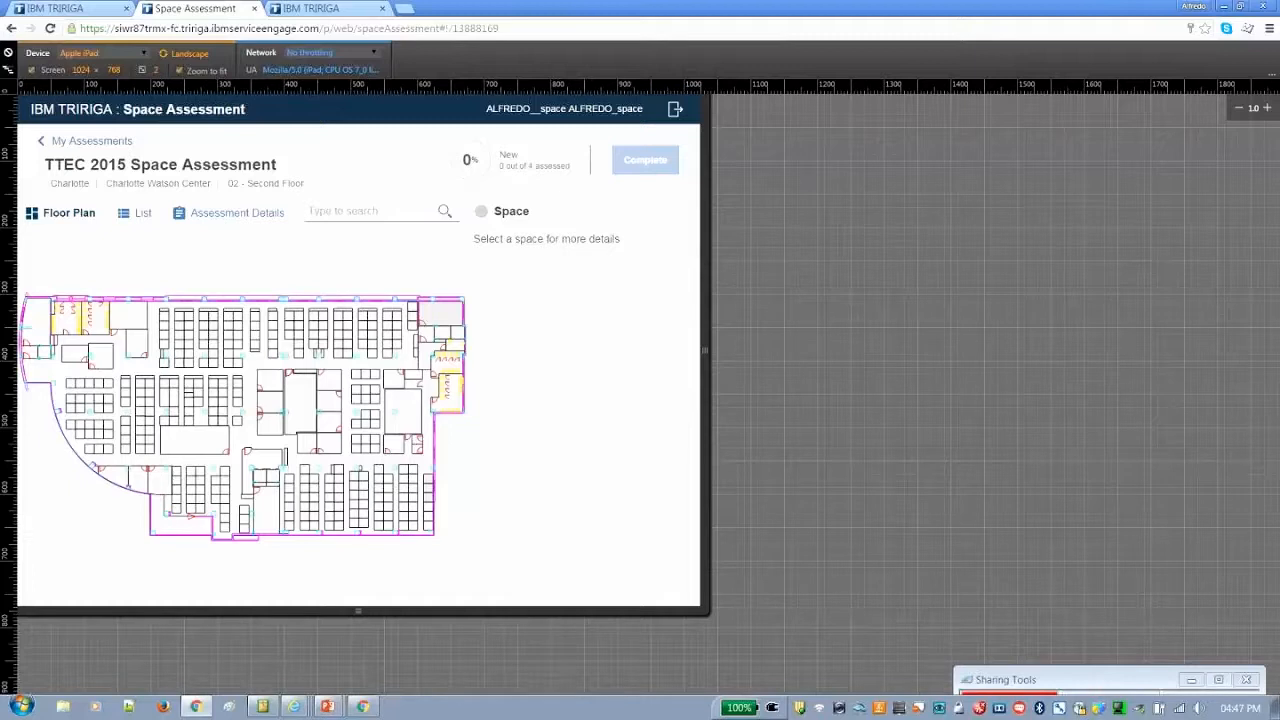
click(428, 497)
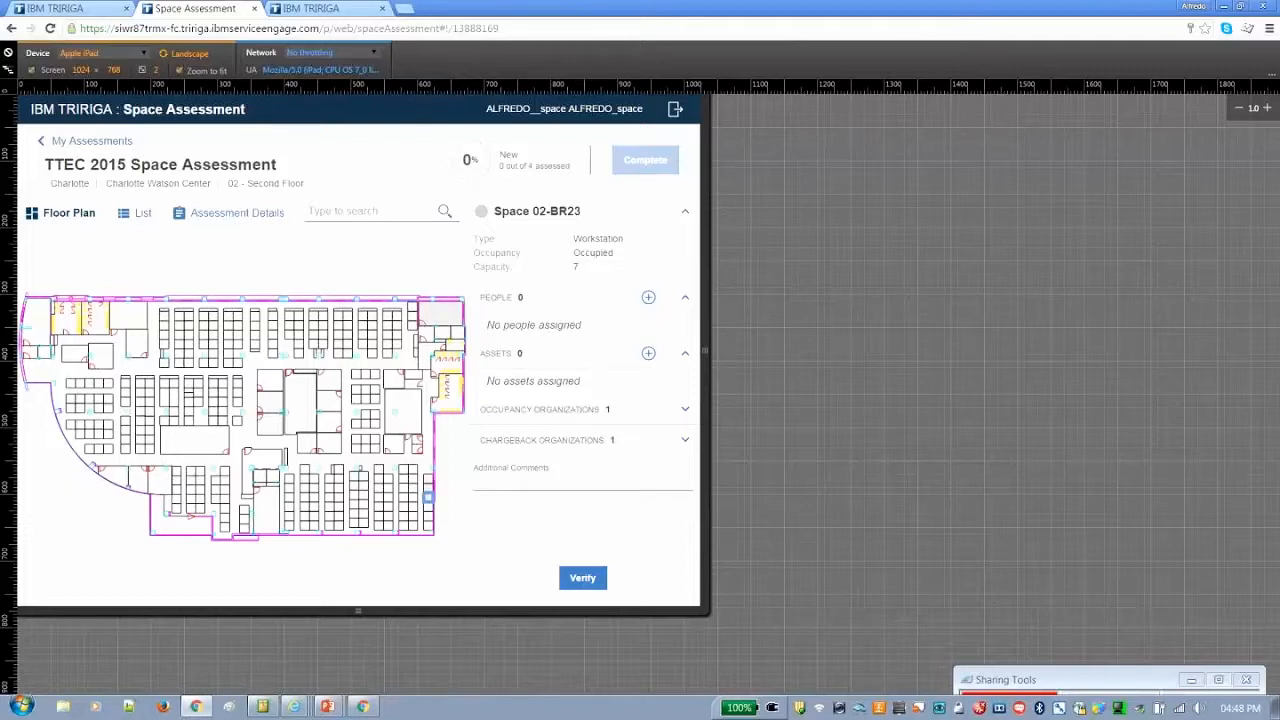
Review the occupancy and chargeback organizations of space 02-BR23 and collapse both sections
click(685, 409)
click(685, 469)
click(685, 469)
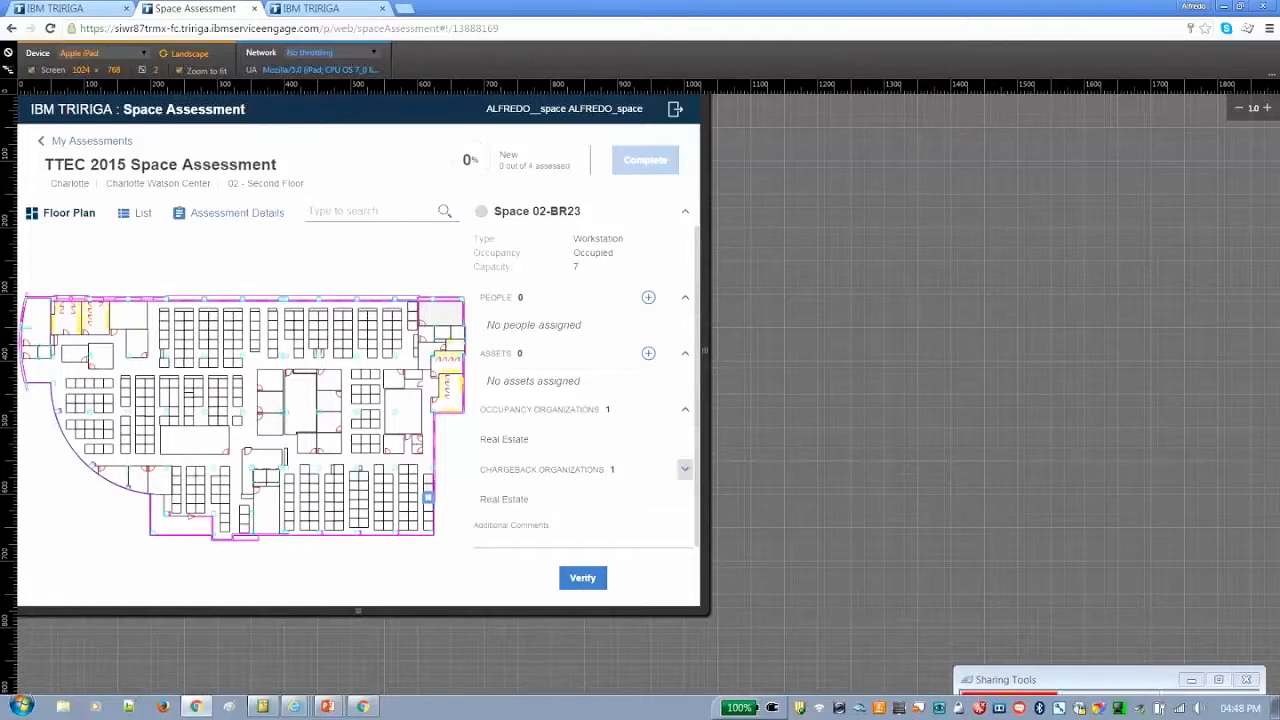
click(682, 408)
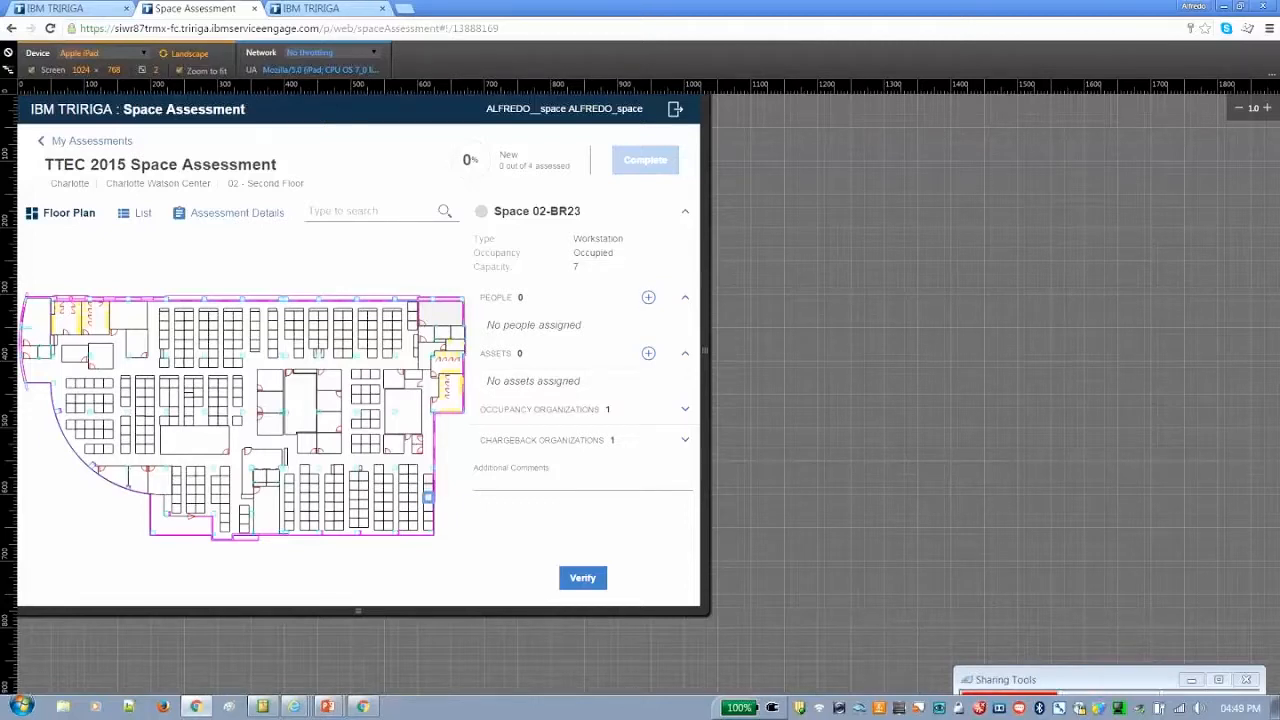
Search the people list by surname and add a matching person without an assigned location to space 02-BR23
click(647, 298)
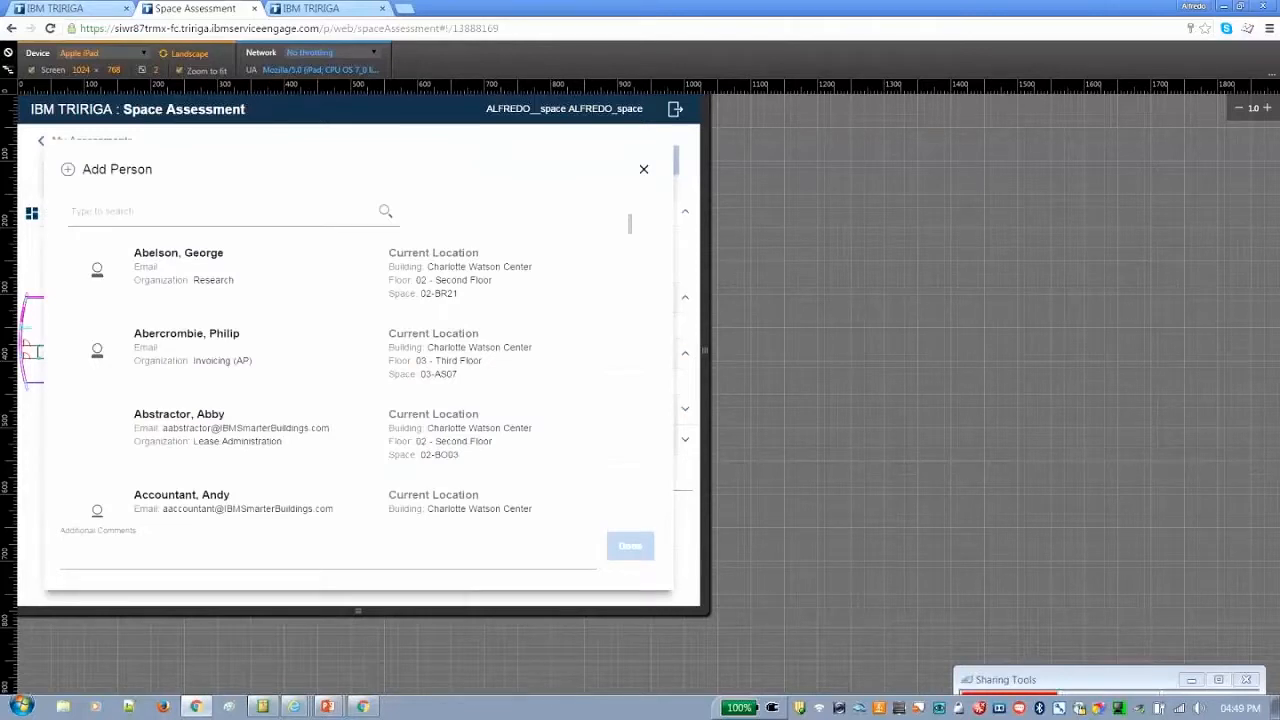
click(163, 208)
text(johnso)
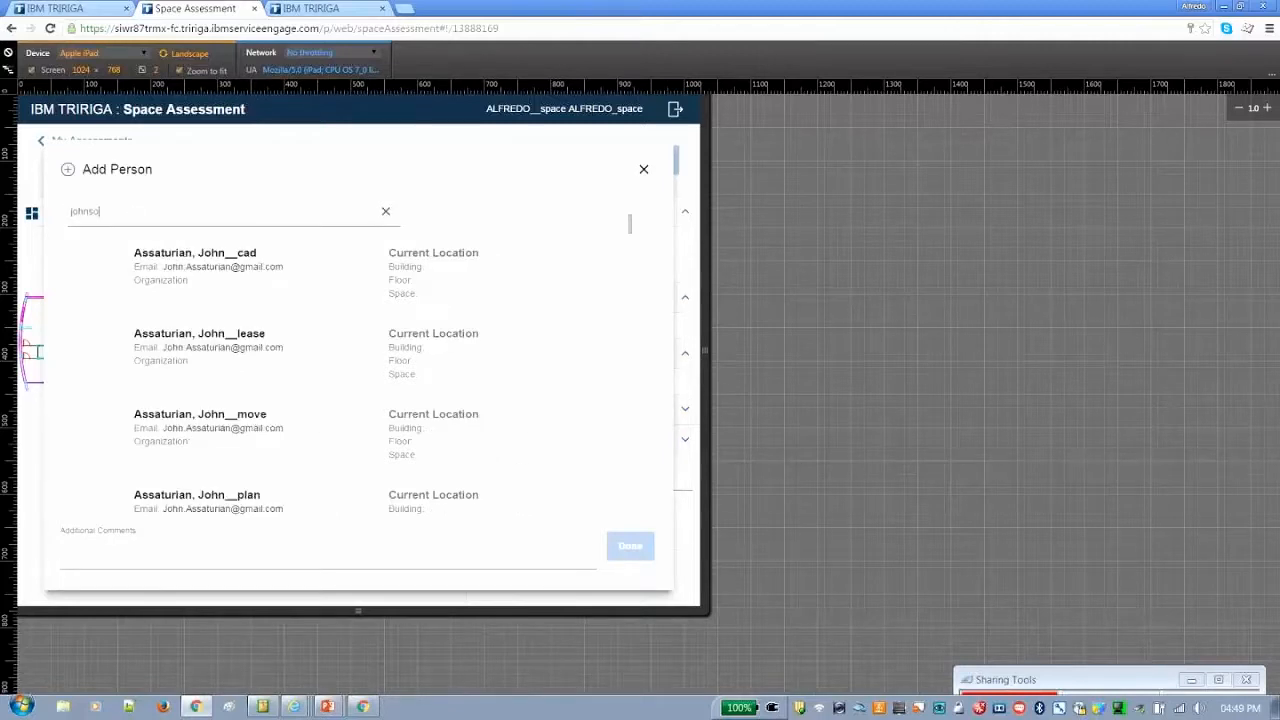
text(n)
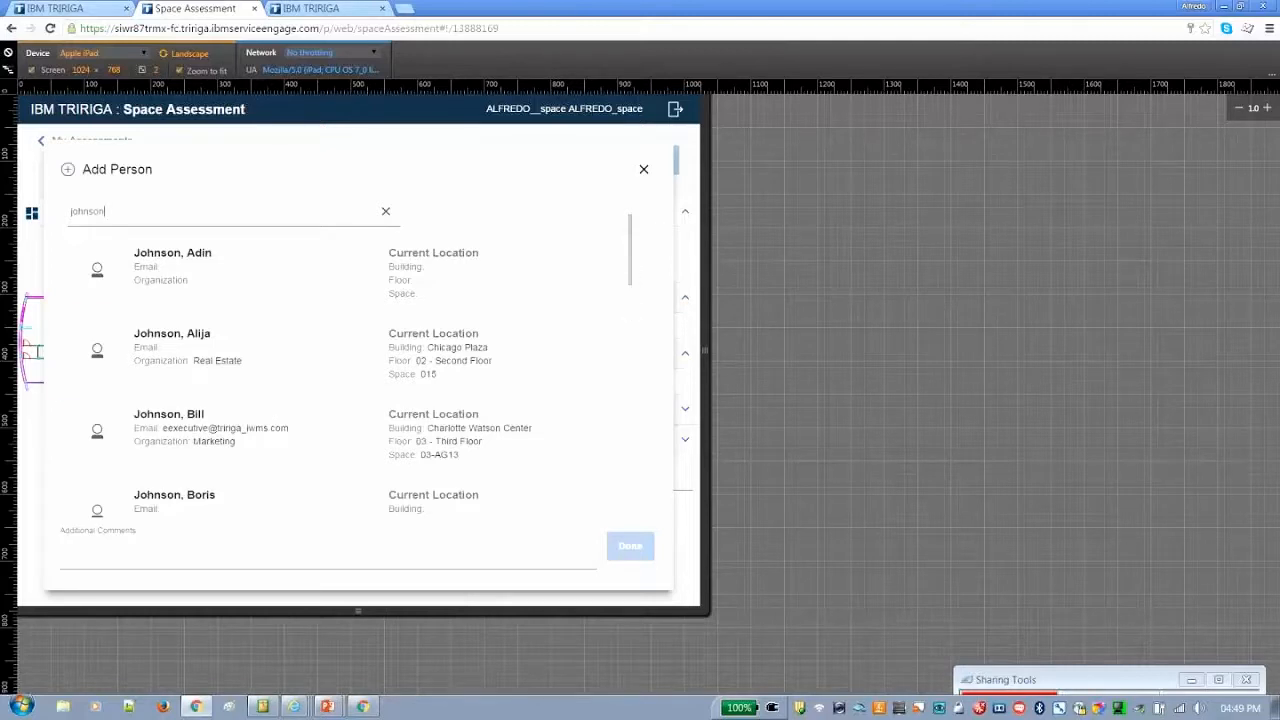
click(630, 316)
scroll(531, 271, down, 2)
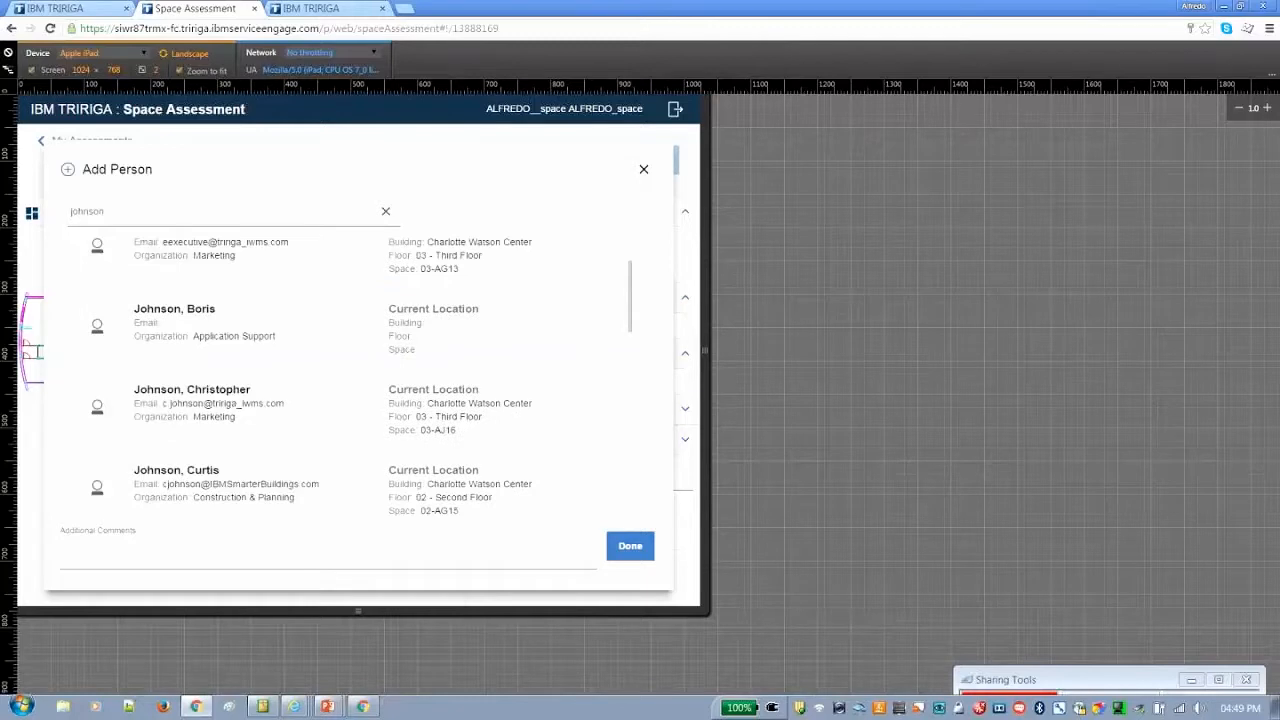
scroll(543, 274, down, 2)
scroll(543, 234, down, 2)
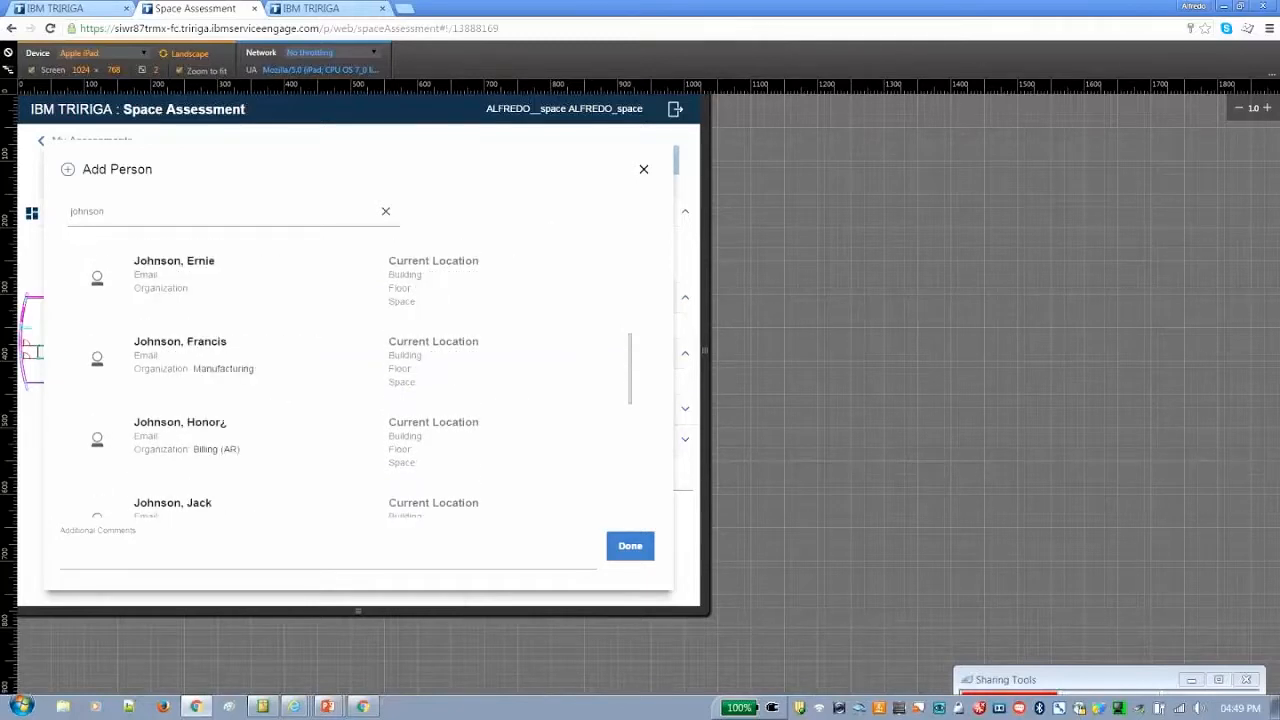
scroll(468, 409, down, 2)
scroll(477, 349, down, 1)
click(283, 300)
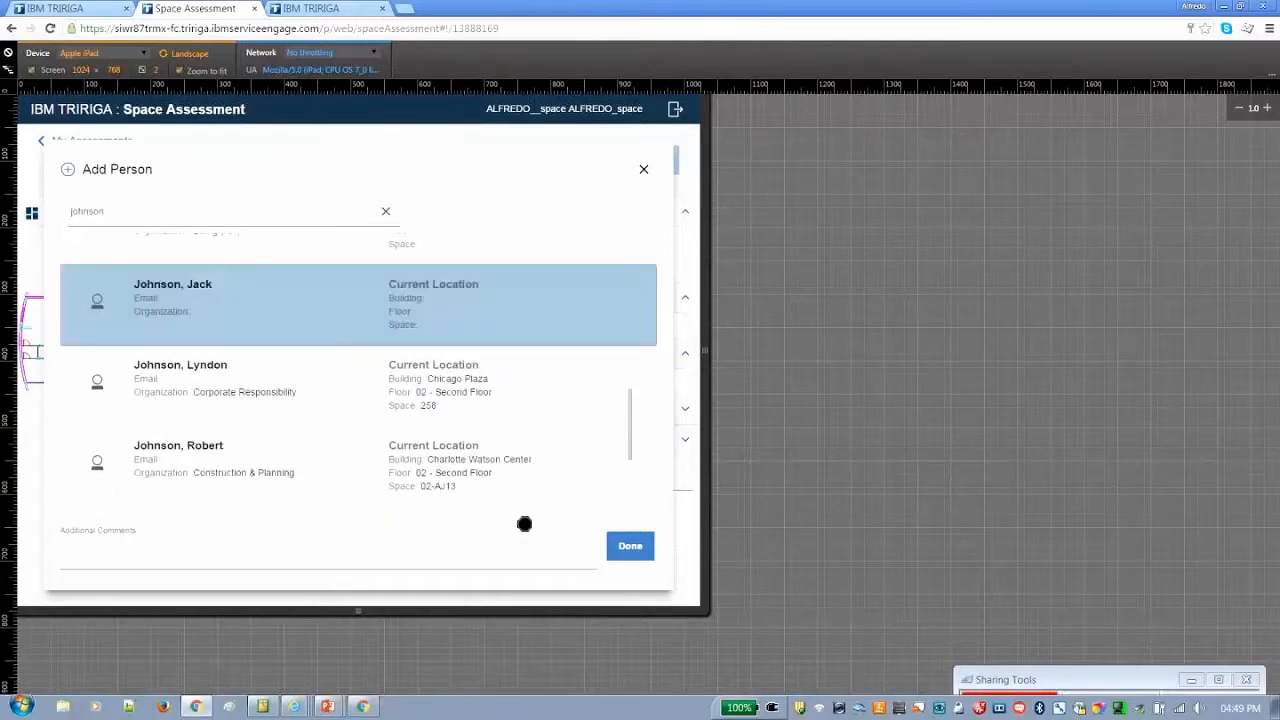
click(628, 547)
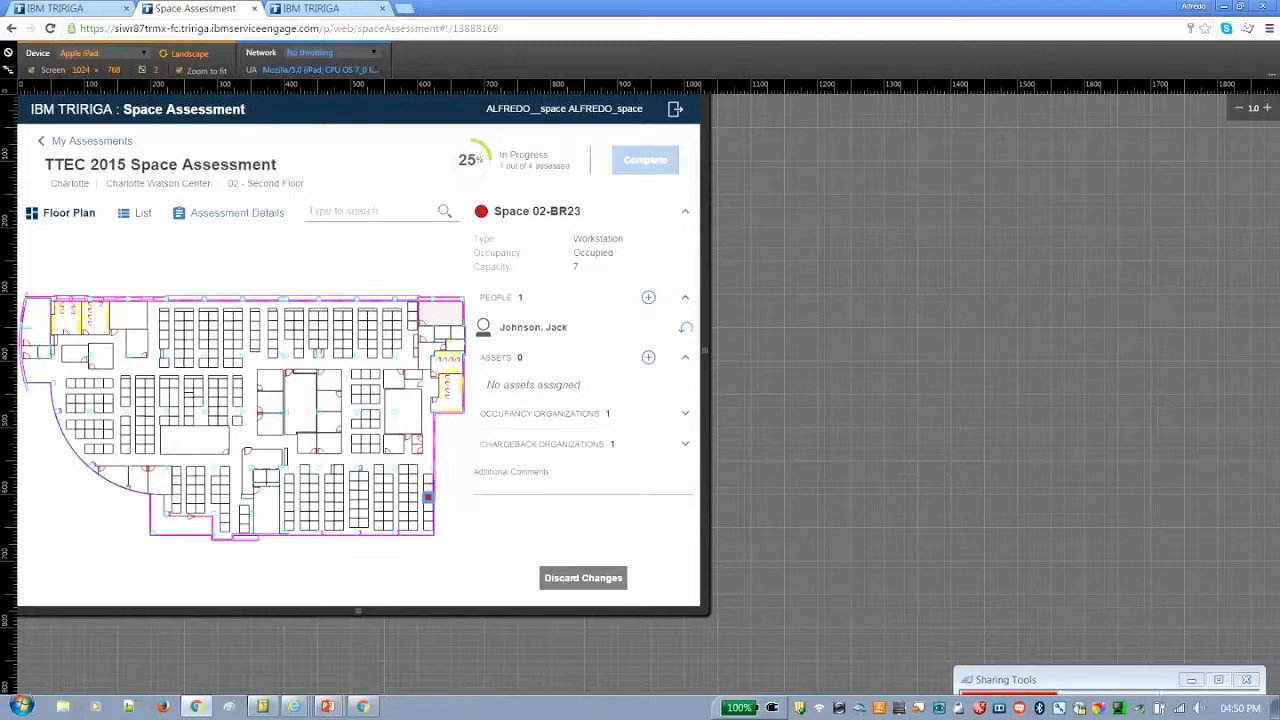
Search the assets for "proj" and add the Canon LV-7265 Multimedia Projector to space 02-BR23
click(648, 357)
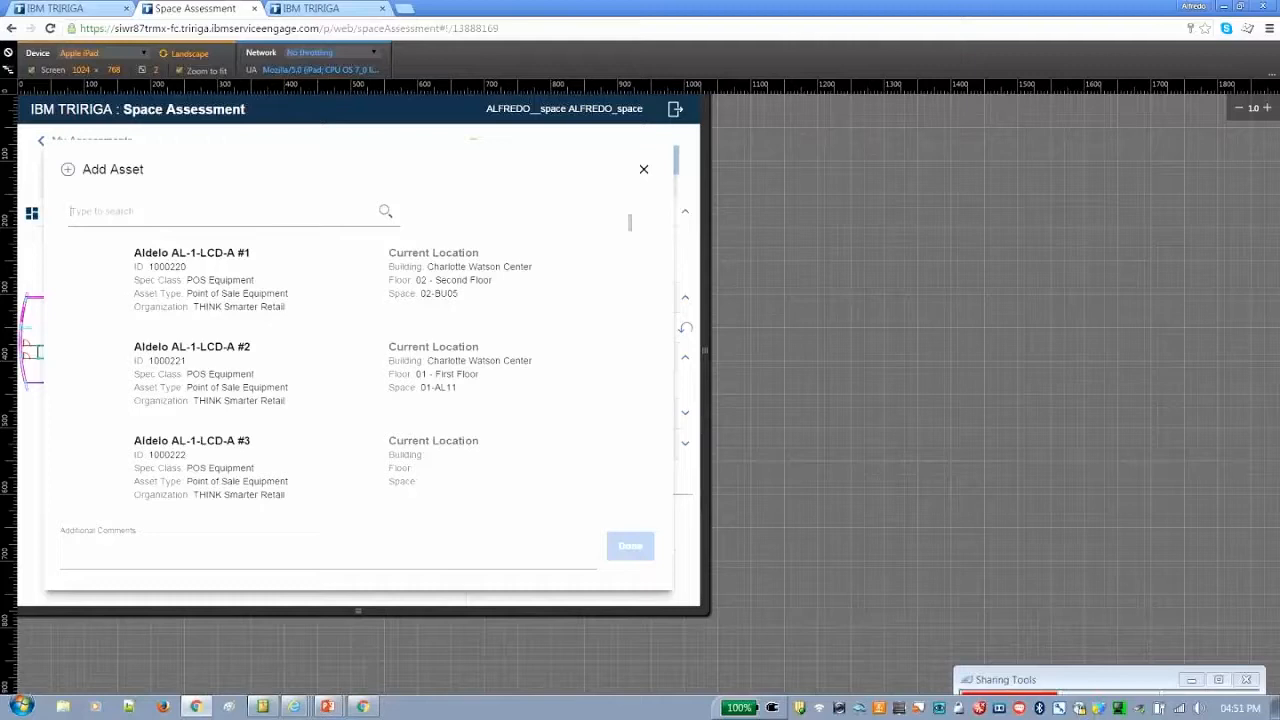
text(proj)
click(247, 281)
click(629, 545)
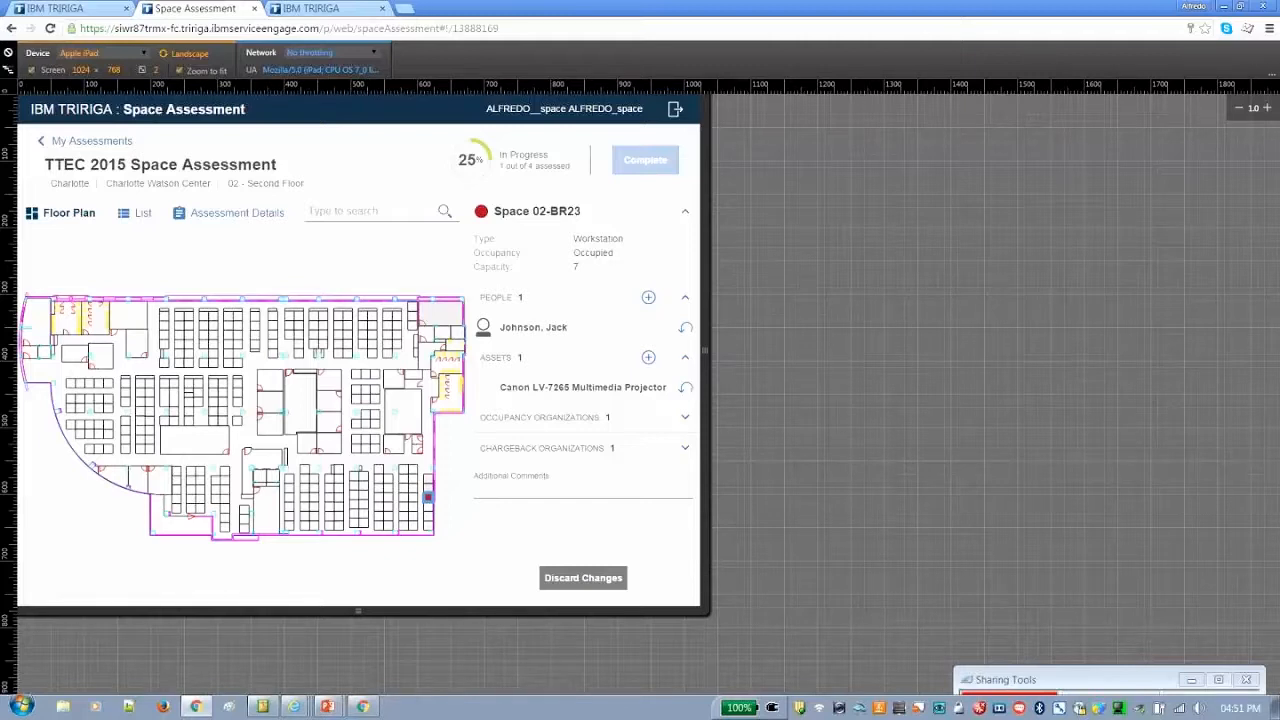
Undo the projector addition and discard all remaining changes to space 02-BR23
click(685, 387)
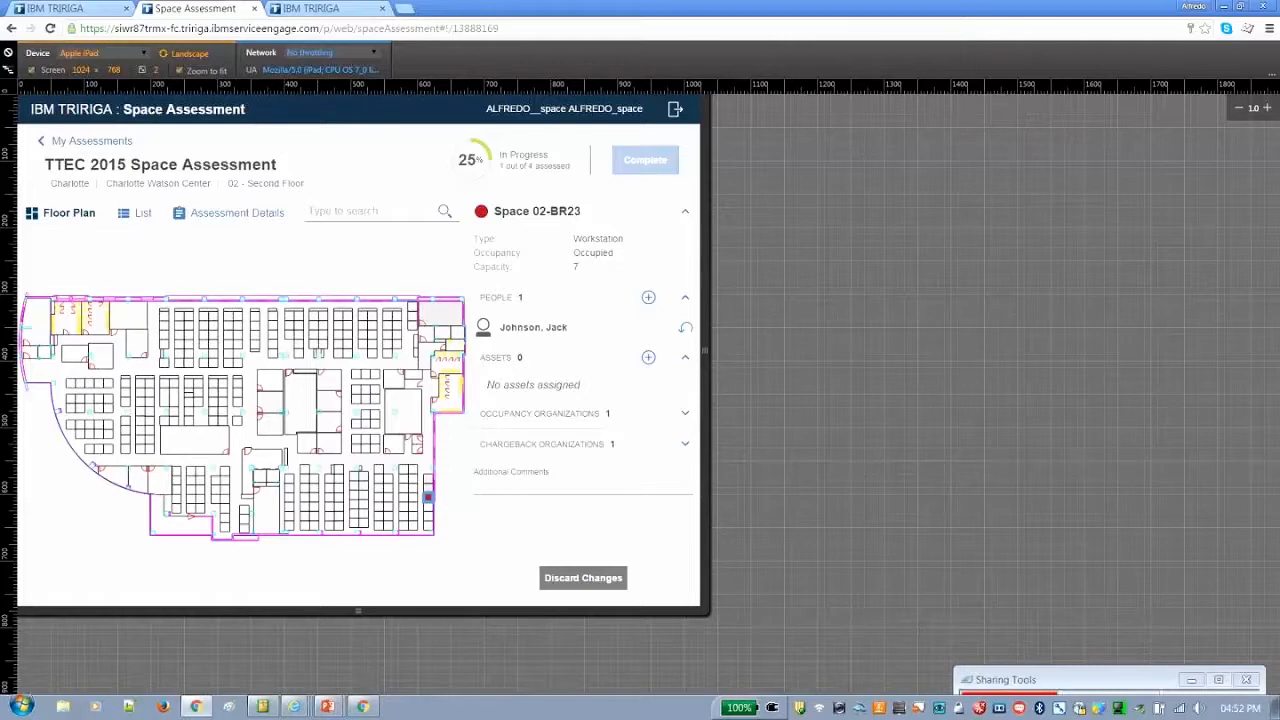
click(584, 578)
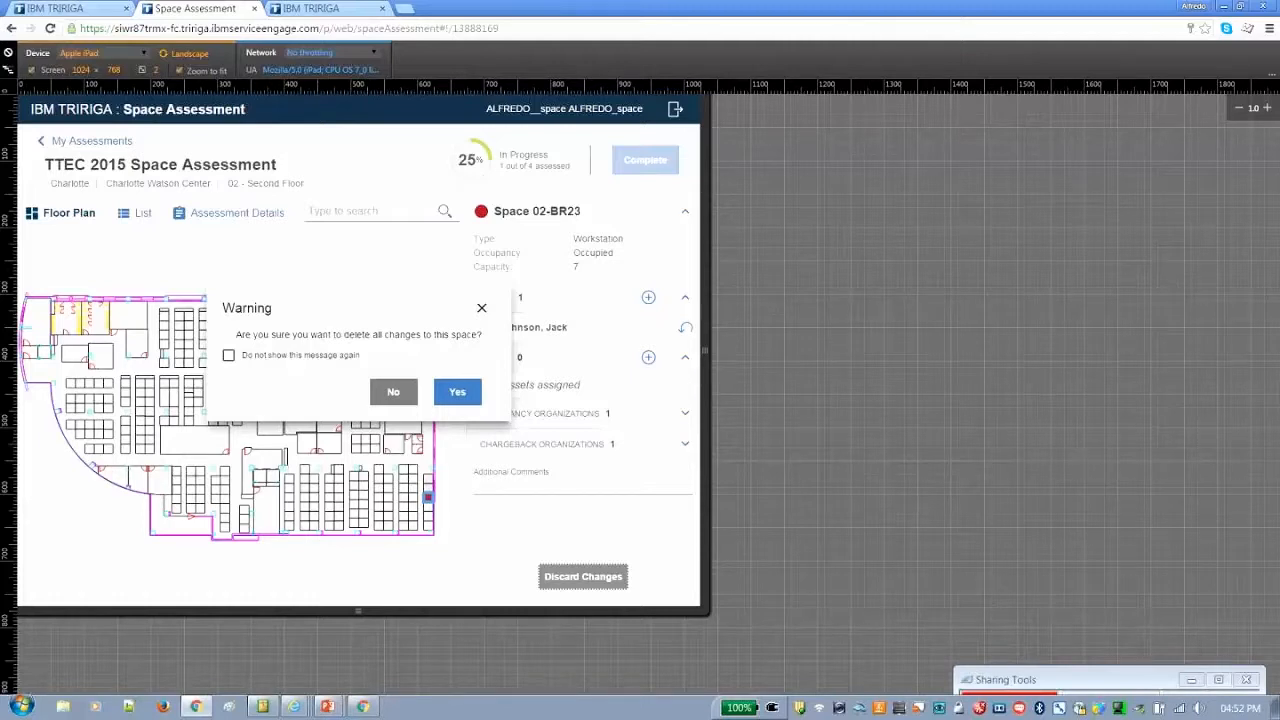
click(457, 391)
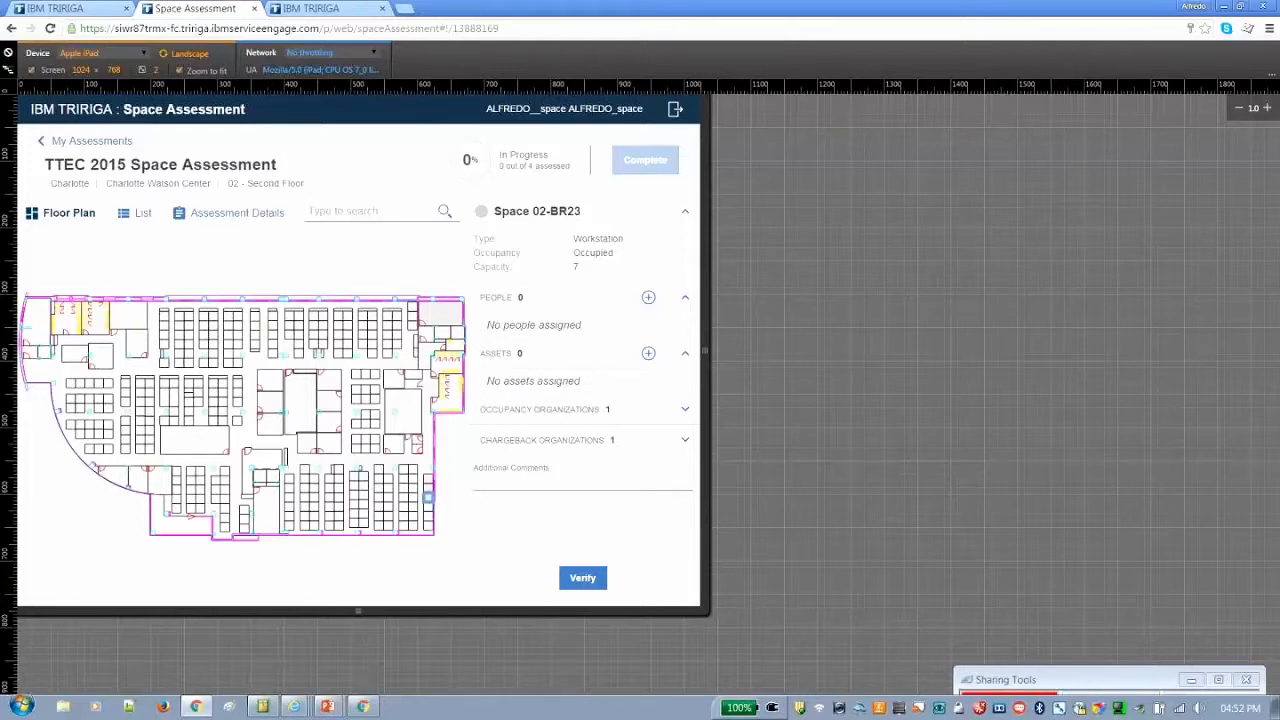
Verify space 02-BR23 as assessed without any changes
scroll(419, 503, up, 1)
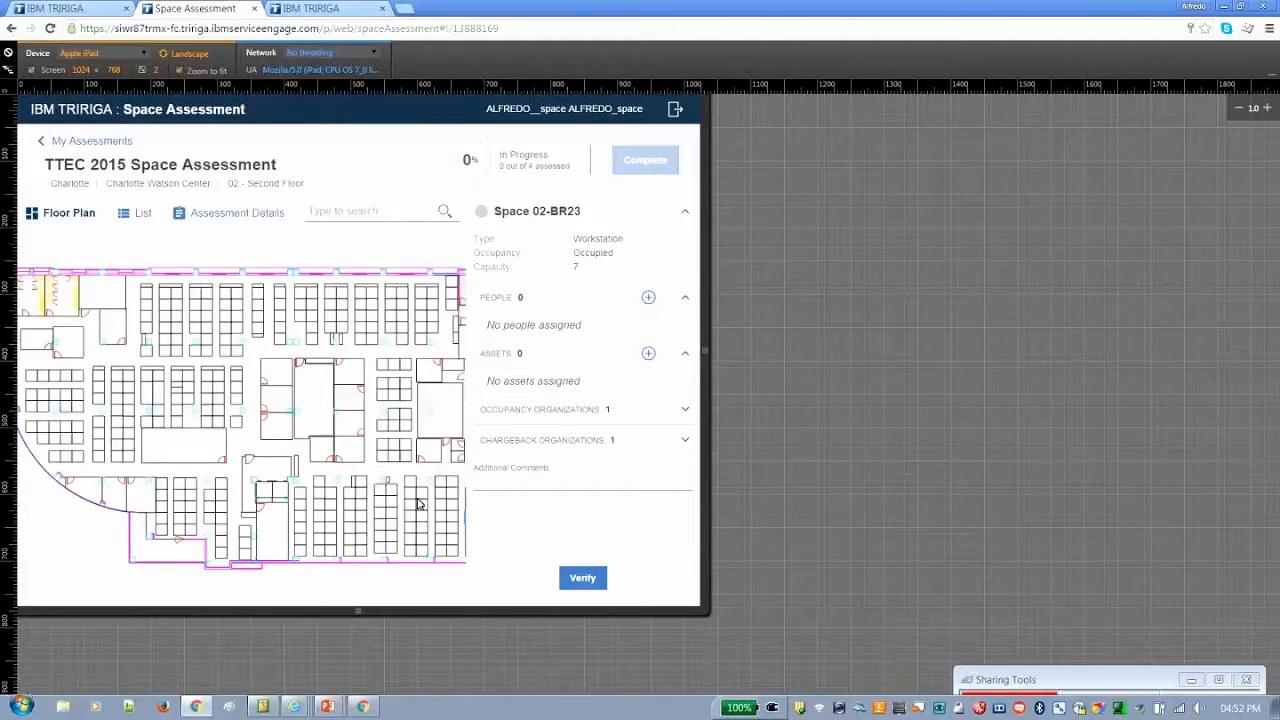
scroll(419, 503, up, 3)
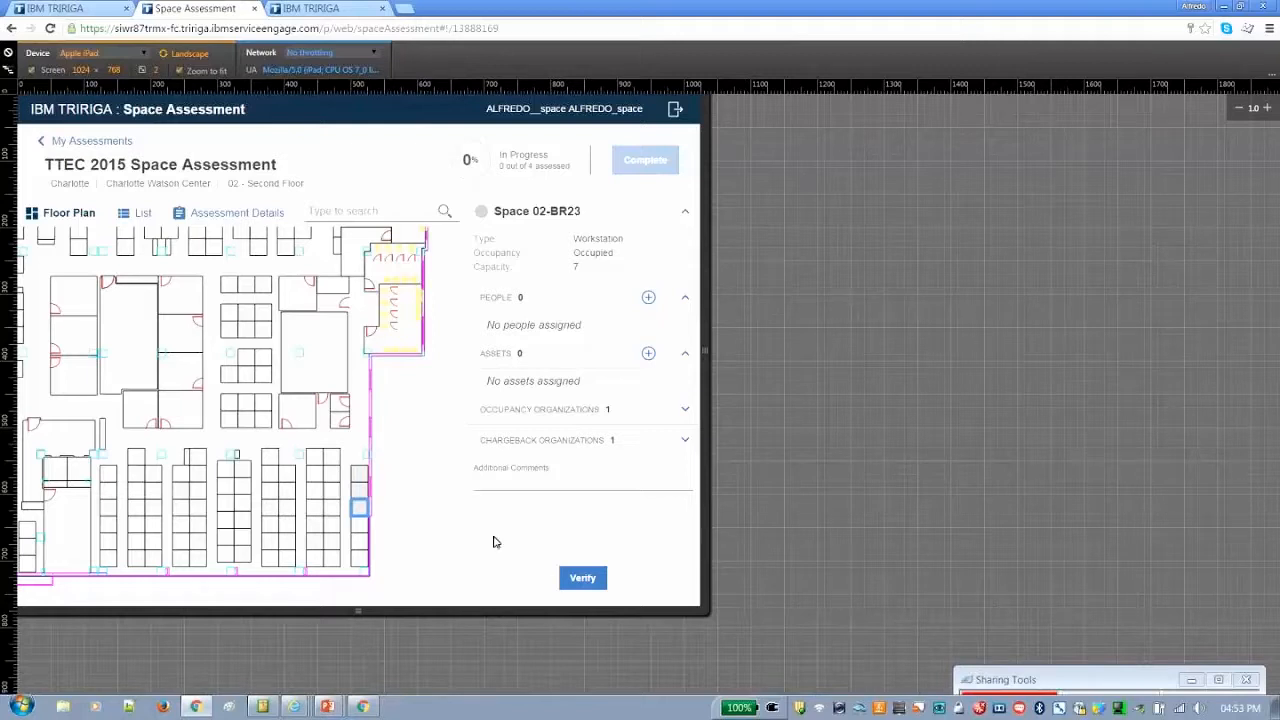
click(560, 580)
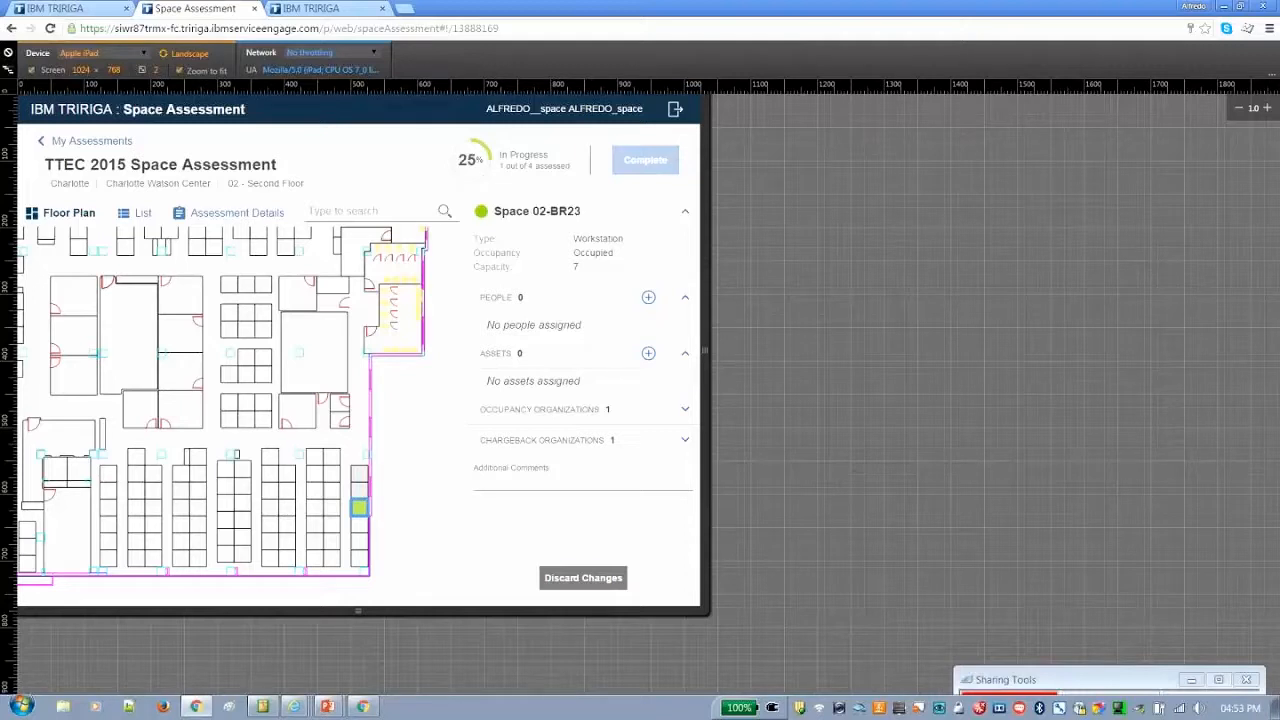
Remove the assigned person from space 02-BR22, adding a comment that the person transitioned to a new location
click(359, 490)
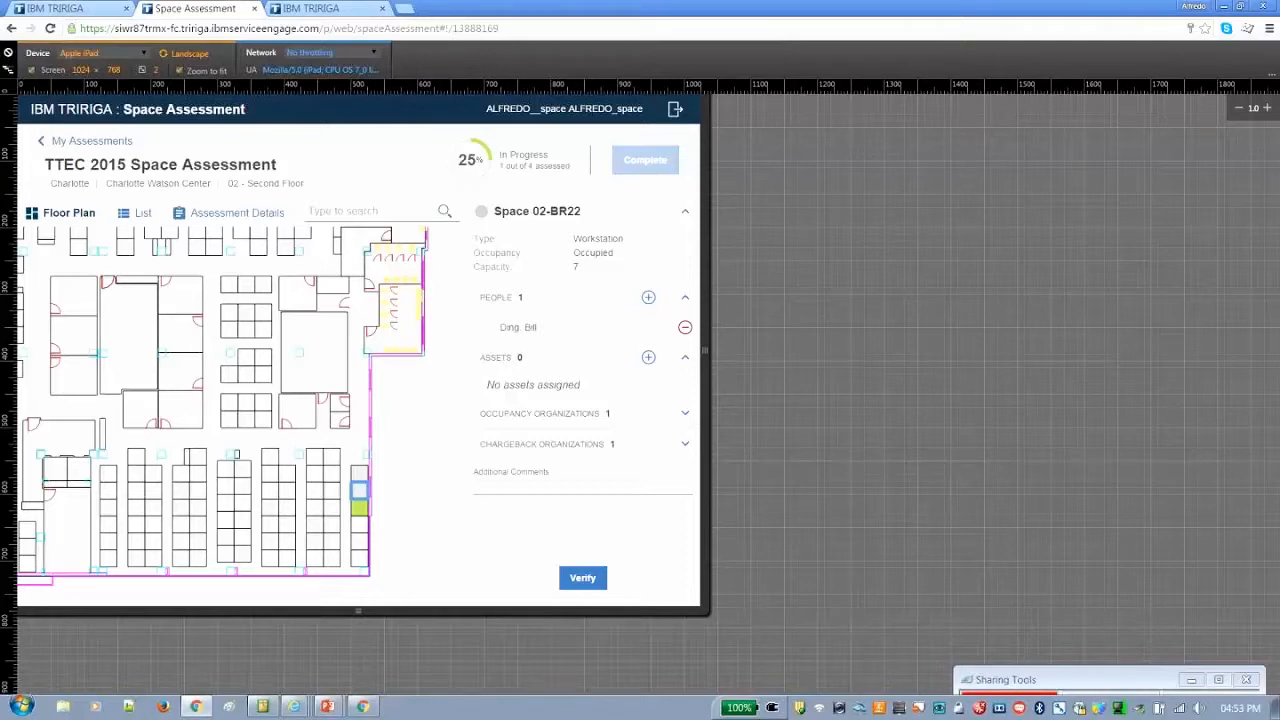
click(583, 578)
click(685, 327)
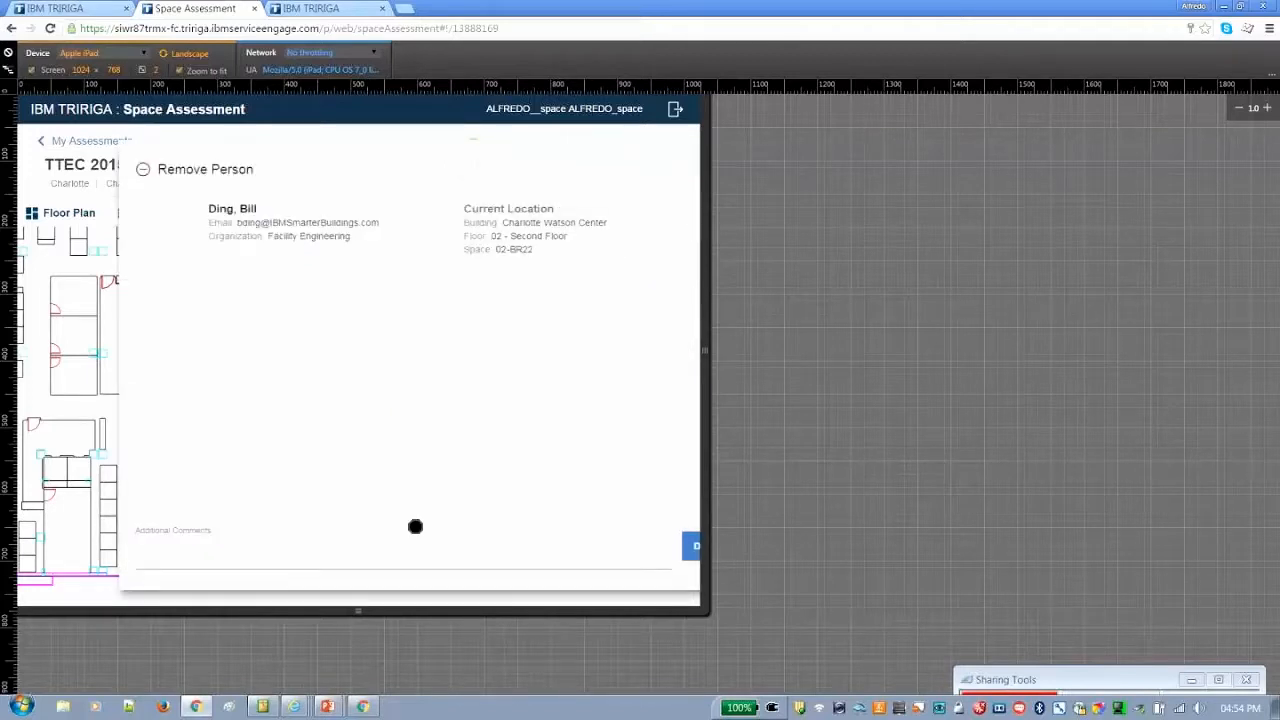
click(137, 549)
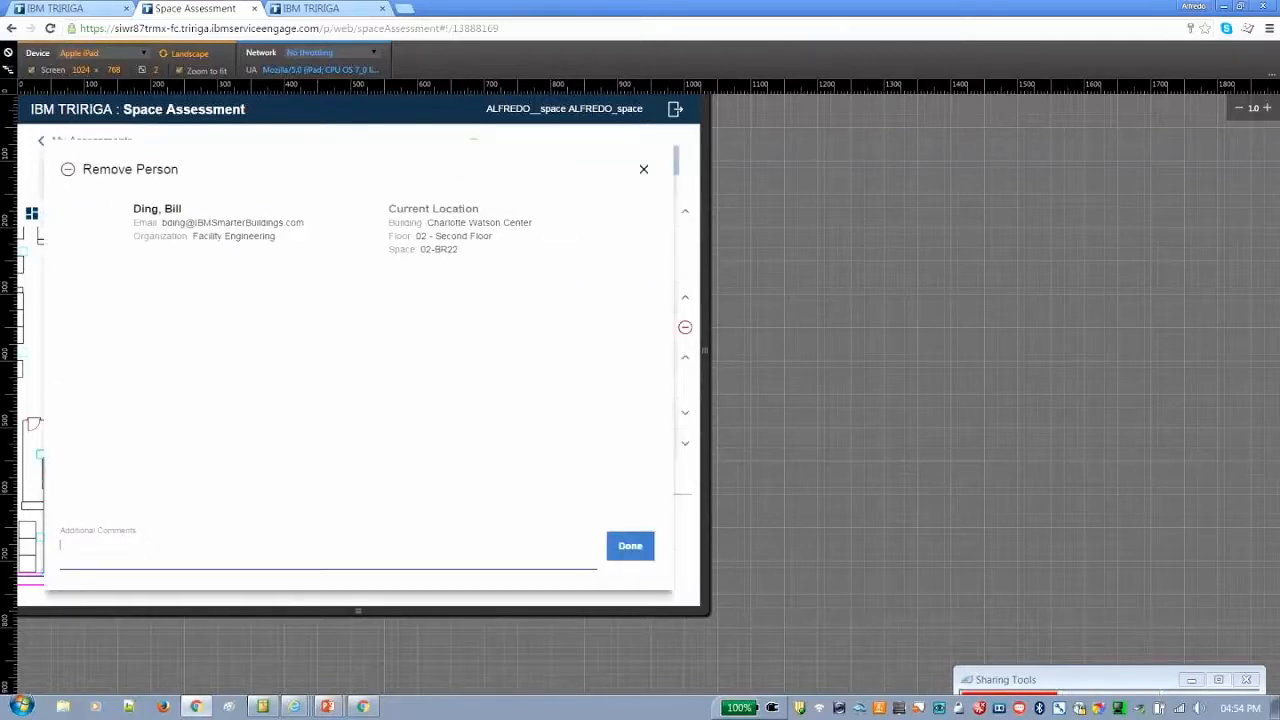
text(Bill Ding transitioned to a new location)
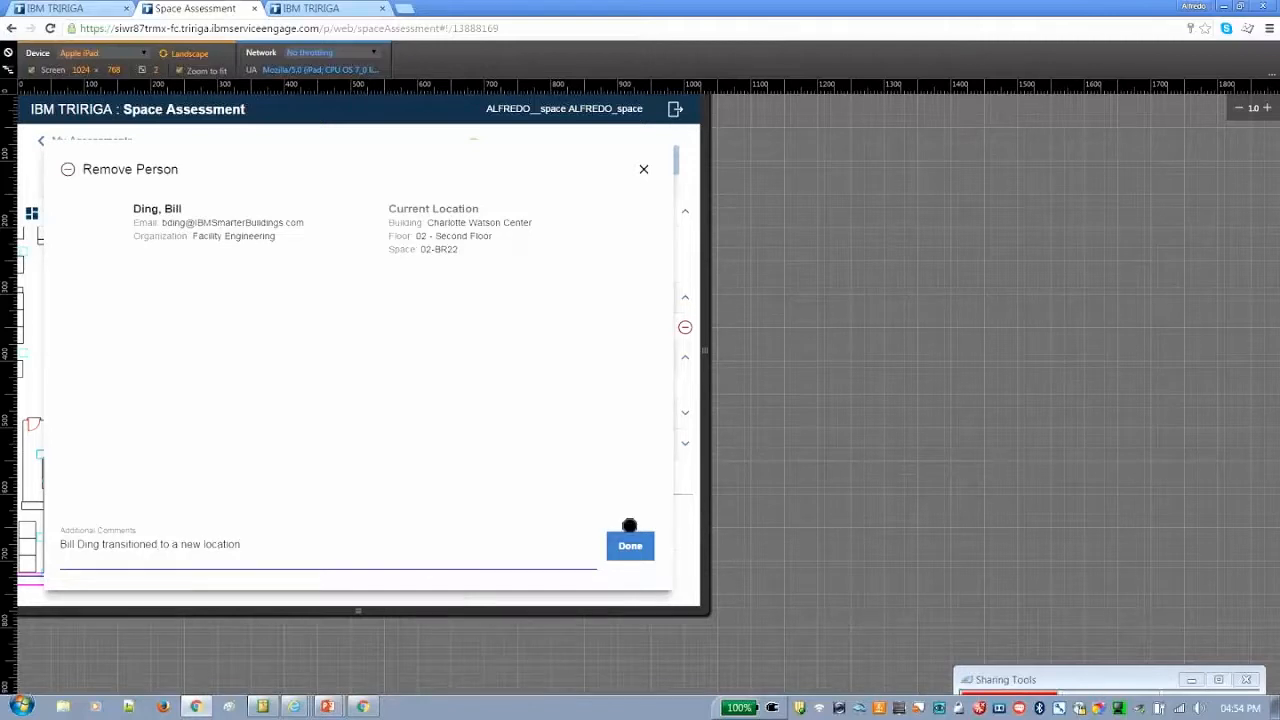
click(630, 545)
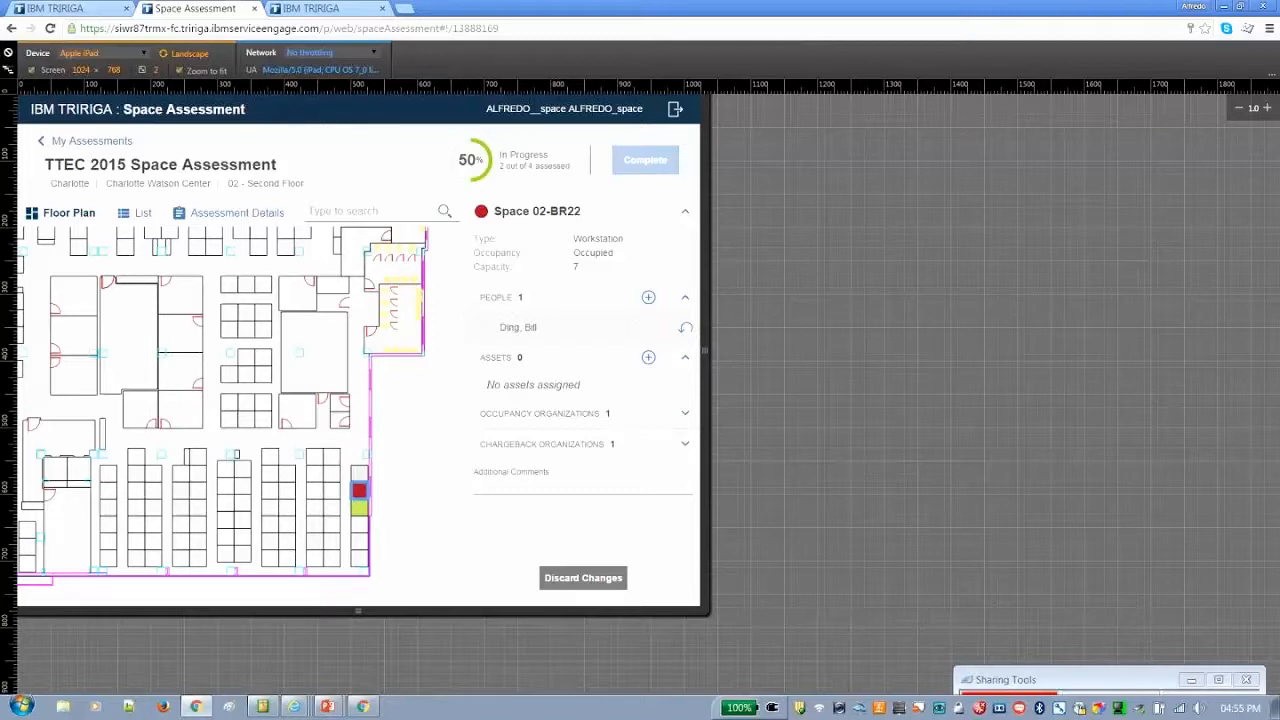
Review spaces 02-BR23 and 02-BR22 in the assessment's space list, and verify space 02-BR21 without changes
click(137, 213)
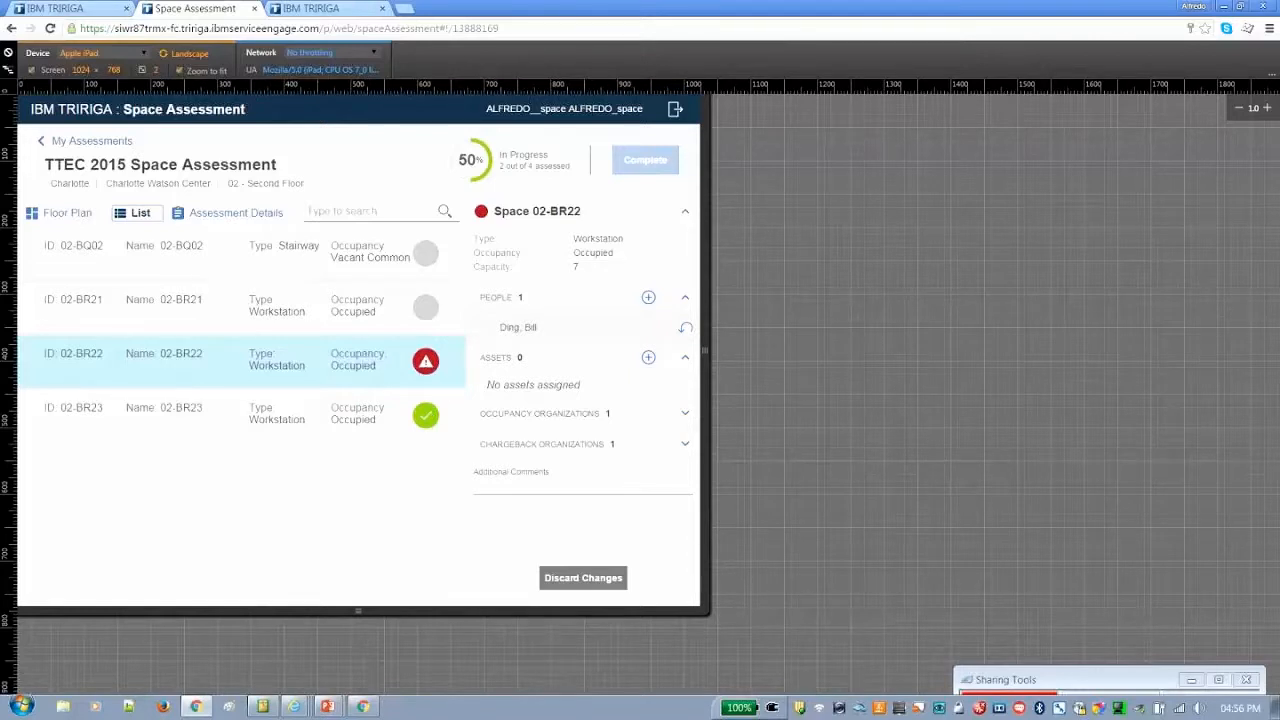
click(361, 411)
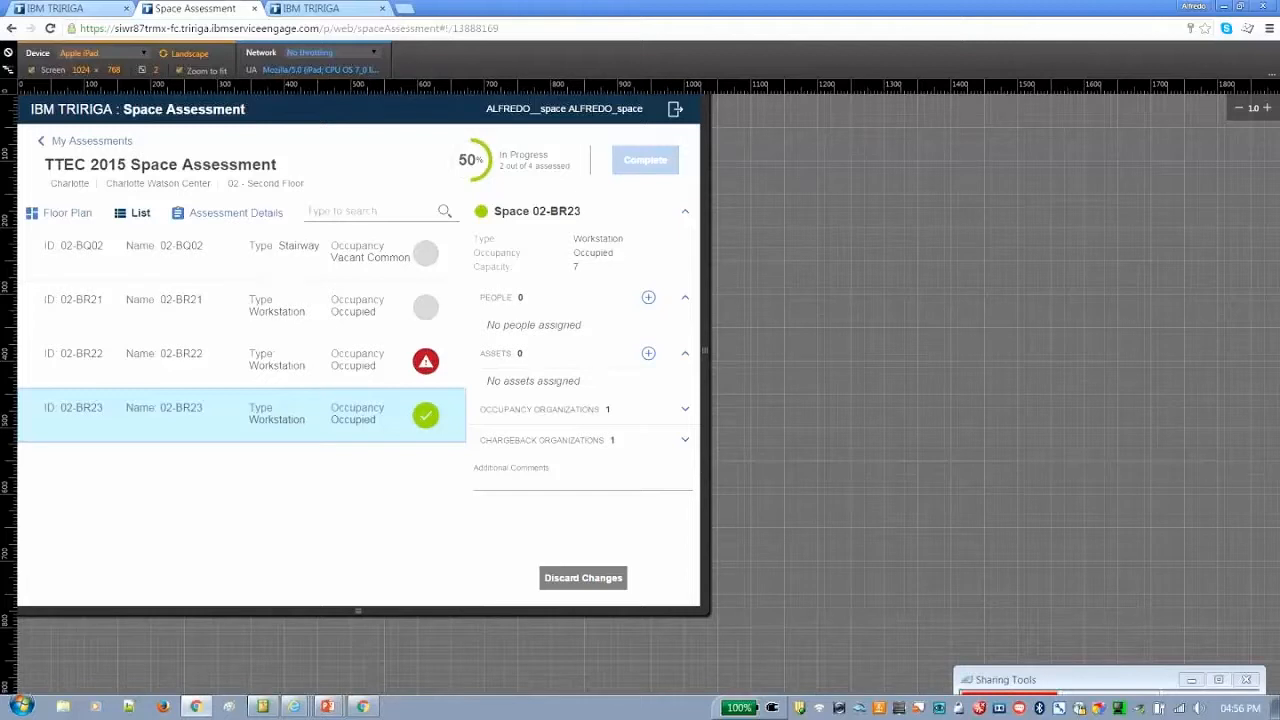
click(241, 361)
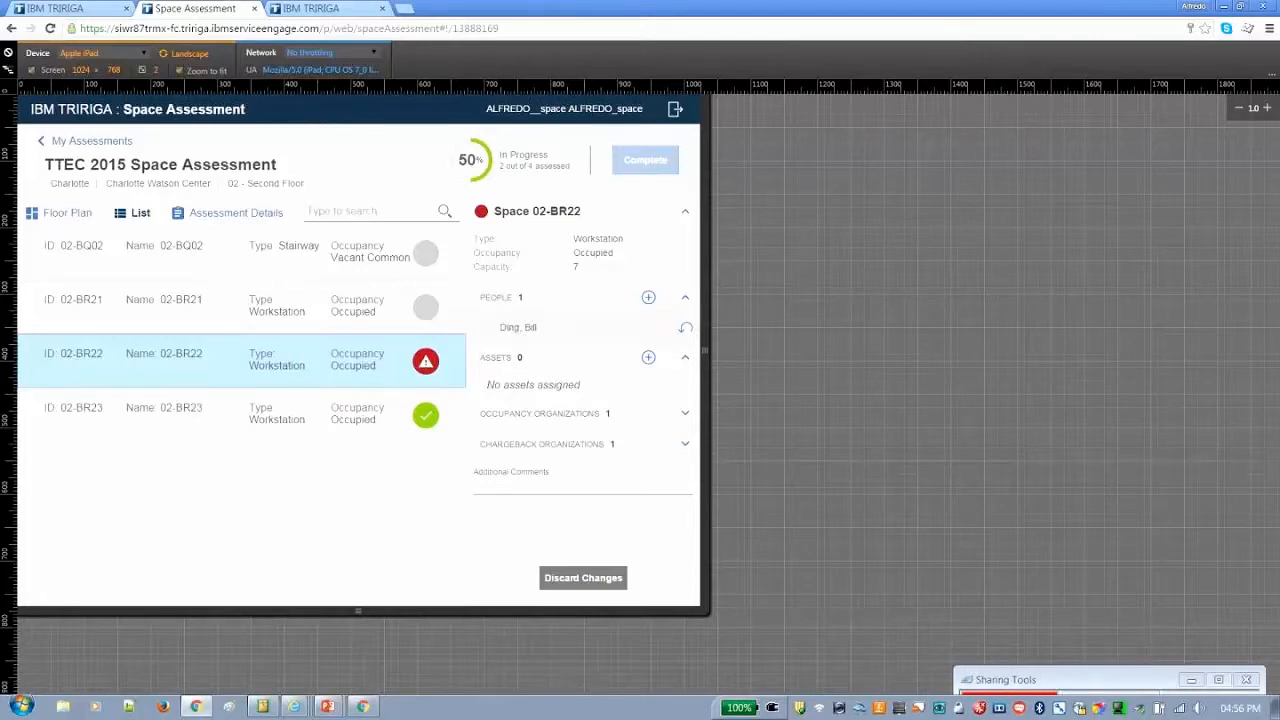
click(457, 311)
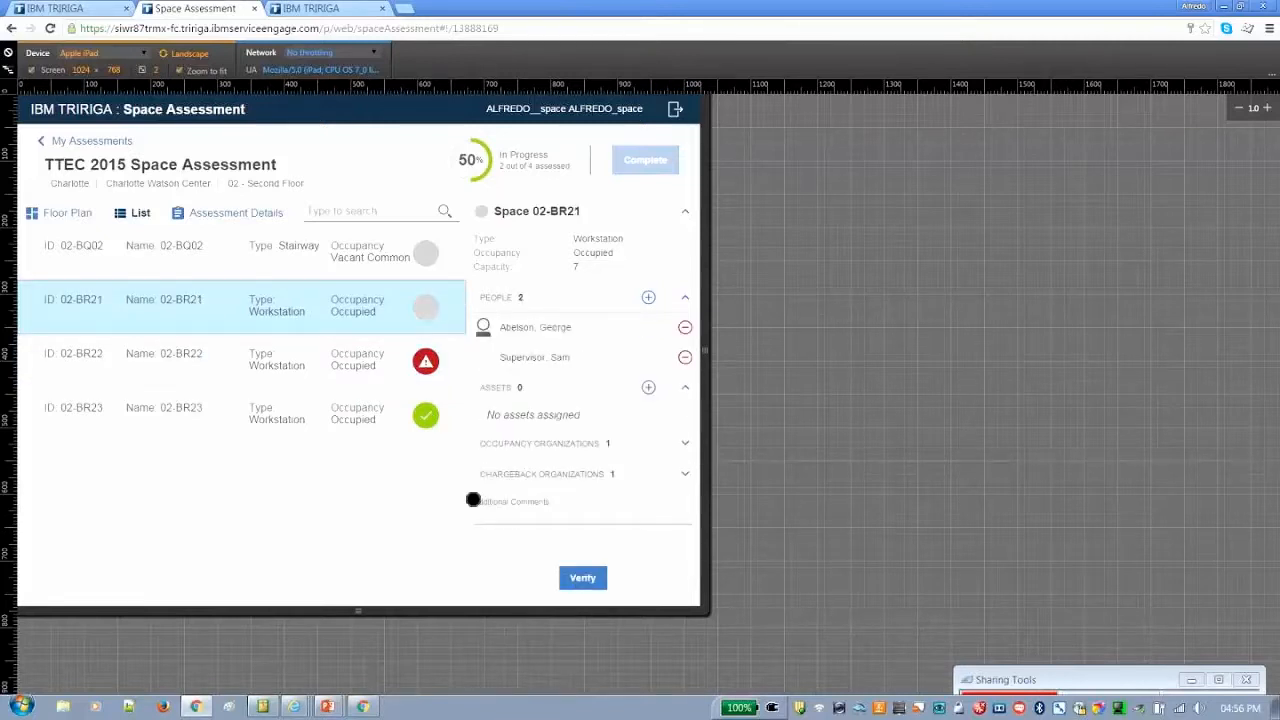
click(583, 578)
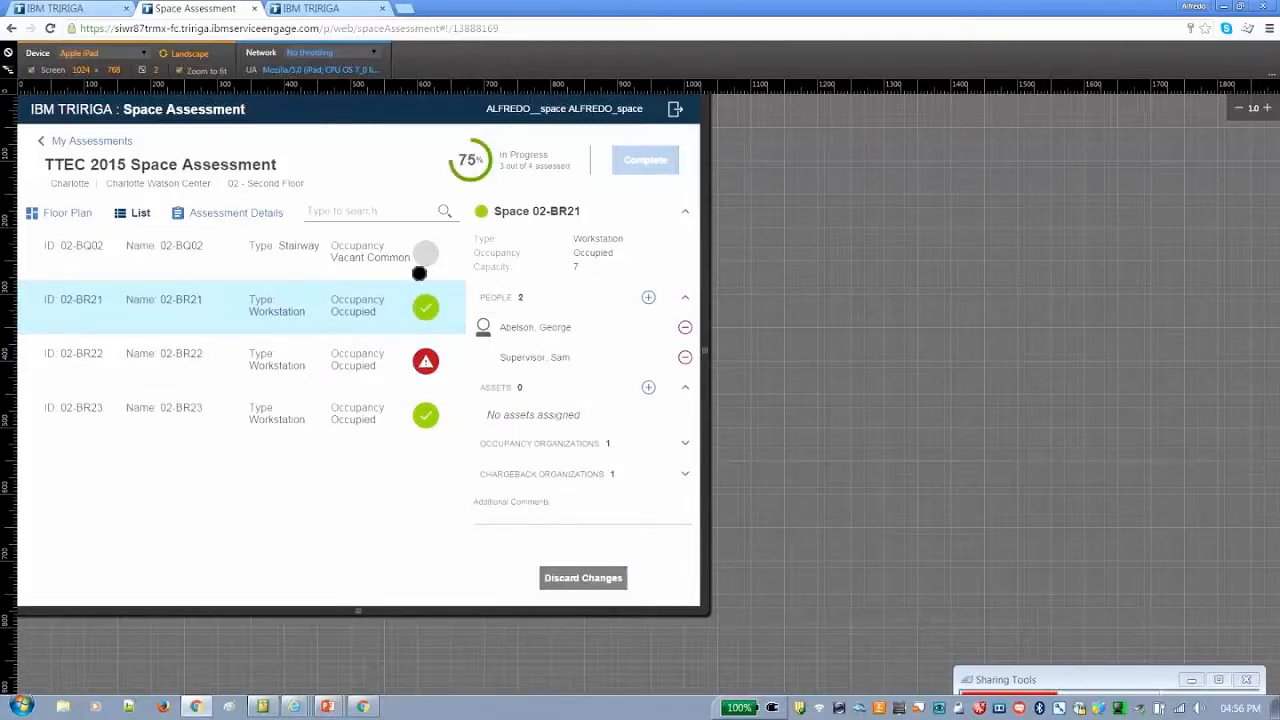
Select the stairway space 02-BQ02 on the floor plan and verify it without changes
click(55, 213)
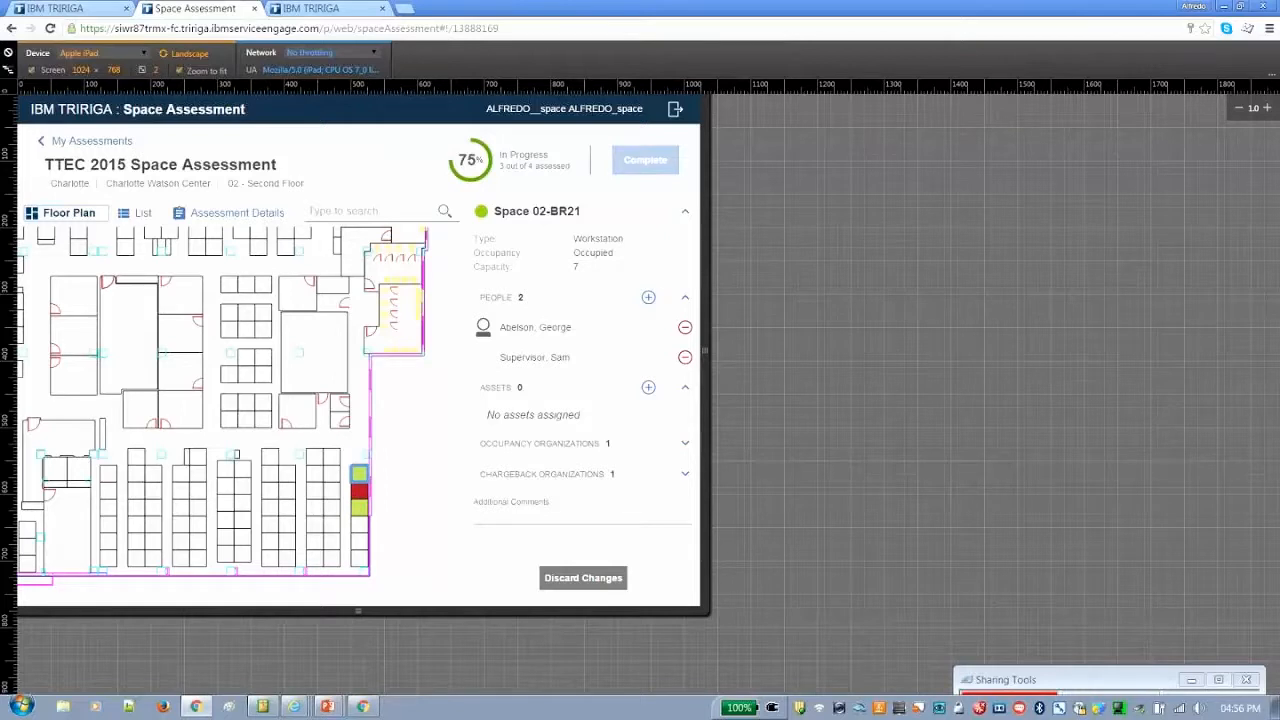
scroll(398, 472, down, 1)
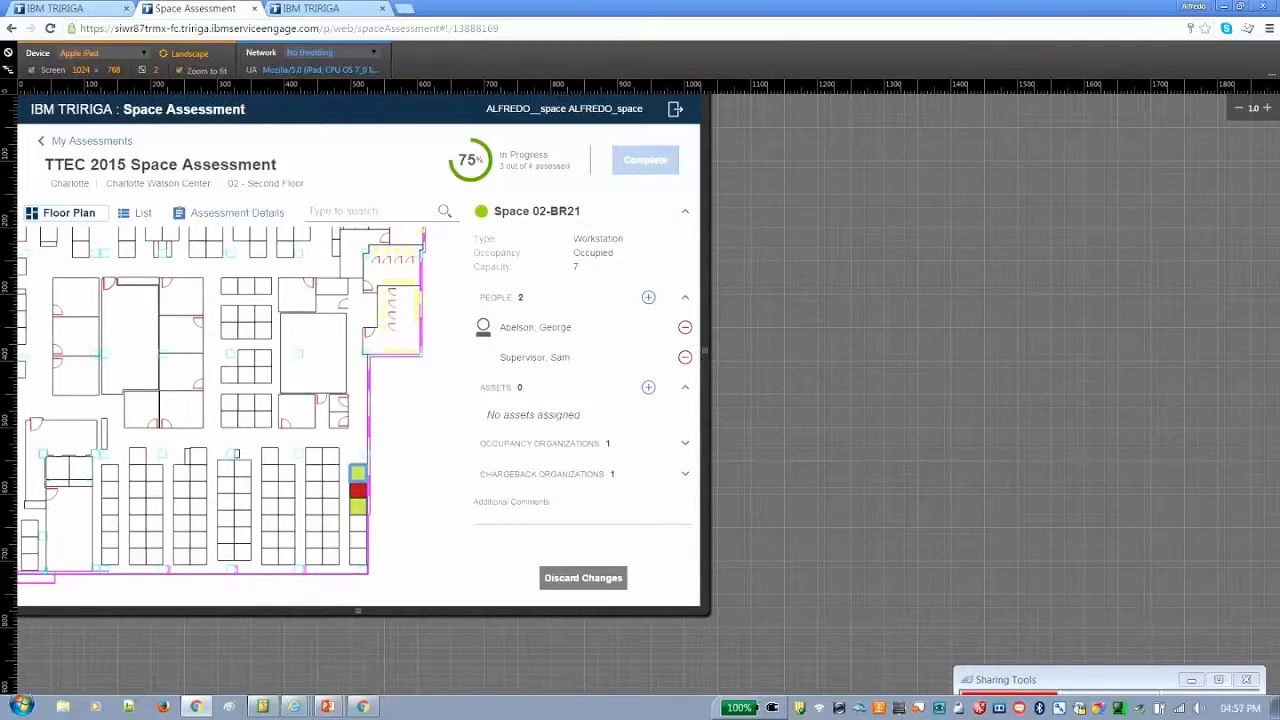
scroll(248, 428, down, 1)
scroll(393, 467, down, 1)
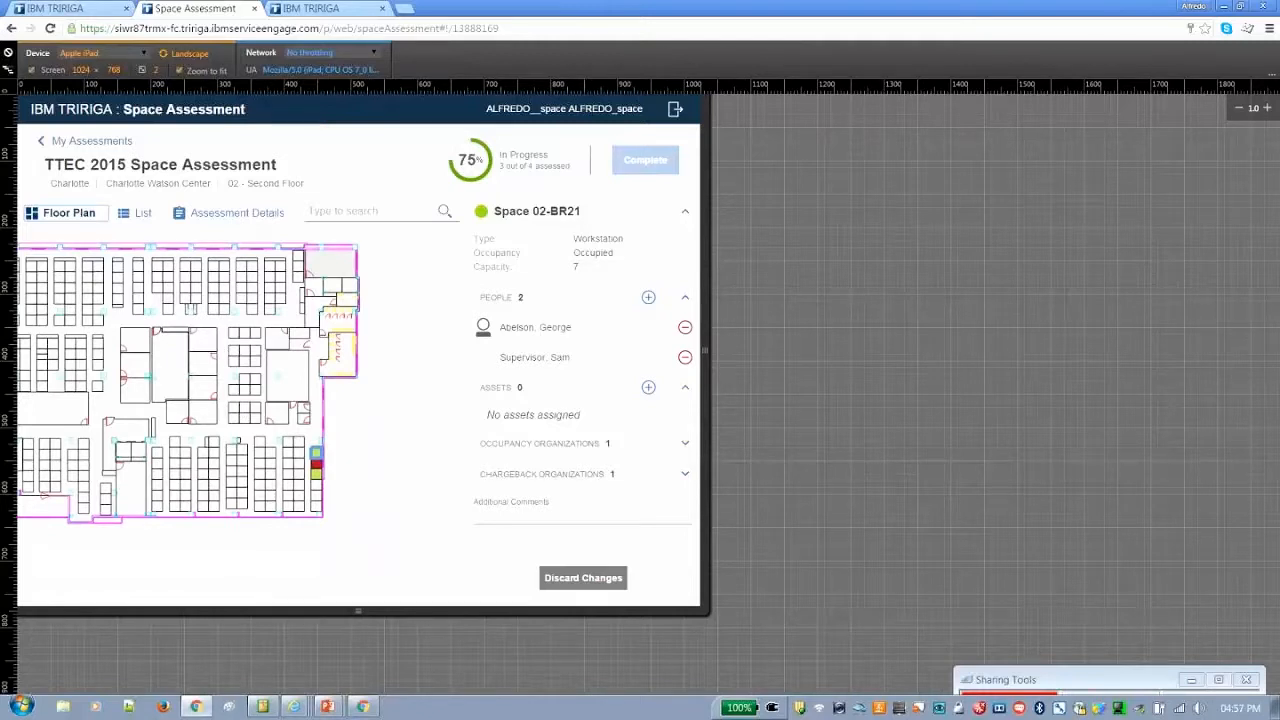
click(326, 264)
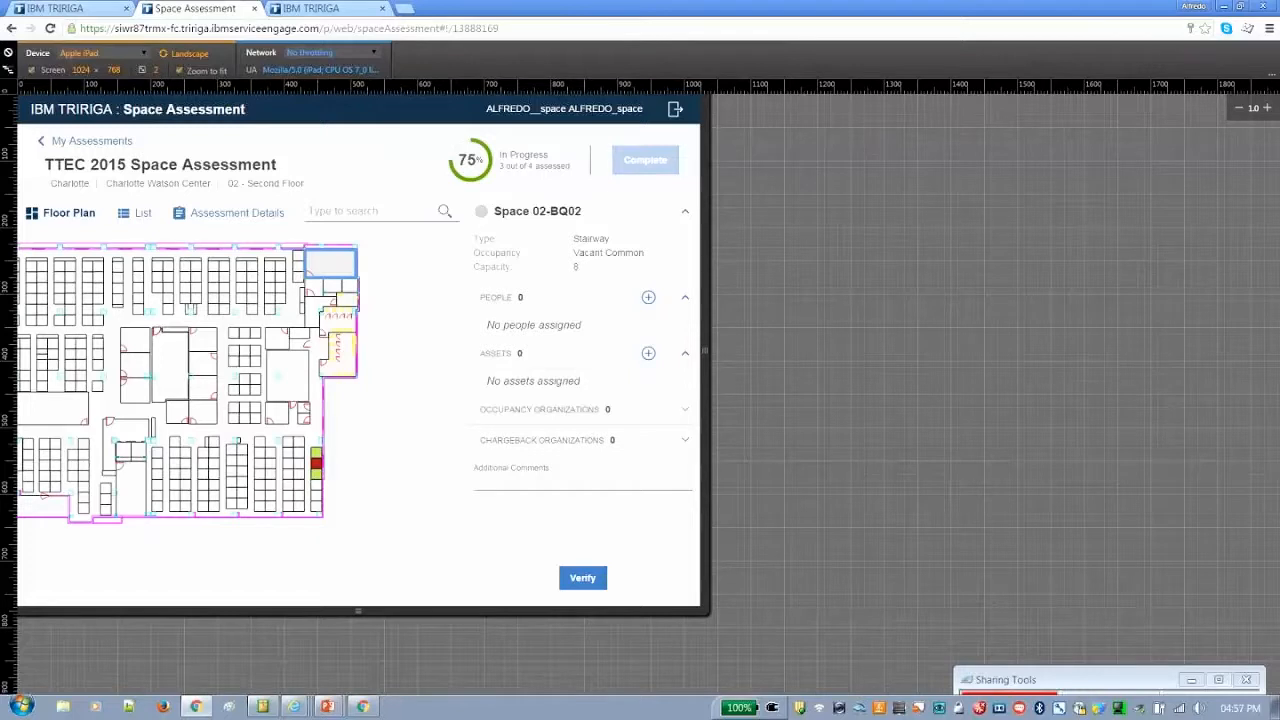
click(590, 579)
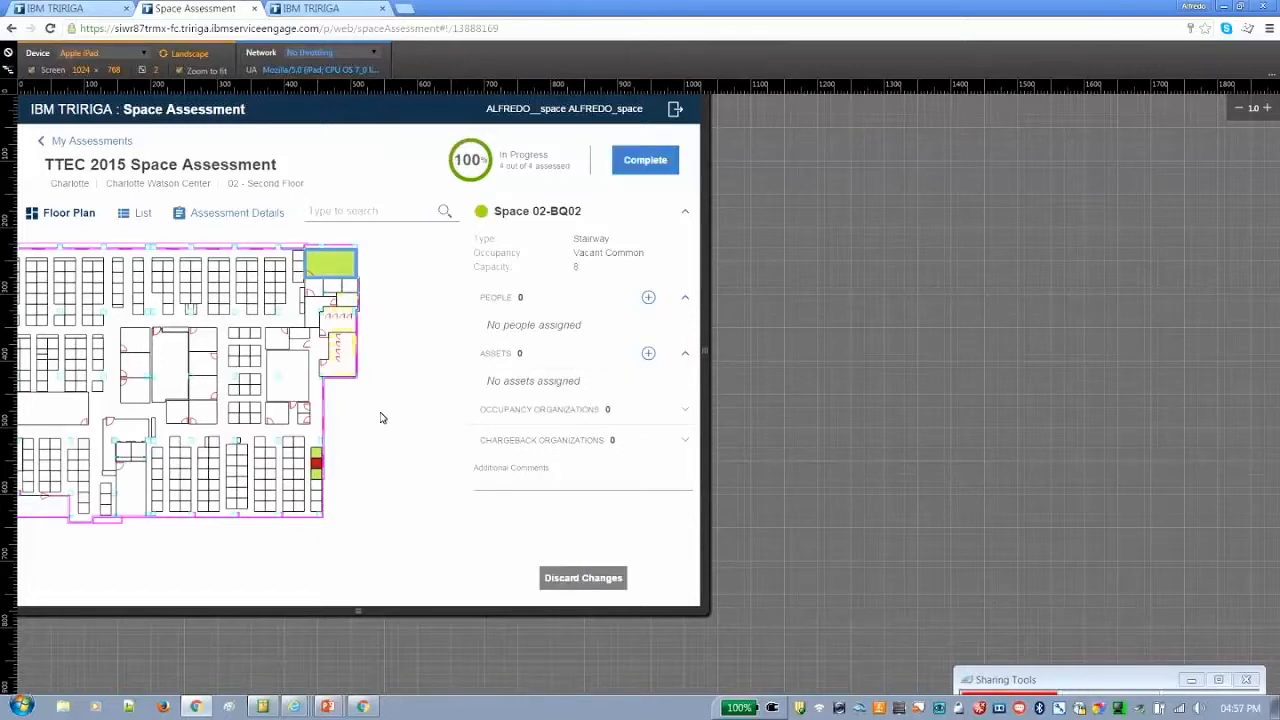
Review the assessment details and the recorded action for space 02-BR22, and return to the floor plan
click(266, 216)
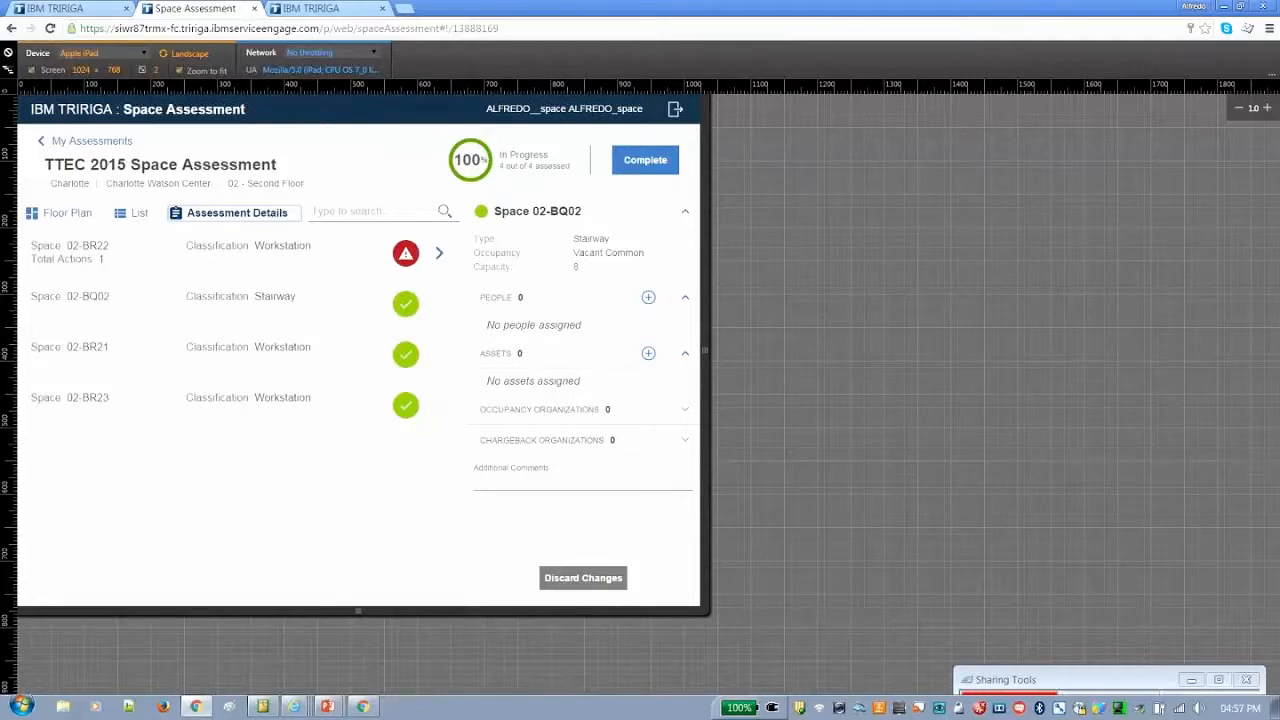
click(441, 255)
click(54, 214)
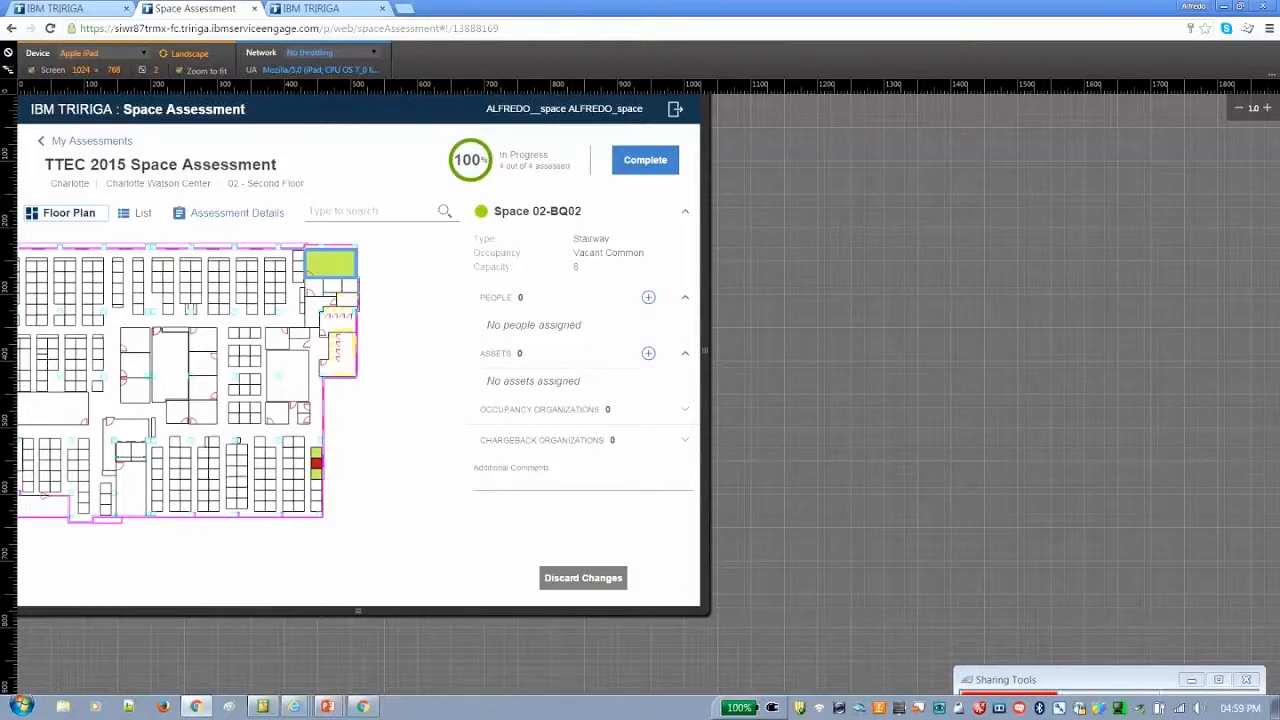
Complete the TTEC 2015 Space Assessment and agree to lock it against further changes
click(645, 160)
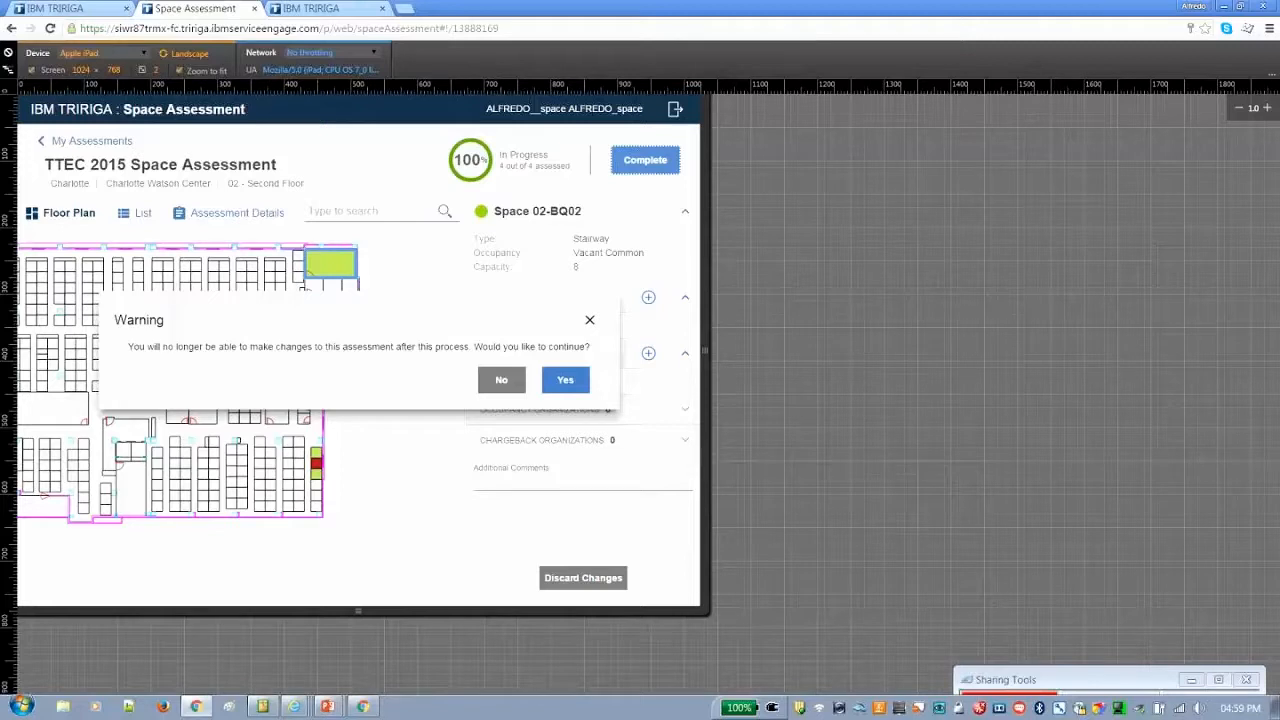
click(566, 380)
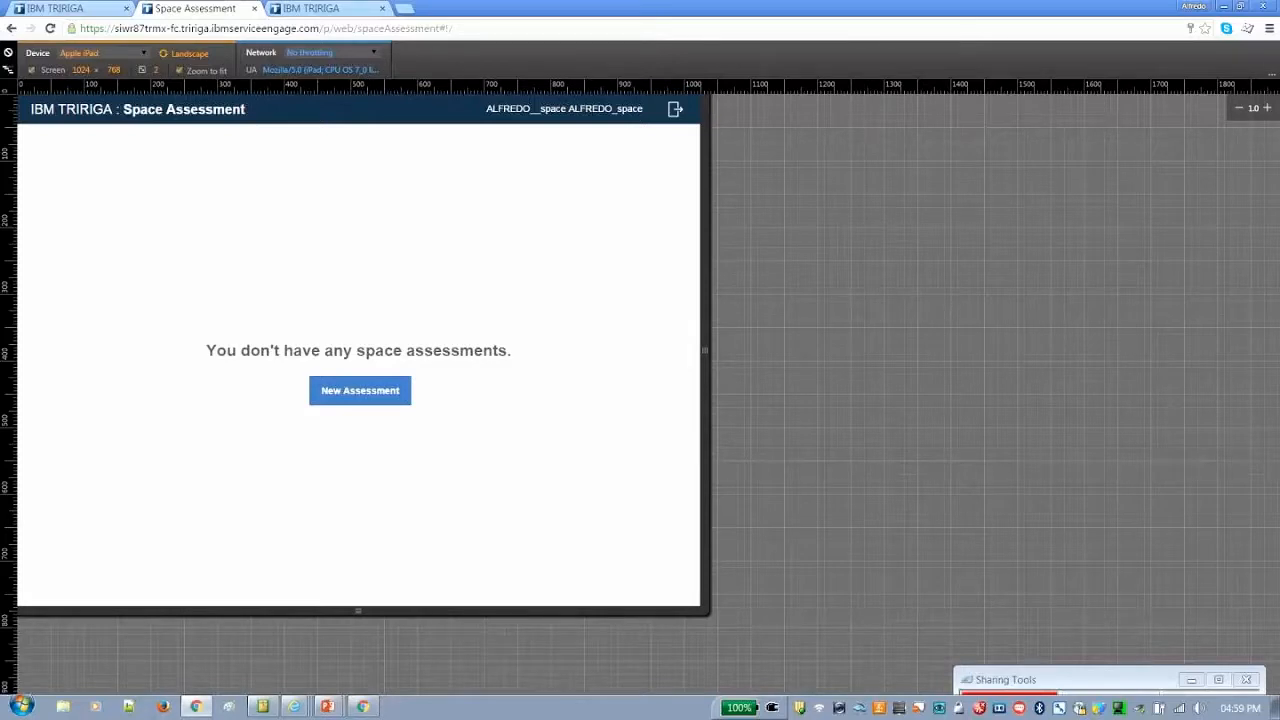
Switch to the PowerPoint slide show
key(alt+Tab)
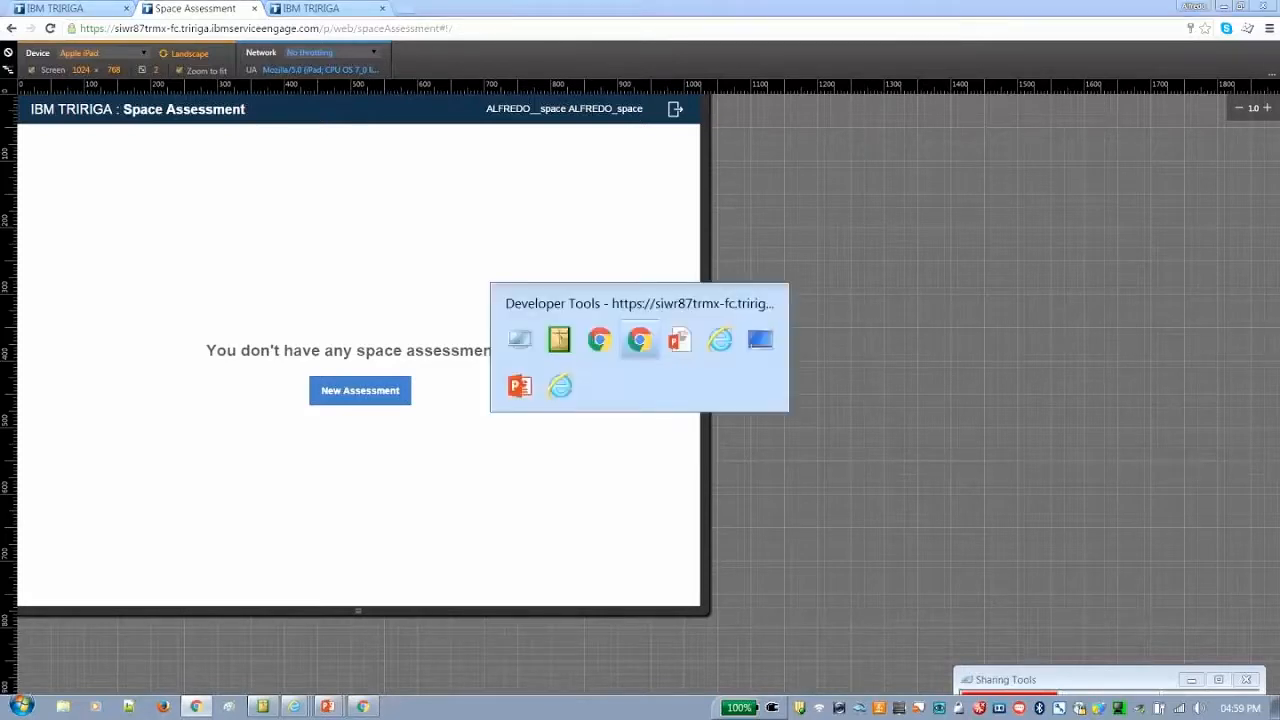
key(alt+Tab)
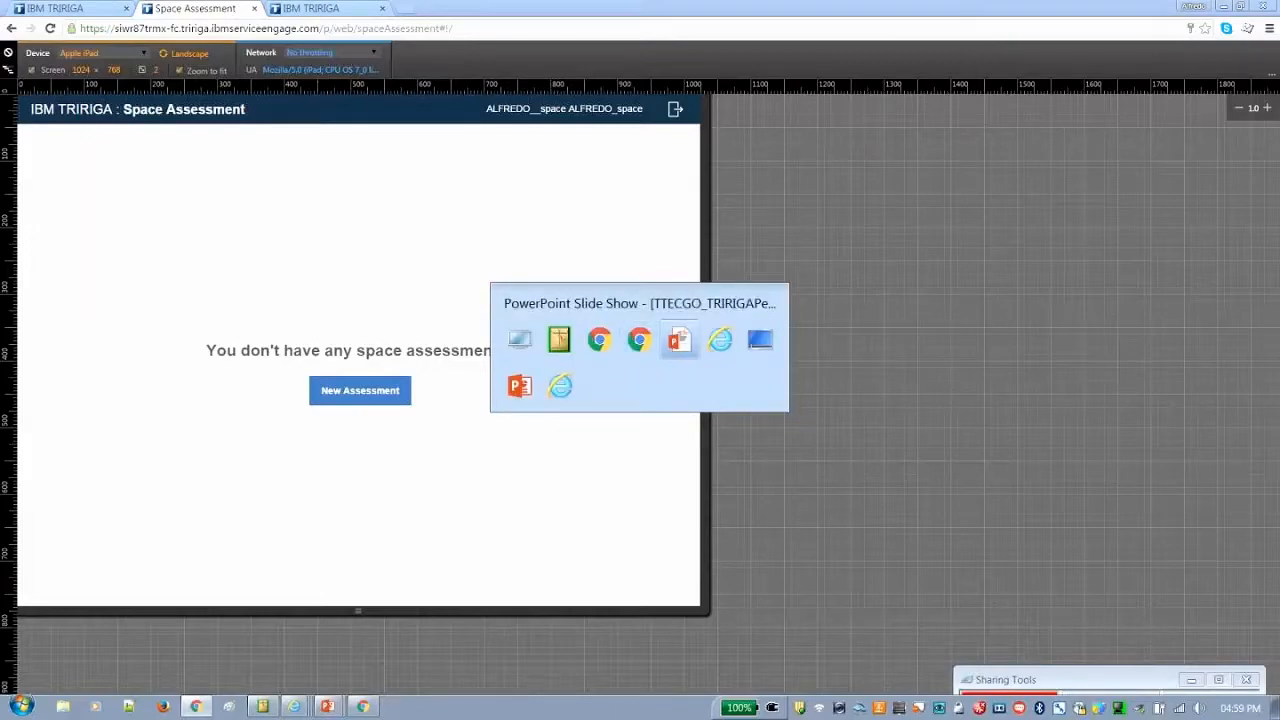
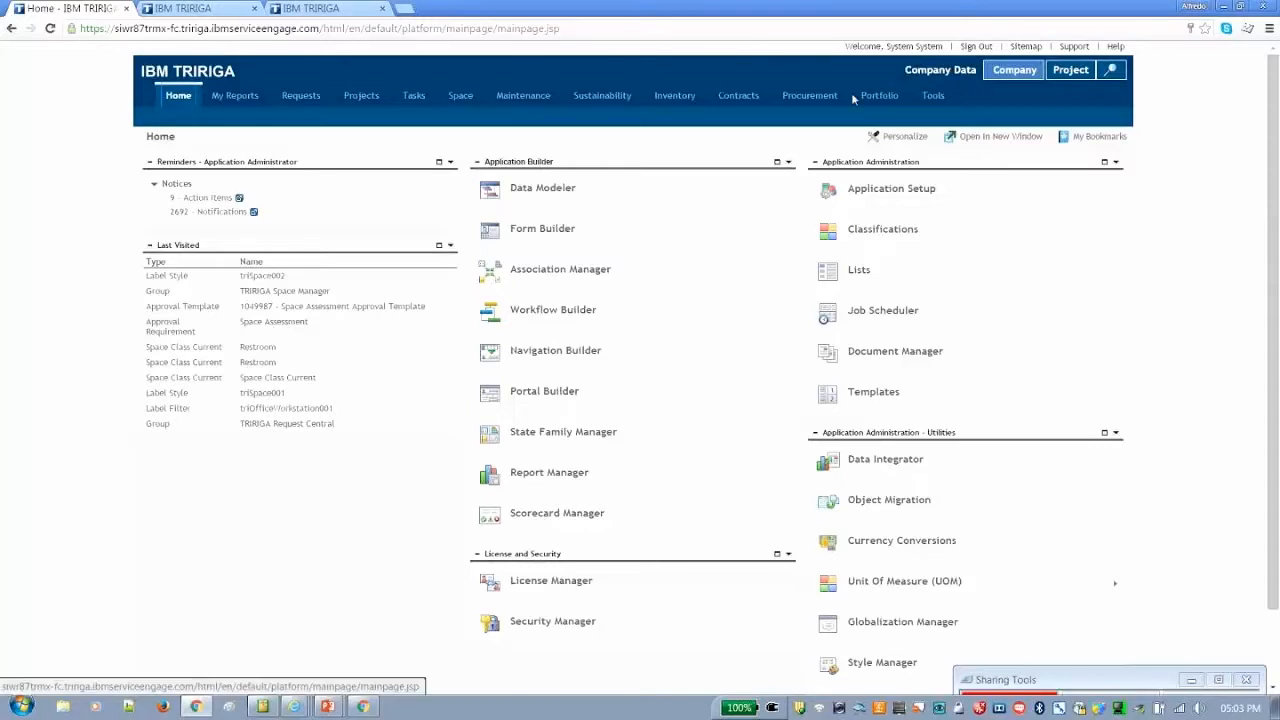
Open the portfolio's list of location spaces and filter it by the space name 02-BR22
mouse_move(892, 98)
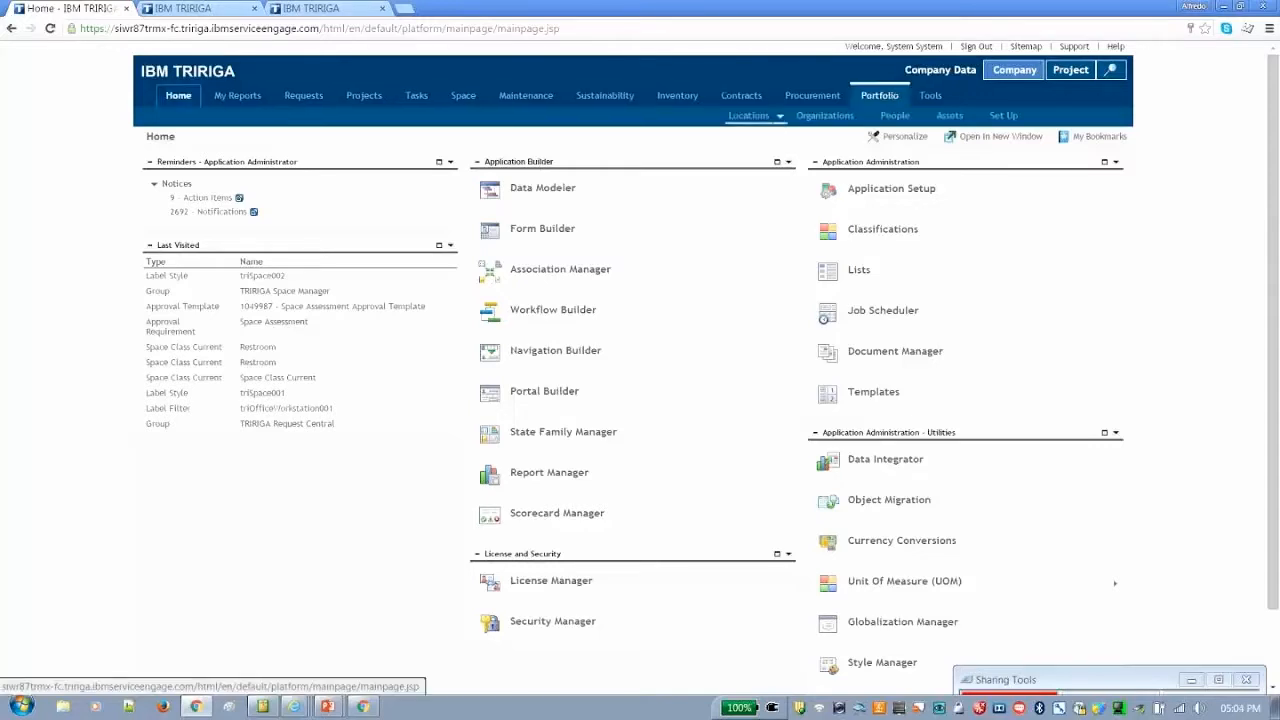
click(782, 118)
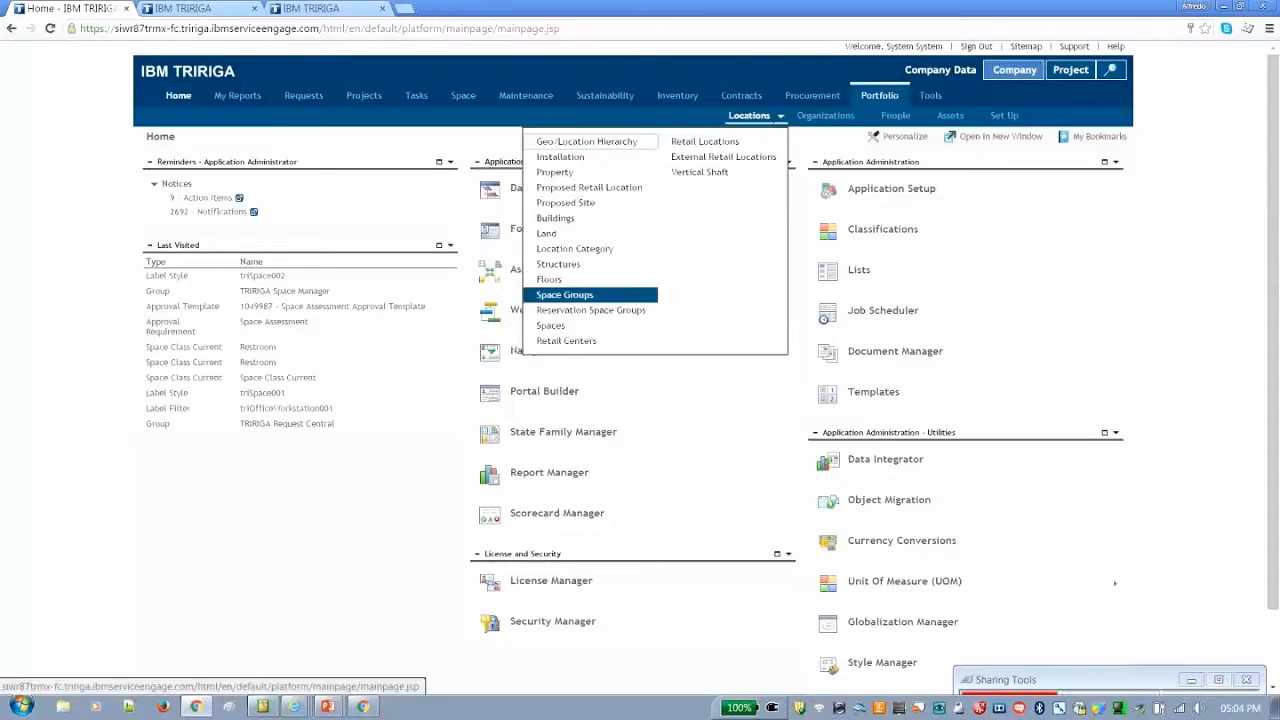
click(552, 326)
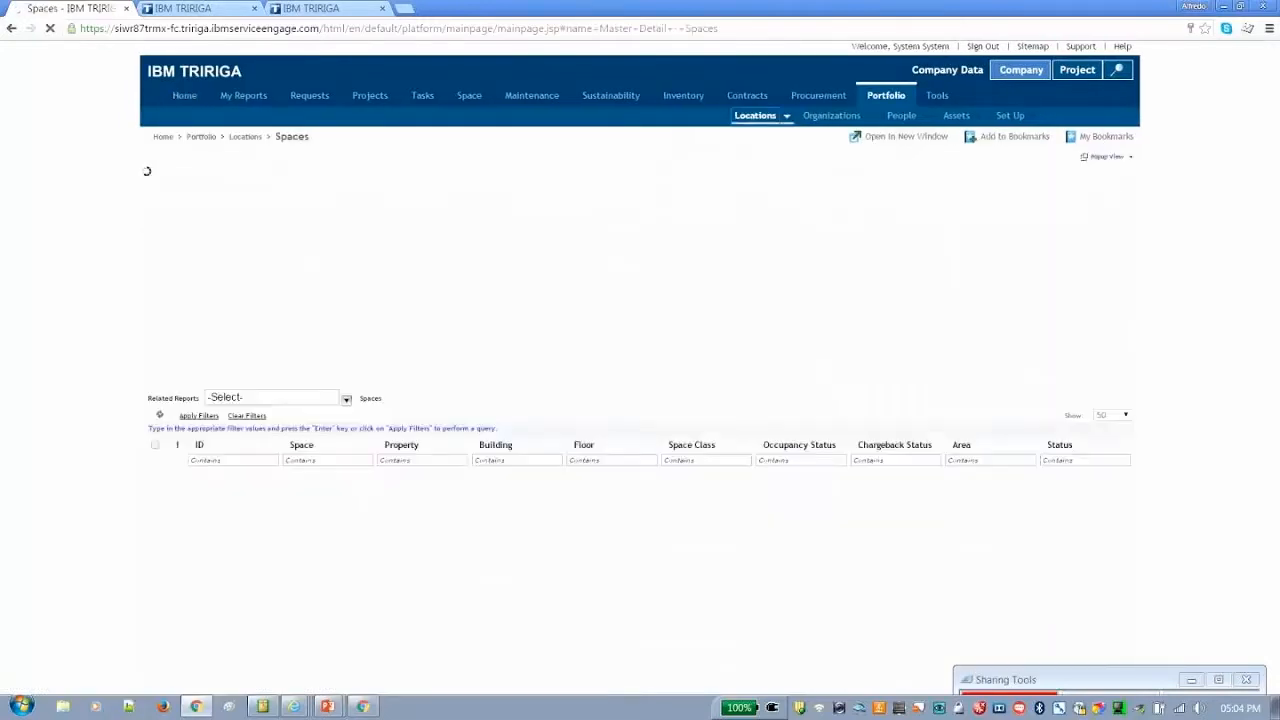
click(343, 259)
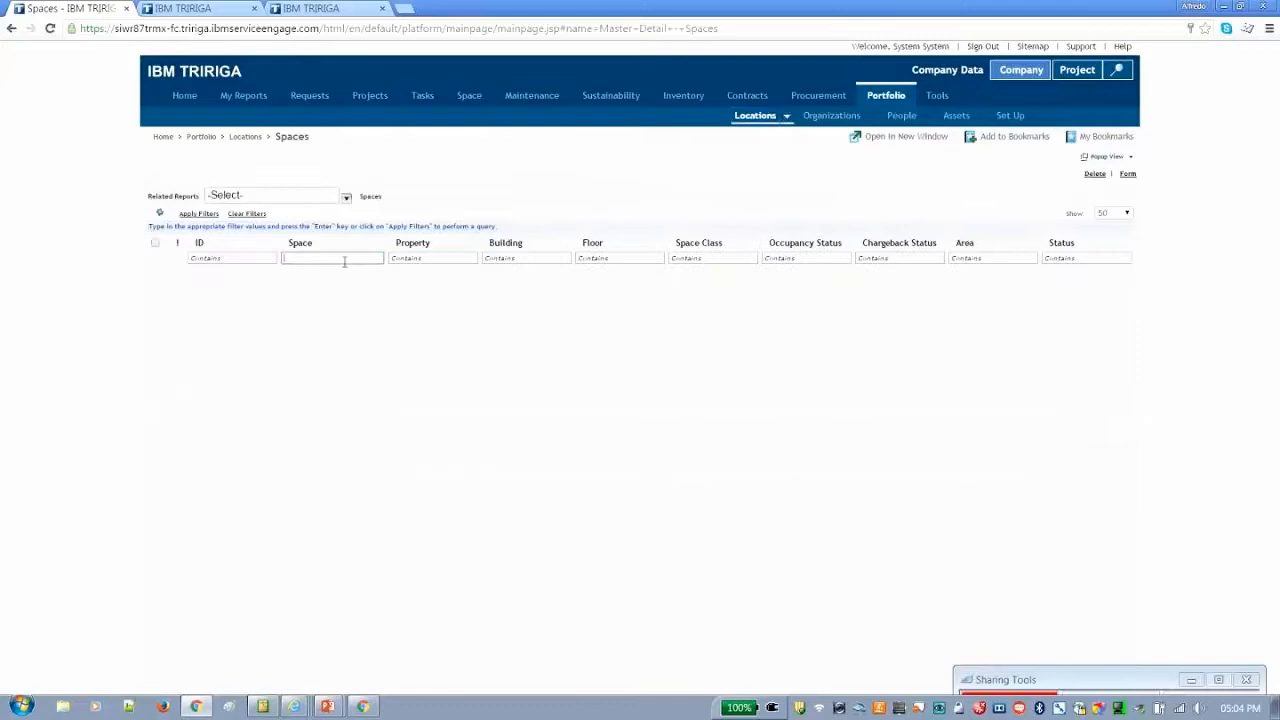
text(02)
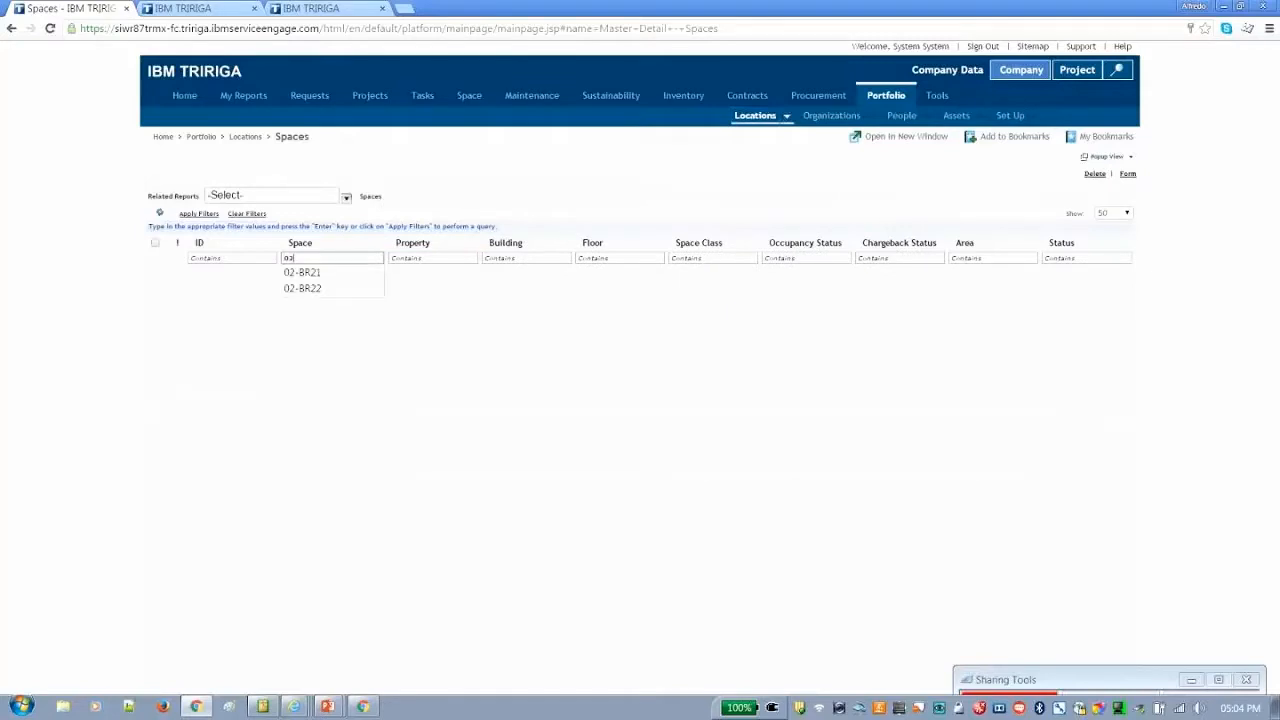
key(Caps_Lock)
text(B)
key(BackSpace)
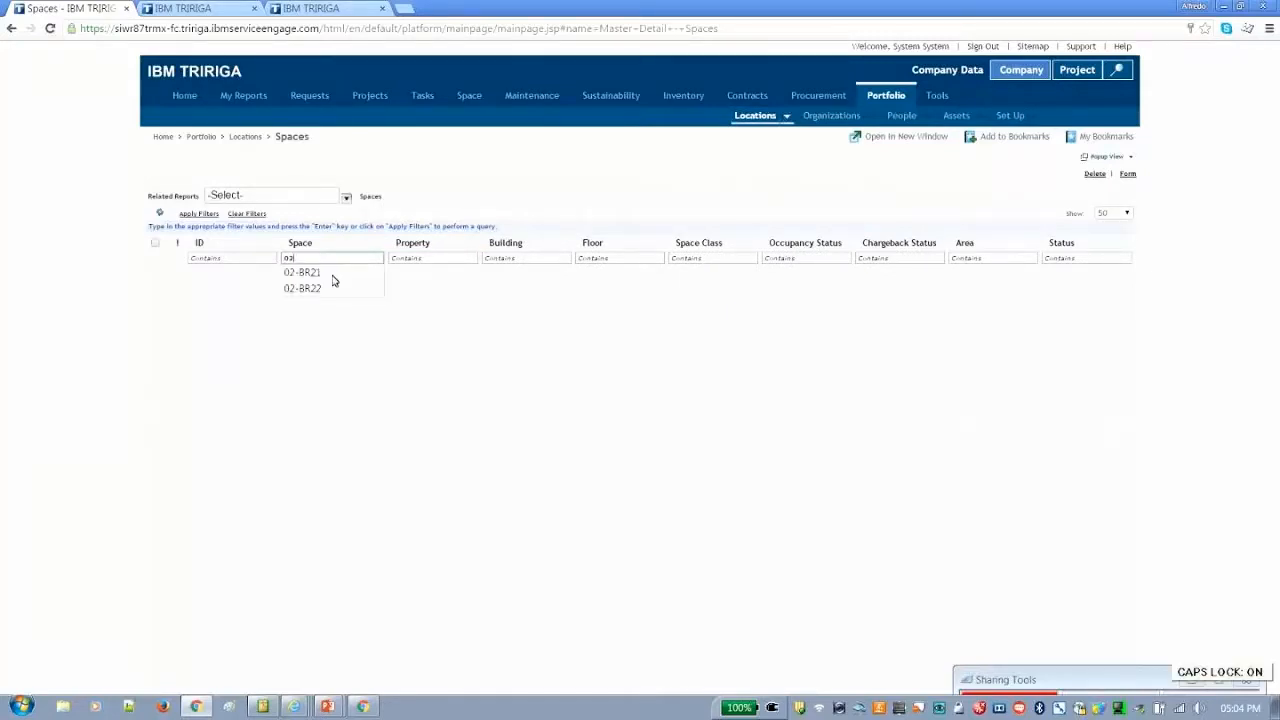
click(330, 291)
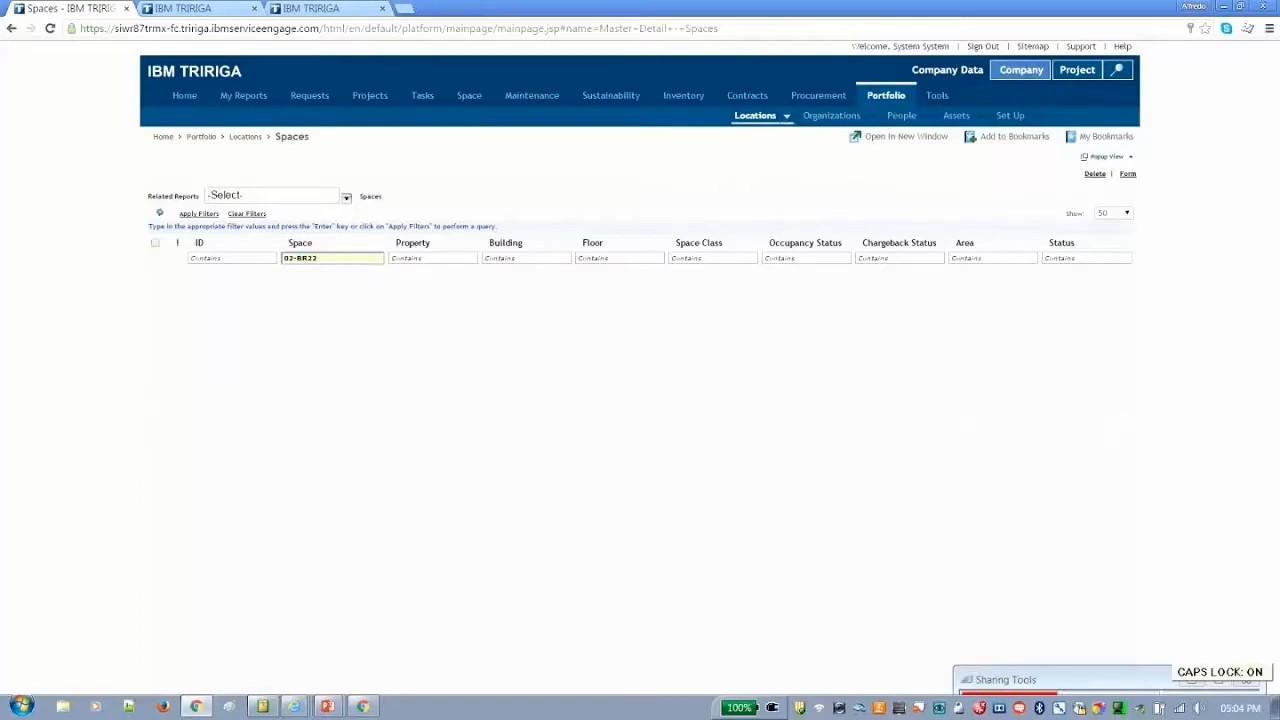
key(Return)
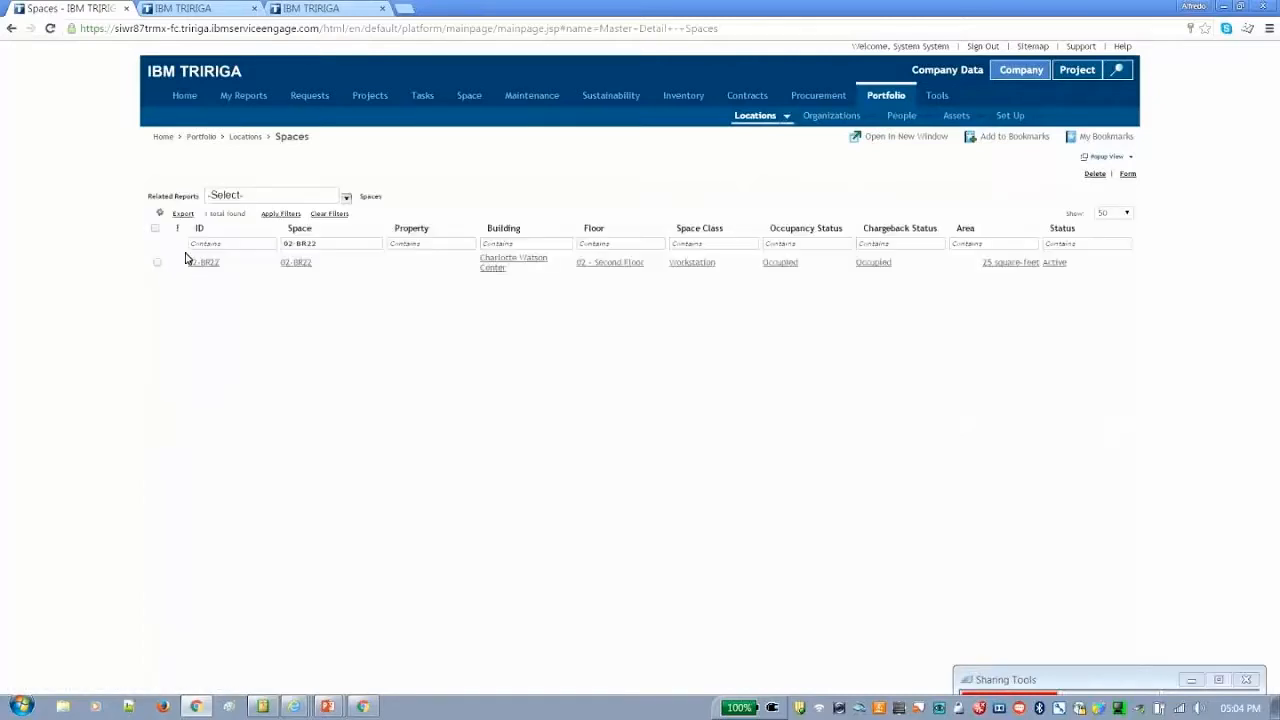
Review the general information, assigned people and associated assets in the record of space 02-BR22, and close the record
click(203, 262)
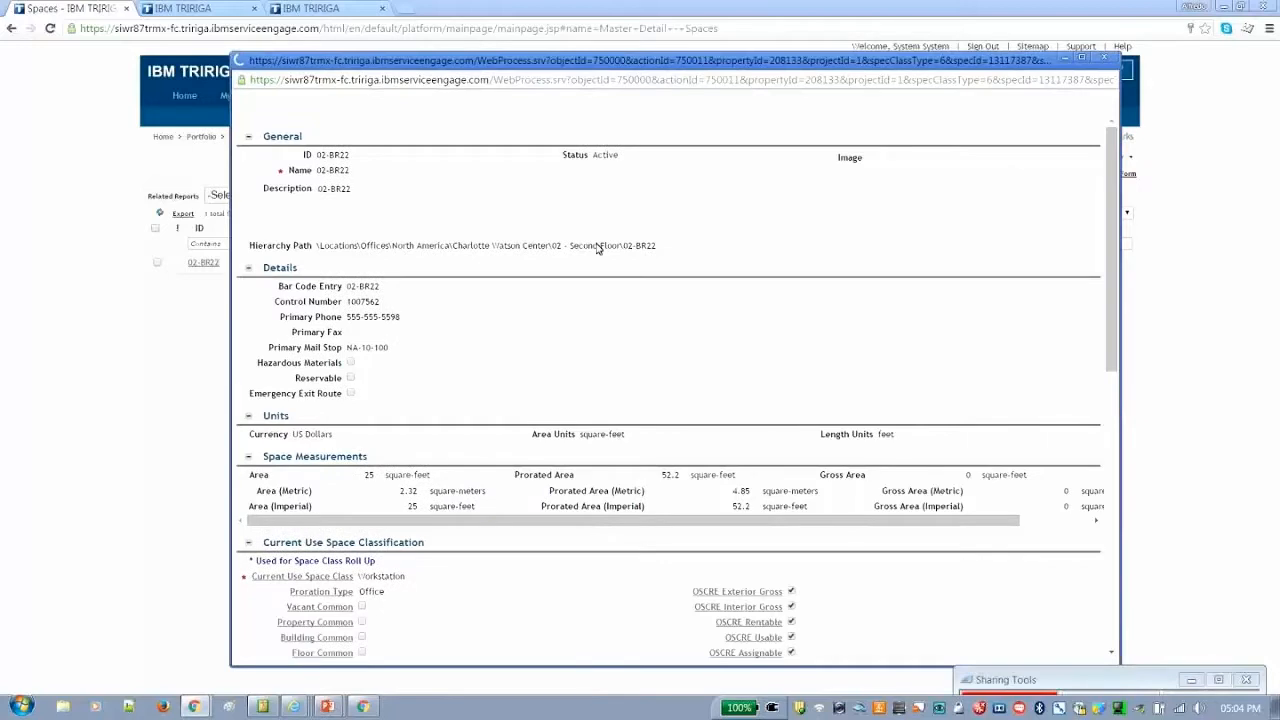
click(421, 126)
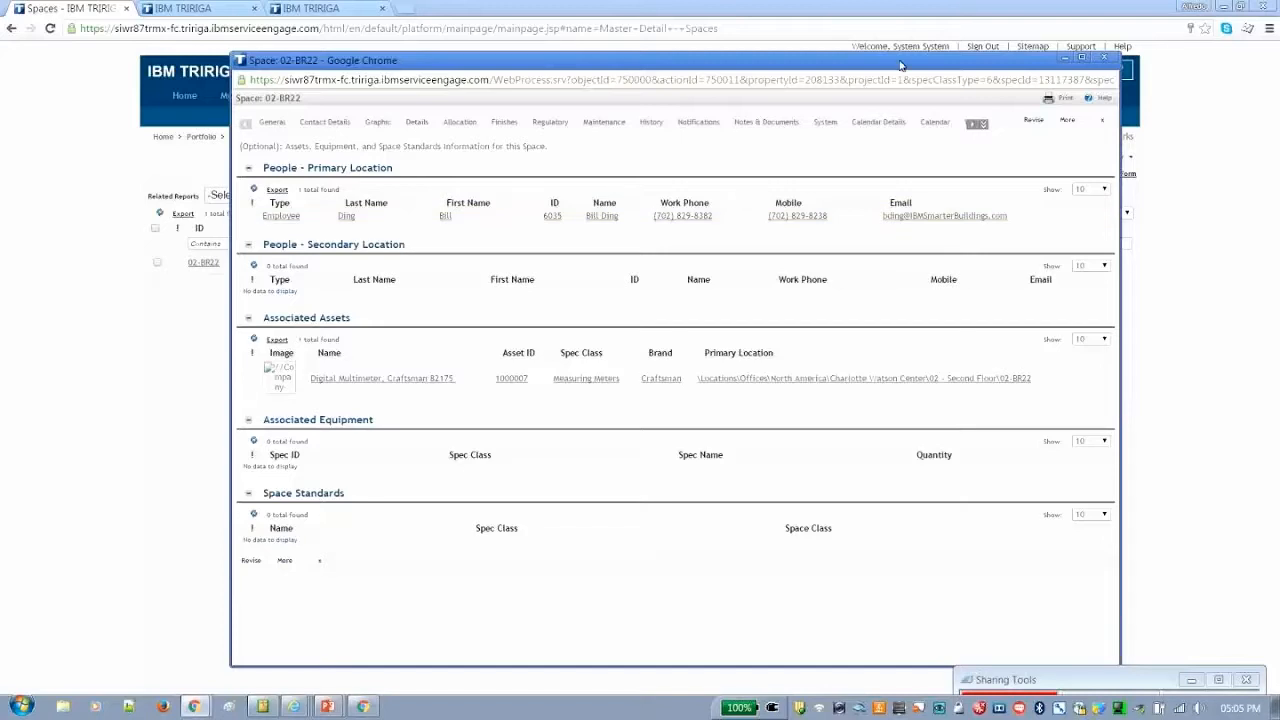
click(1108, 58)
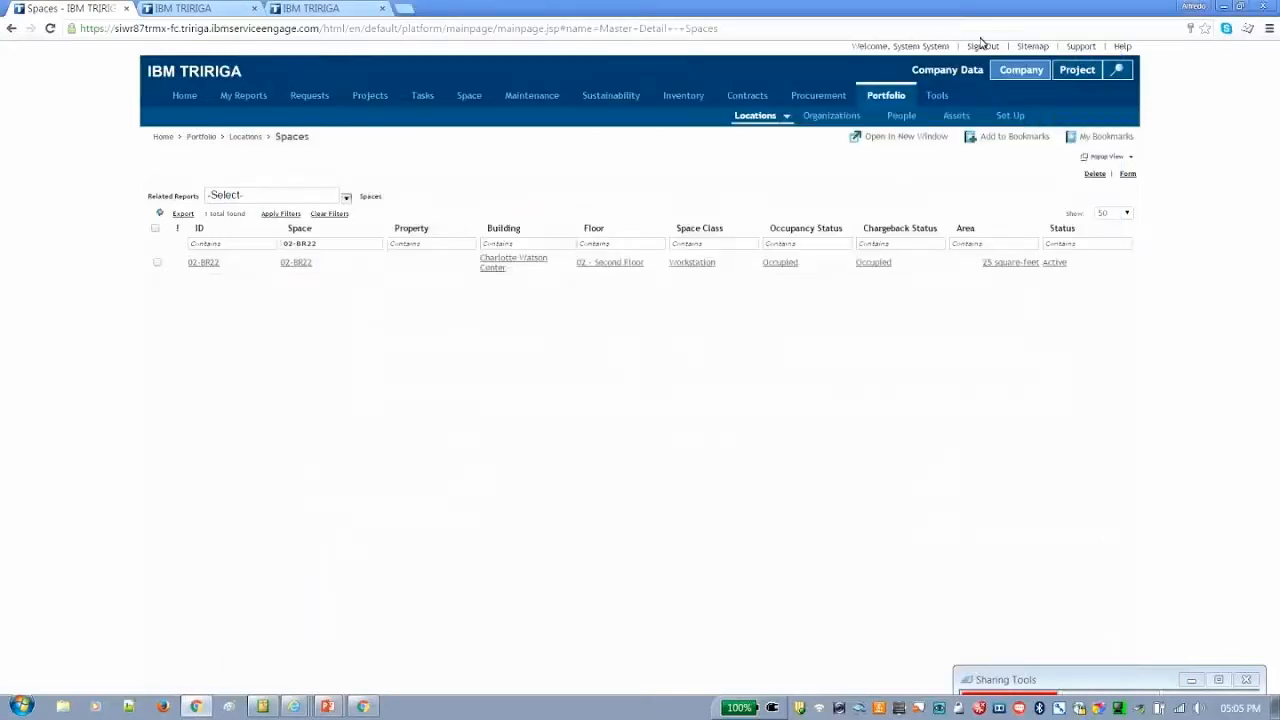
Try to log in to Space Management with the saved user ID for the space account and the account password
click(333, 8)
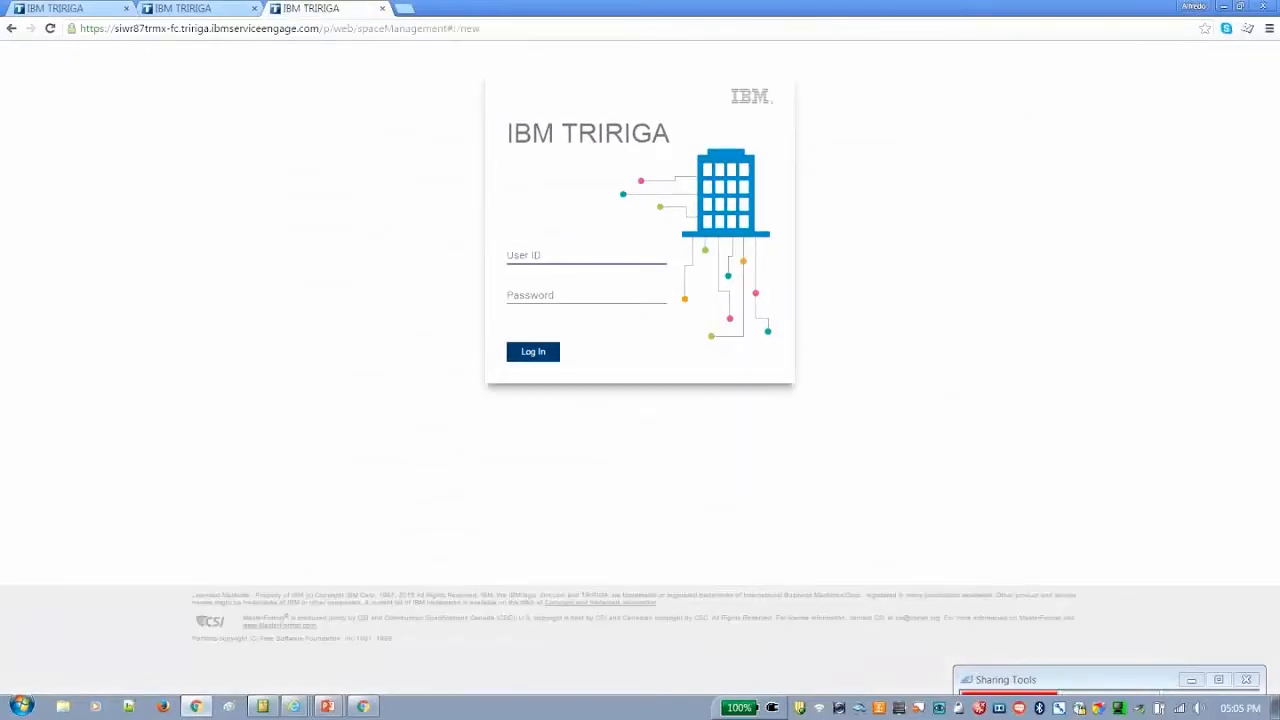
key(Down)
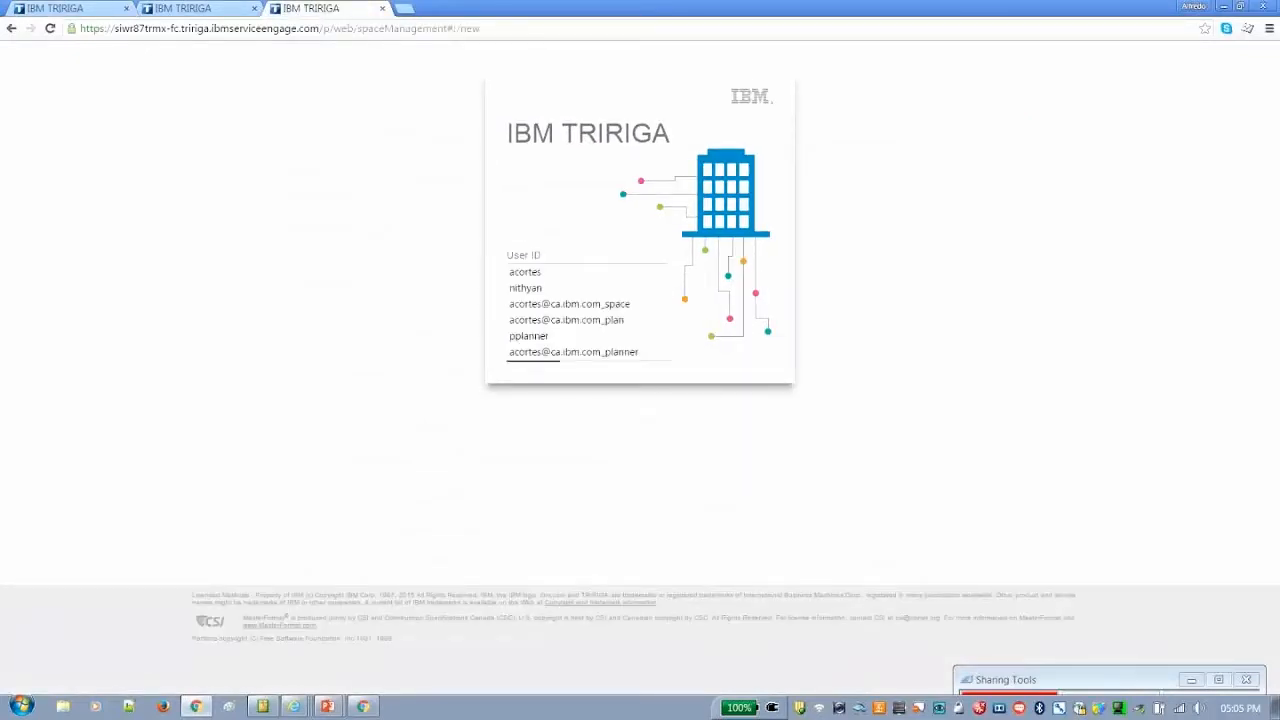
key(Return)
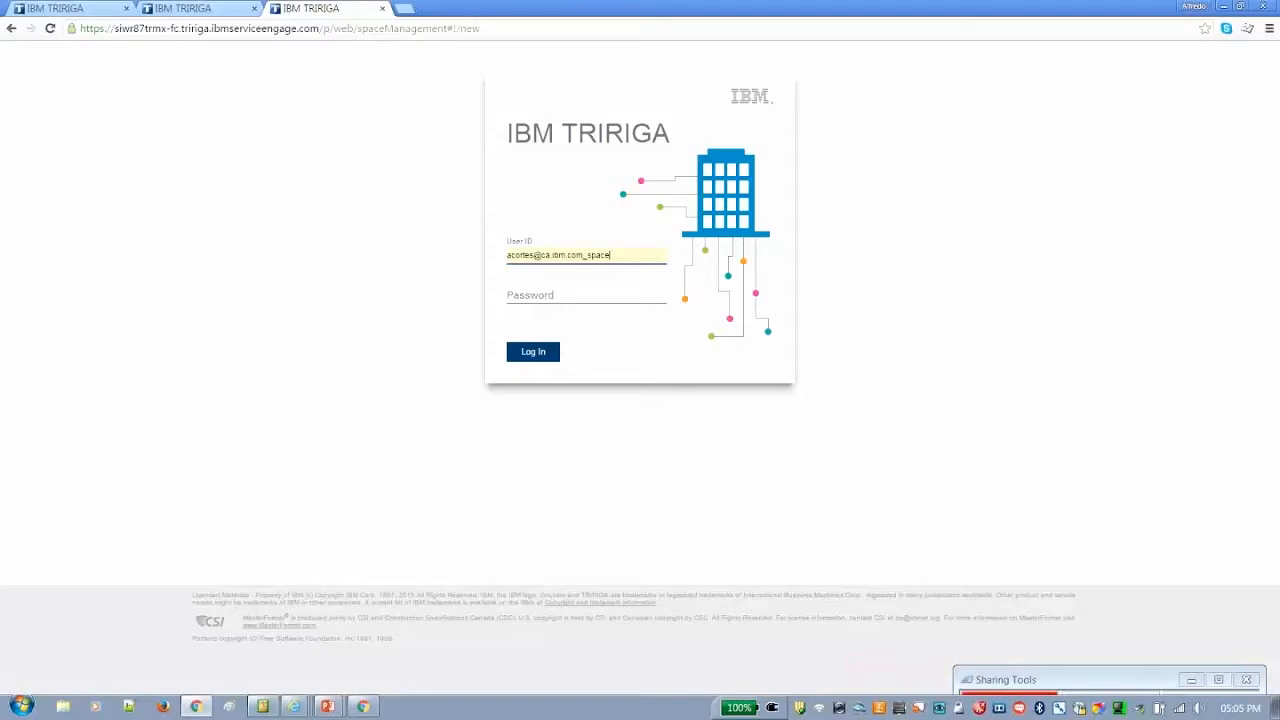
click(586, 296)
text(********)
key(Return)
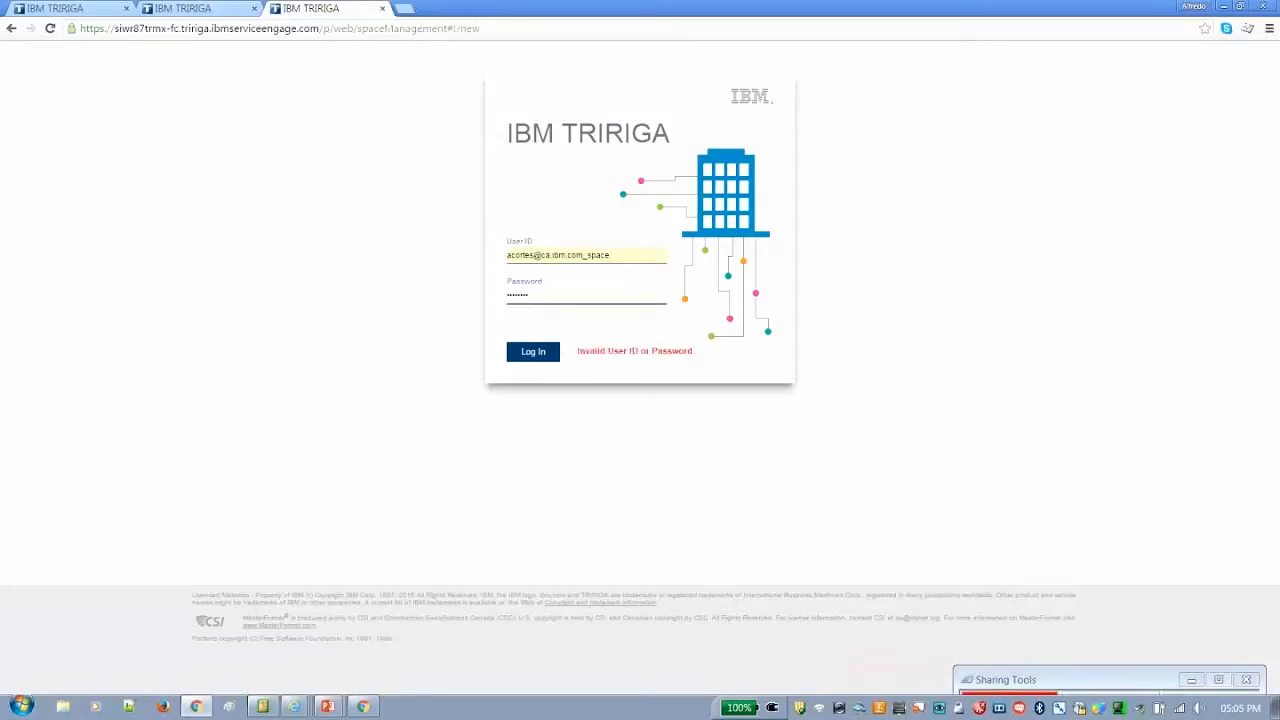
Clear the password, enter the account password again in the correct case and log in to Space Management
key(BackSpace)
key(BackSpace)
key(BackSpace)
key(BackSpace)
key(BackSpace)
key(BackSpace)
key(Caps_Lock)
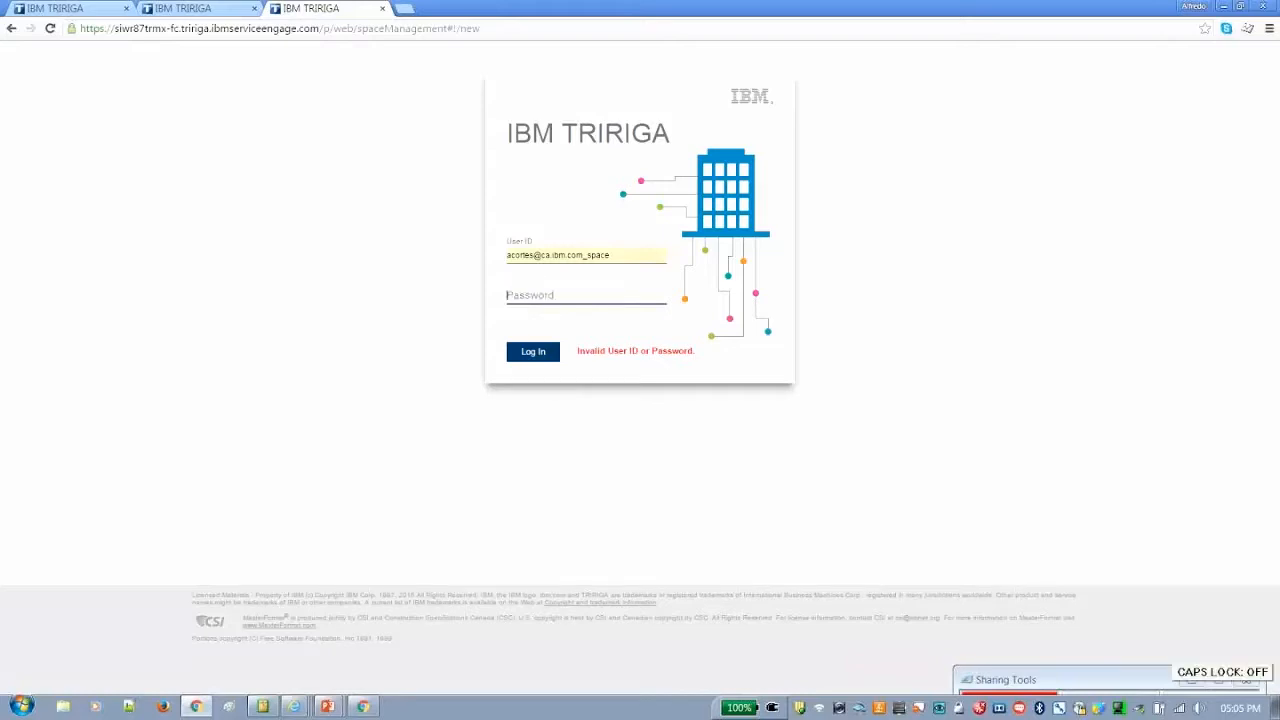
text(********)
key(Return)
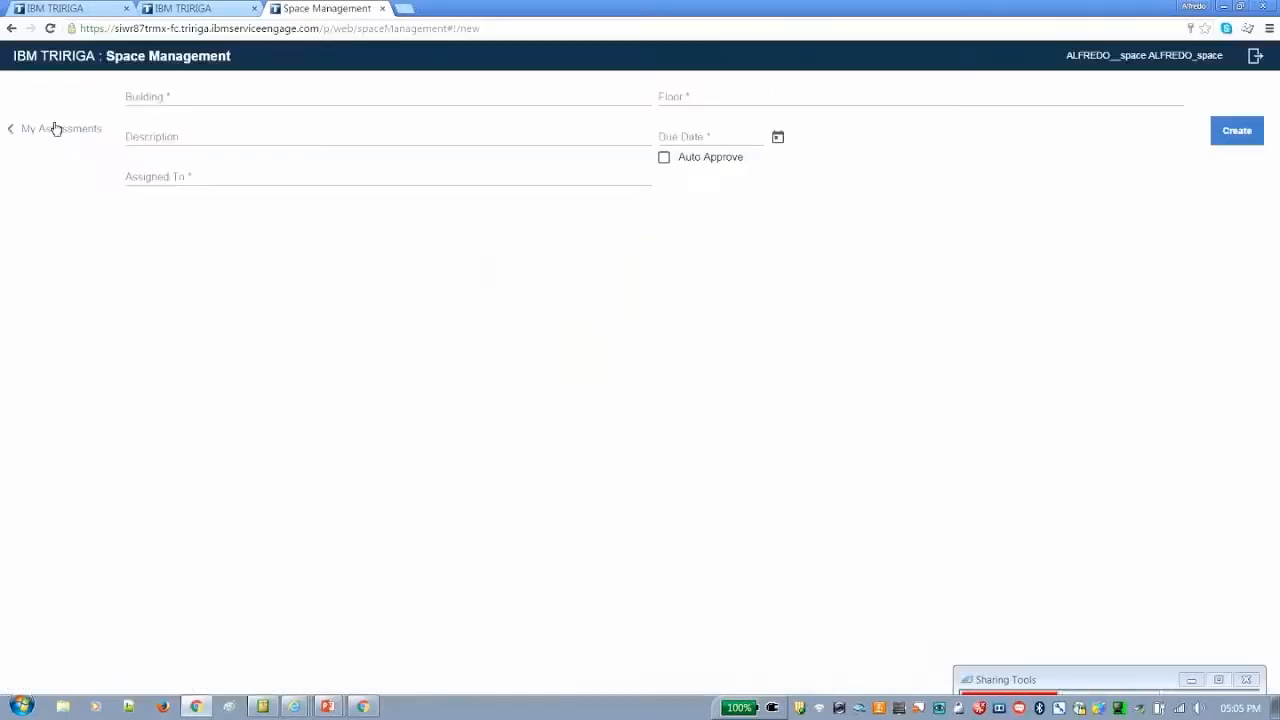
Look over the in-progress assessments and open the TTEC 2015 Space Assessment that is pending review
click(55, 128)
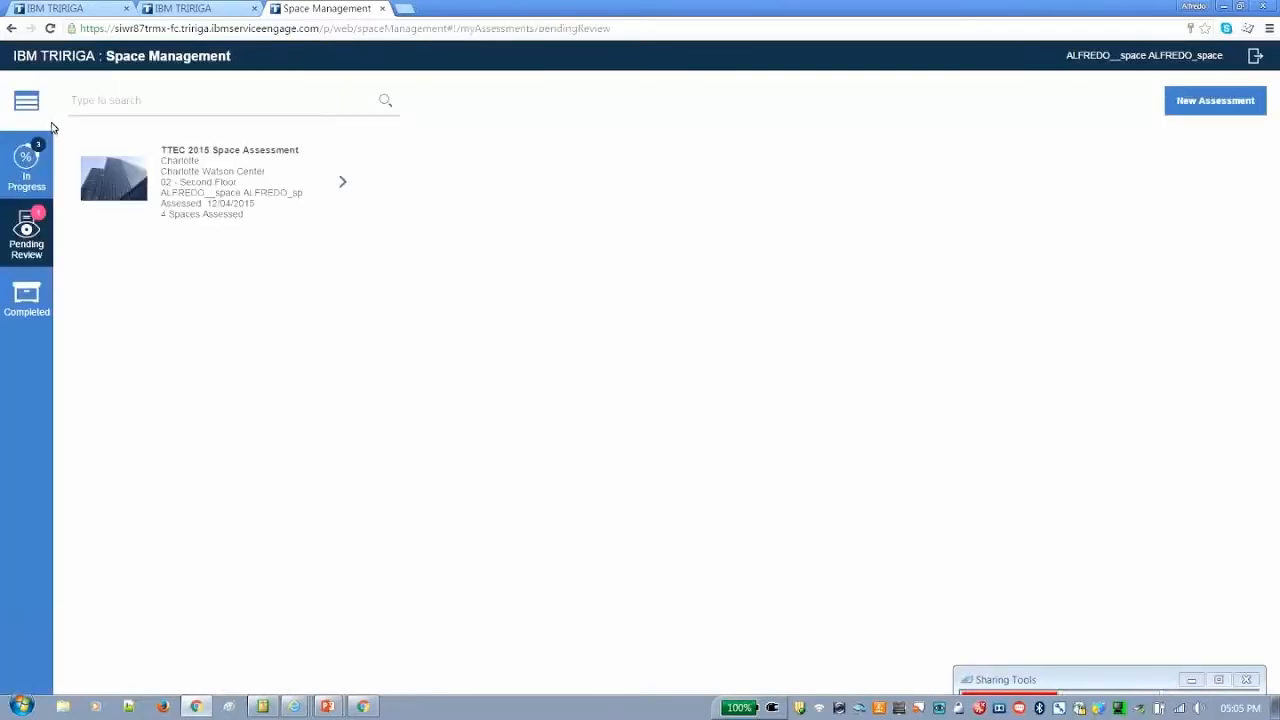
click(20, 170)
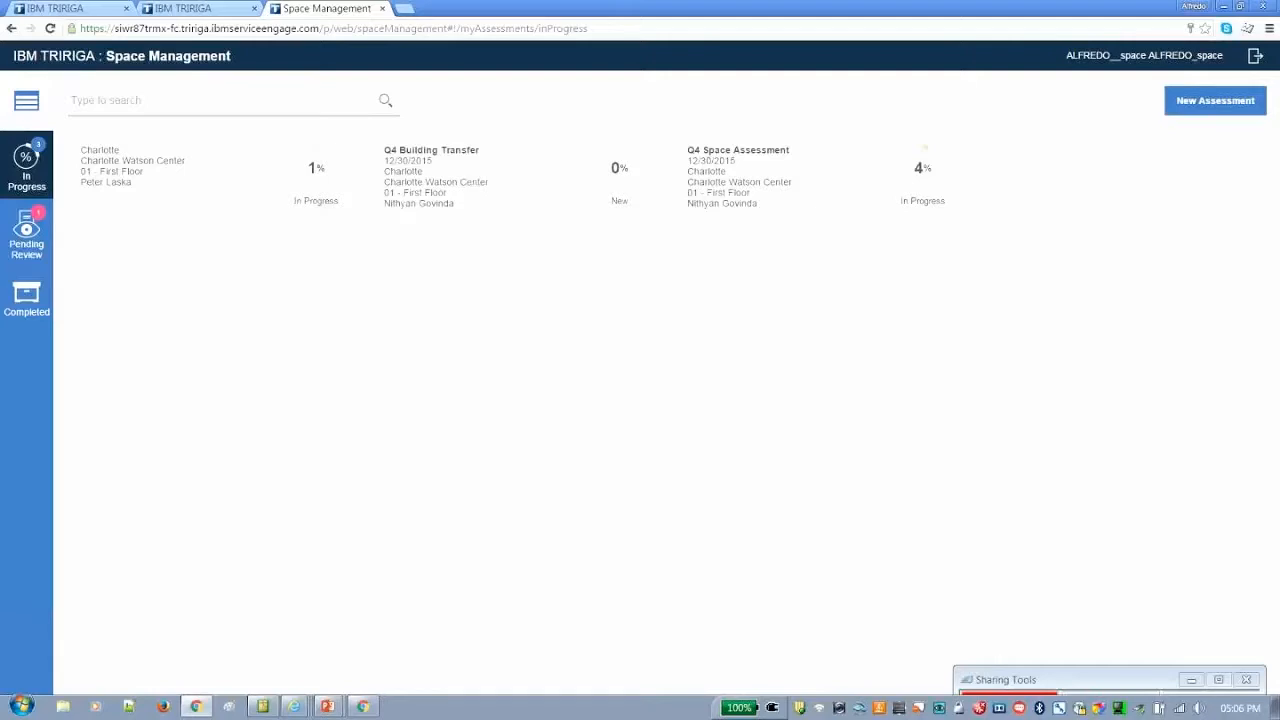
click(27, 236)
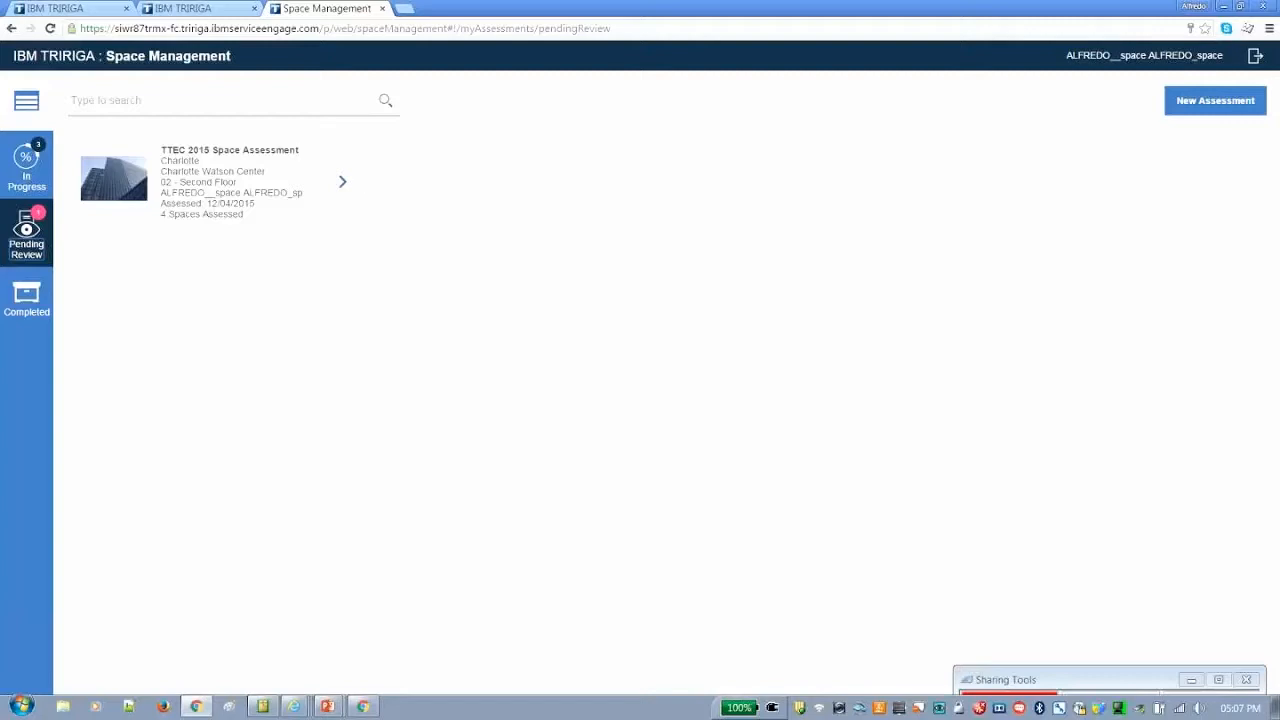
click(344, 184)
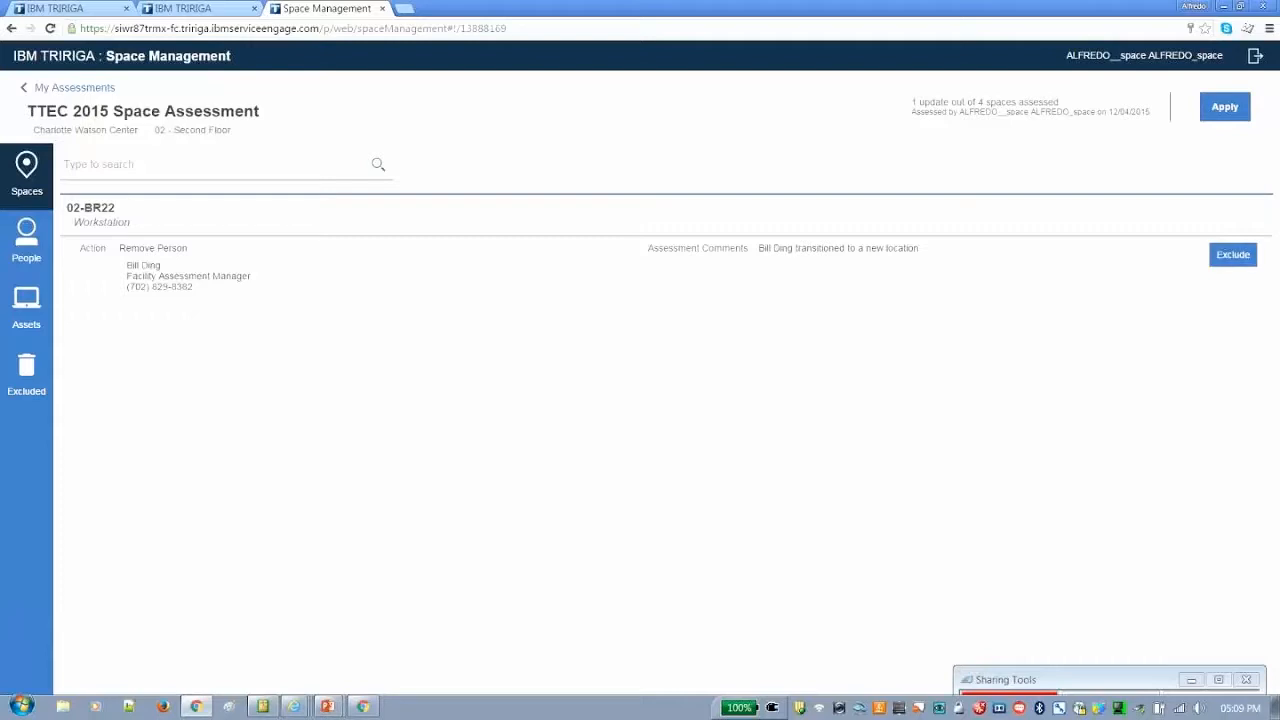
Examine the assessment's updates grouped by people, spaces, assets and excluded items
click(26, 240)
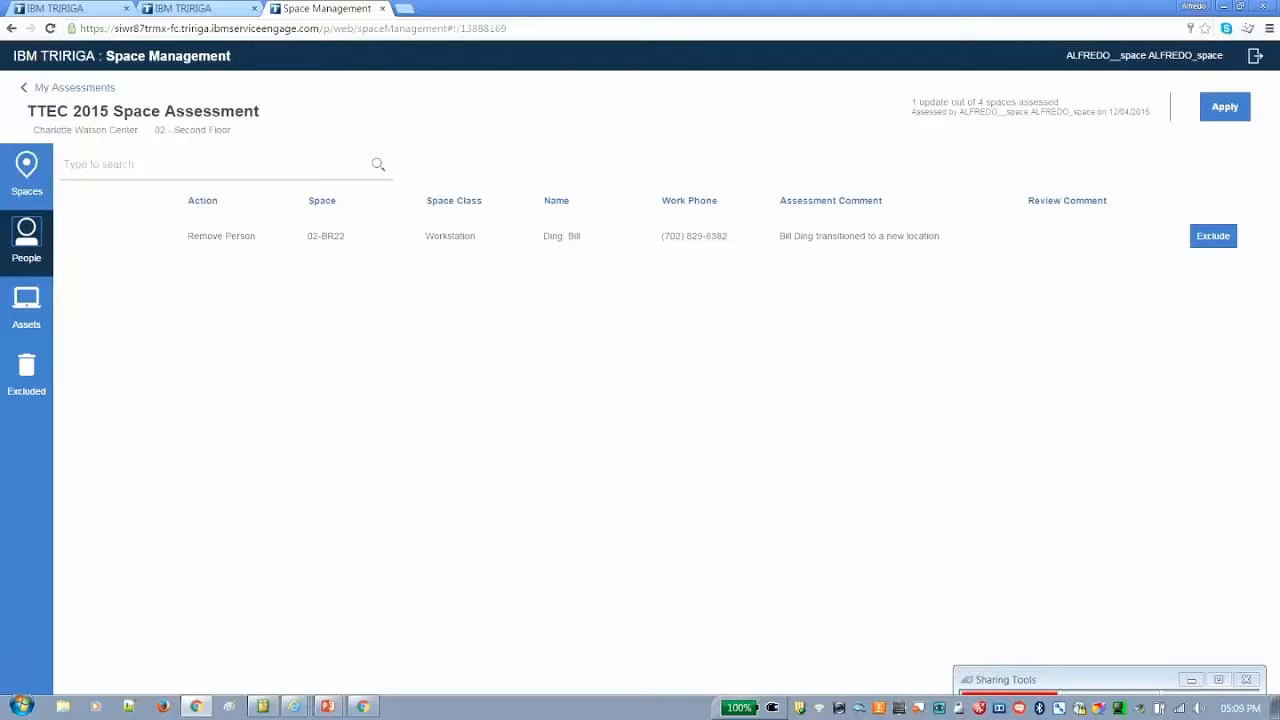
click(27, 191)
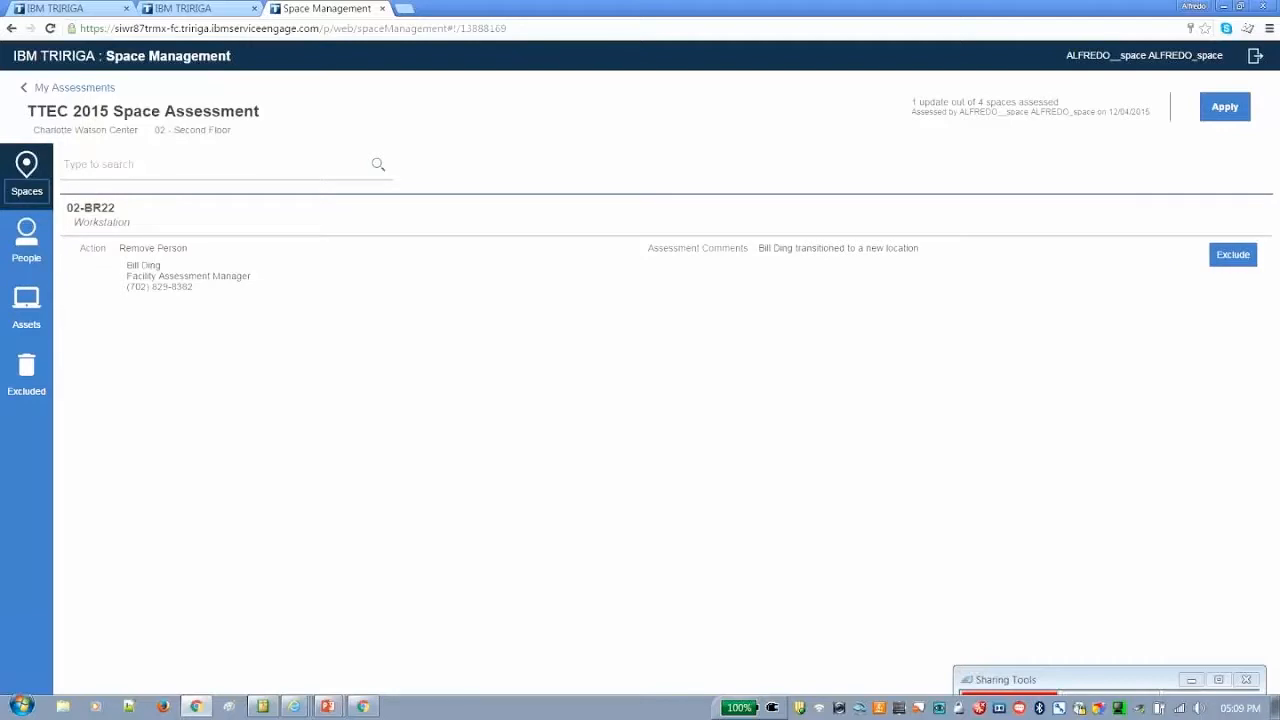
click(27, 243)
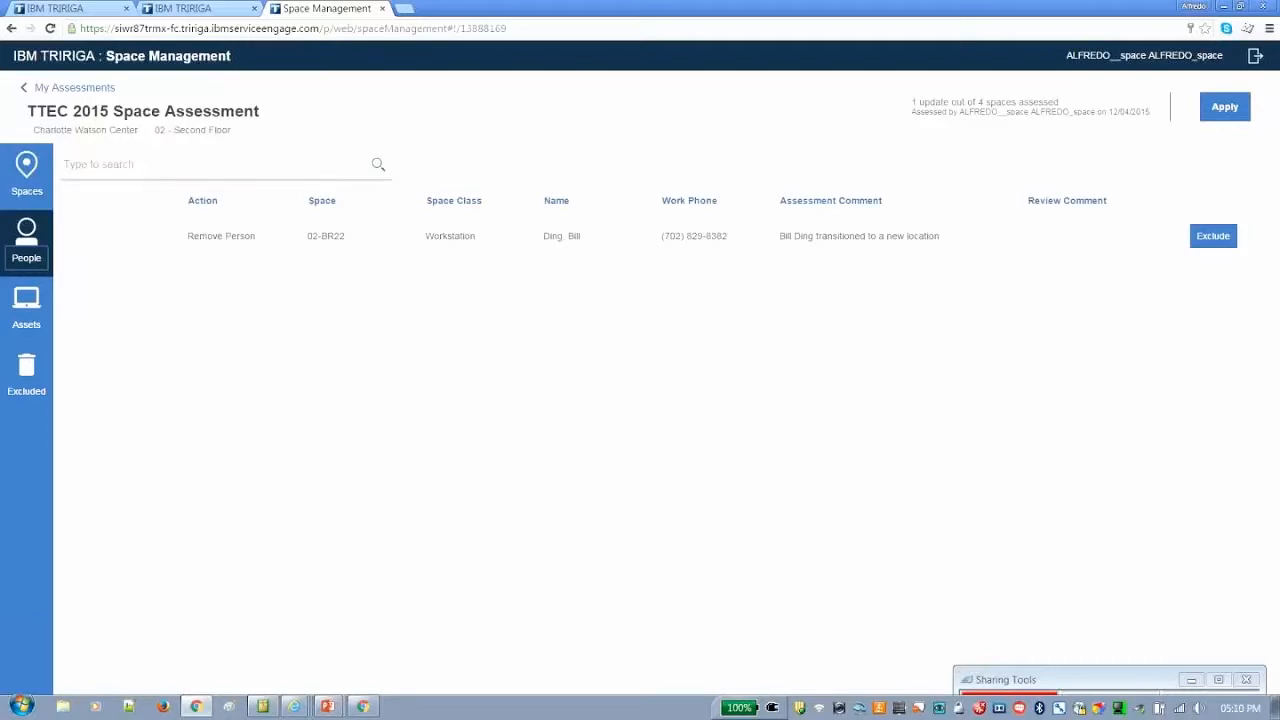
click(32, 308)
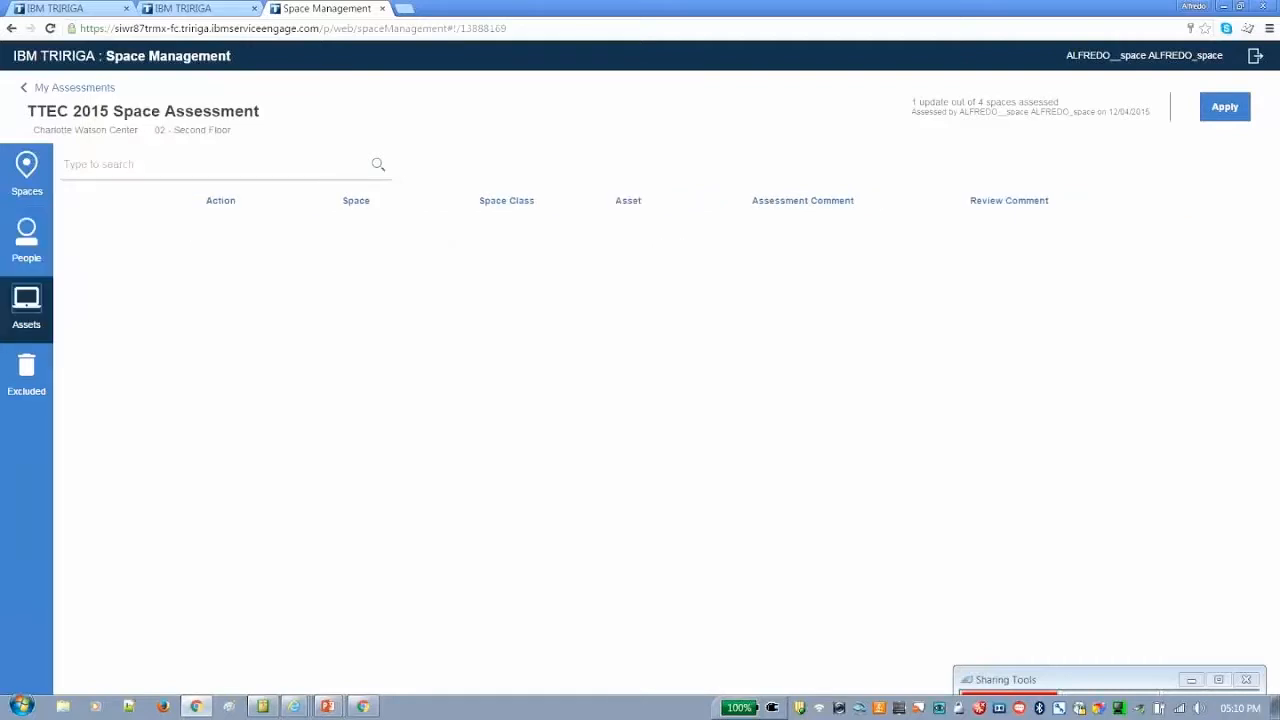
click(38, 389)
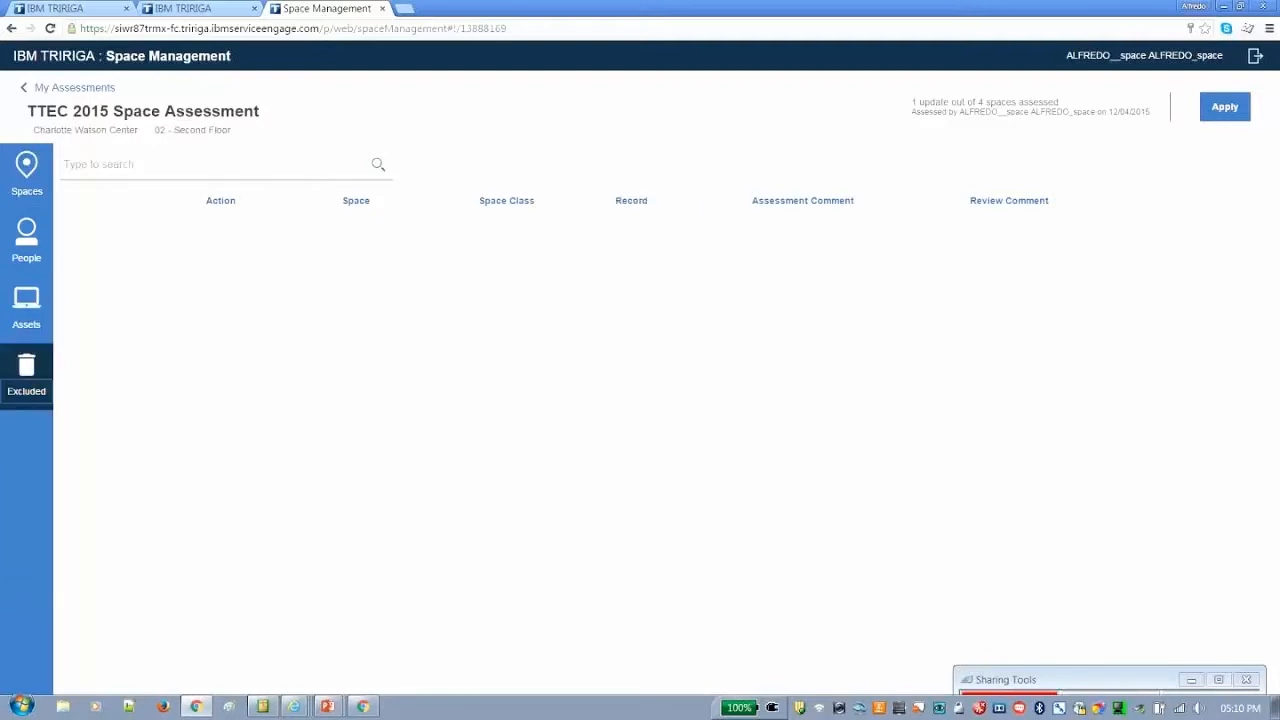
Exclude the Remove Person action for space 02-BR22 from the people updates with the comment "No necessary"
click(38, 237)
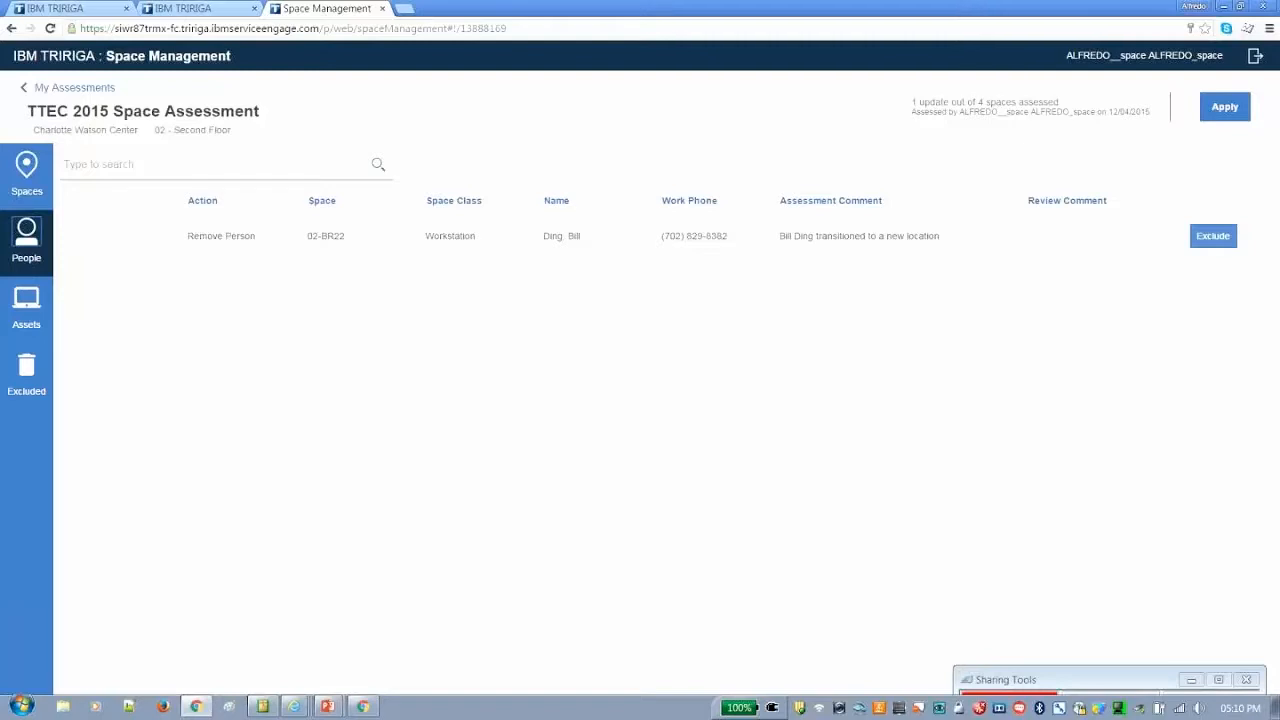
click(1213, 236)
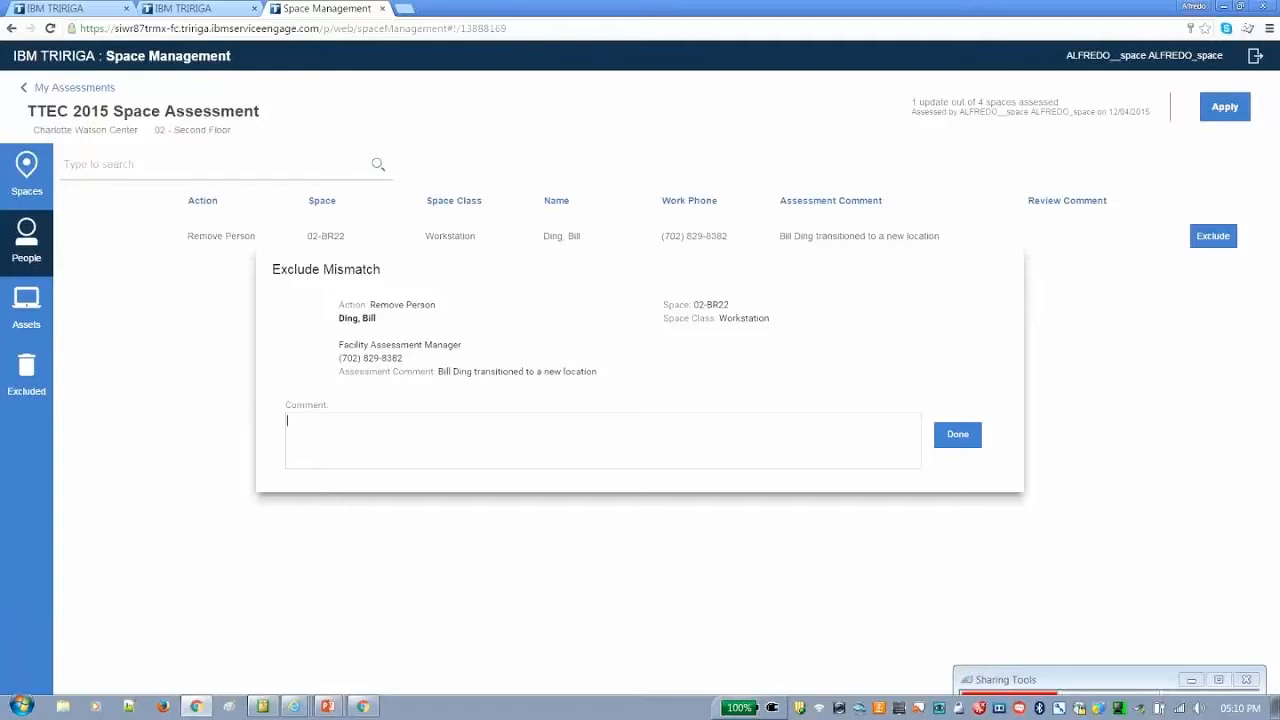
text(No necessary)
click(957, 435)
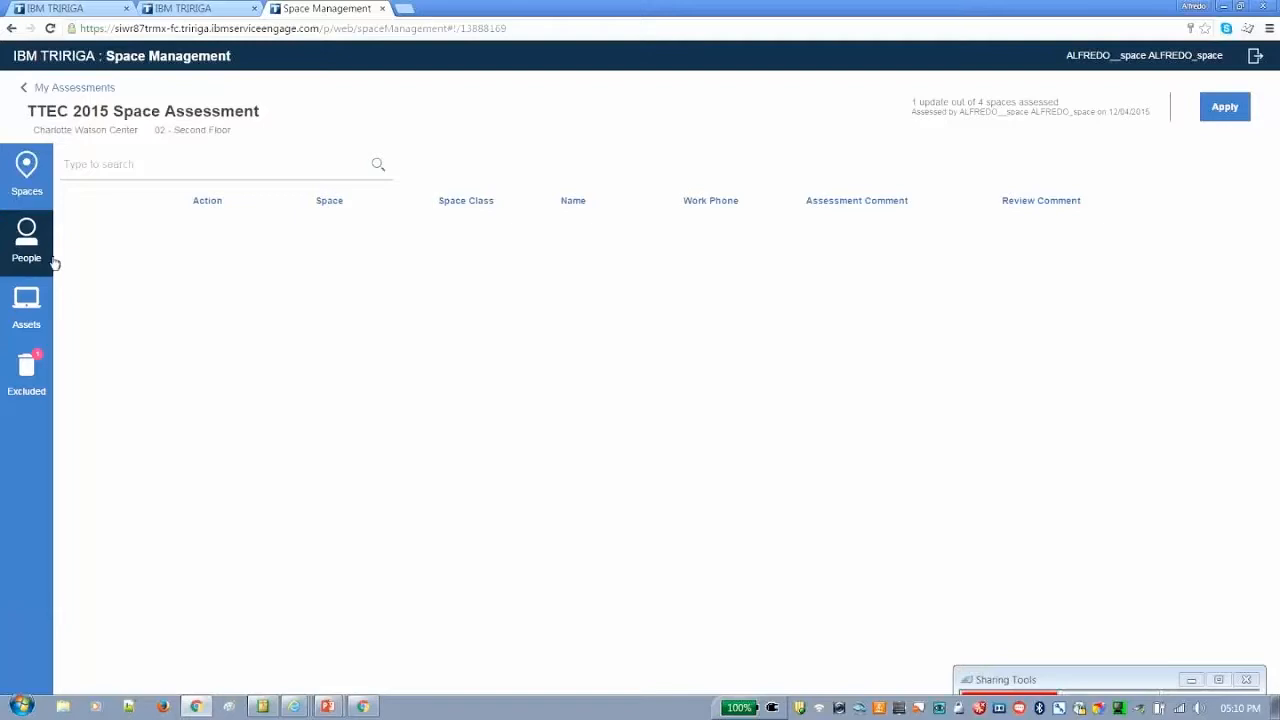
Check the space updates and undo the exclusion of the Remove Person action for space 02-BR22
click(27, 168)
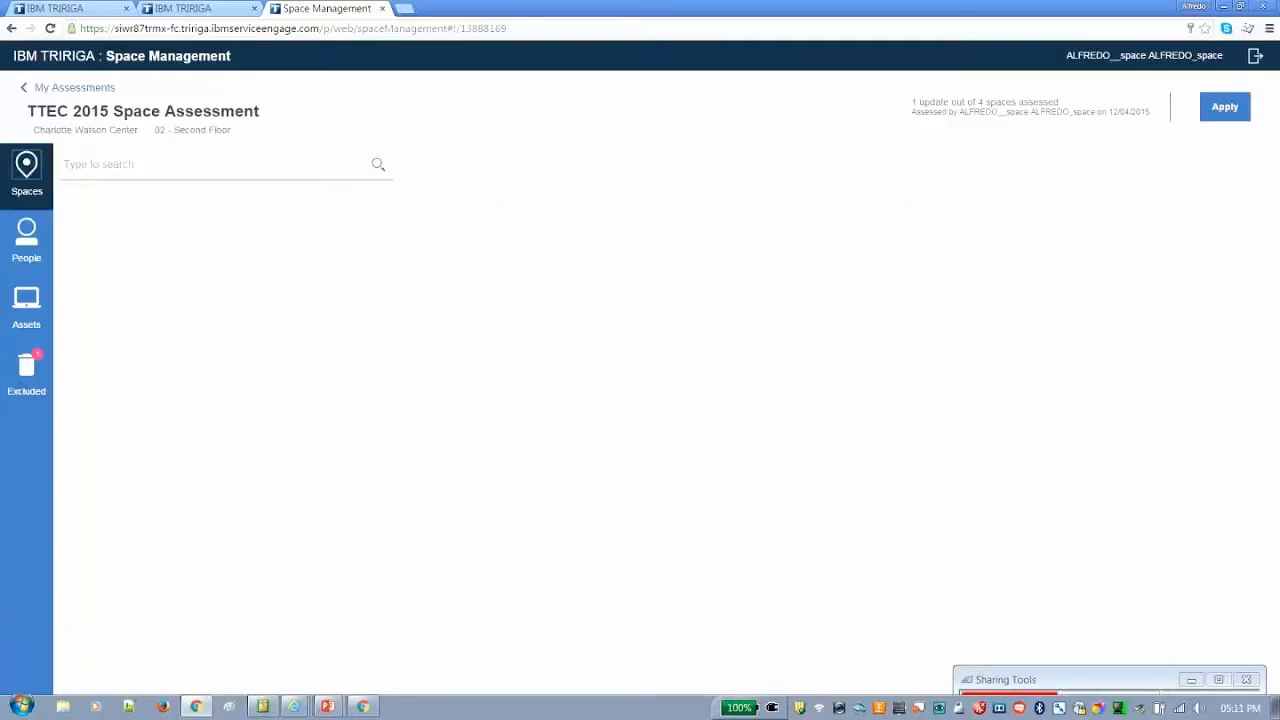
click(51, 365)
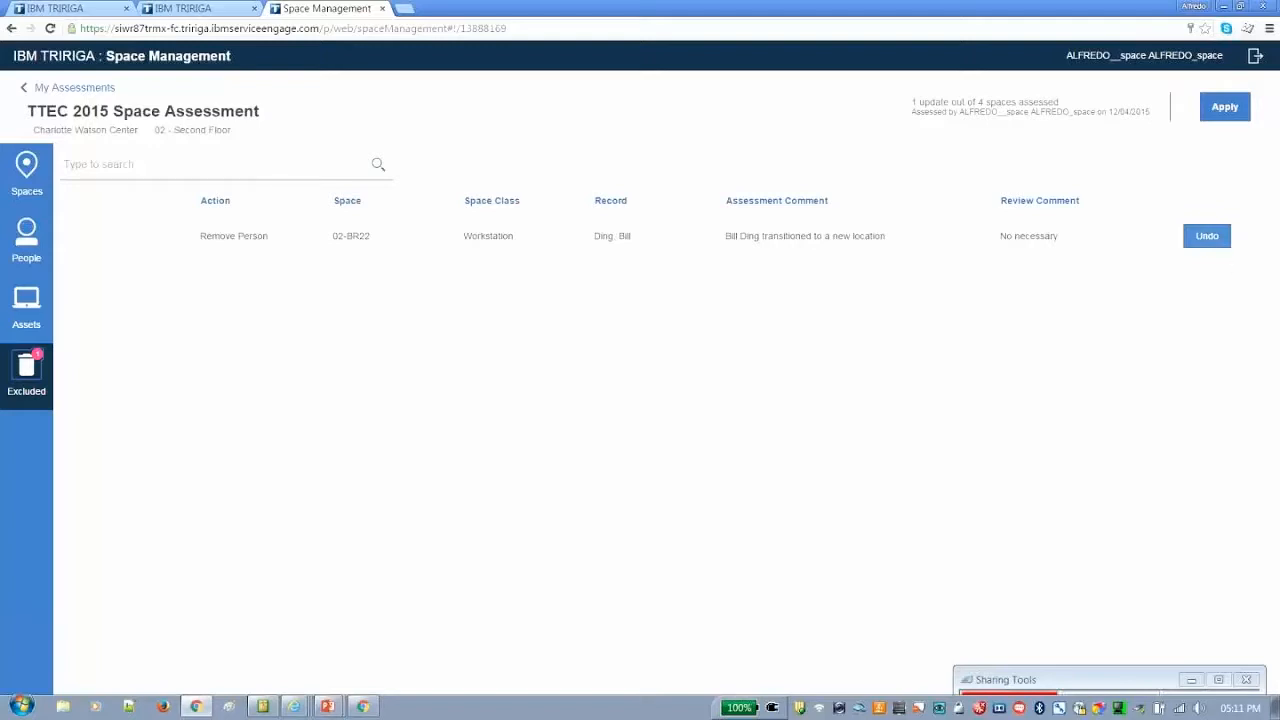
click(1206, 235)
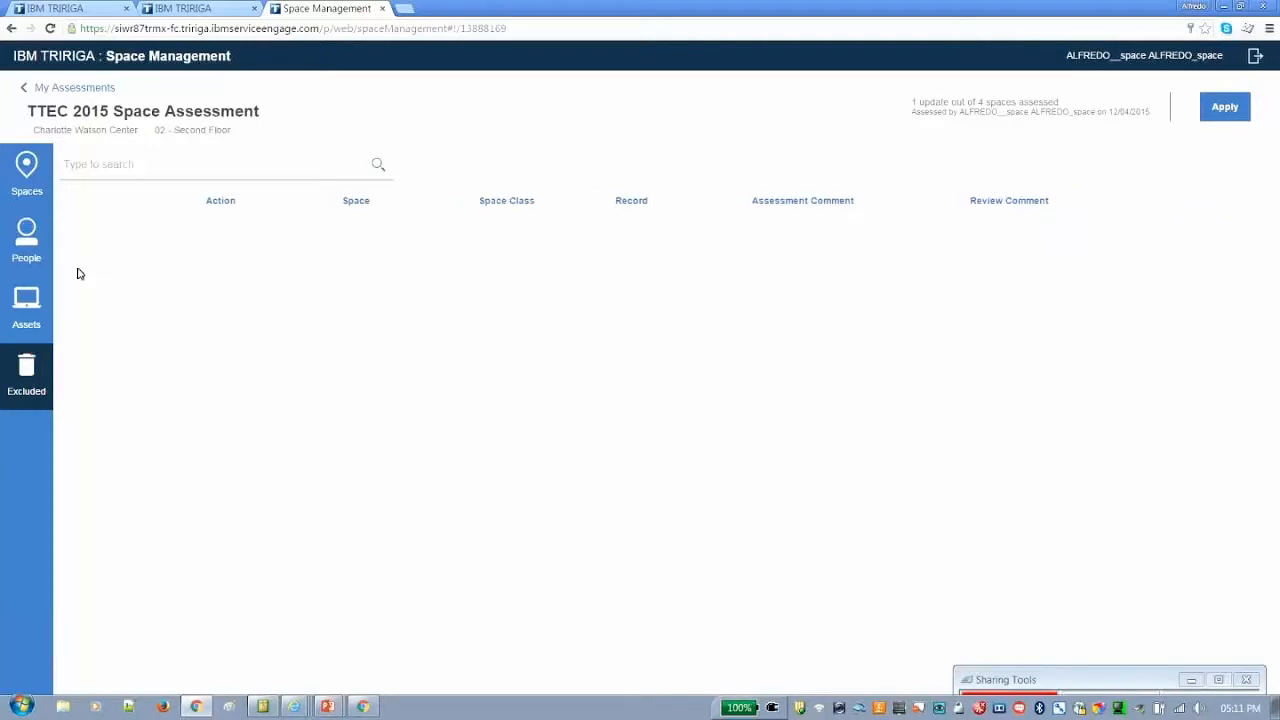
Check the people and space updates and apply the assessment's included actions, confirming the process
click(27, 234)
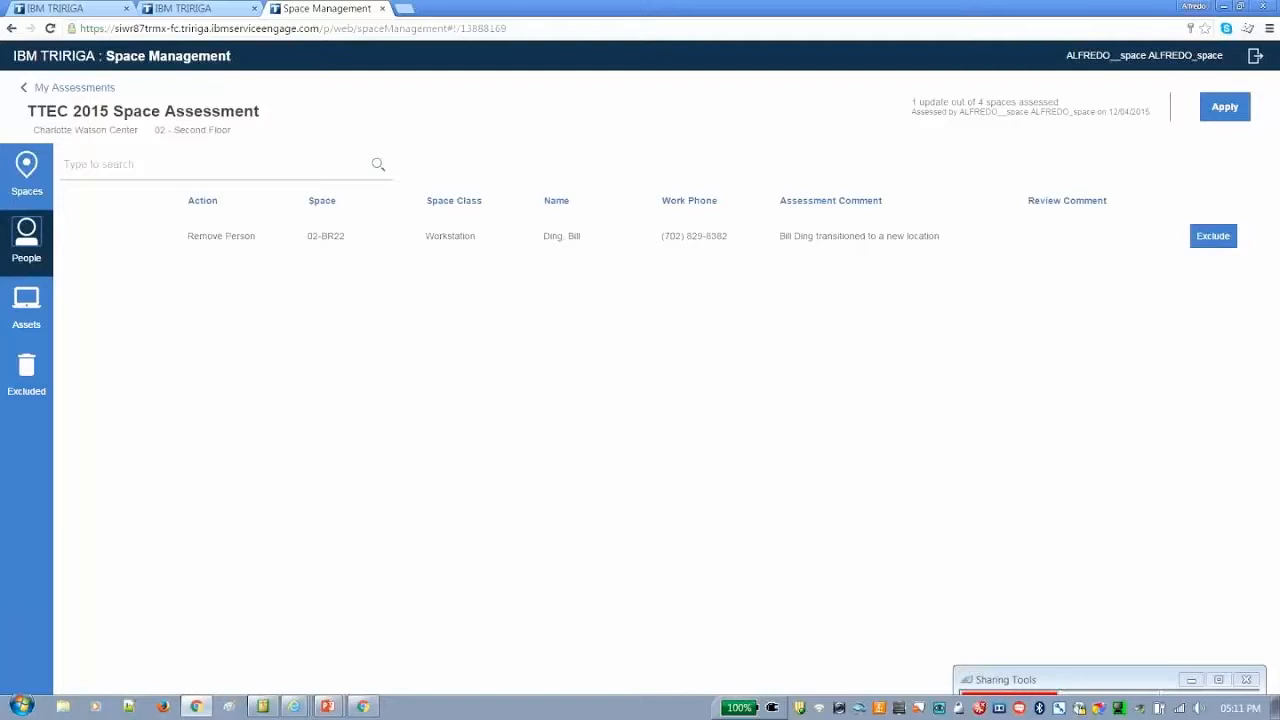
click(44, 192)
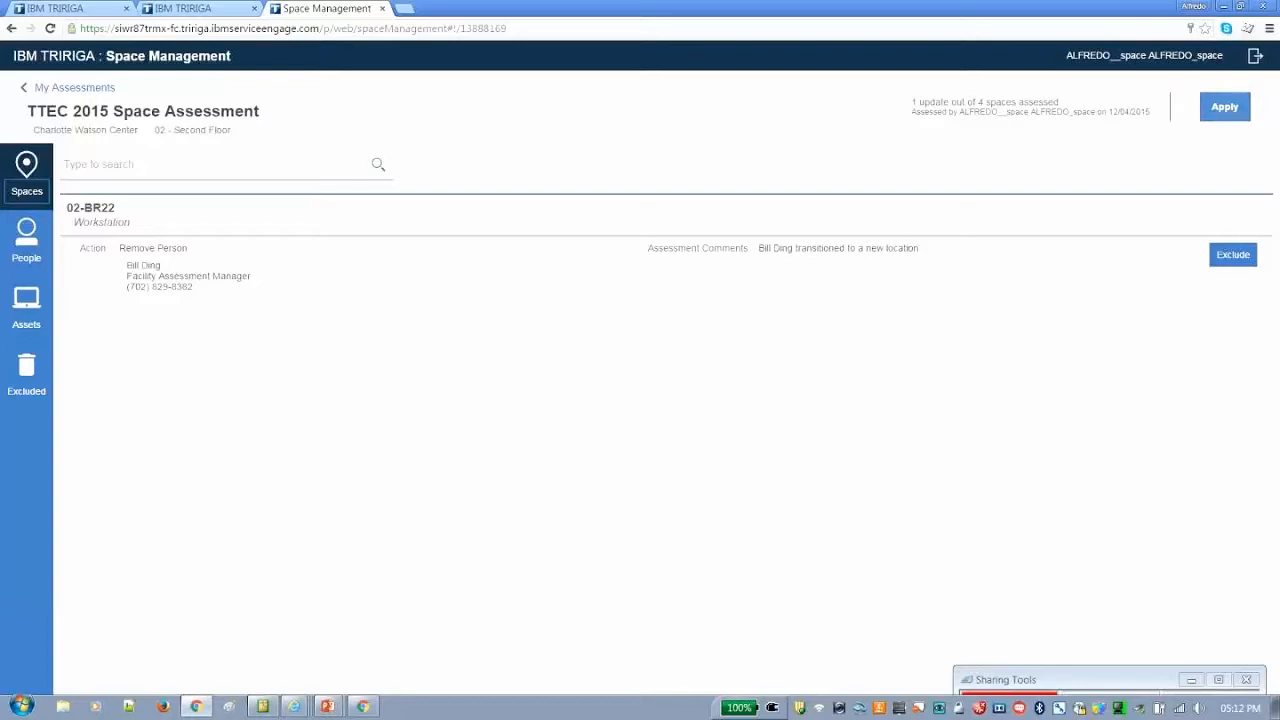
click(1225, 107)
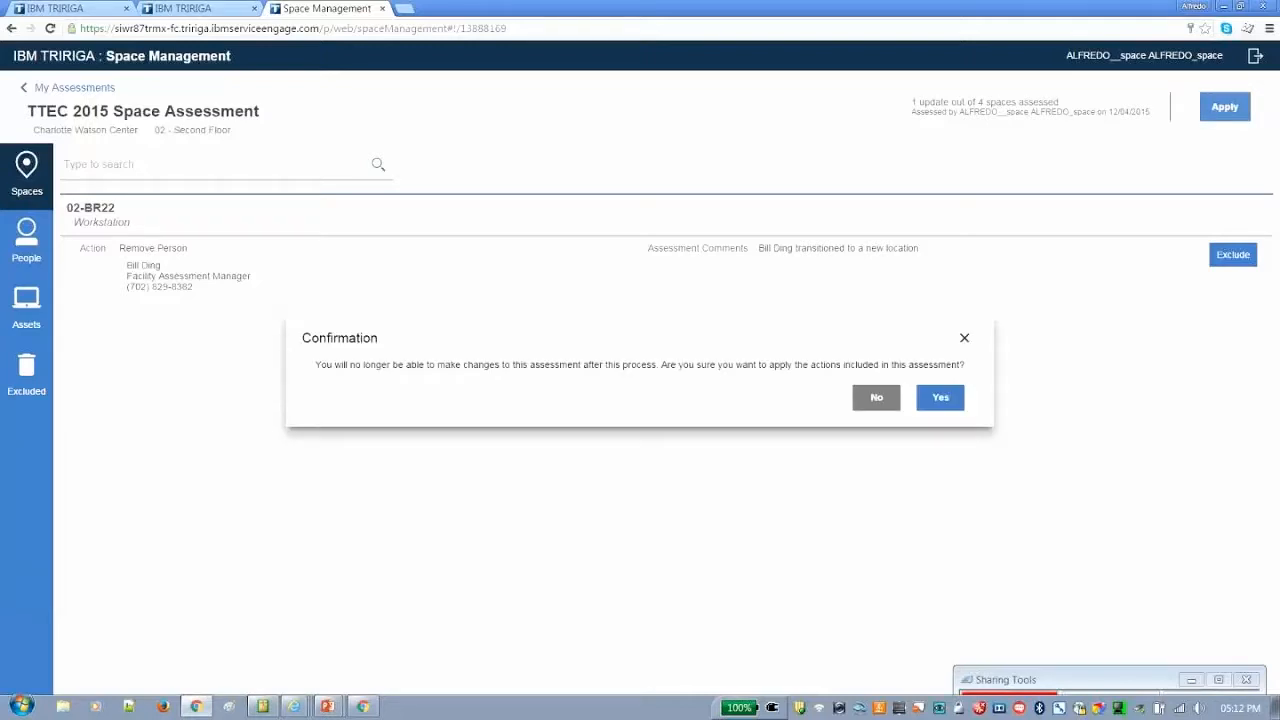
click(951, 403)
click(939, 396)
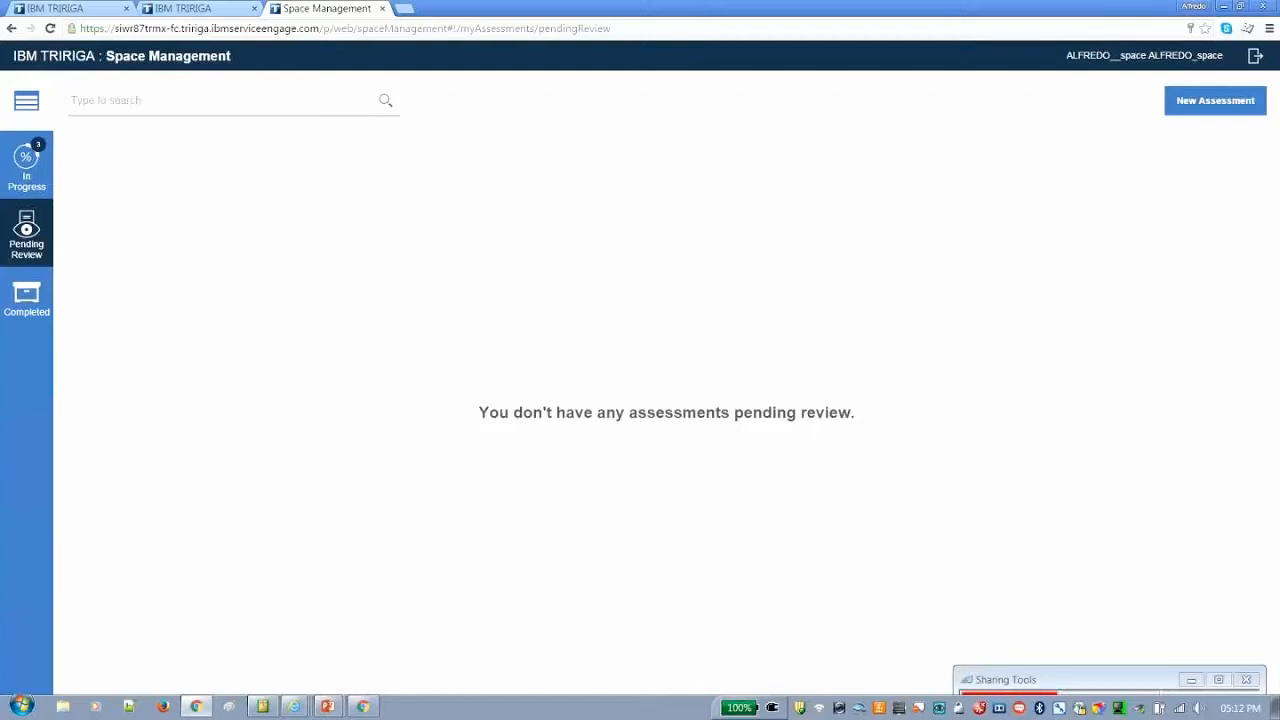
Look over the completed and pending-review assessment lists and reload the page
click(26, 296)
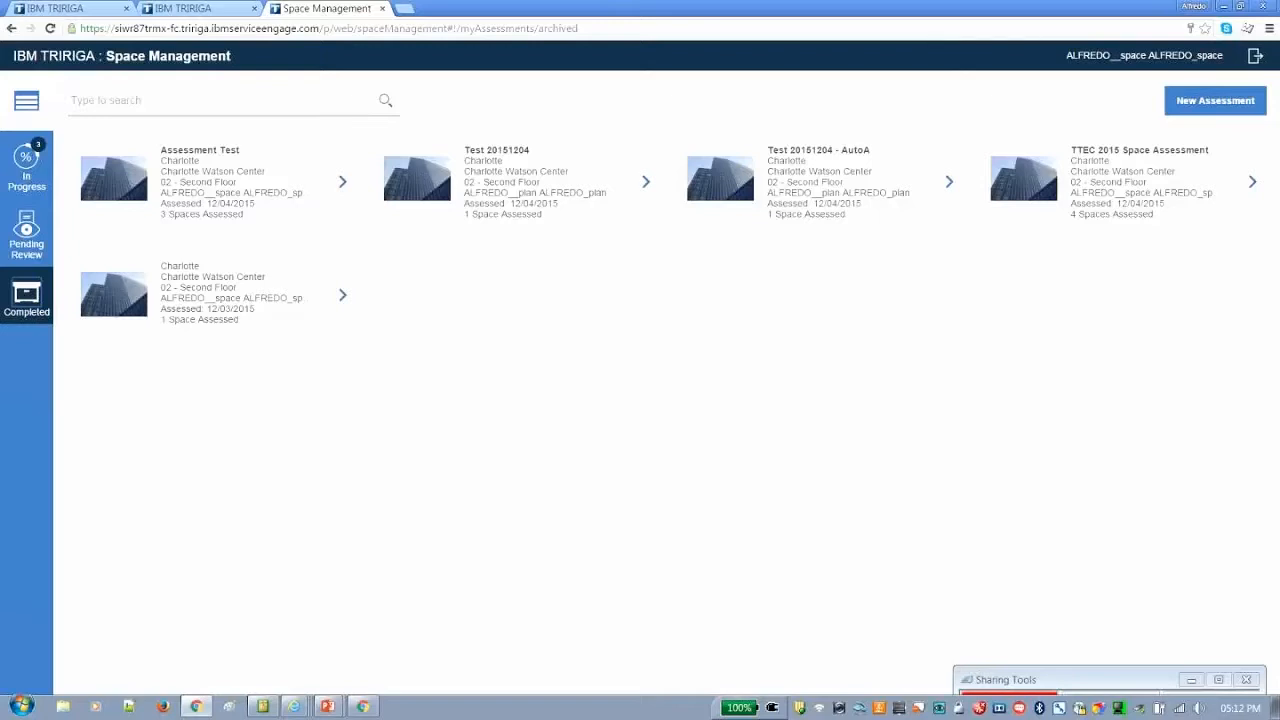
click(26, 228)
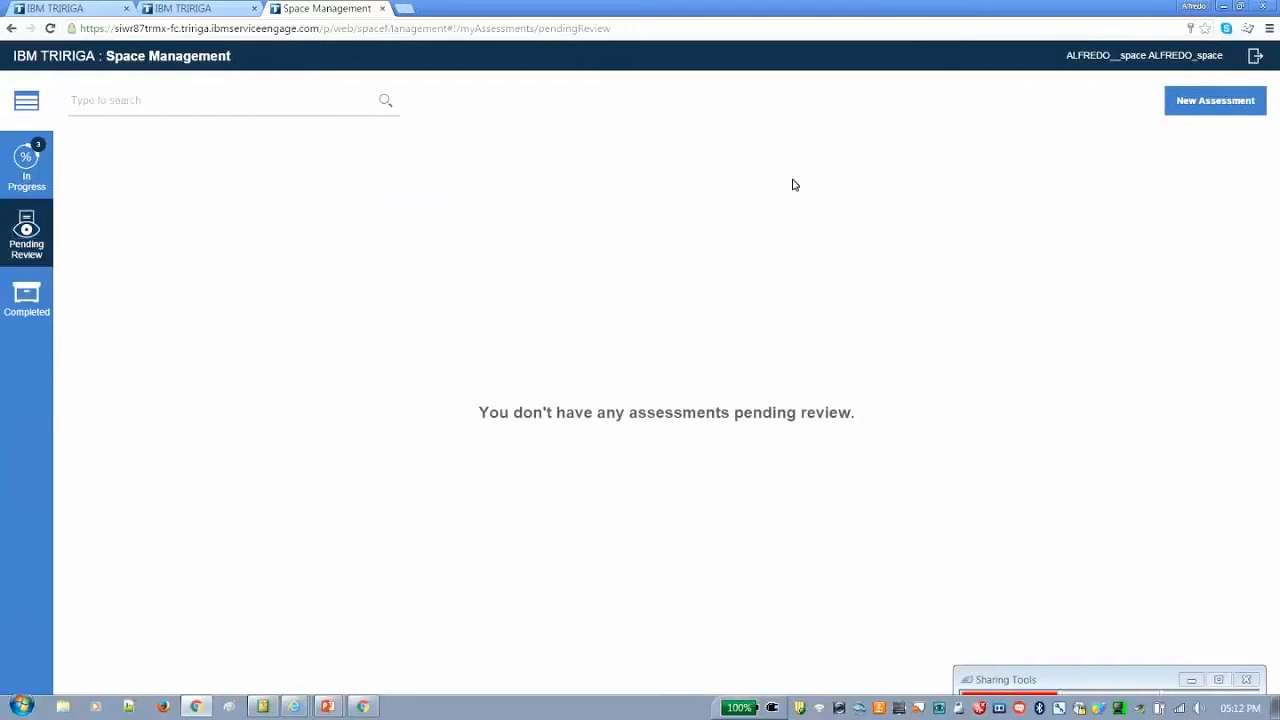
key(F5)
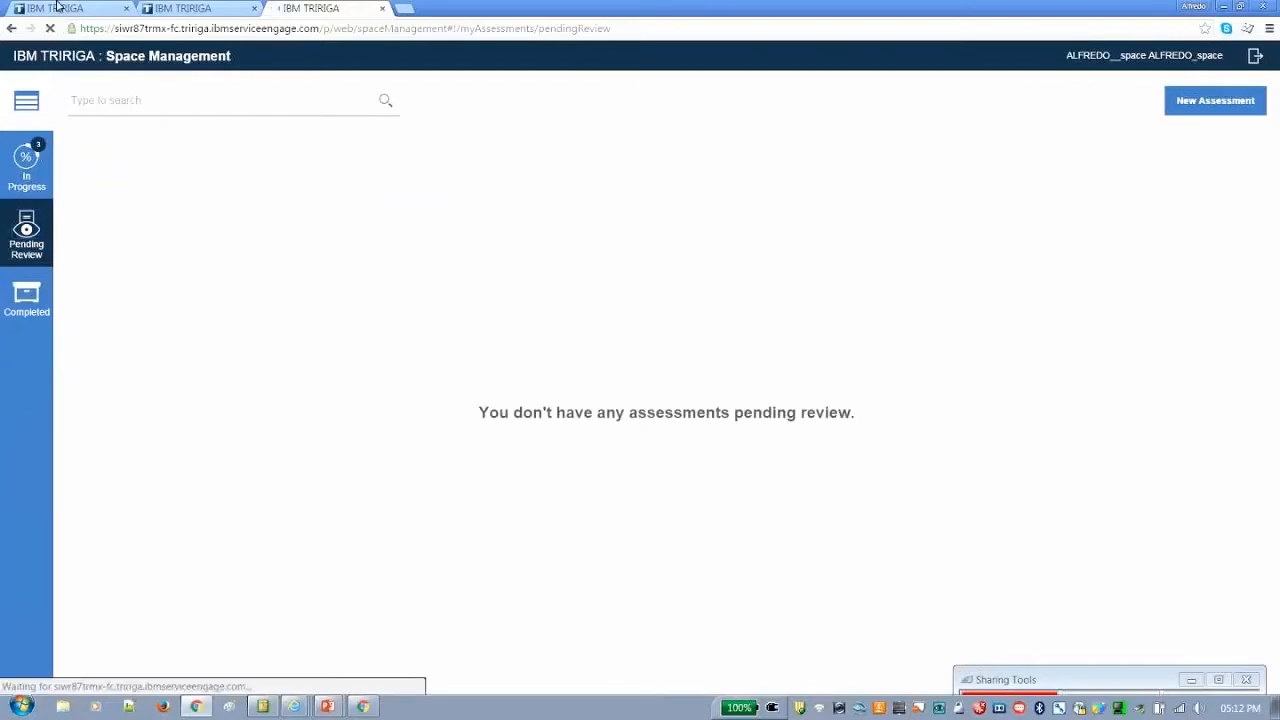
Switch to the main TRIRIGA login page and sign in with user ID system and the account password
key(ctrl+Tab)
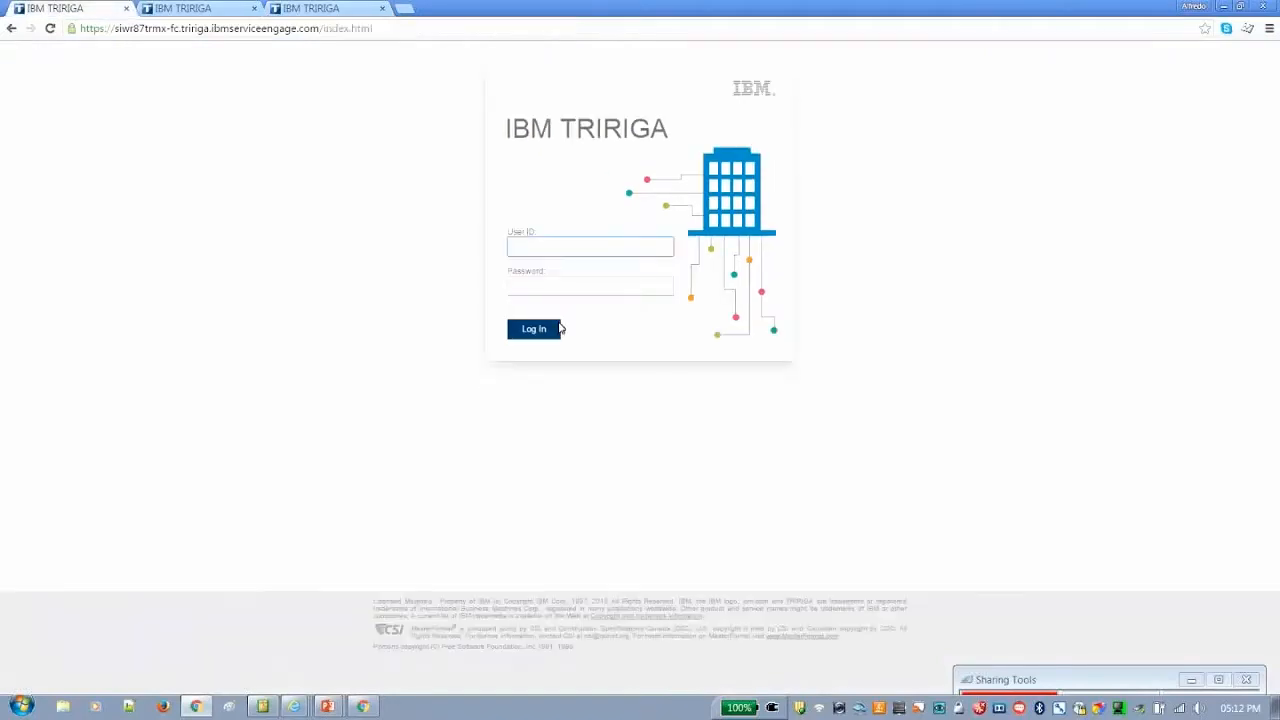
text(system)
key(Tab)
text(•••••)
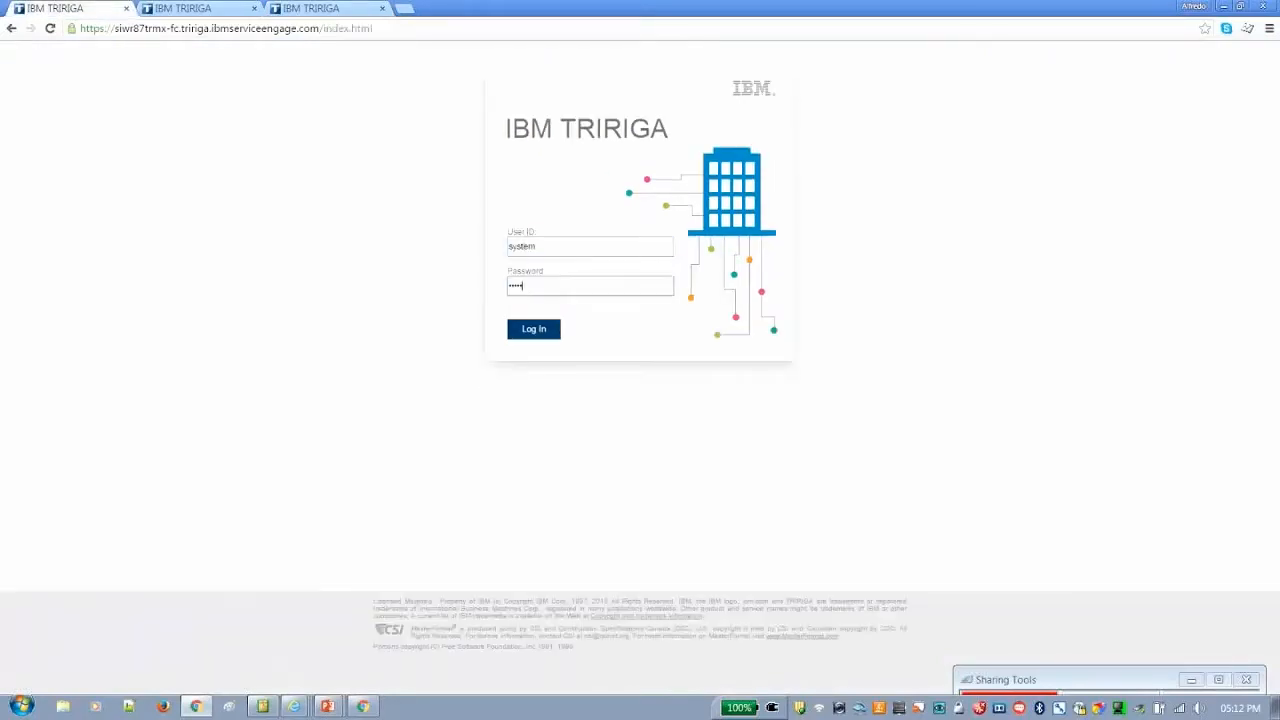
text(•••••)
key(Return)
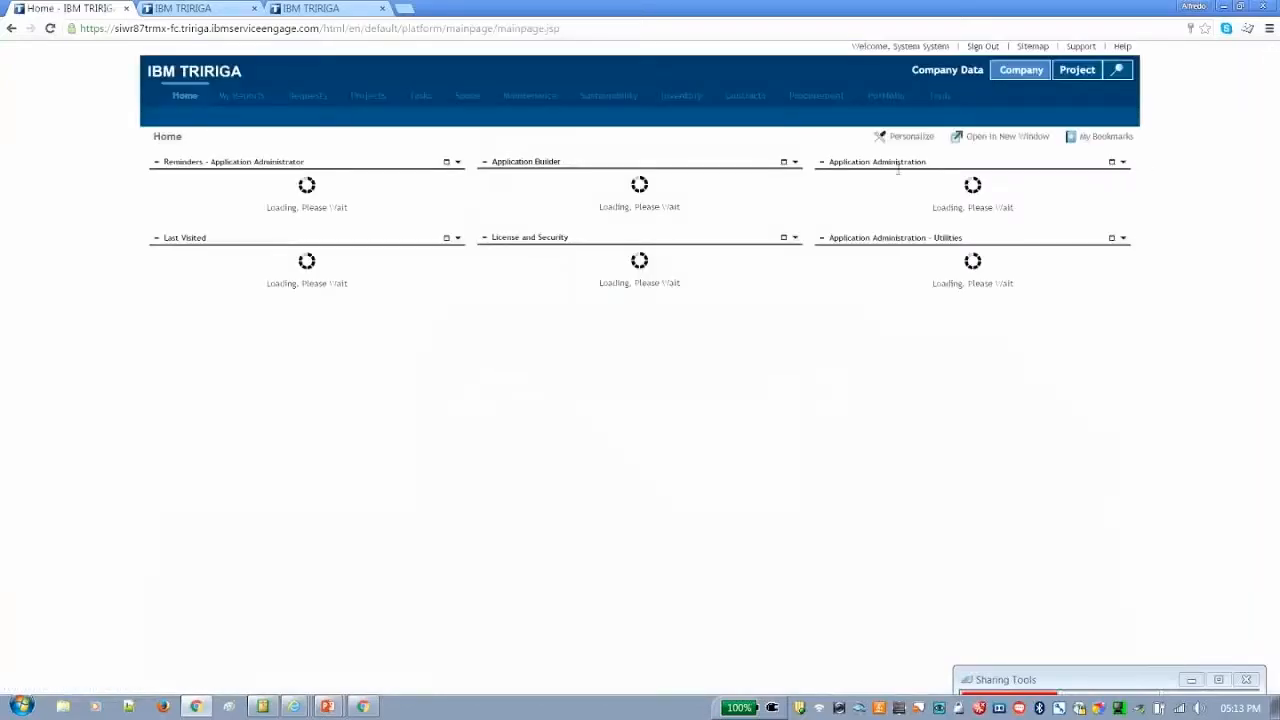
Open the portfolio's list of space locations and filter it by space name 02-BR22
click(879, 97)
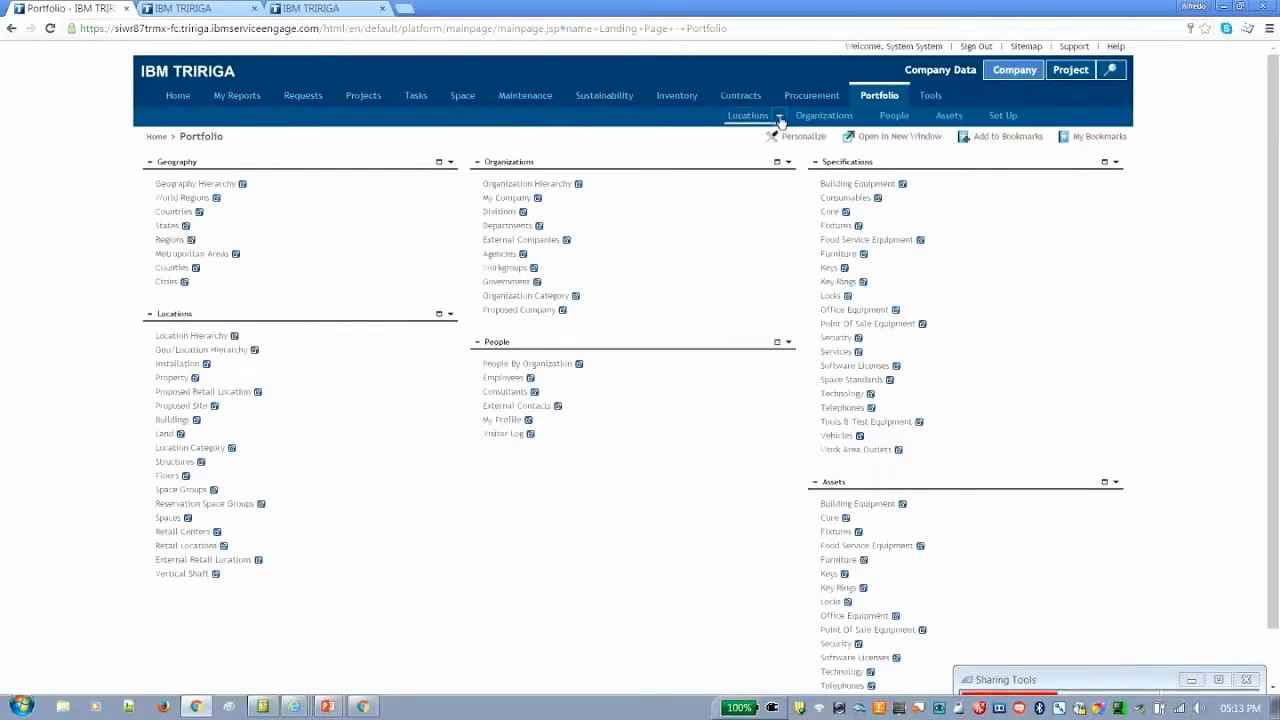
click(779, 117)
click(555, 325)
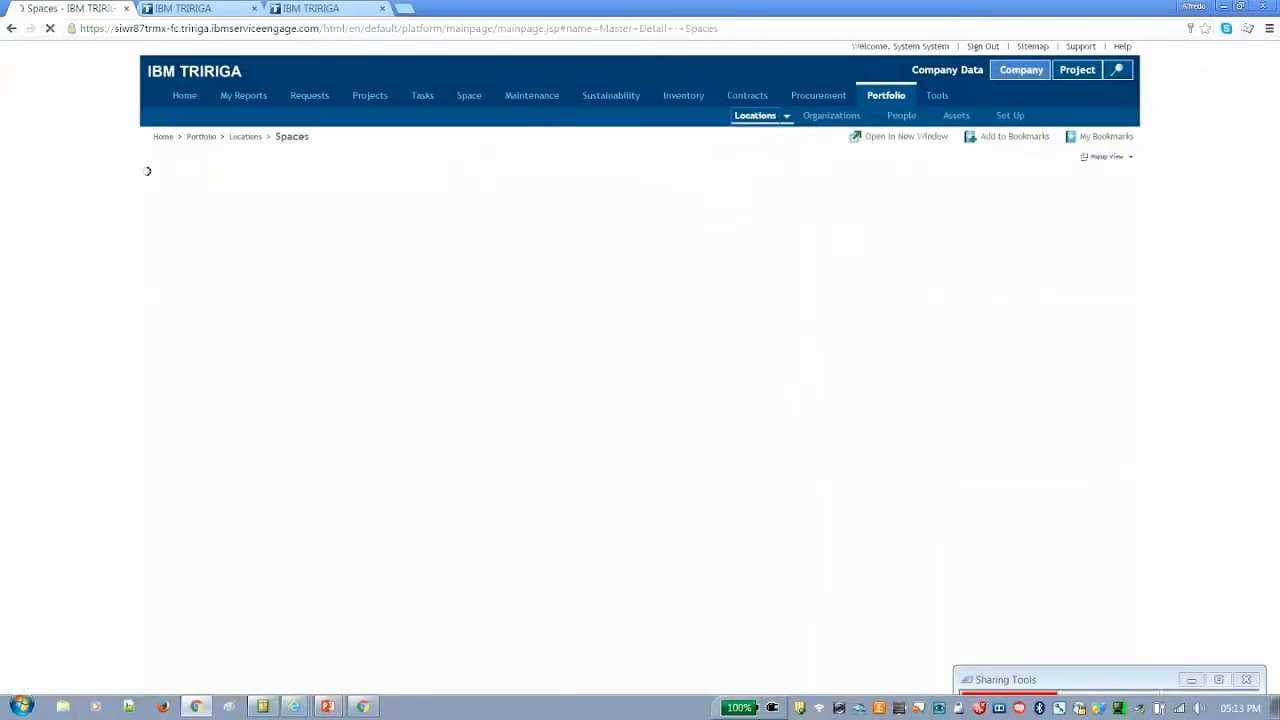
click(311, 258)
text(02-BR22)
click(315, 273)
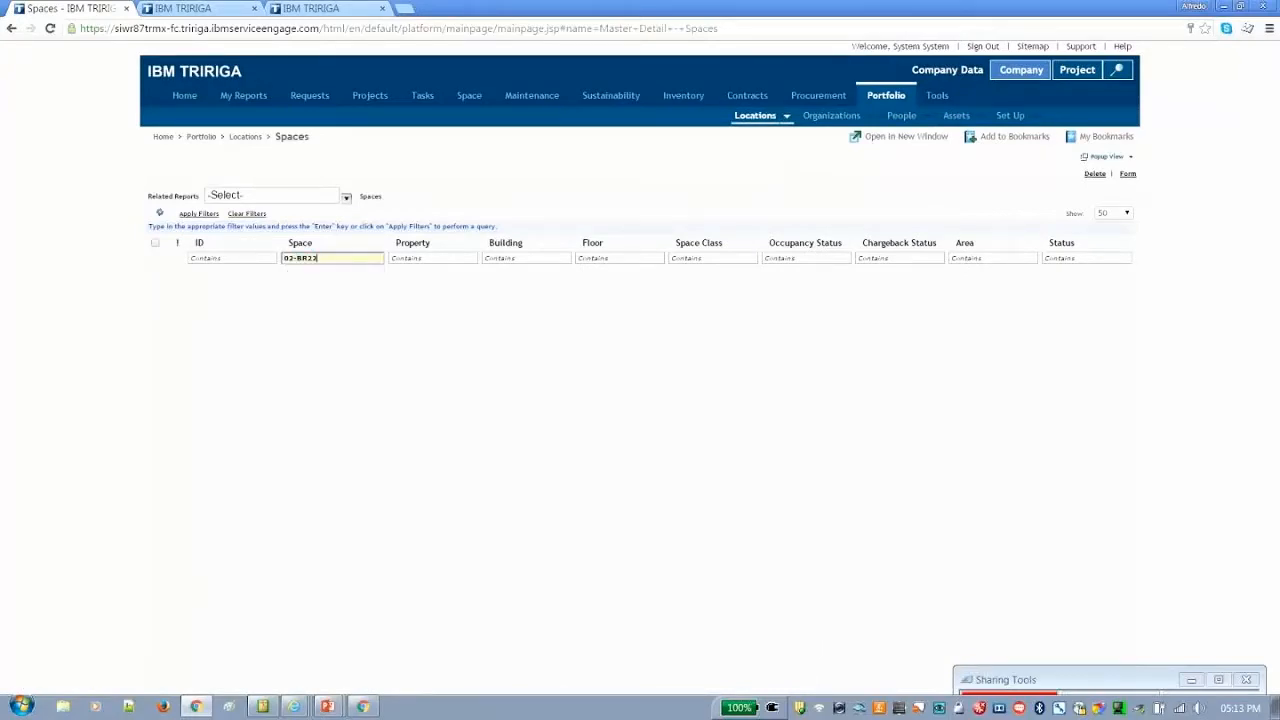
key(Return)
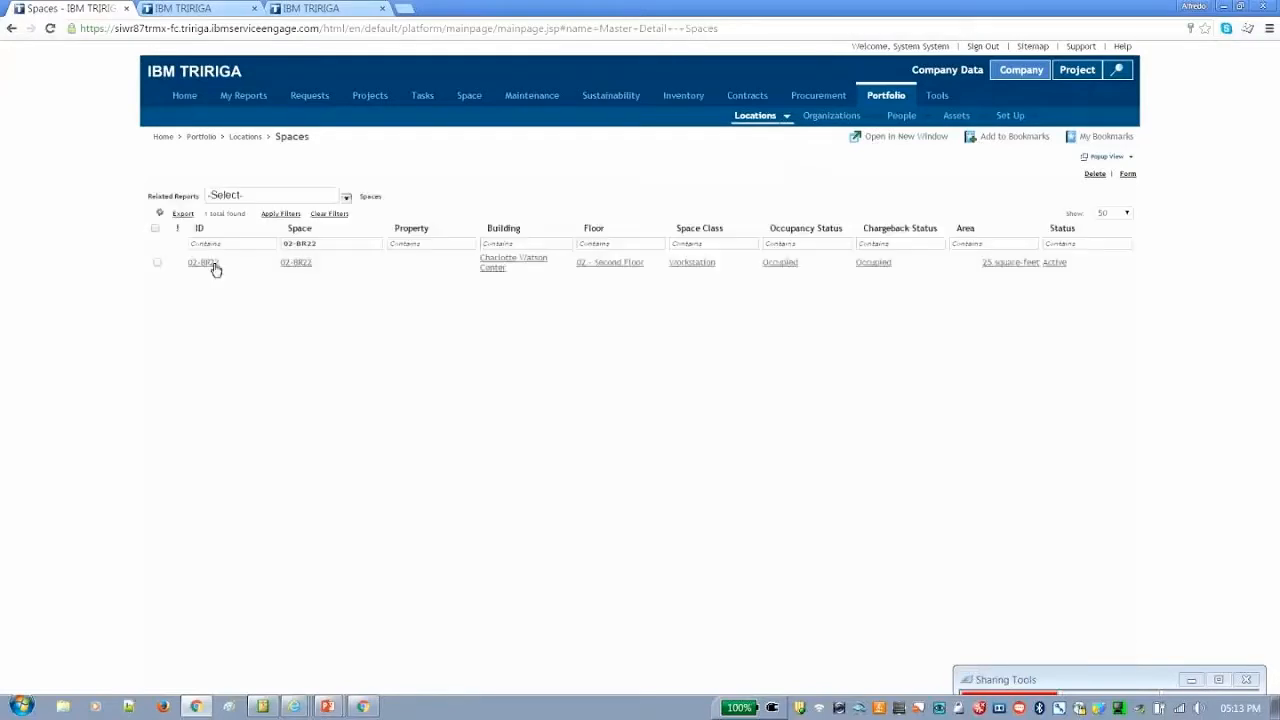
Open the 02-BR22 space record, examine its people and associated assets, and close the record
click(210, 264)
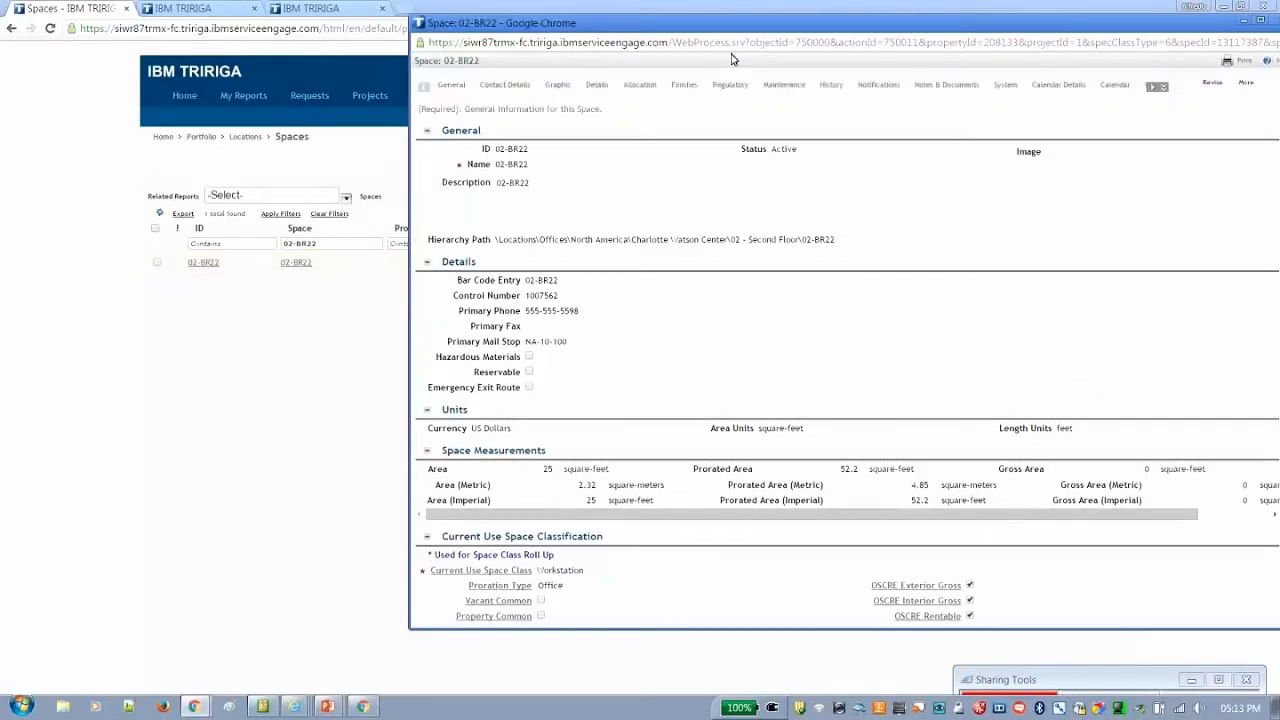
drag(884, 22, 733, 57)
click(447, 120)
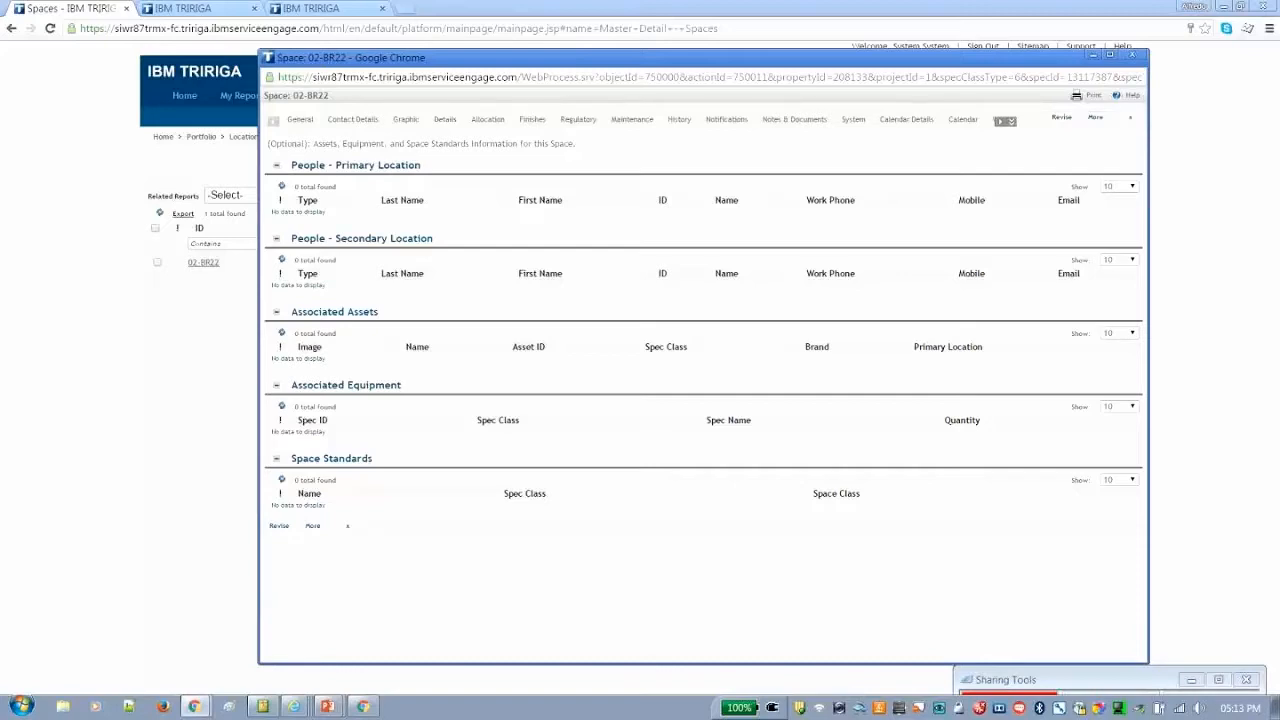
click(1136, 55)
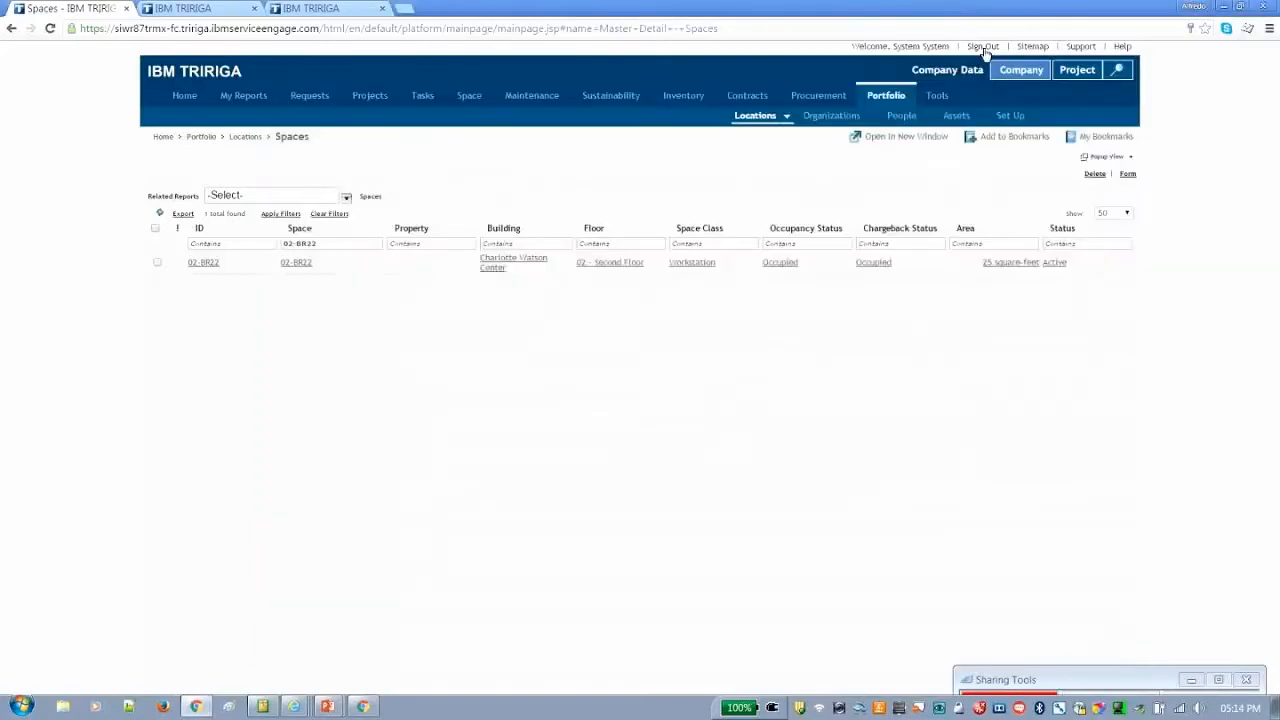
Sign out of the system account and sign back in to Space Management with the space manager's user ID and password
click(983, 47)
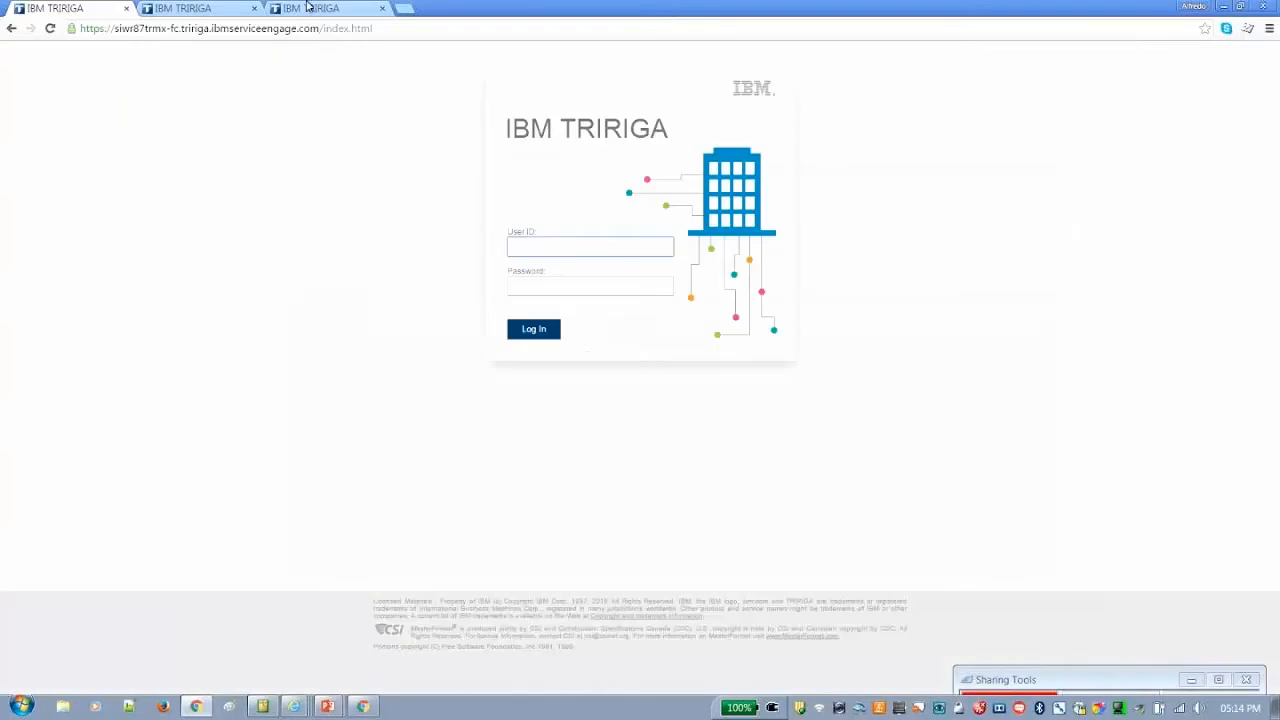
click(308, 7)
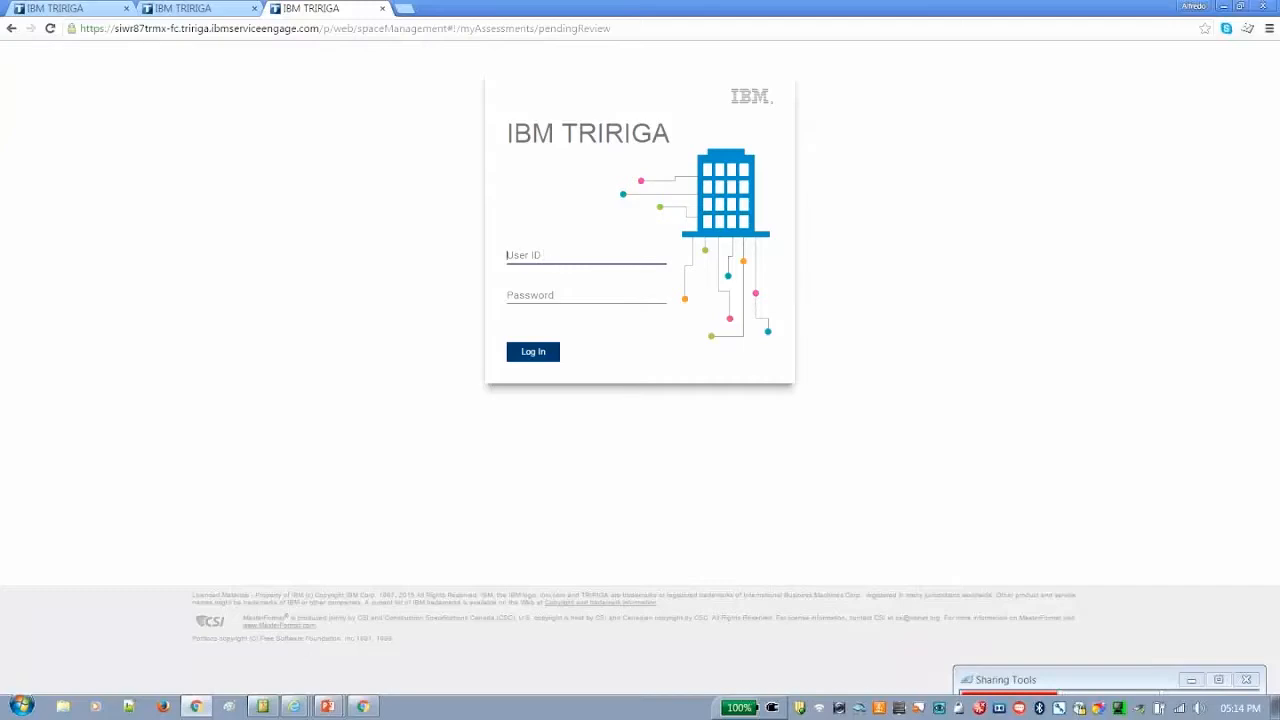
click(560, 256)
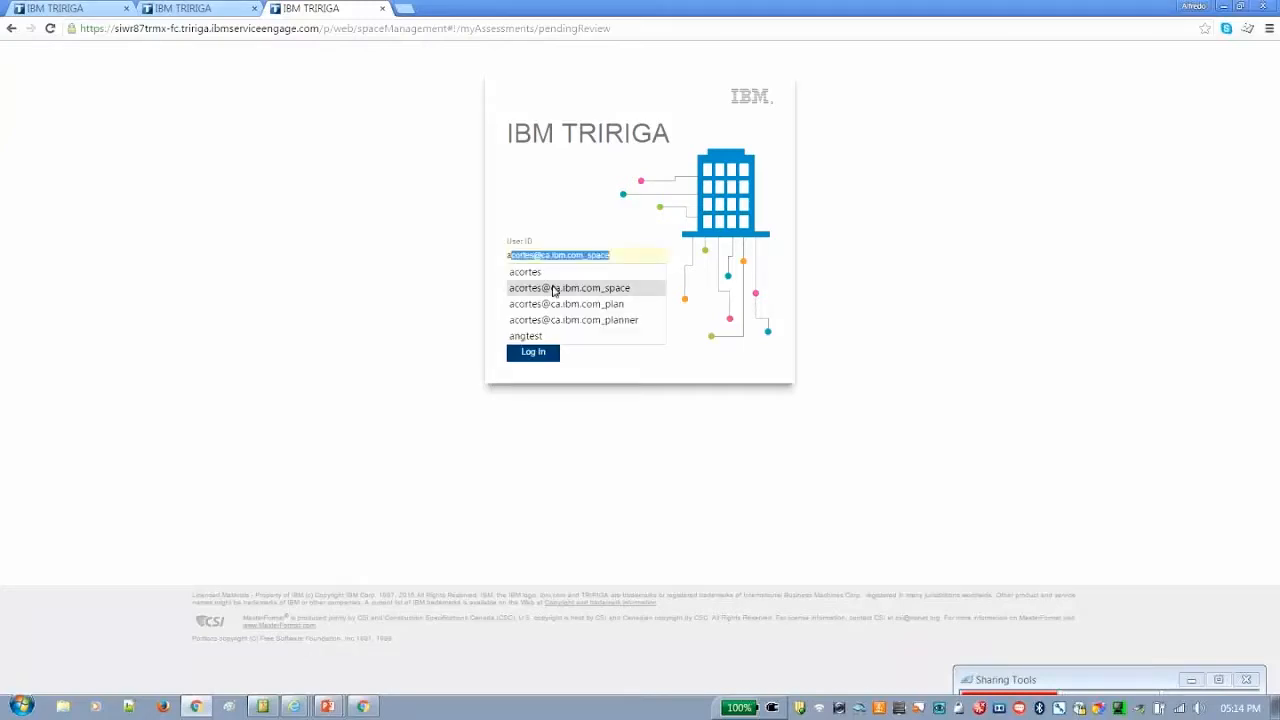
click(552, 288)
click(559, 294)
text(••••••••)
key(Return)
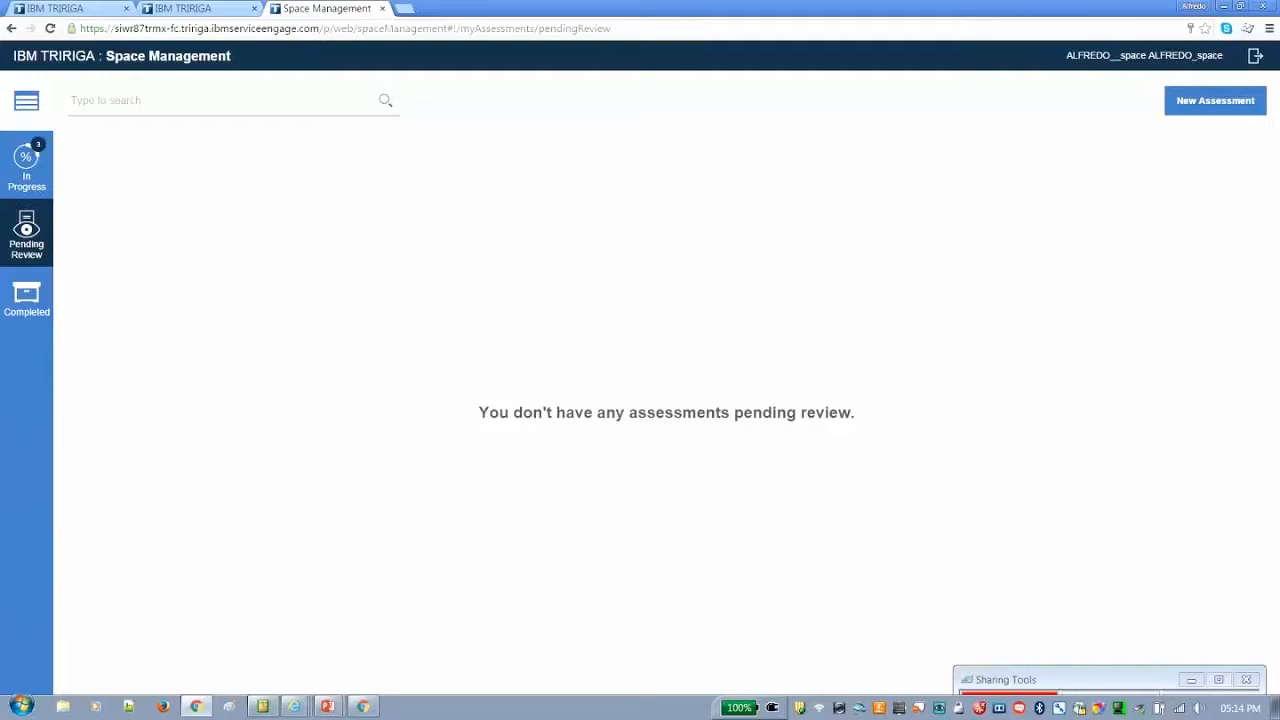
Start a new assessment for the building Charlotte Watson Center and floor 02 - Second Floor
click(1226, 107)
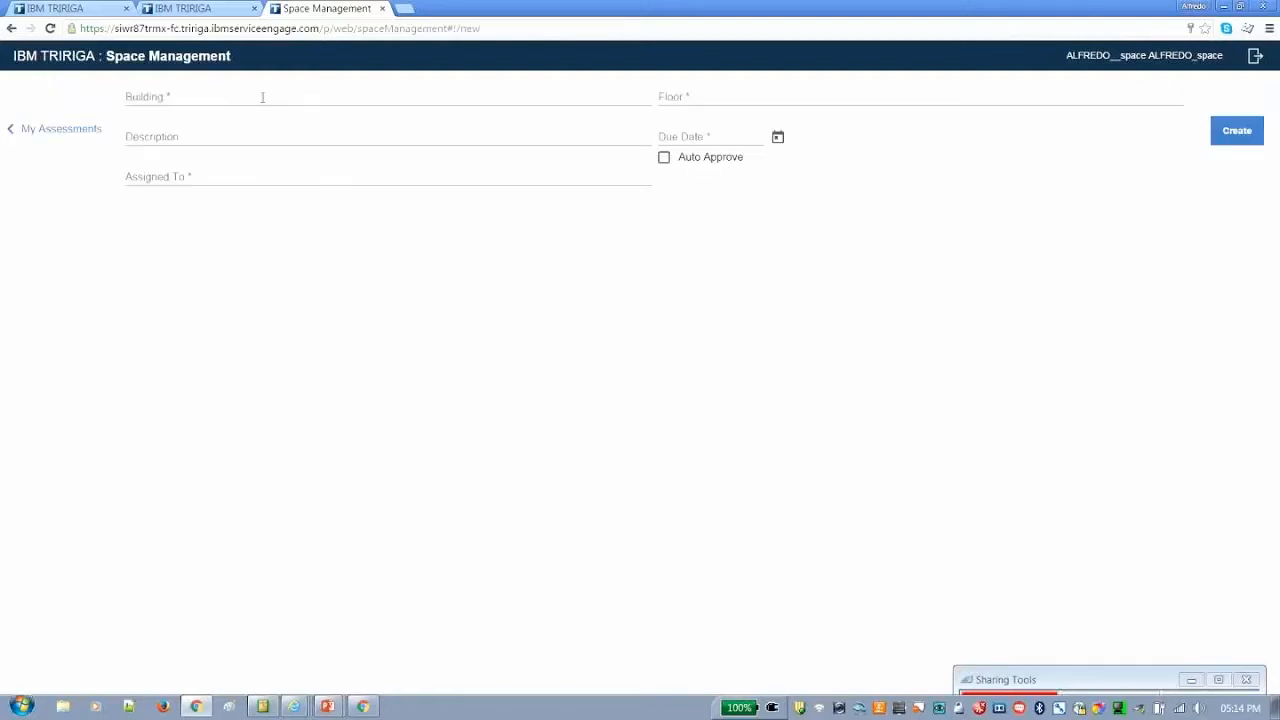
click(262, 97)
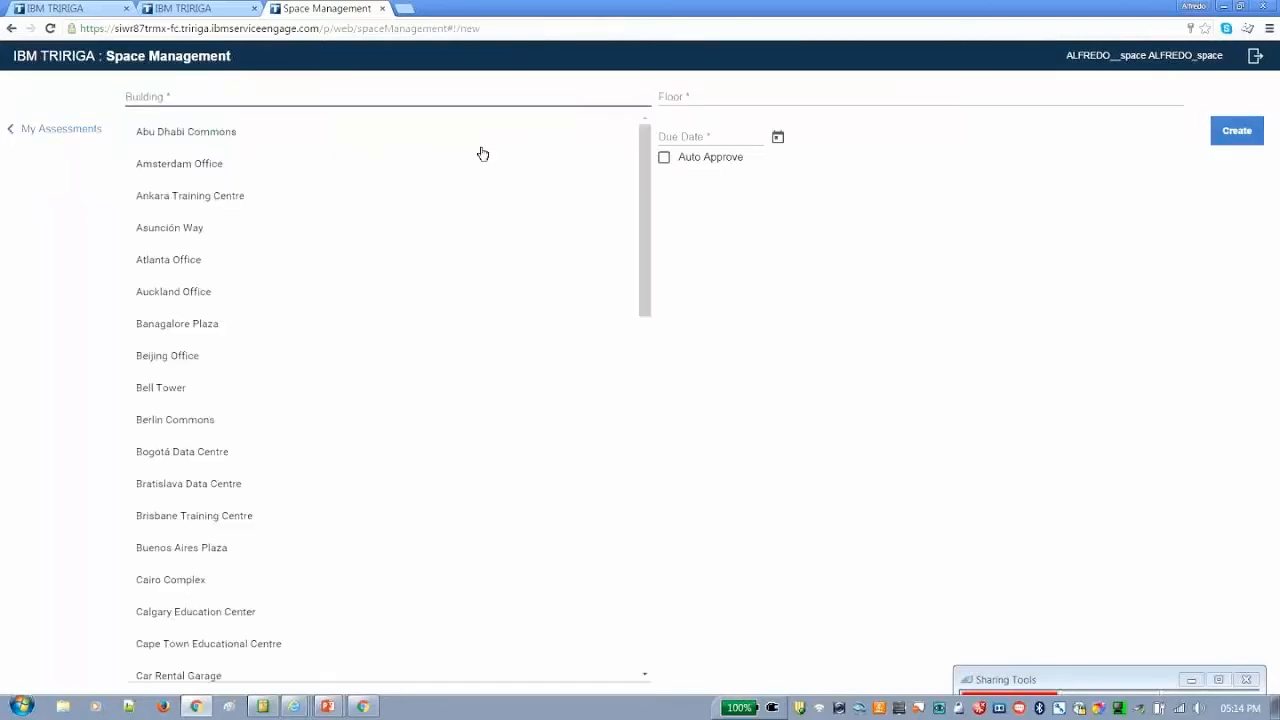
text(ch)
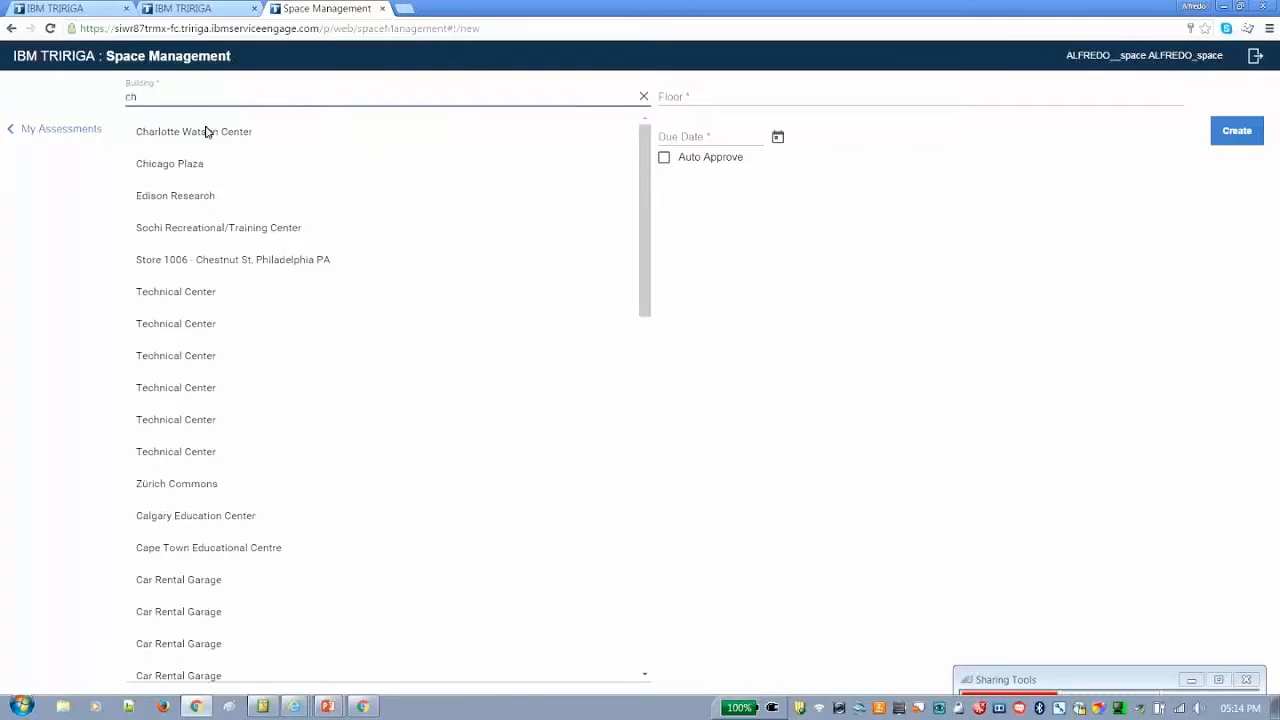
click(207, 131)
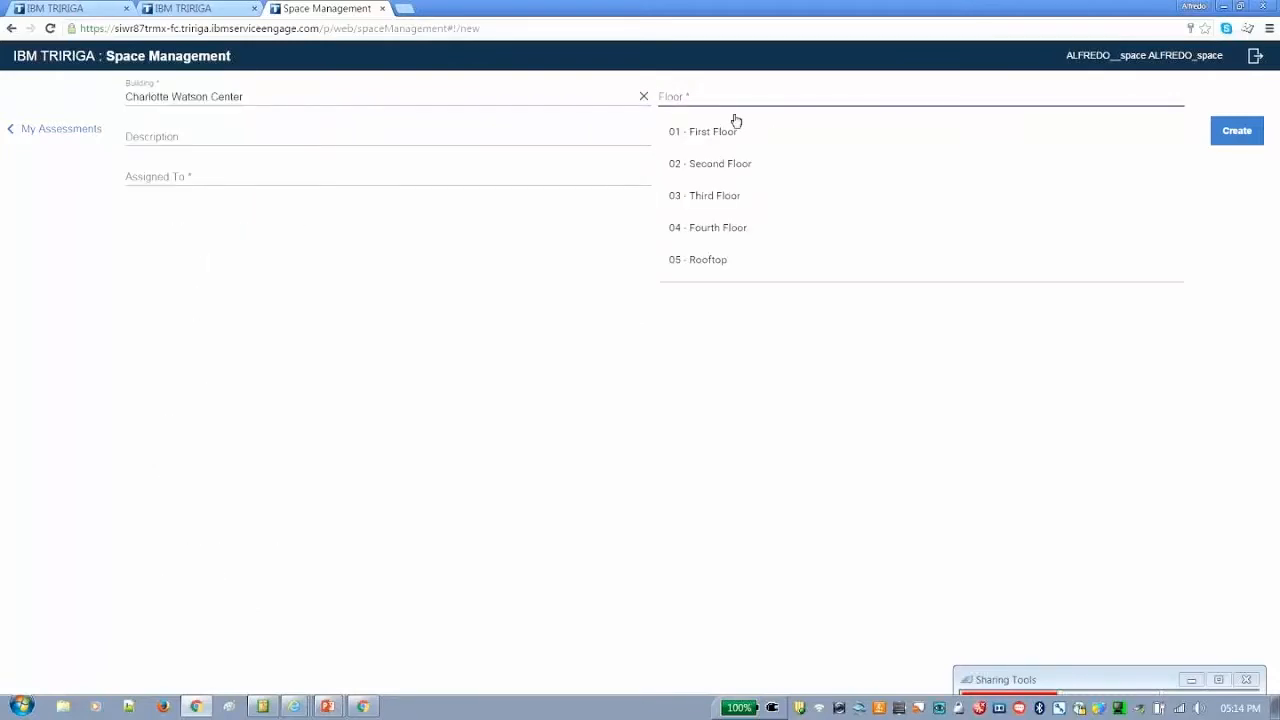
click(718, 163)
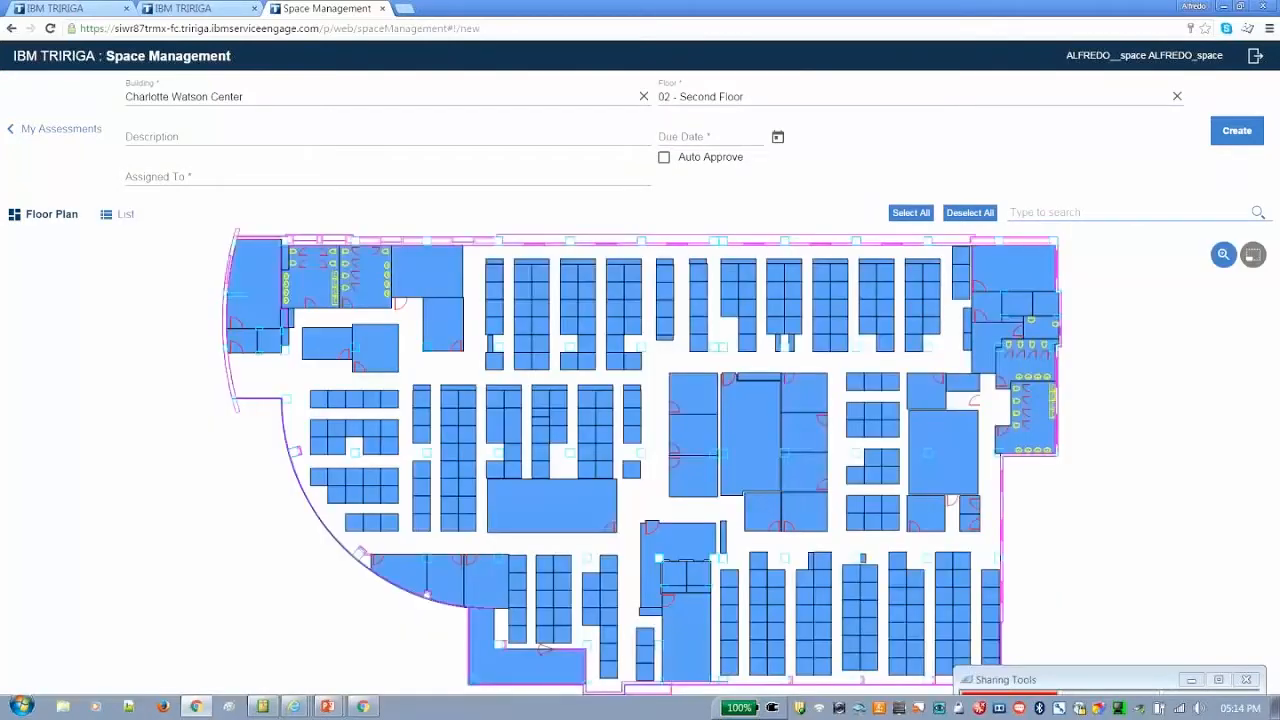
Enter the description "TTEC Space Assigned To demo" and set the due date to 12/11/2015
click(179, 136)
key(Caps_Lock)
text(TTEC S)
key(Caps_Lock)
text(pace As)
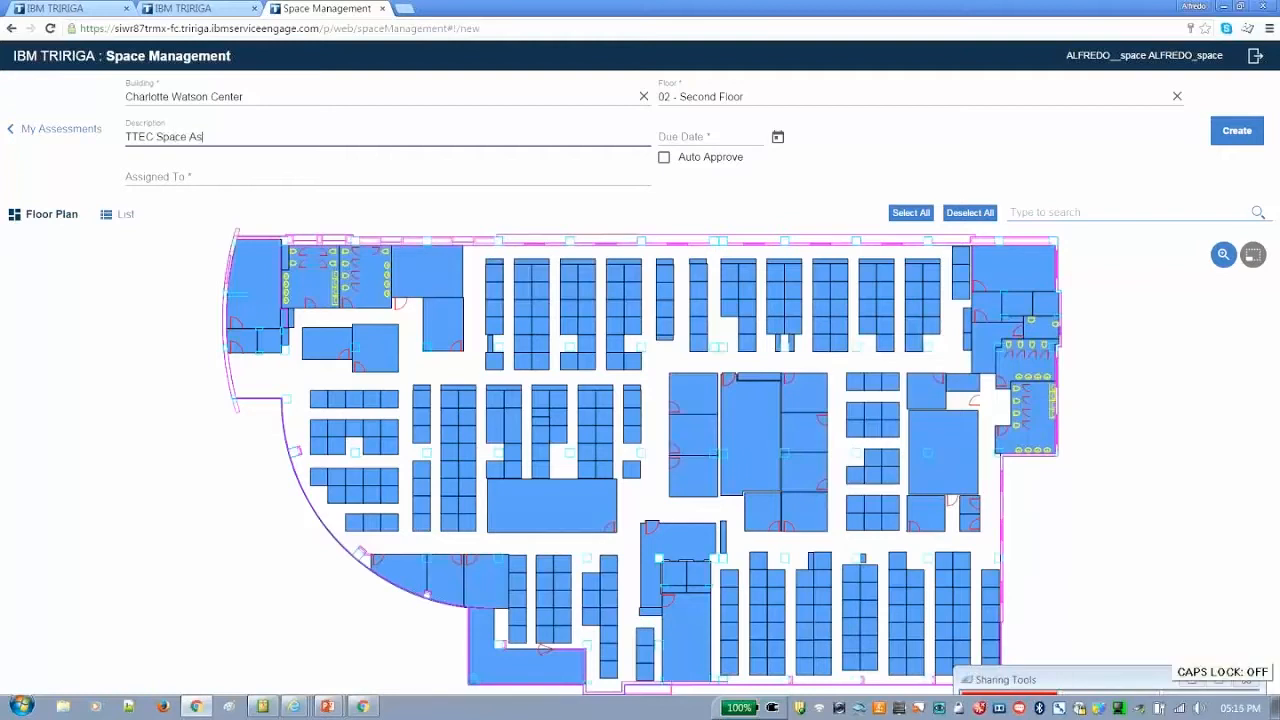
text(signed To demo)
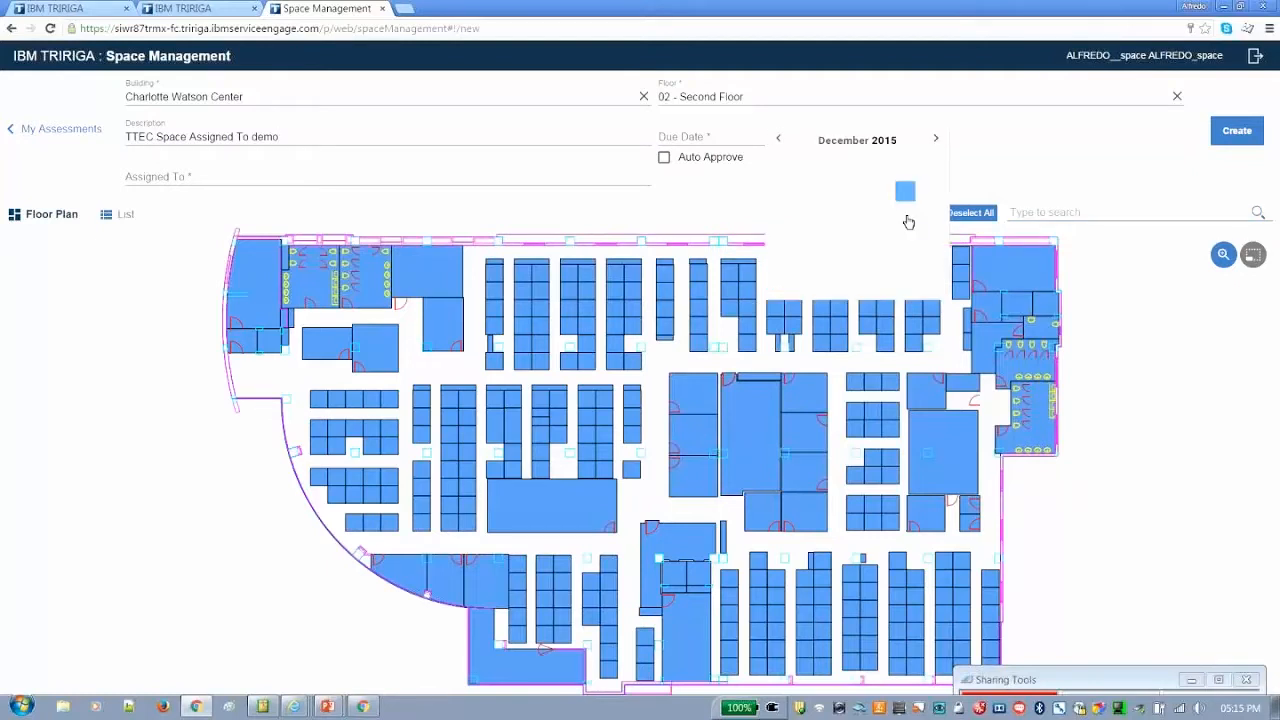
click(908, 221)
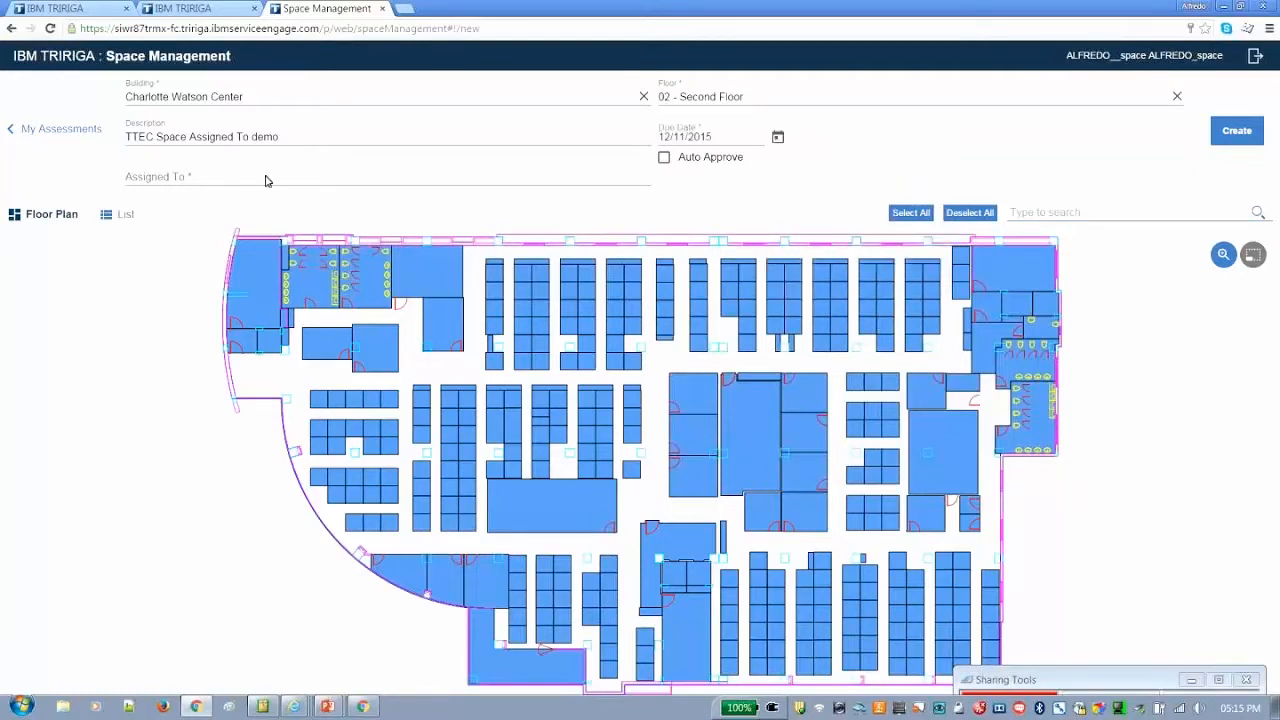
Search for the planner's account by first name and assign the new assessment to it
click(313, 199)
text(alfr)
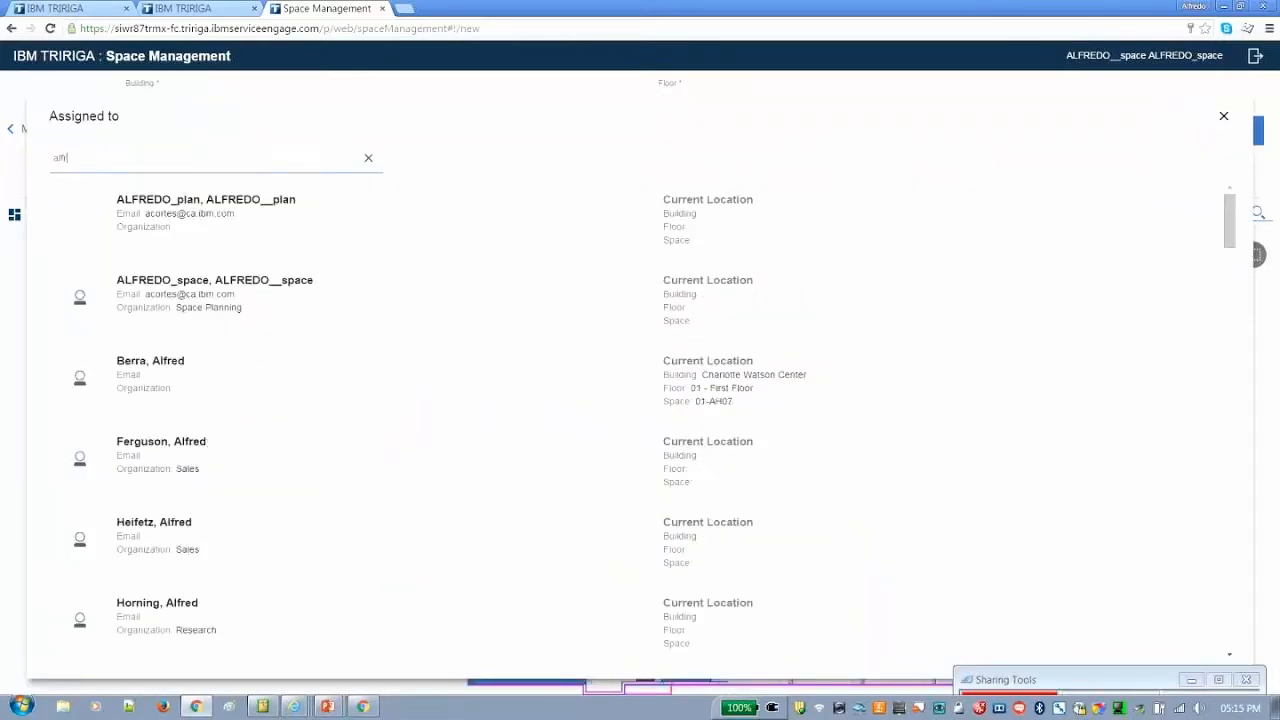
click(196, 220)
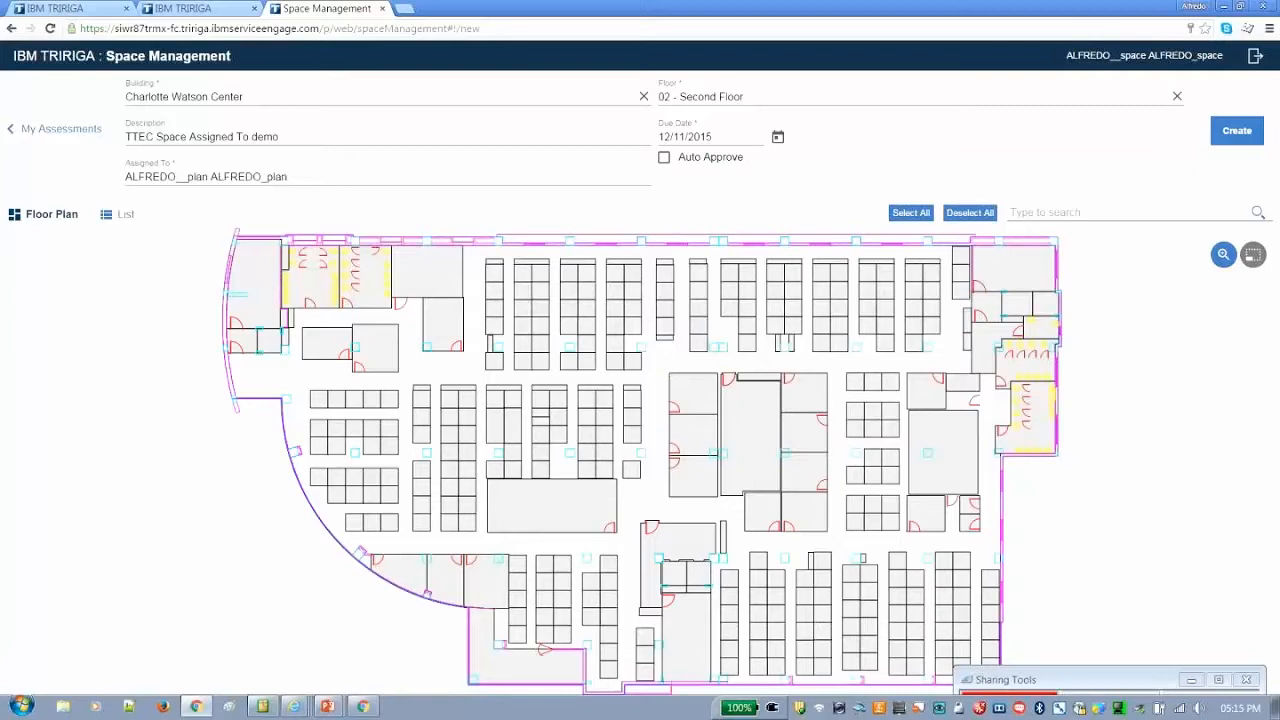
Try selecting individual workstations and all spaces on the floor plan, and clear the whole selection
click(932, 287)
click(932, 309)
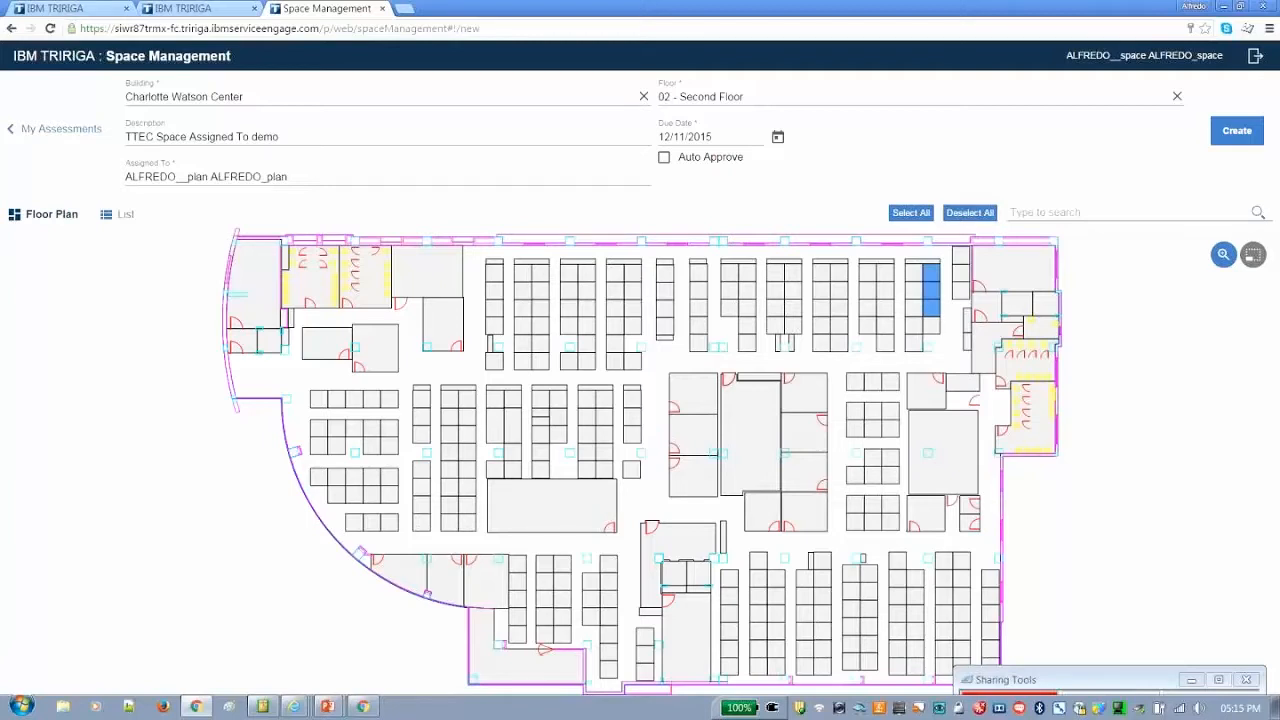
click(921, 216)
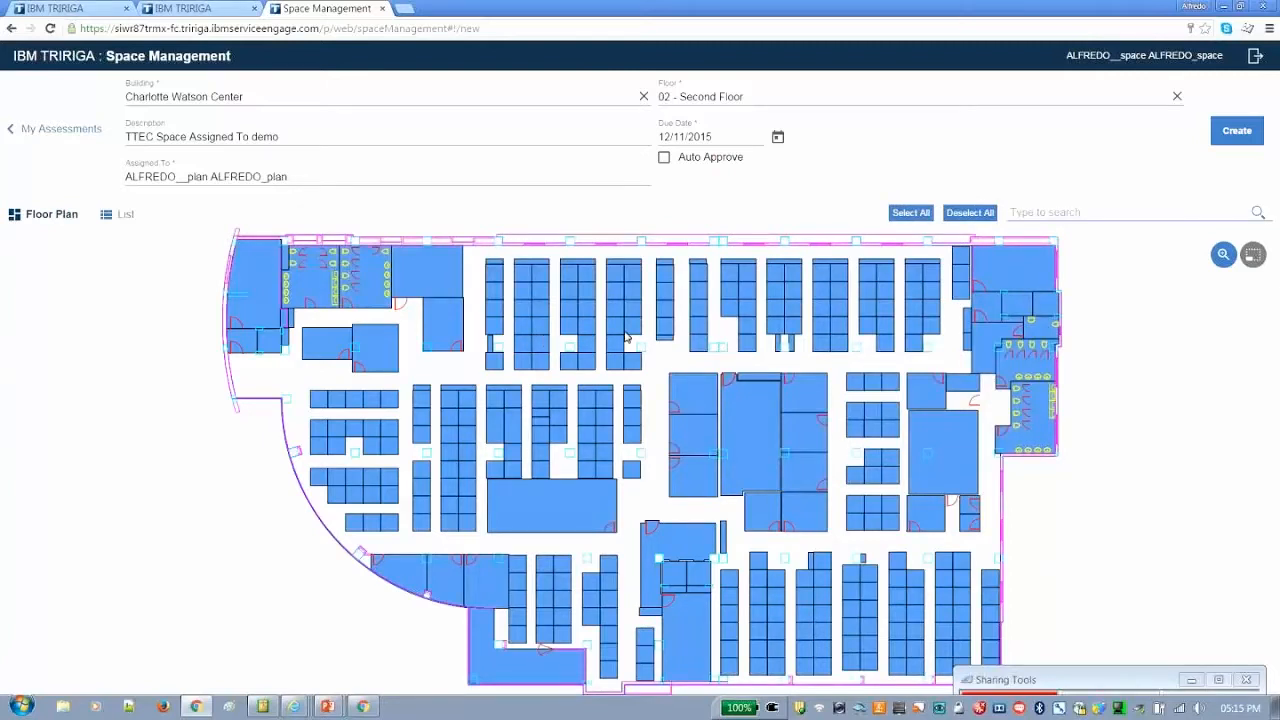
click(968, 215)
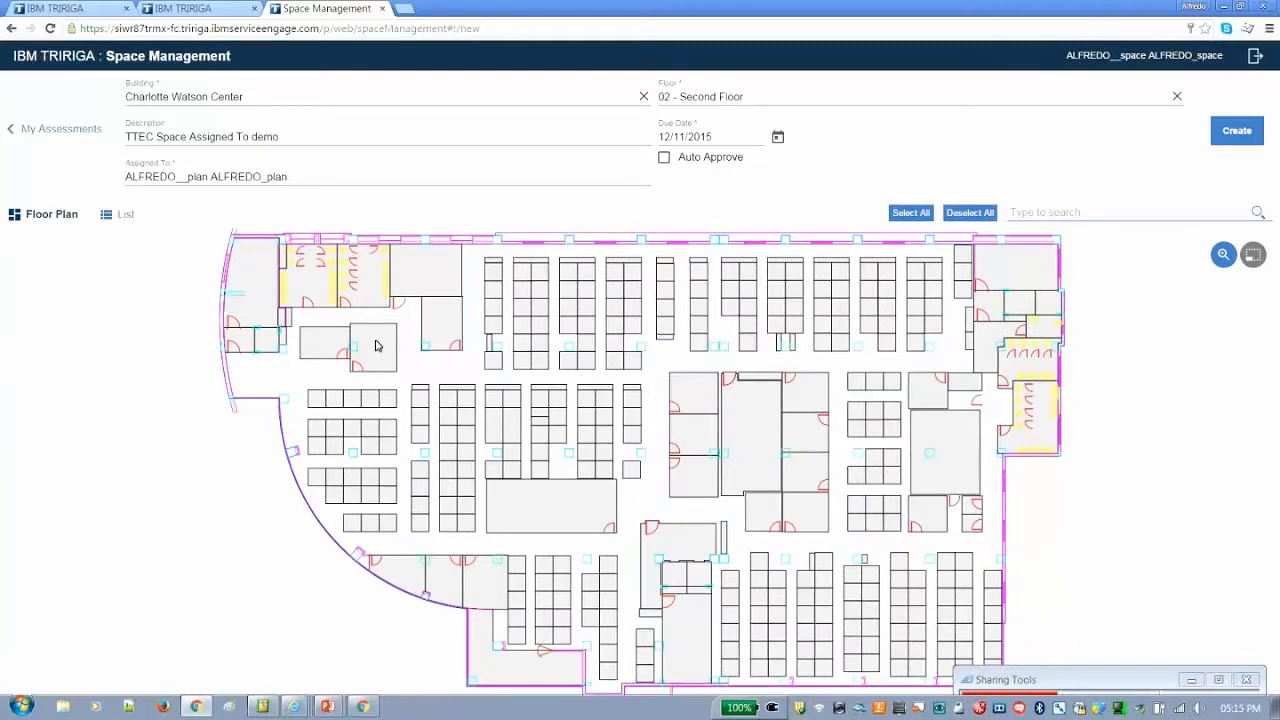
scroll(376, 345, up, 3)
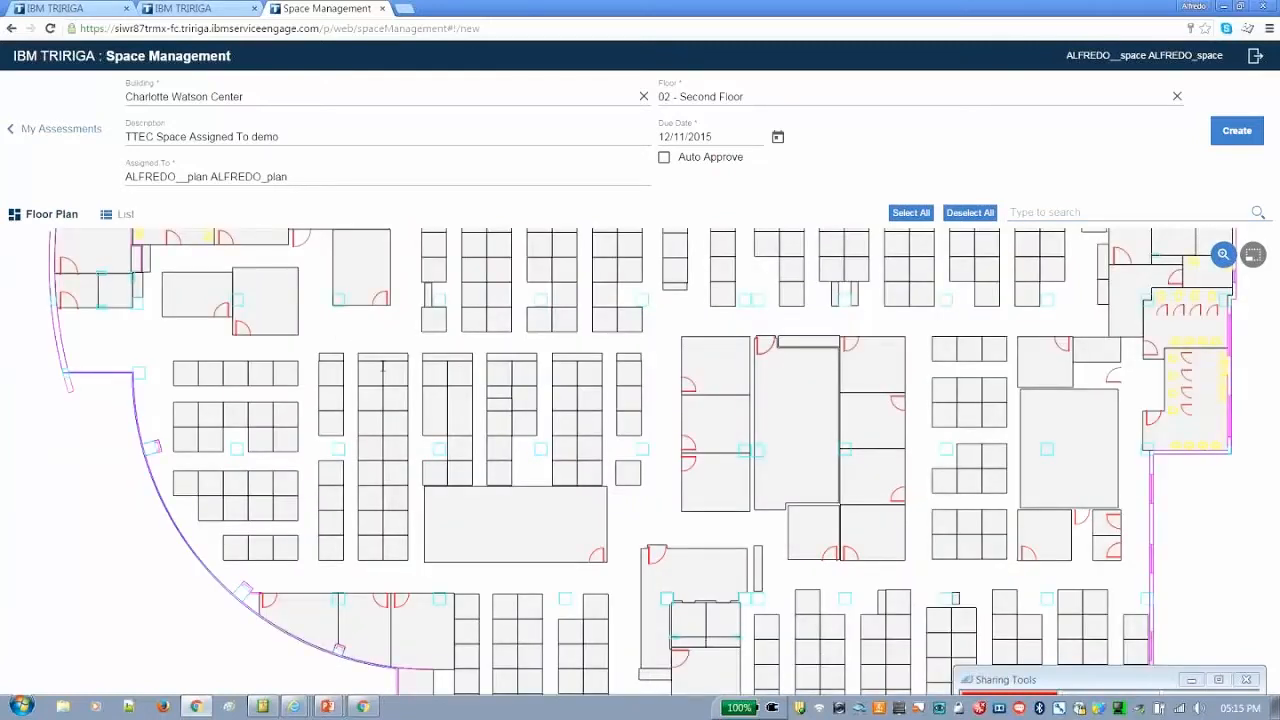
Leave the new assessment without creating it and sign out of Space Management
drag(238, 347, 318, 403)
drag(241, 268, 301, 407)
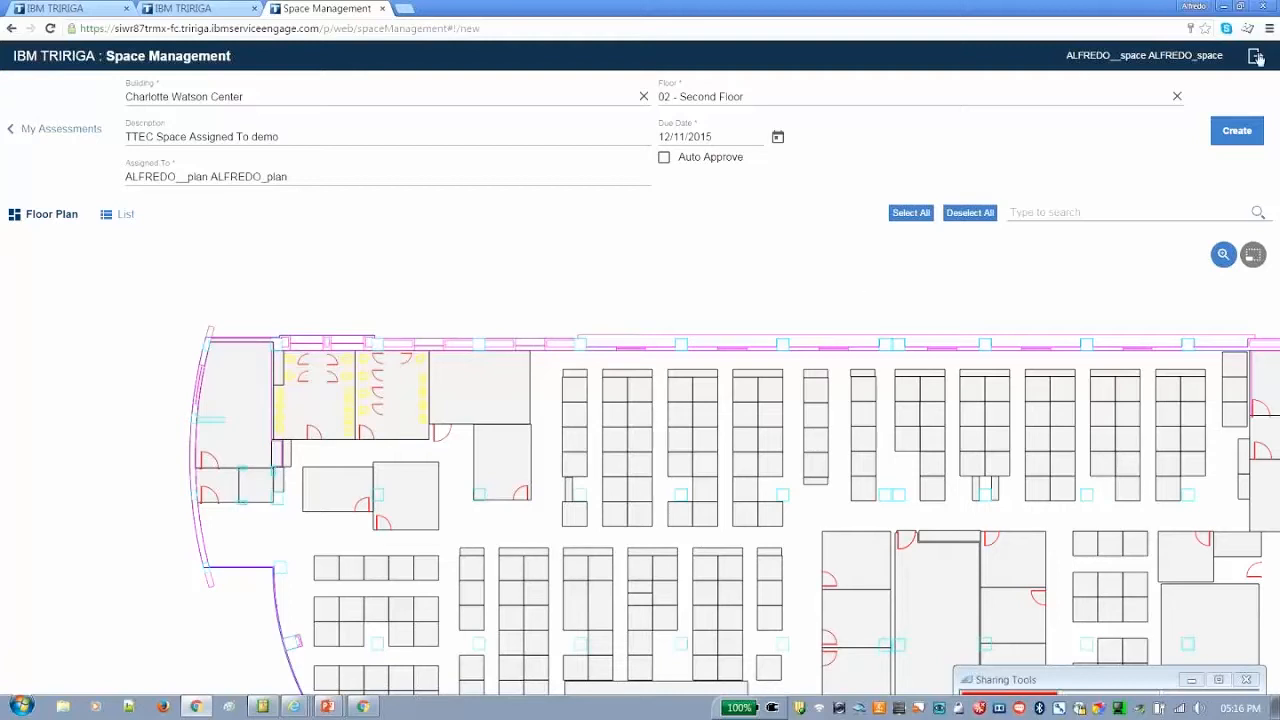
click(52, 130)
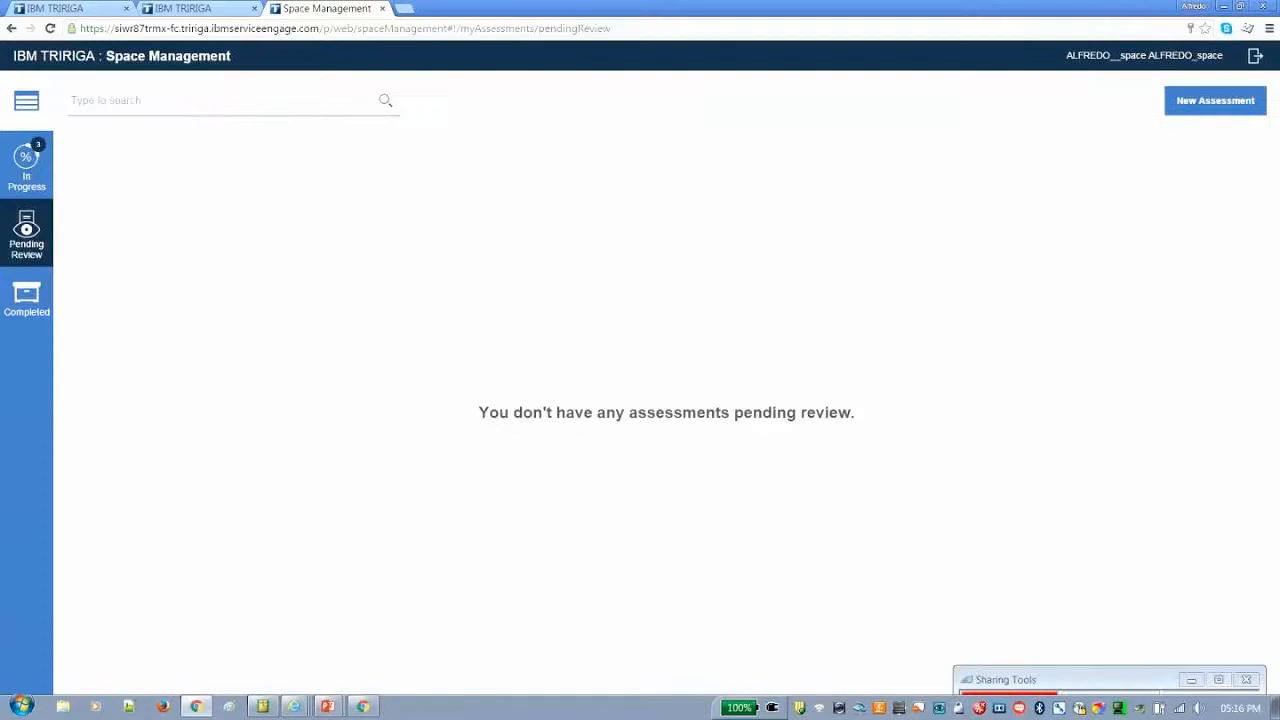
click(1255, 57)
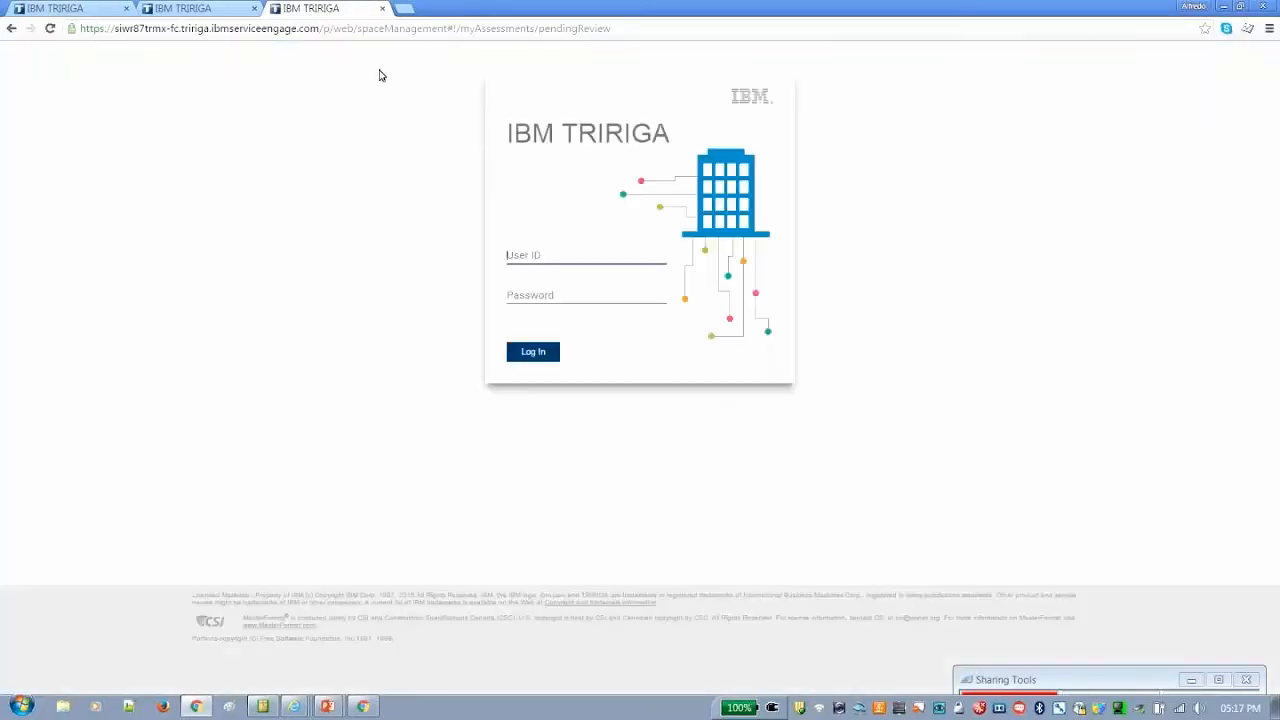
Try to log in from the first browser tab's login page with user ID system and the account password
click(57, 8)
text(a)
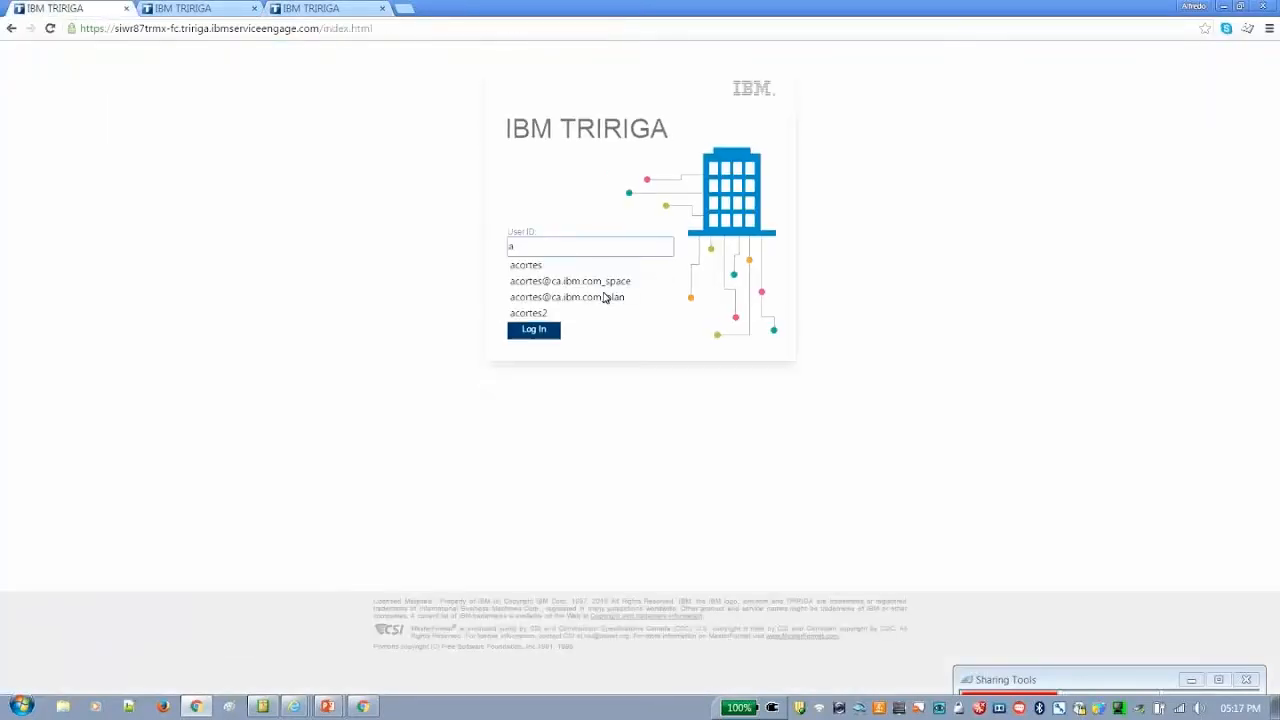
click(570, 281)
text(system)
key(Tab)
text(•••••)
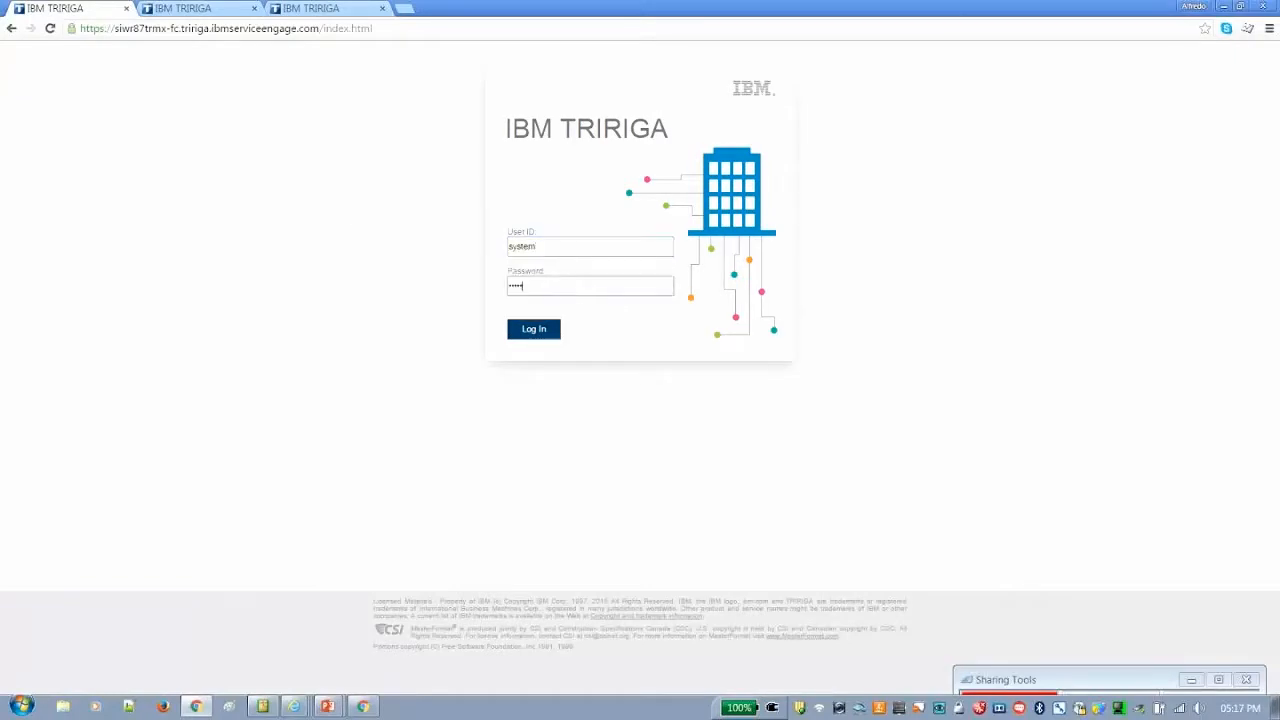
text(••)
key(Return)
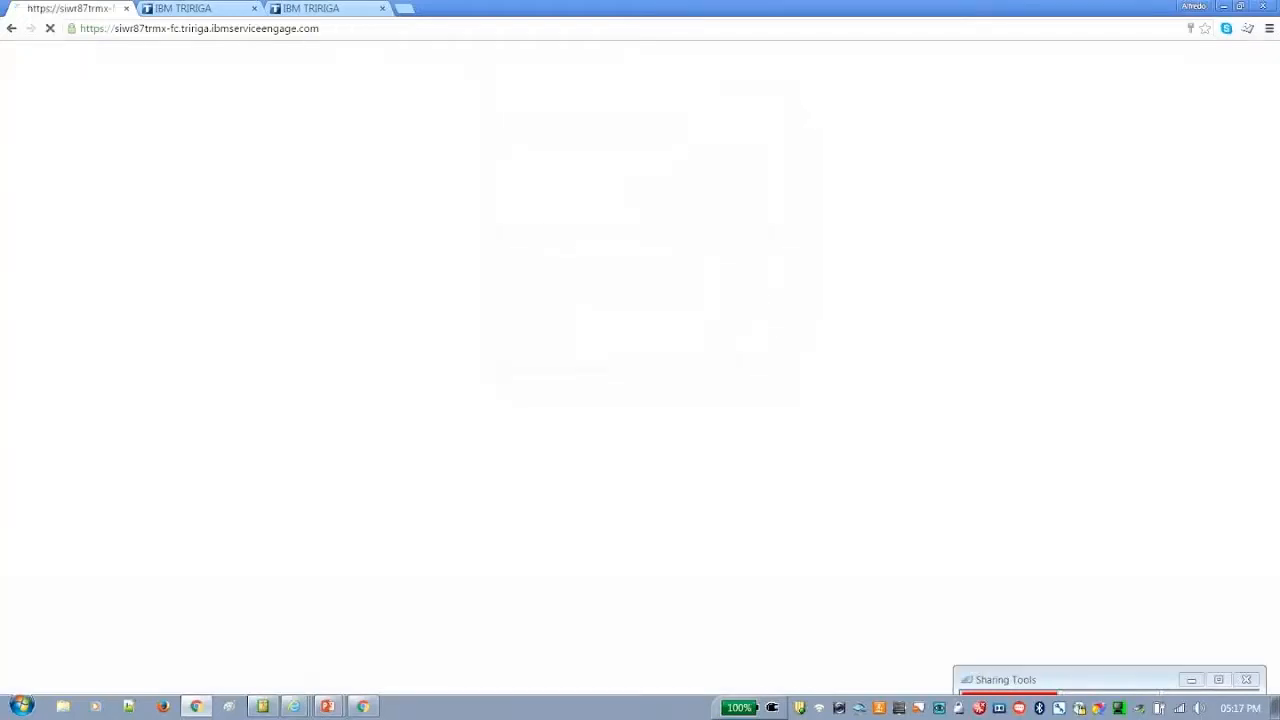
Re-enter the account password for user ID system and log in
key(Tab)
text(••••••••••)
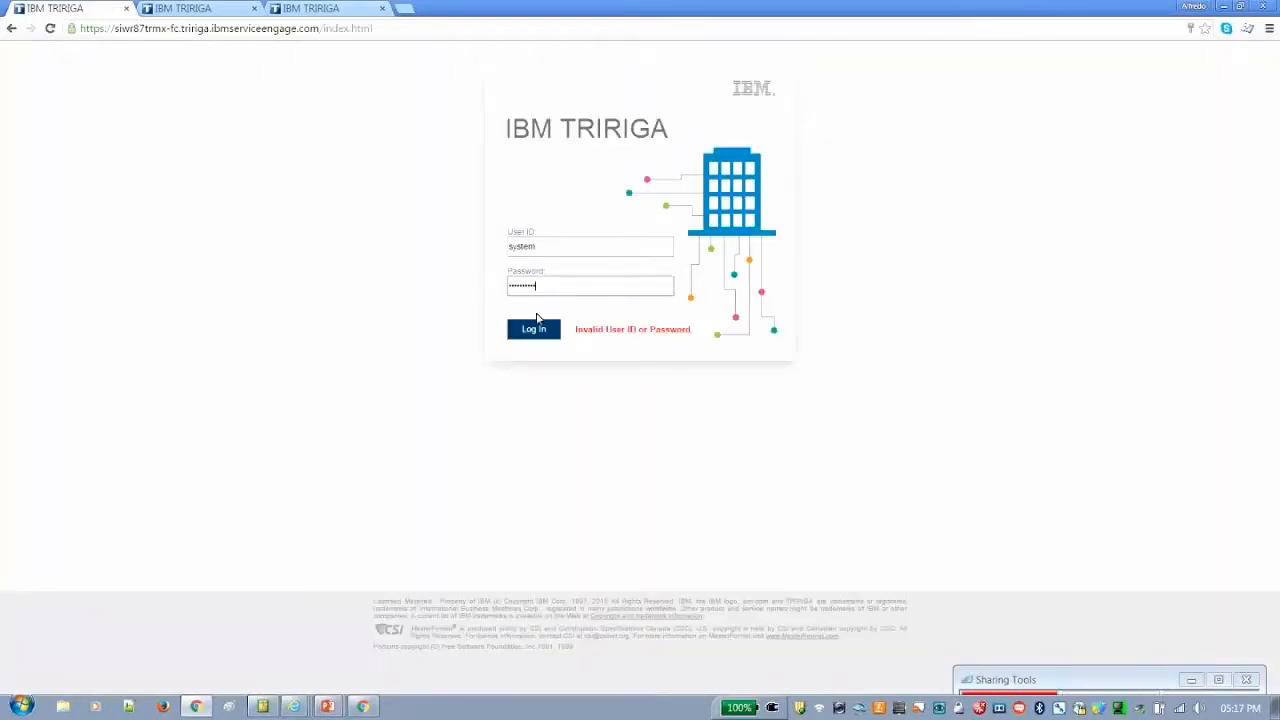
click(535, 329)
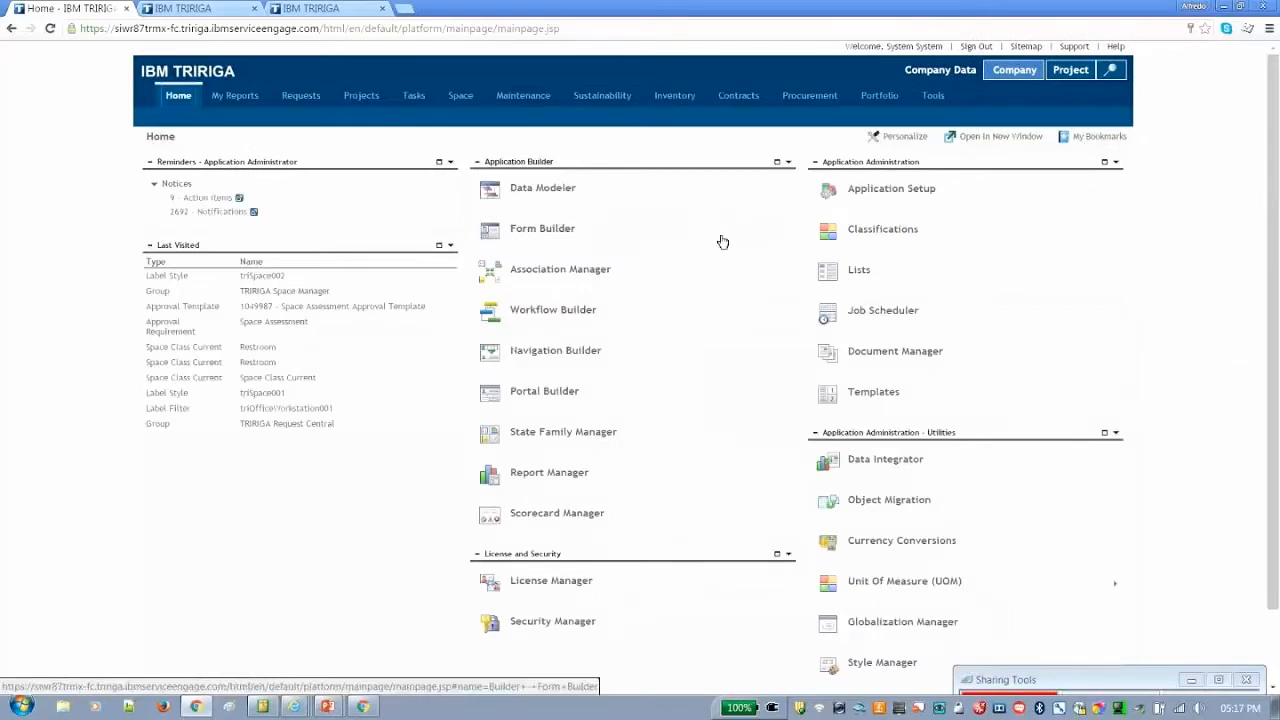
Open the Classifications hierarchy from the Tools page
click(879, 230)
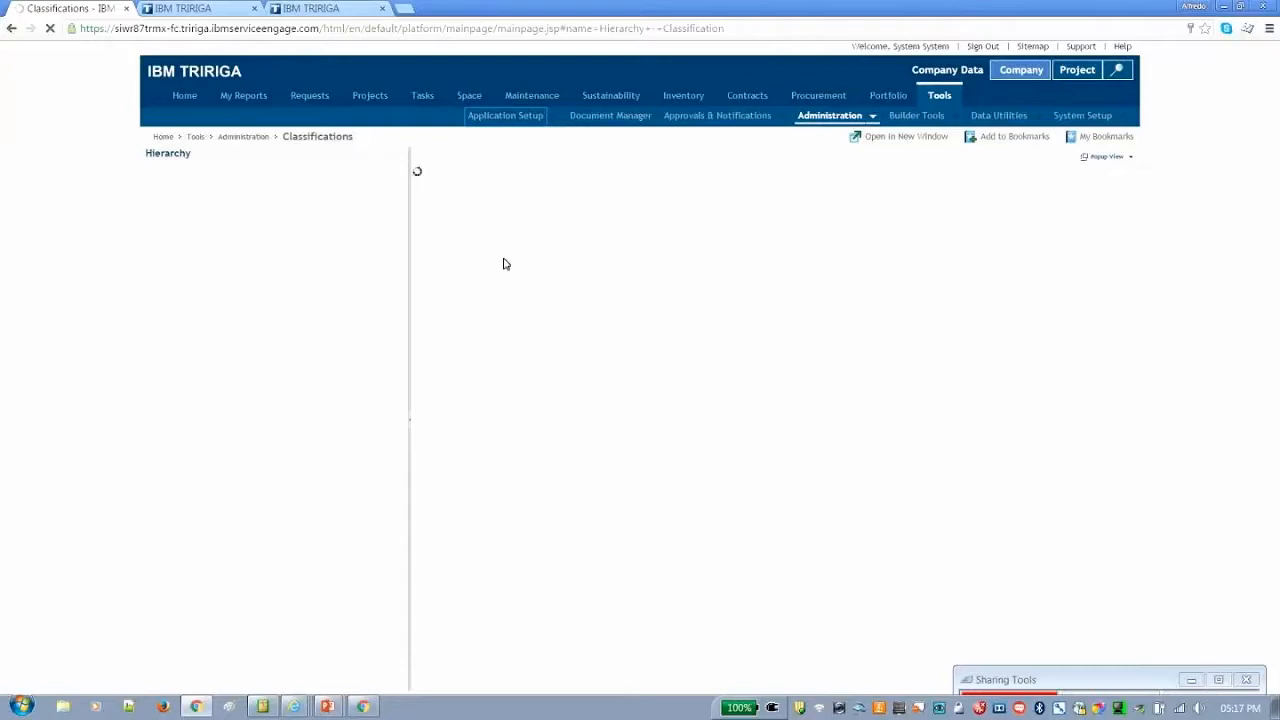
click(939, 96)
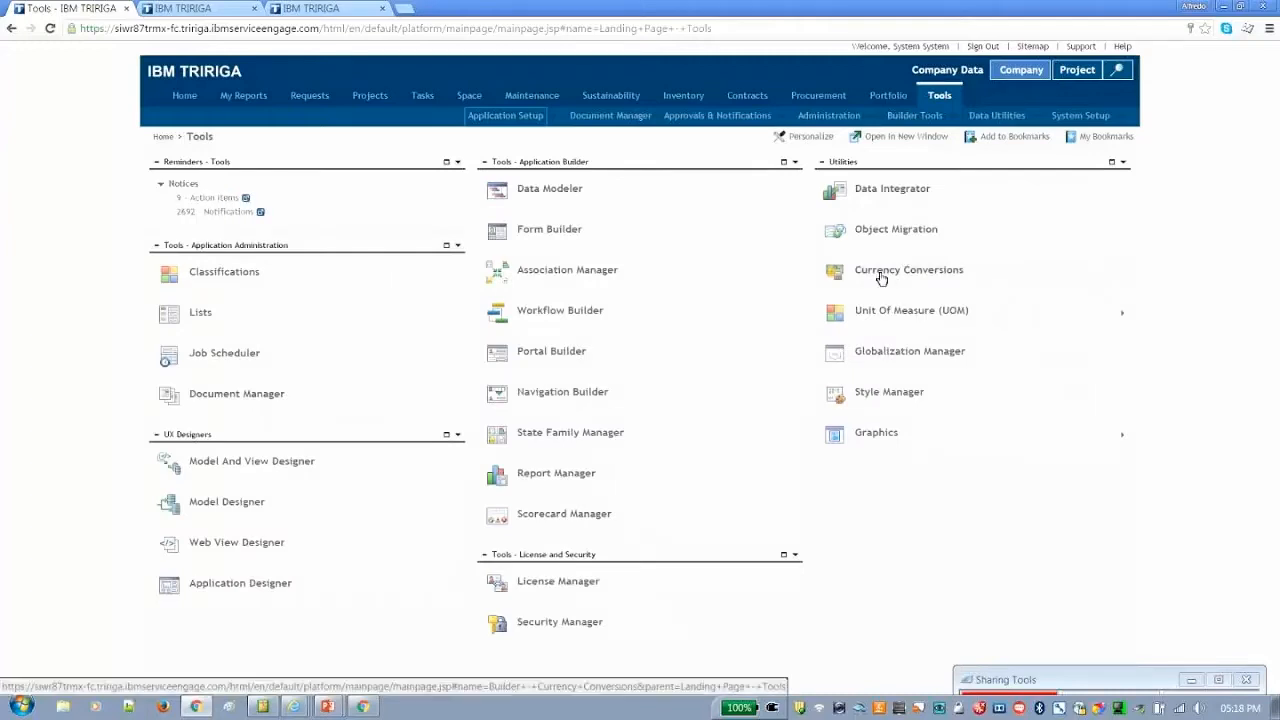
click(224, 272)
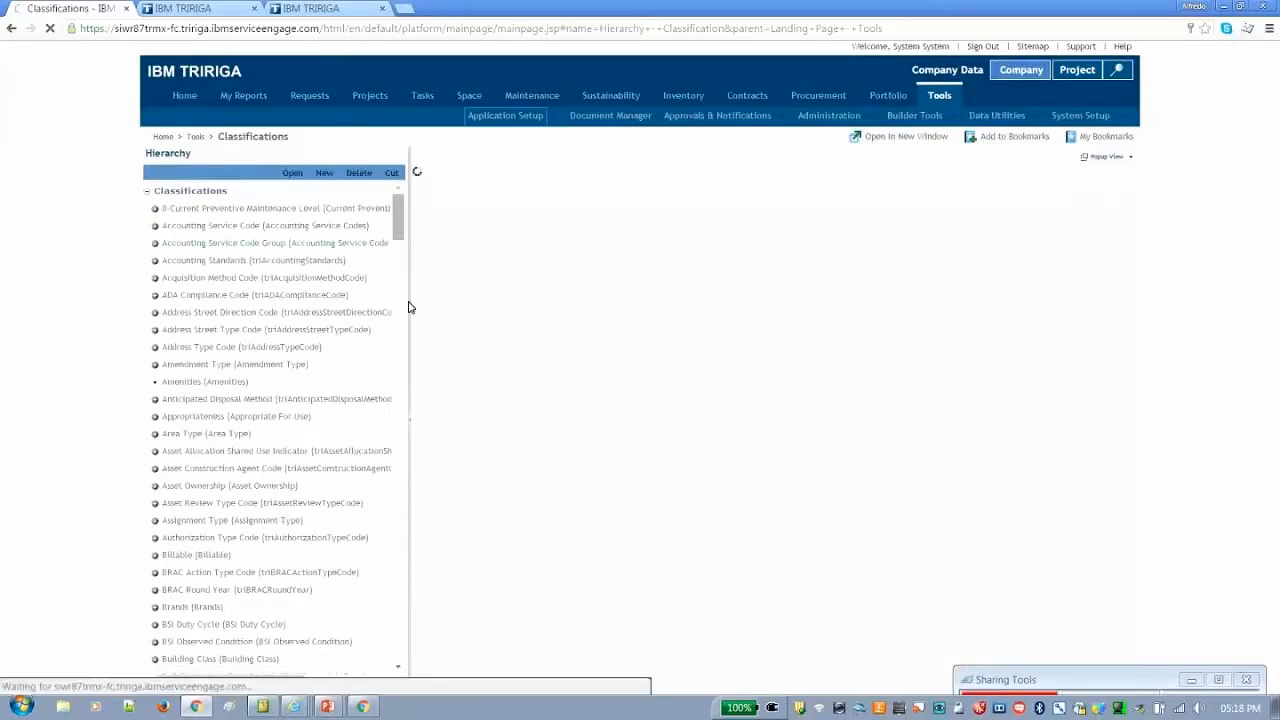
Find Specification Class in the Classifications hierarchy and expand it
scroll(409, 307, down, 10)
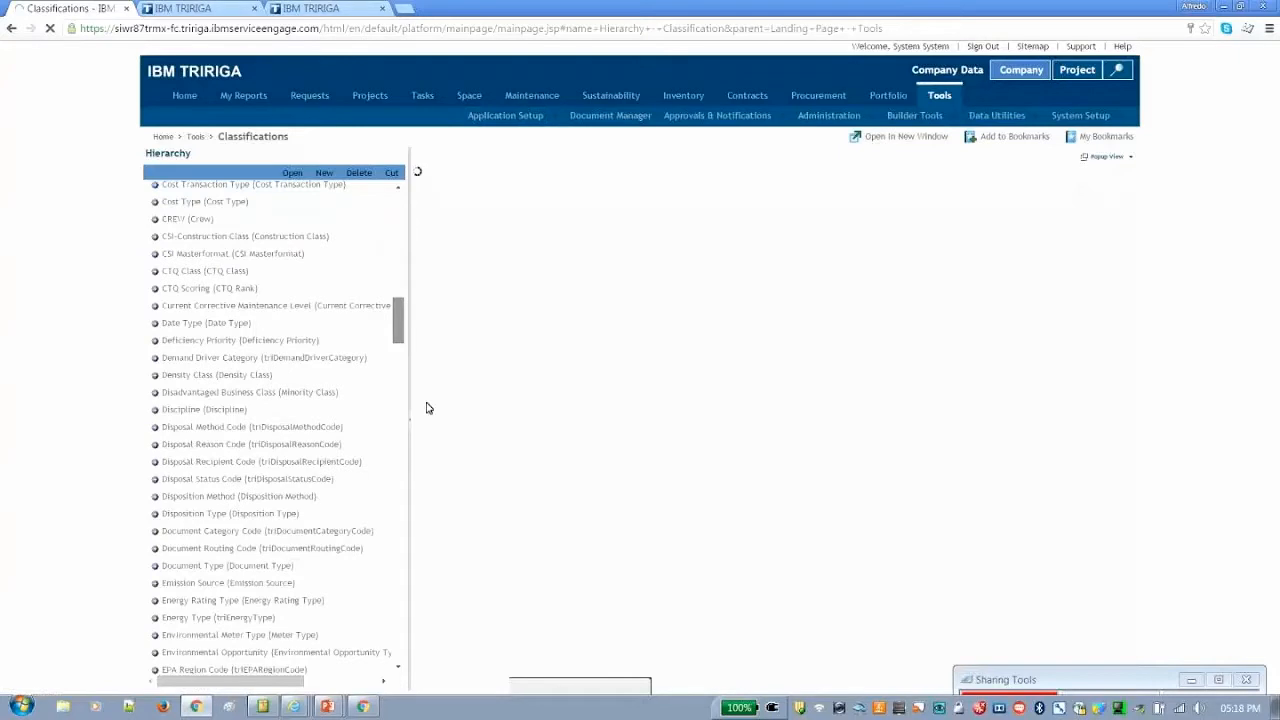
scroll(426, 407, down, 10)
scroll(435, 505, down, 10)
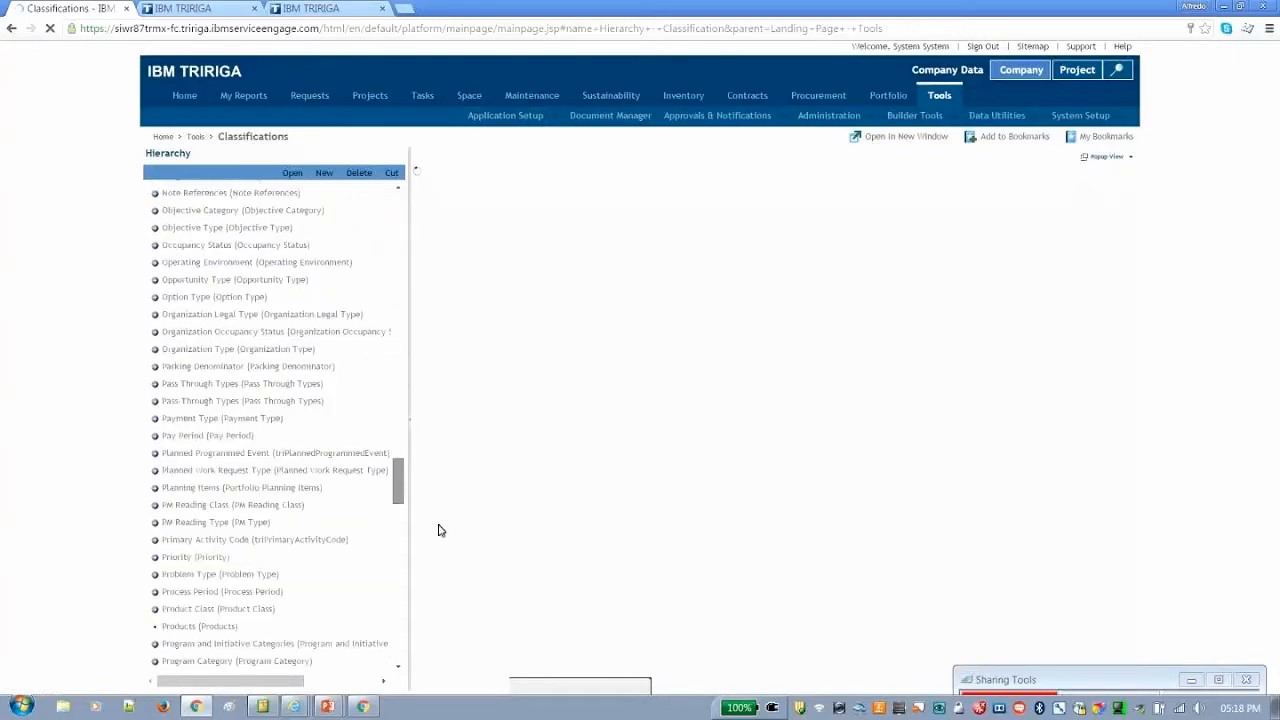
scroll(440, 550, down, 10)
scroll(440, 577, down, 10)
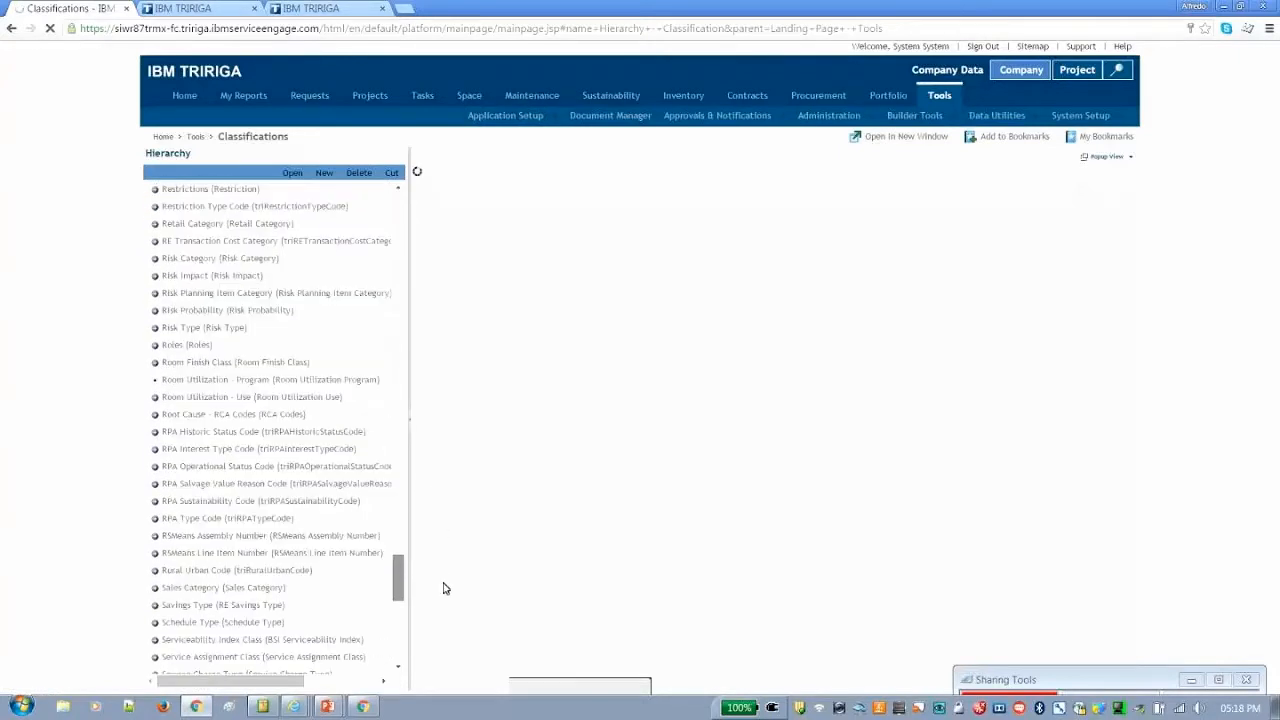
scroll(445, 588, down, 5)
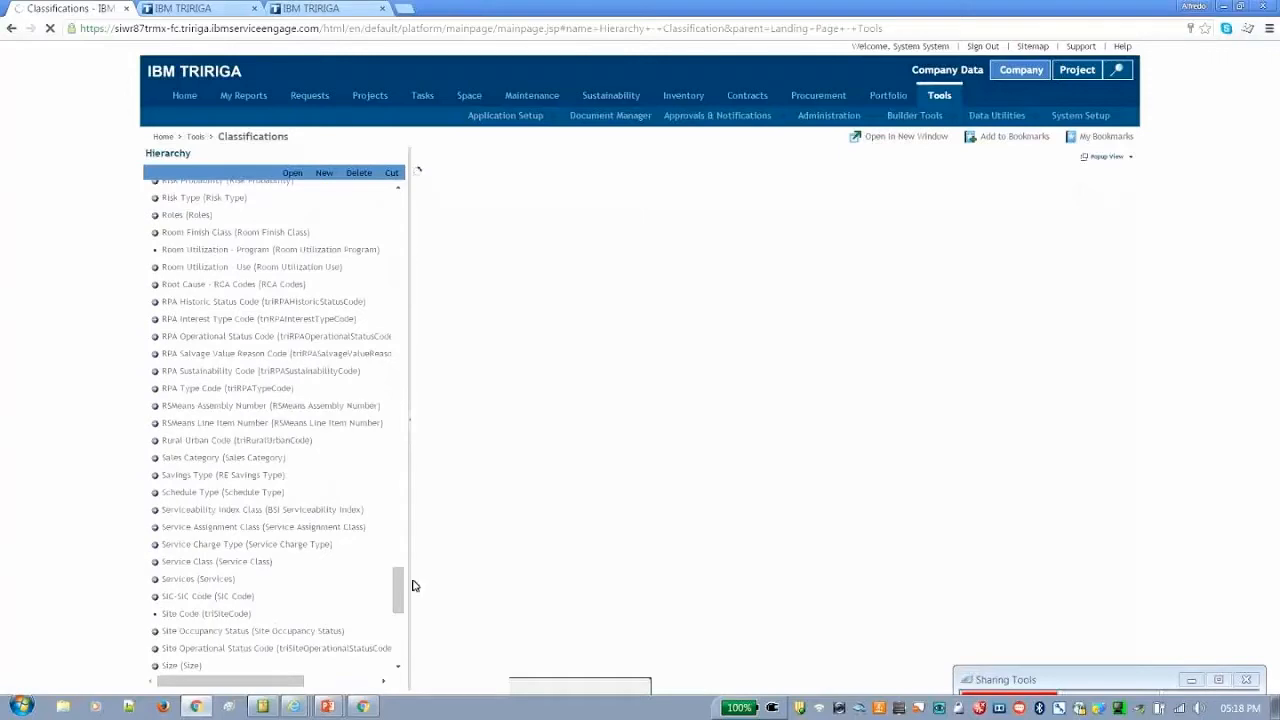
scroll(395, 588, down, 3)
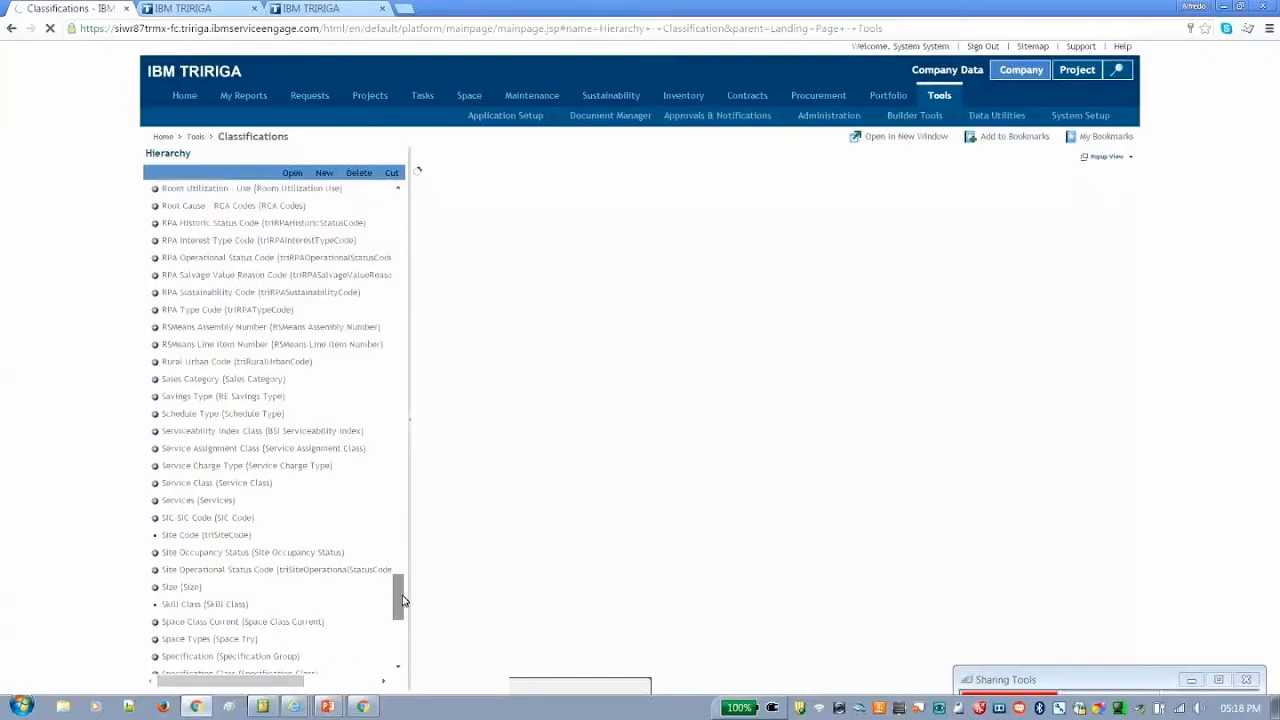
scroll(403, 600, down, 3)
click(155, 586)
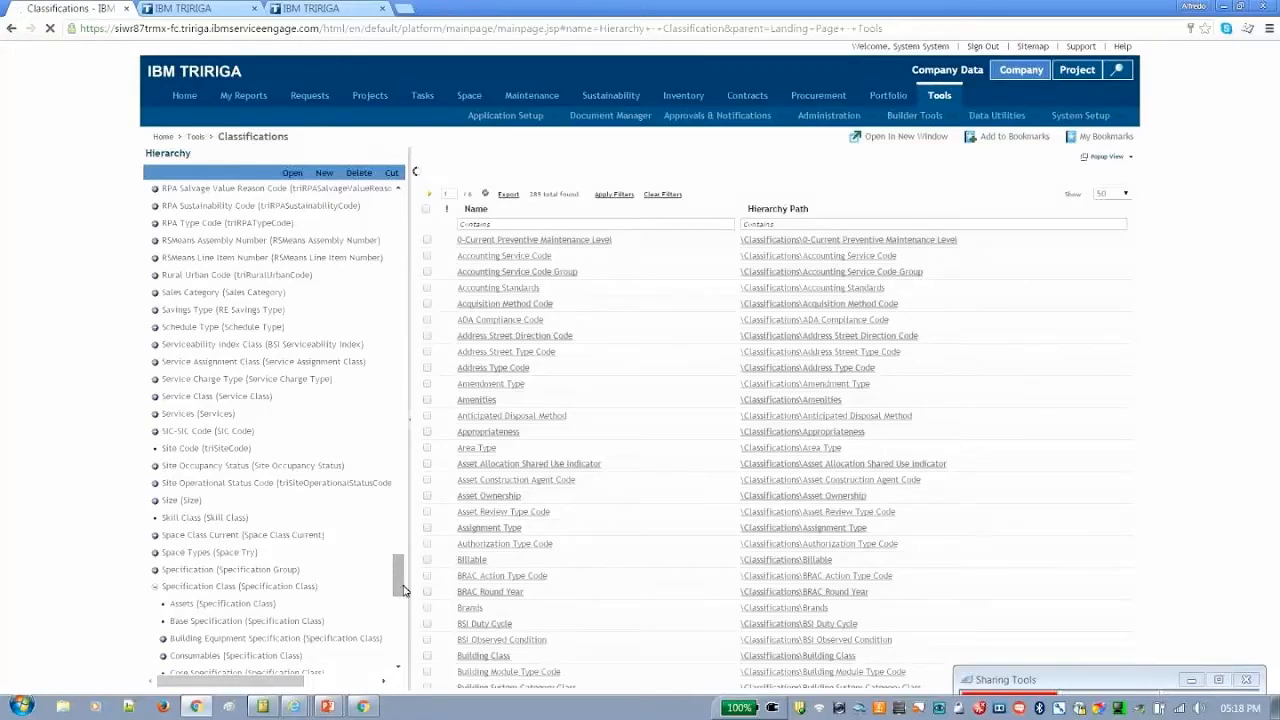
Examine the classes under Specification Class, expanding Building Equipment Specification and Operations, and collapse Operations again
drag(403, 590, 403, 608)
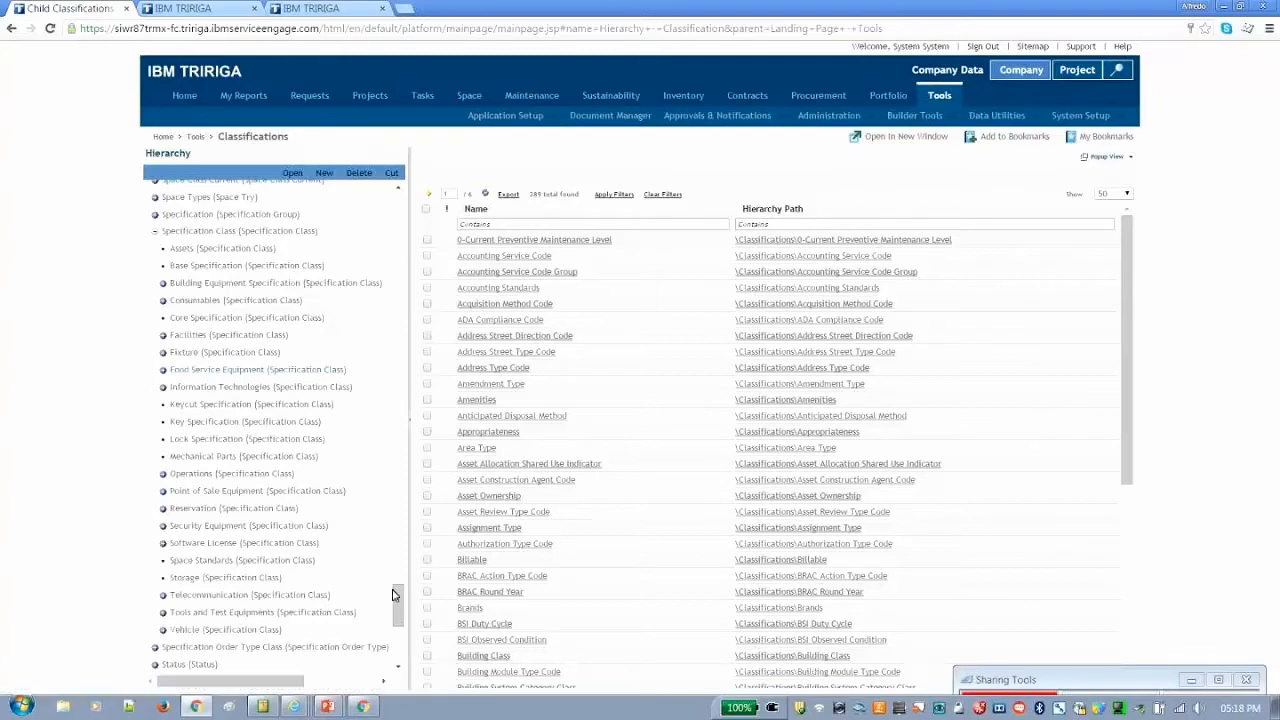
scroll(396, 597, down, 1)
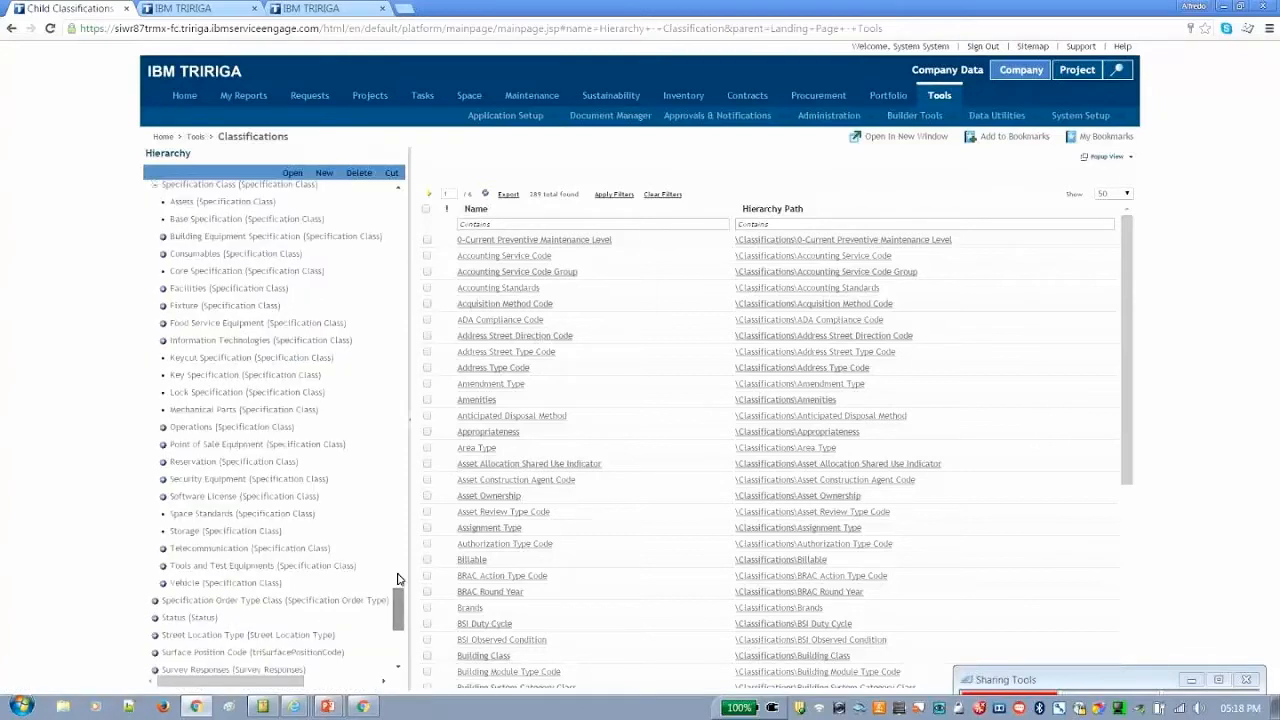
scroll(397, 580, up, 5)
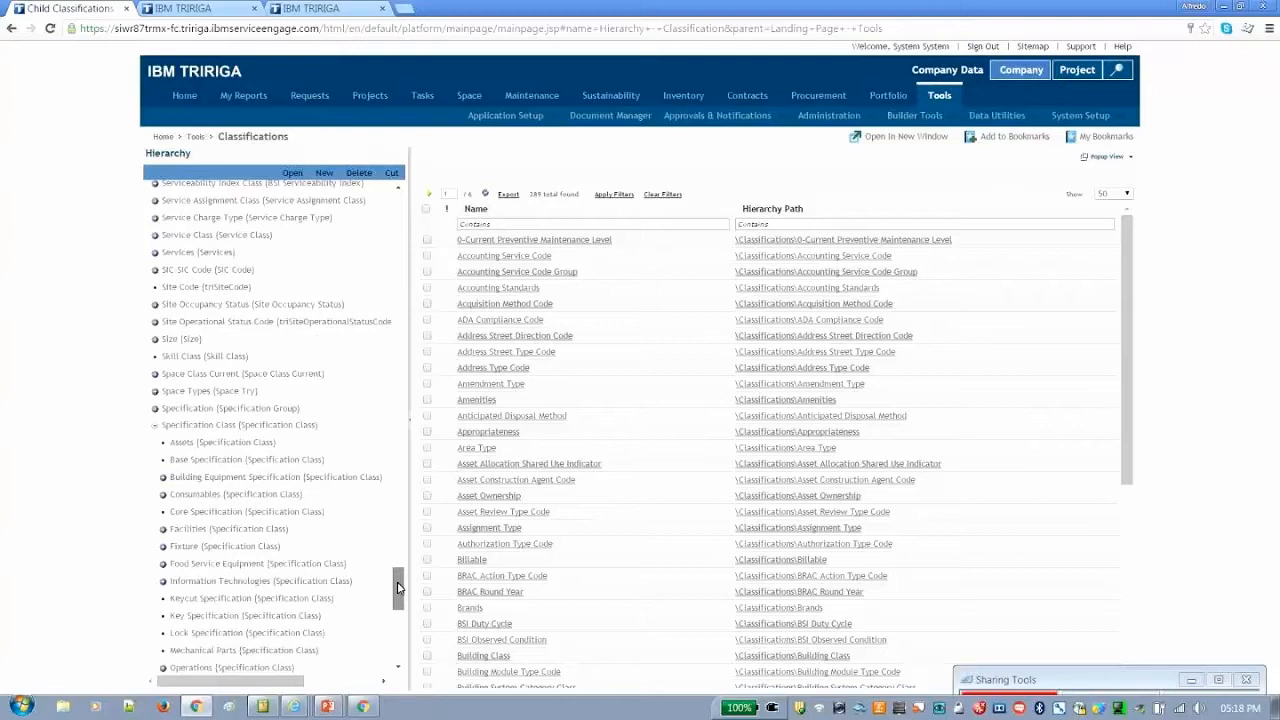
scroll(397, 590, down, 2)
scroll(398, 593, down, 1)
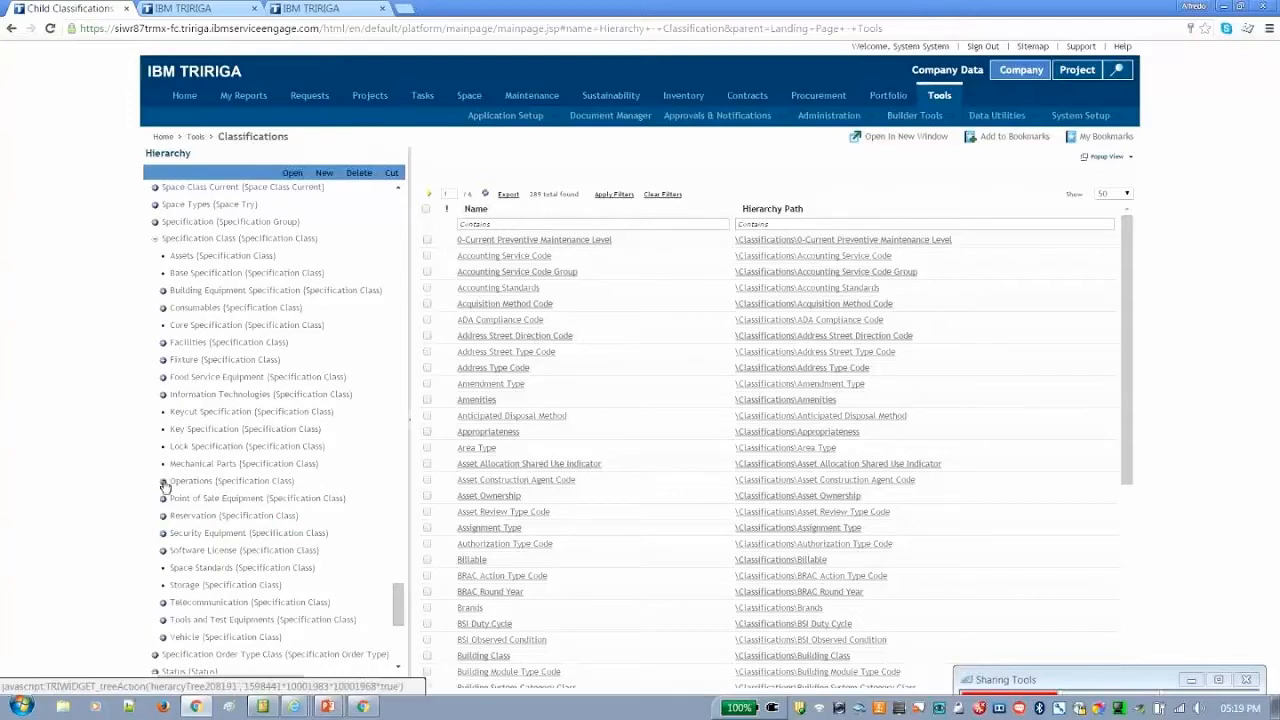
click(164, 291)
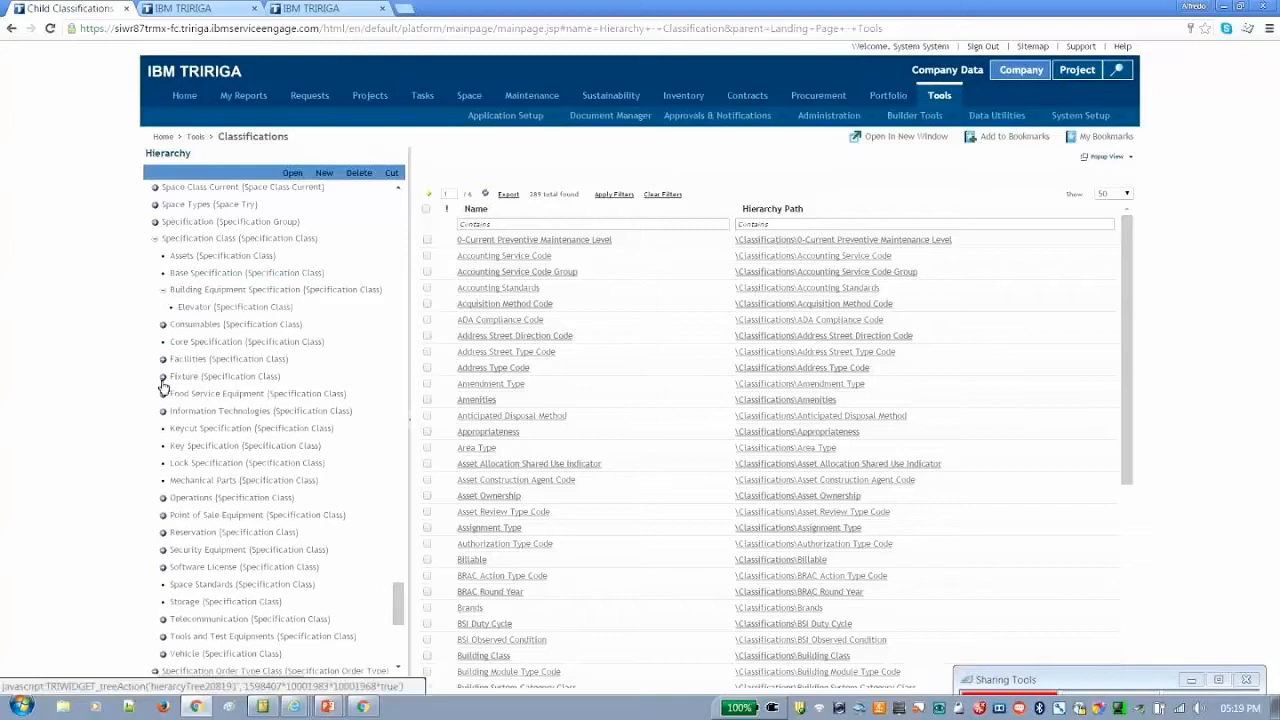
click(164, 500)
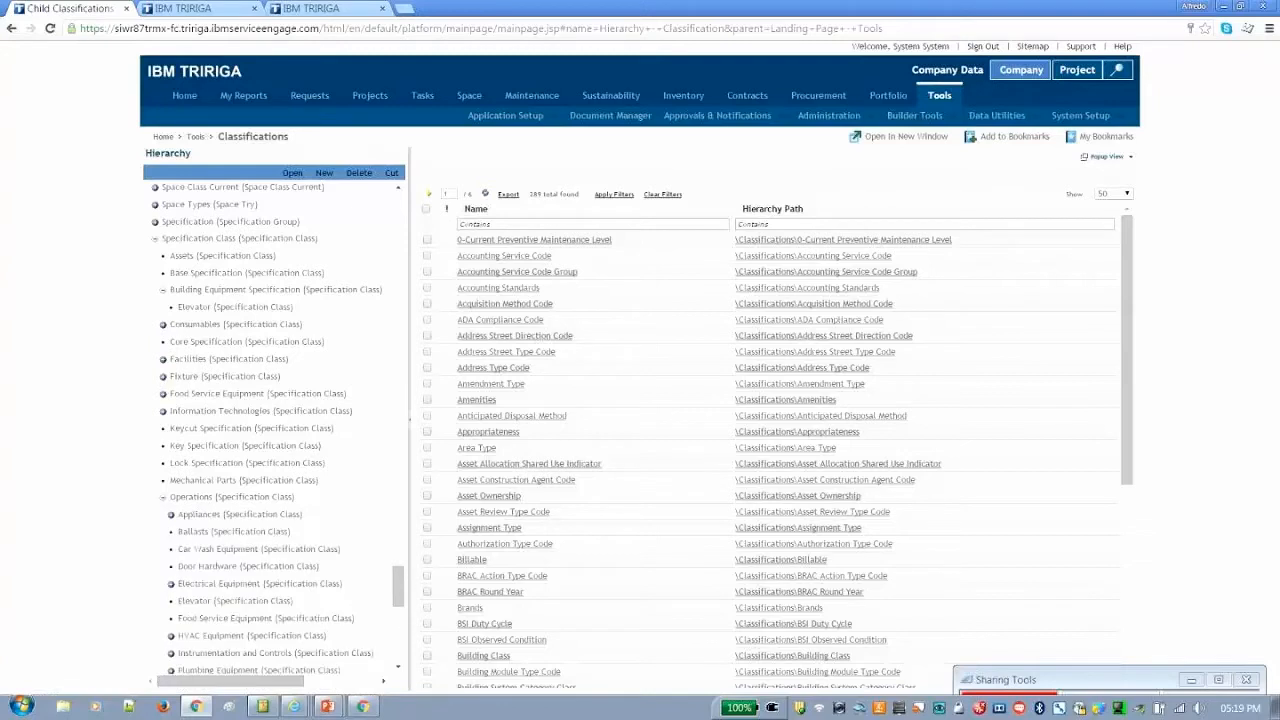
click(163, 503)
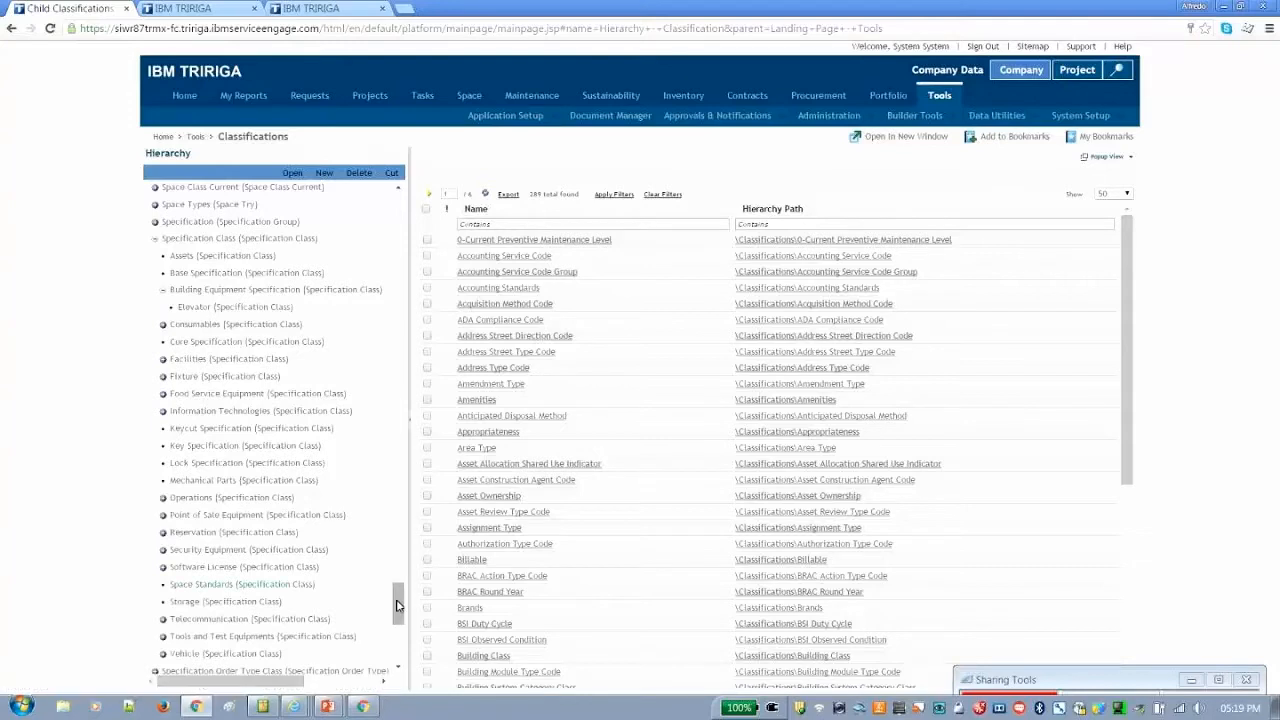
Check the subclasses of Facilities, collapse it again, and select Elevator under Building Equipment Specification
scroll(397, 606, up, 2)
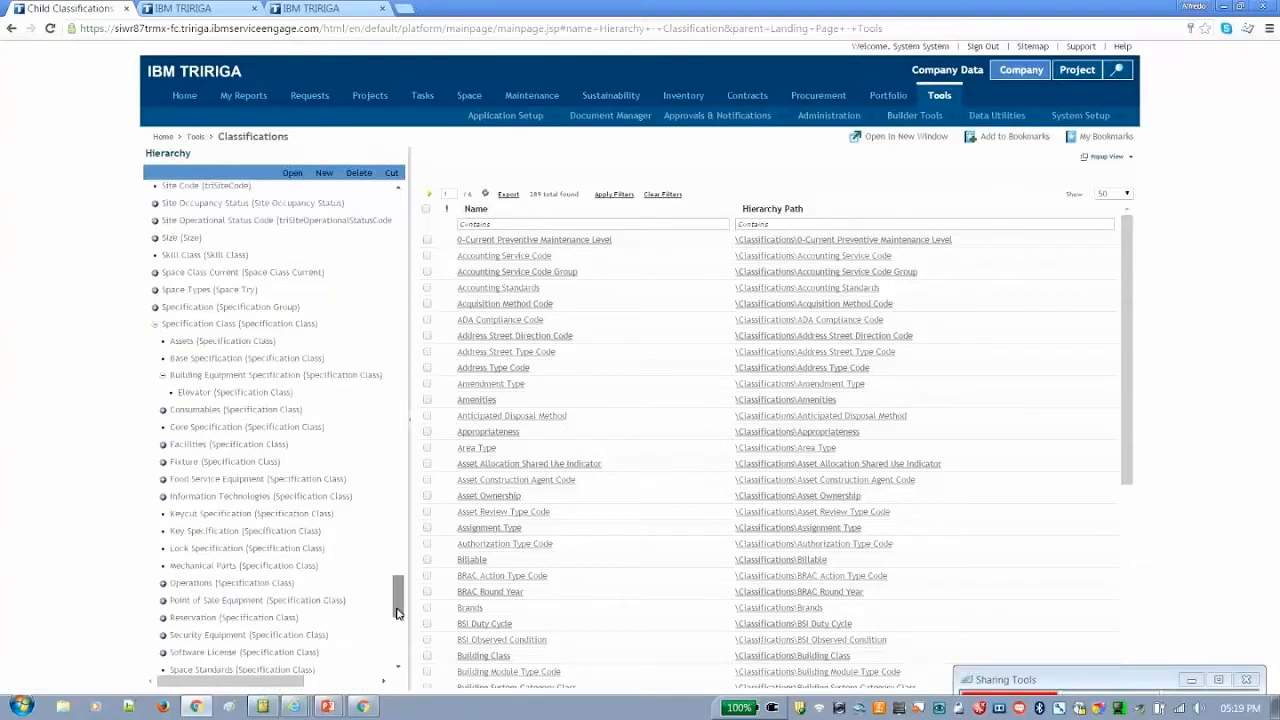
scroll(397, 612, down, 2)
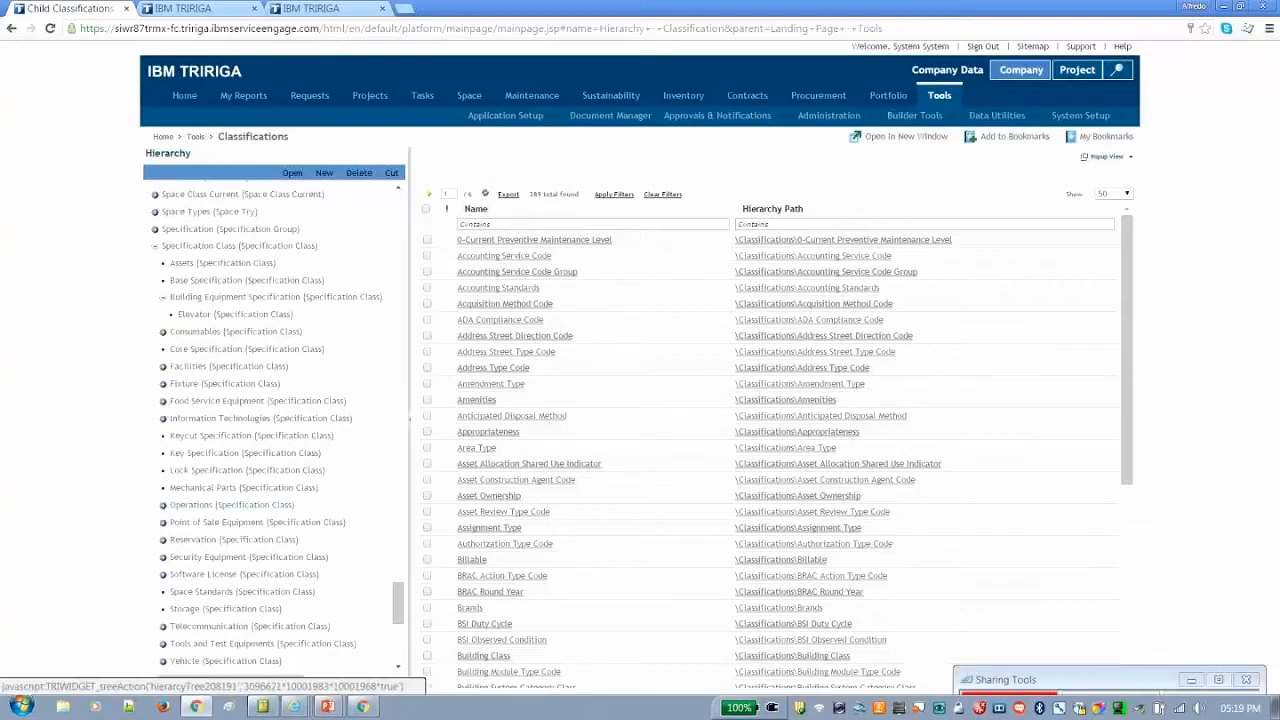
click(163, 366)
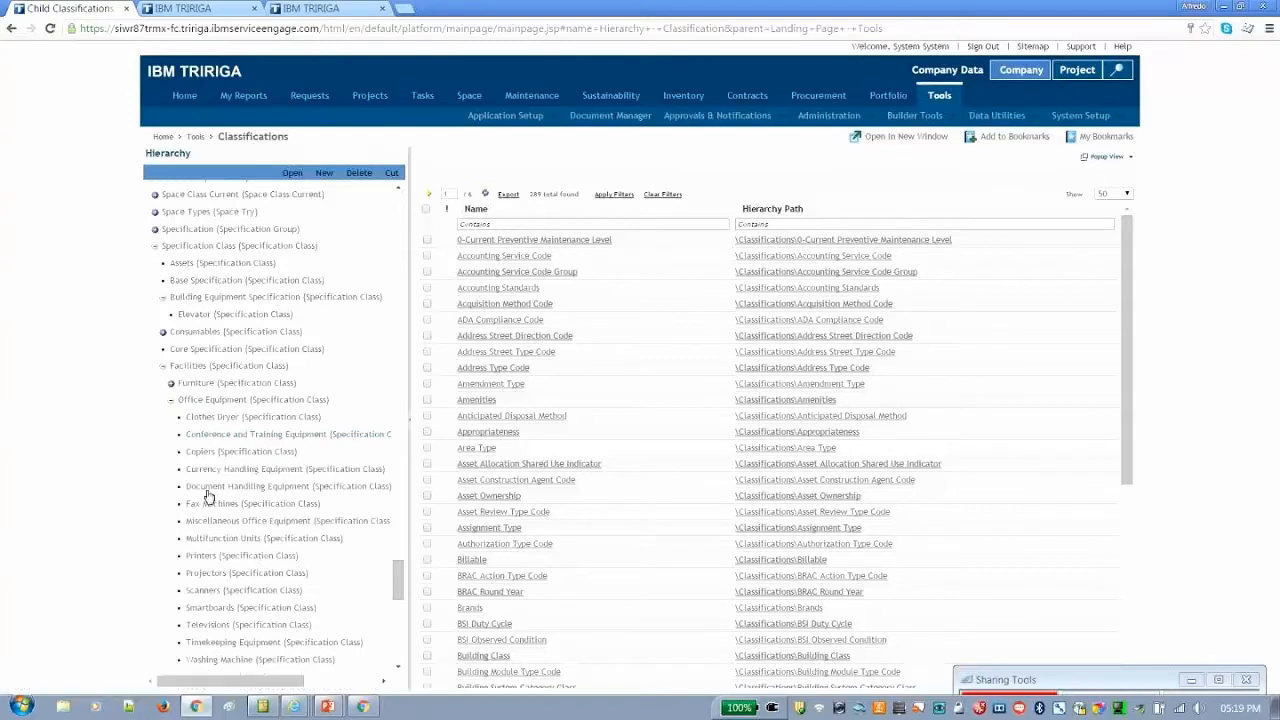
click(163, 368)
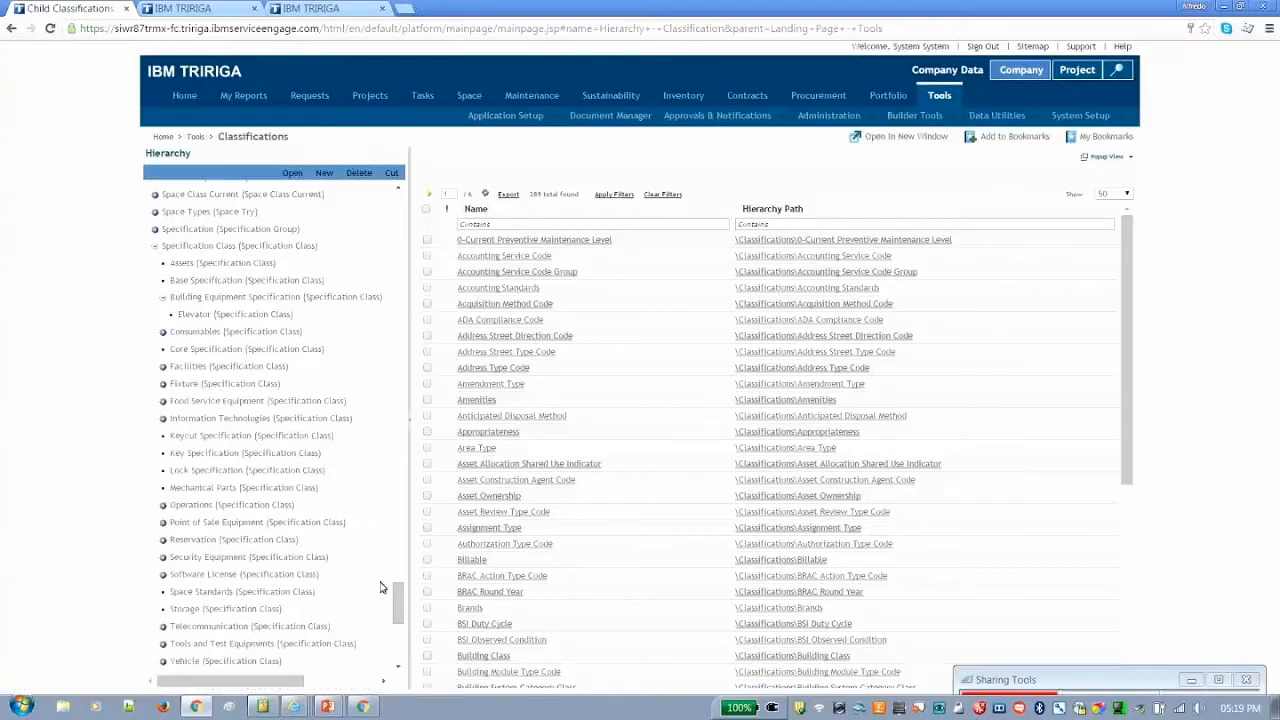
scroll(380, 587, down, 1)
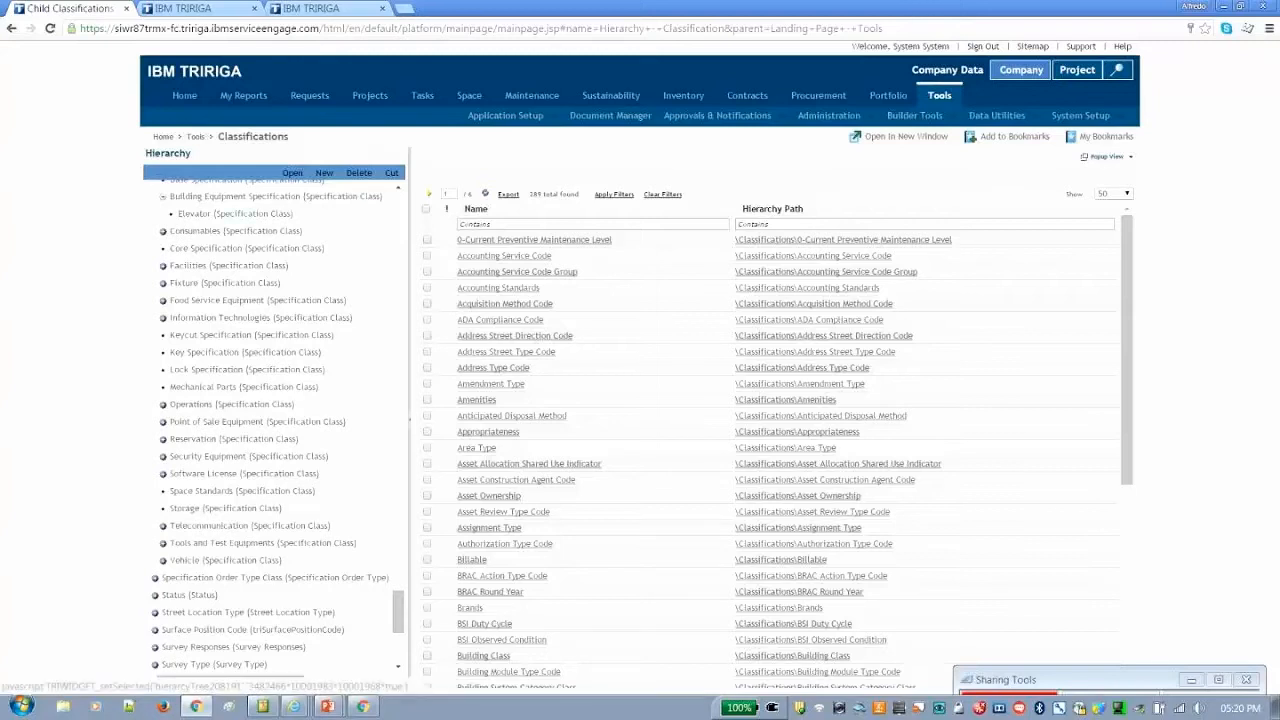
click(235, 213)
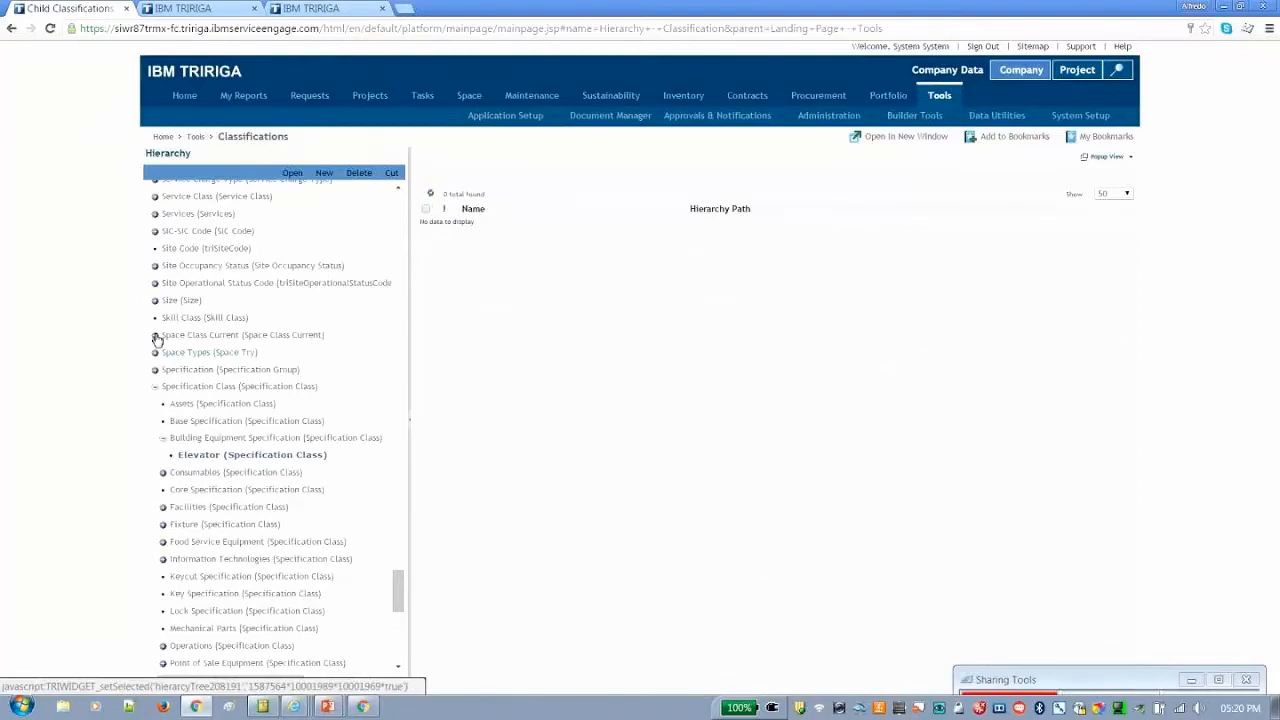
Collapse Specification Class and expand Space Class Current down to Core Building Service under OSCRE Space Standard
click(155, 335)
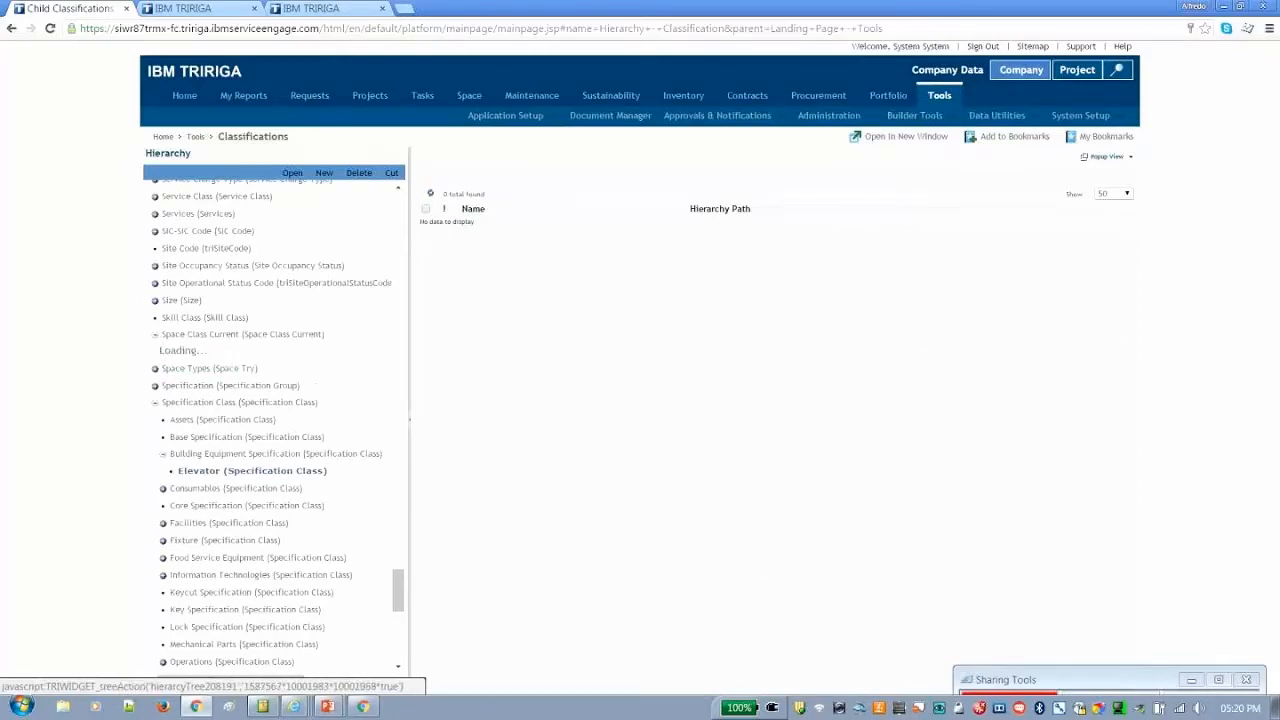
click(155, 402)
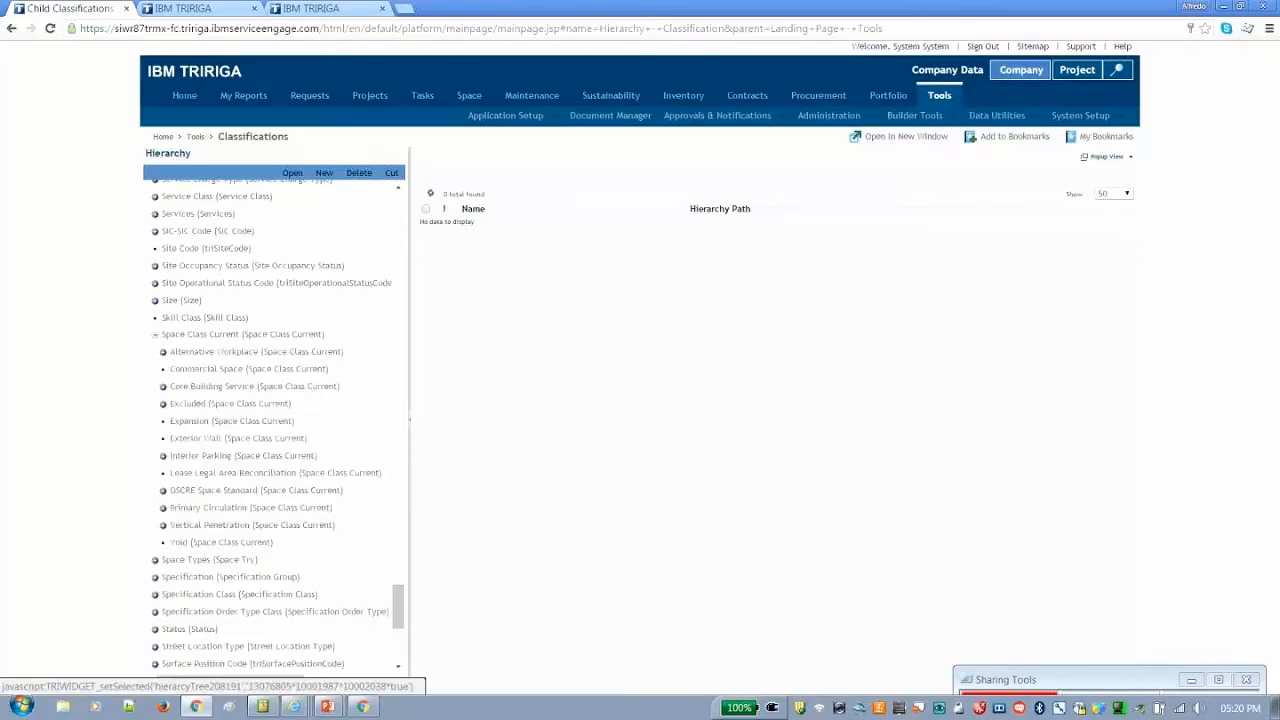
click(162, 492)
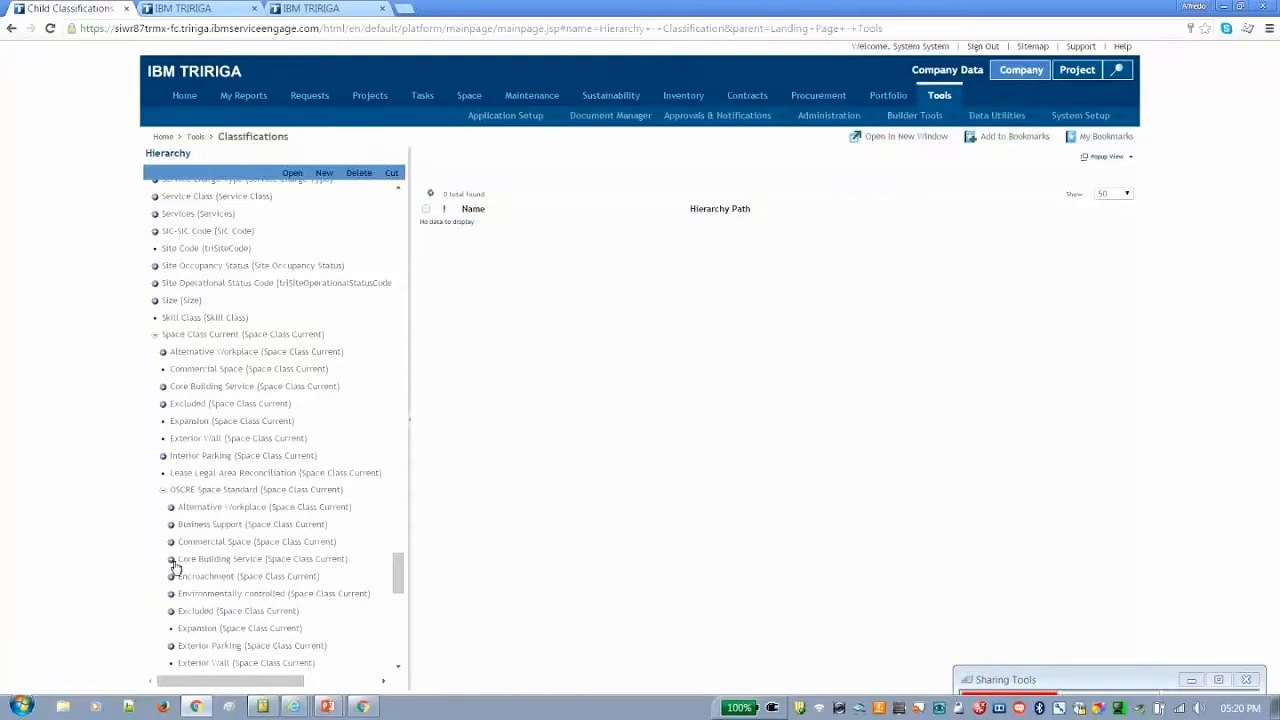
click(171, 559)
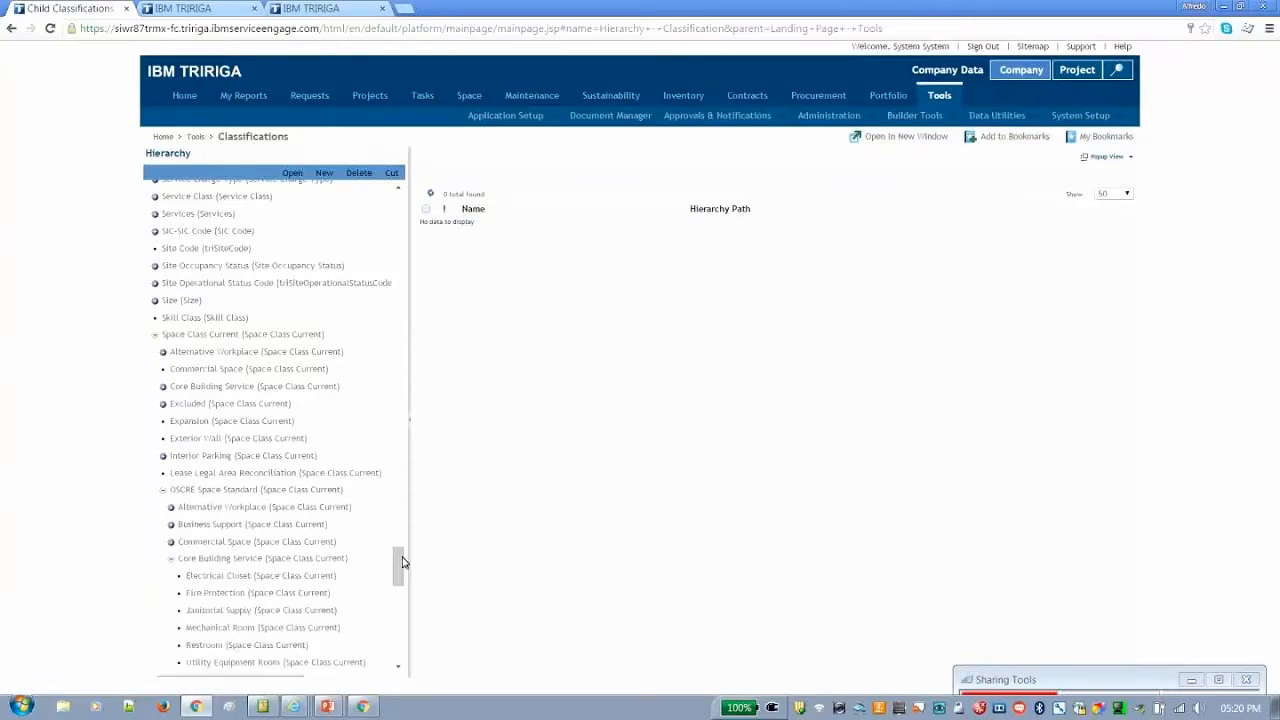
drag(402, 562, 402, 570)
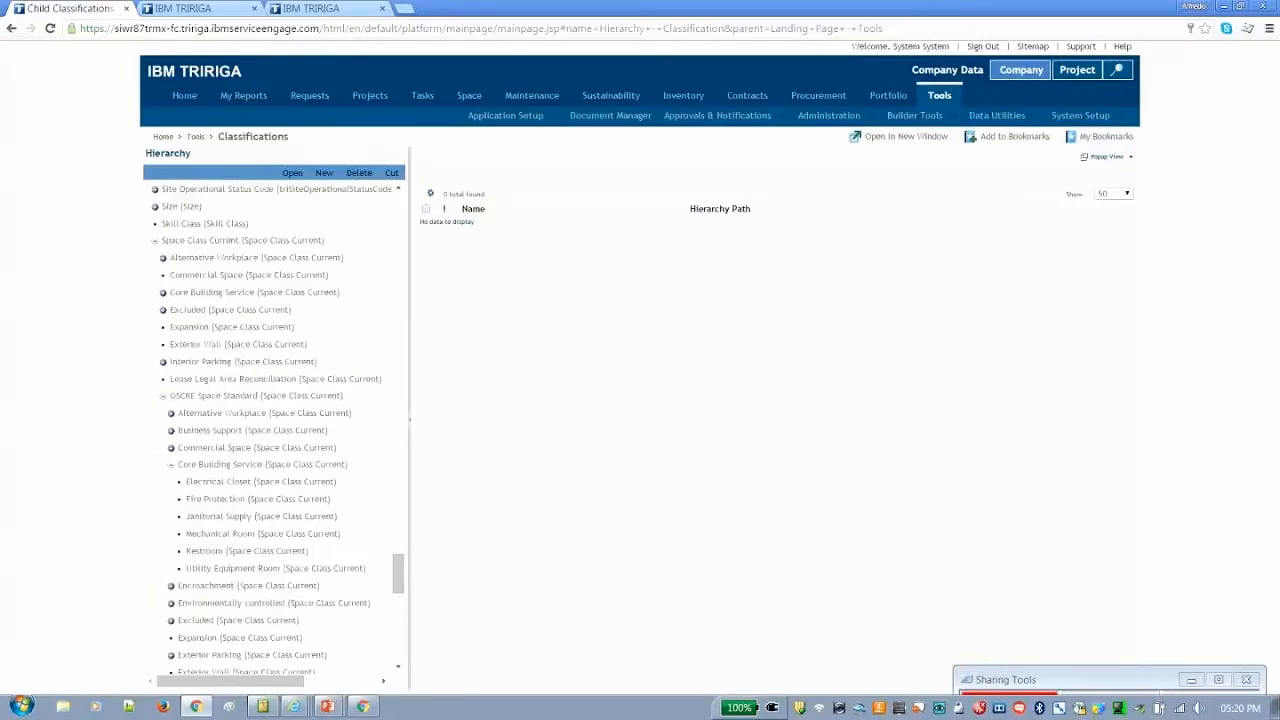
Open the Restroom space class under Core Building Service, examine its Details settings including Exclude from Assessment, and save and close it
click(212, 552)
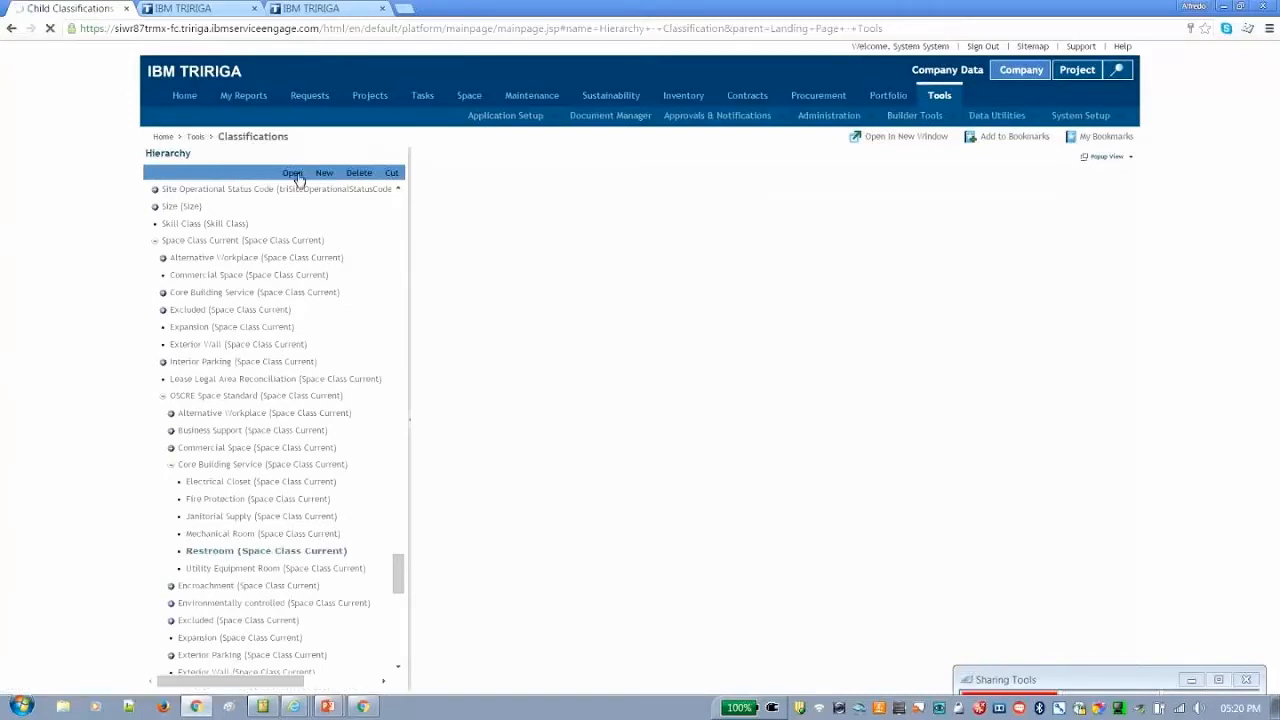
click(292, 174)
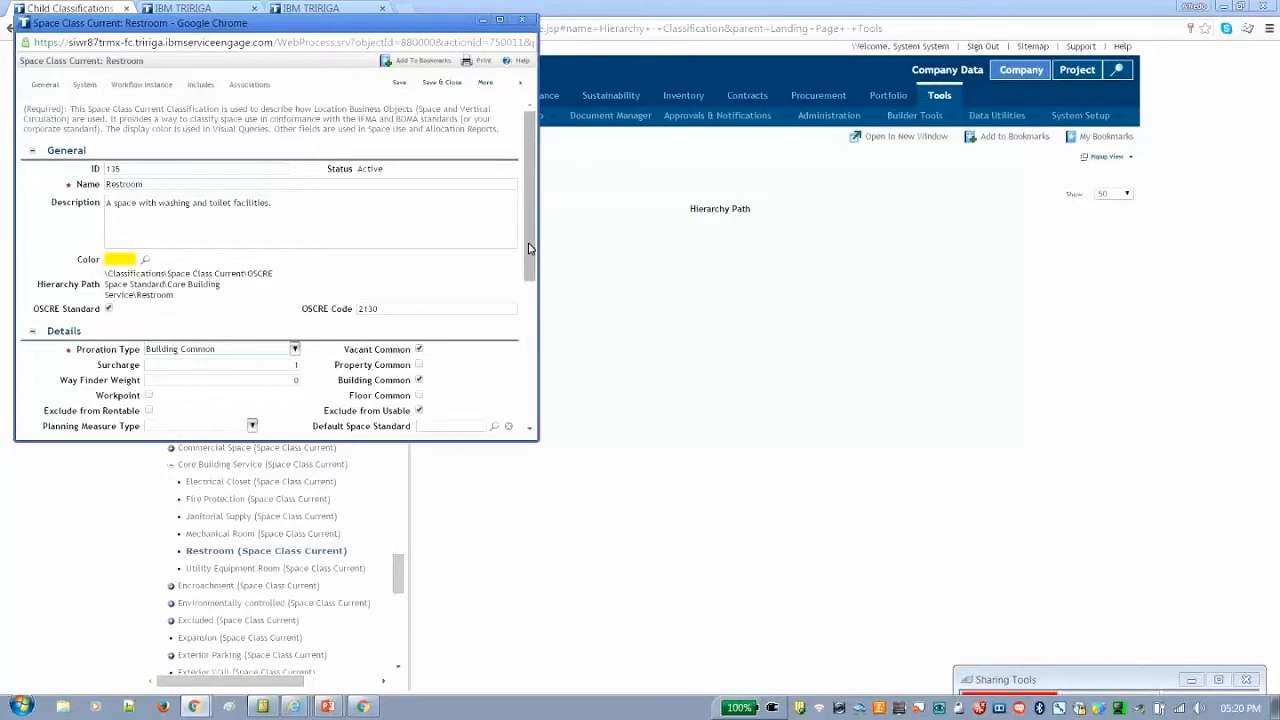
scroll(271, 333, down, 2)
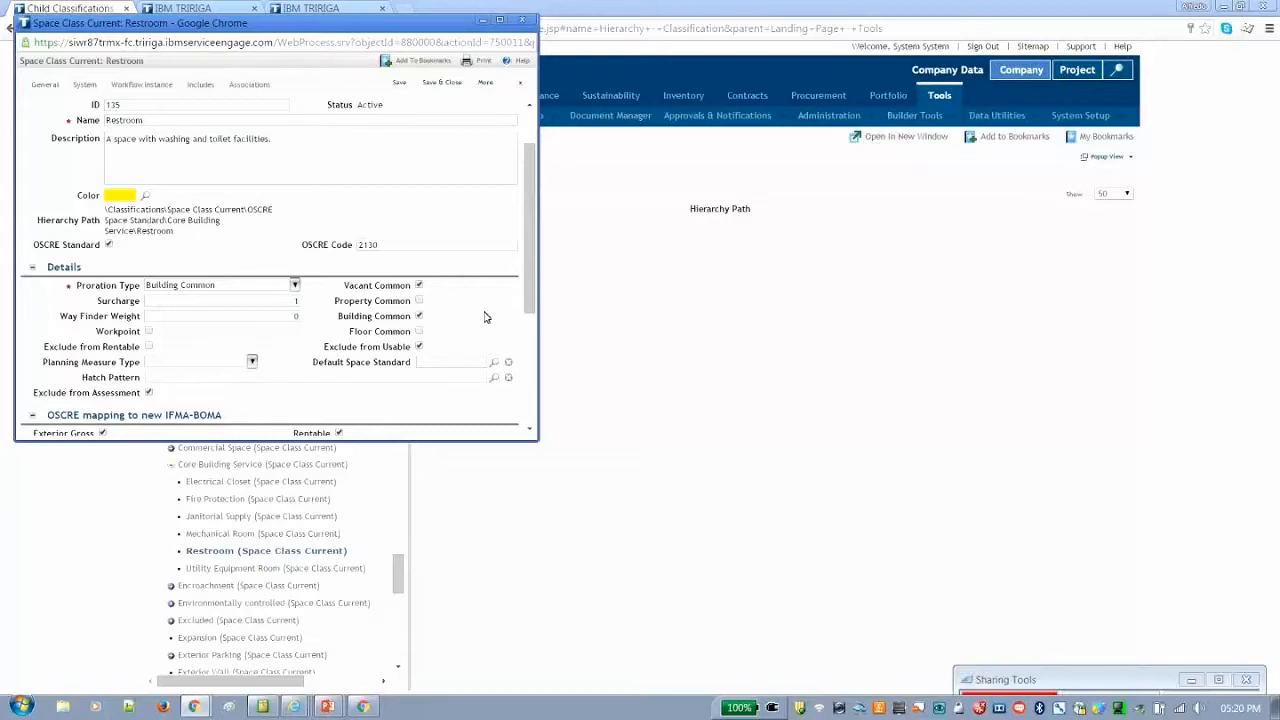
click(443, 82)
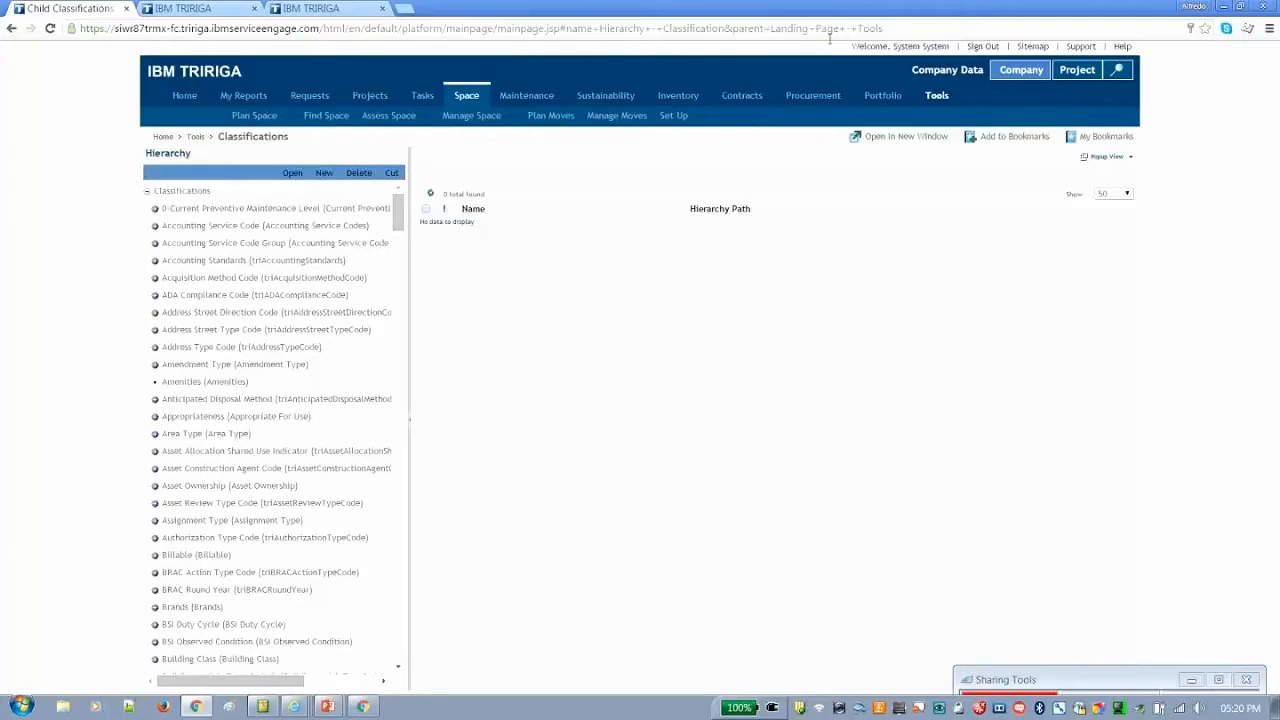
Sign out of the administrator session and log in to Space Management with the space account's user ID and password
click(982, 47)
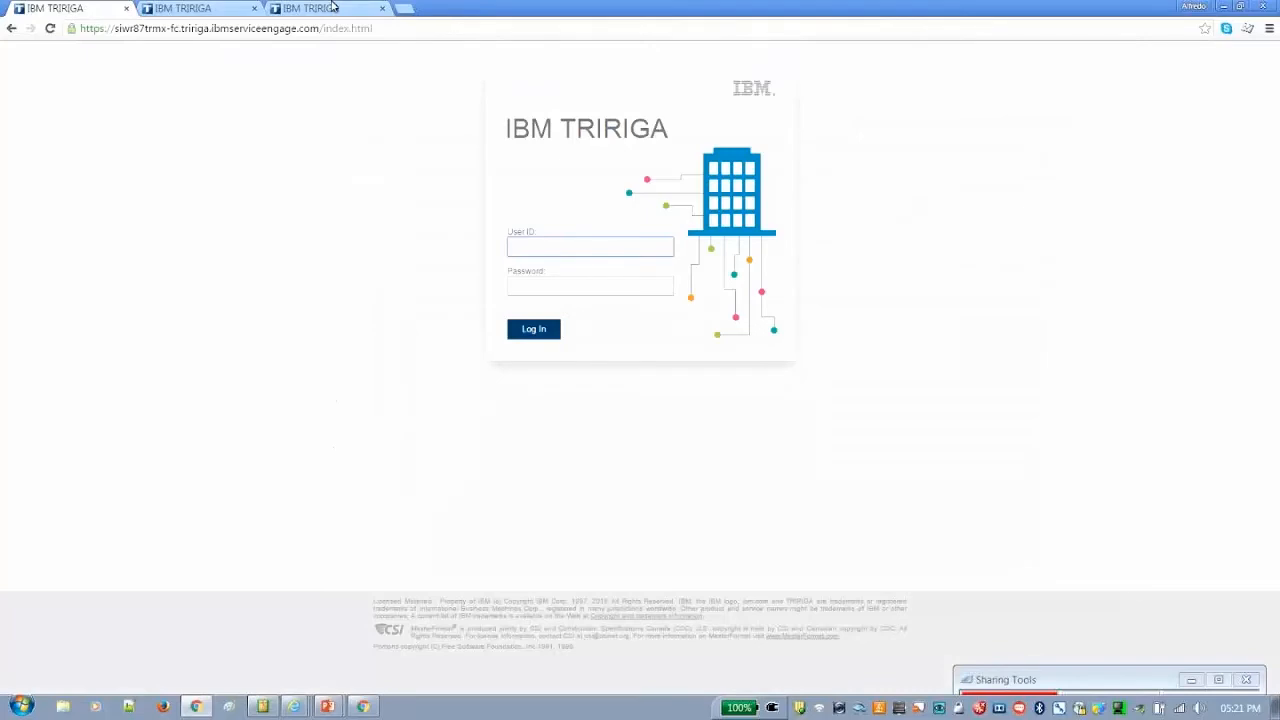
click(333, 7)
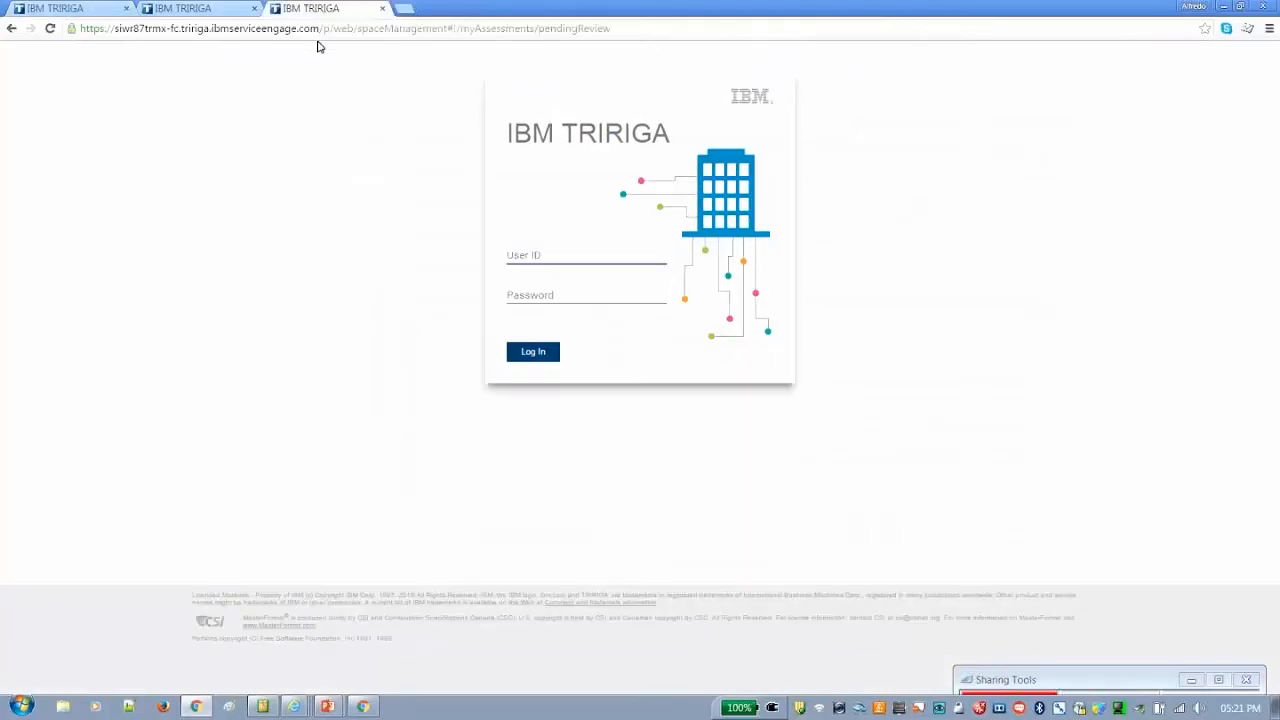
click(562, 257)
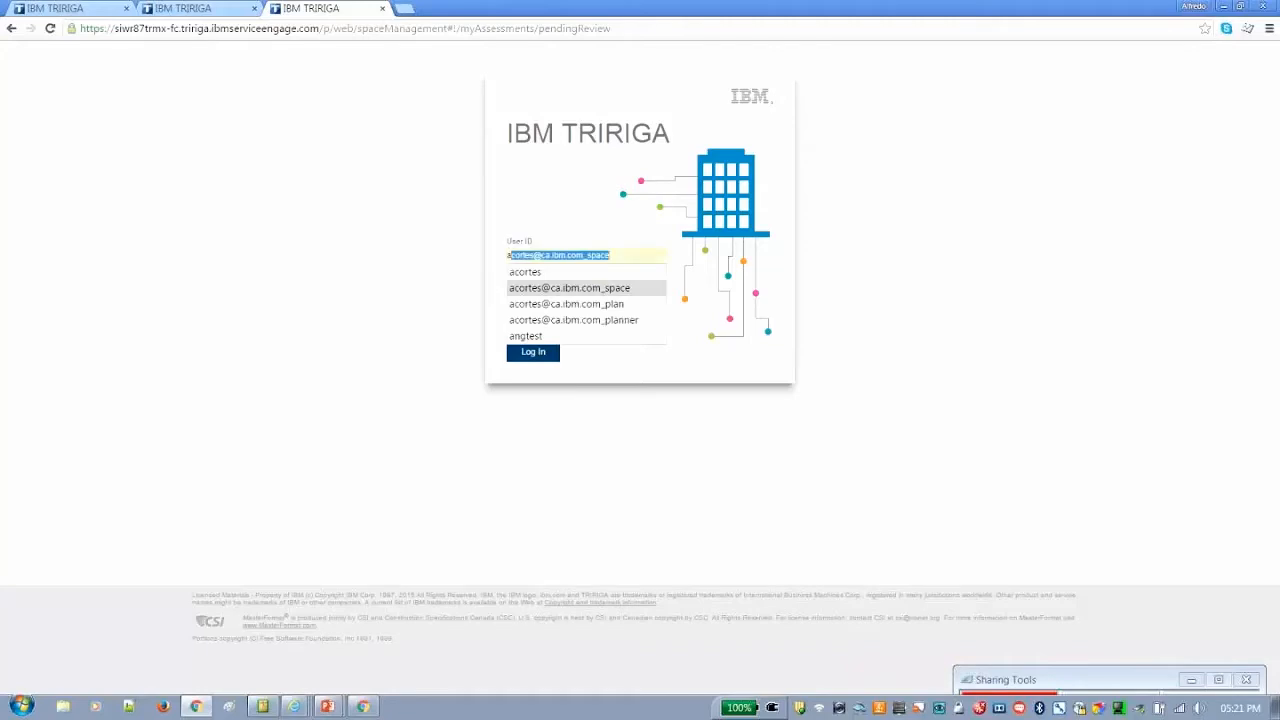
key(Tab)
text(••••••••)
key(Return)
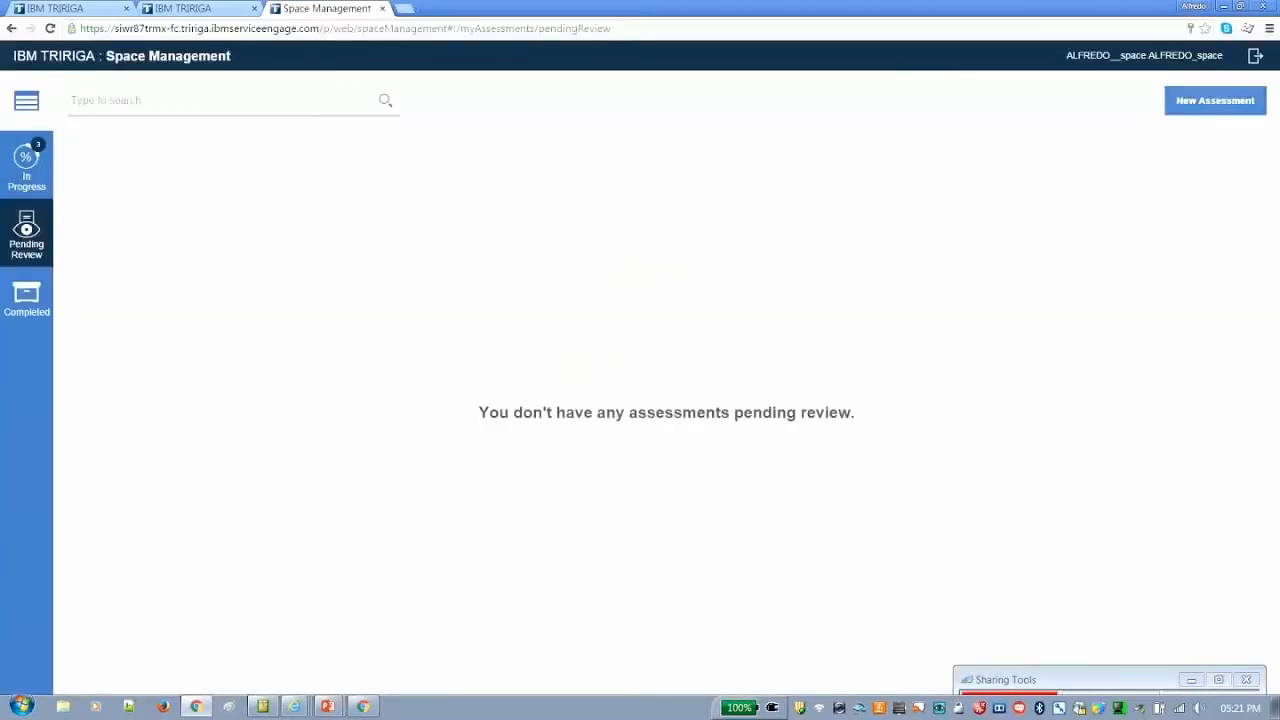
Start a new assessment for Charlotte Watson Center, 02 - Second Floor, with the description "Auto Aprove TTEC Demo"
click(1221, 102)
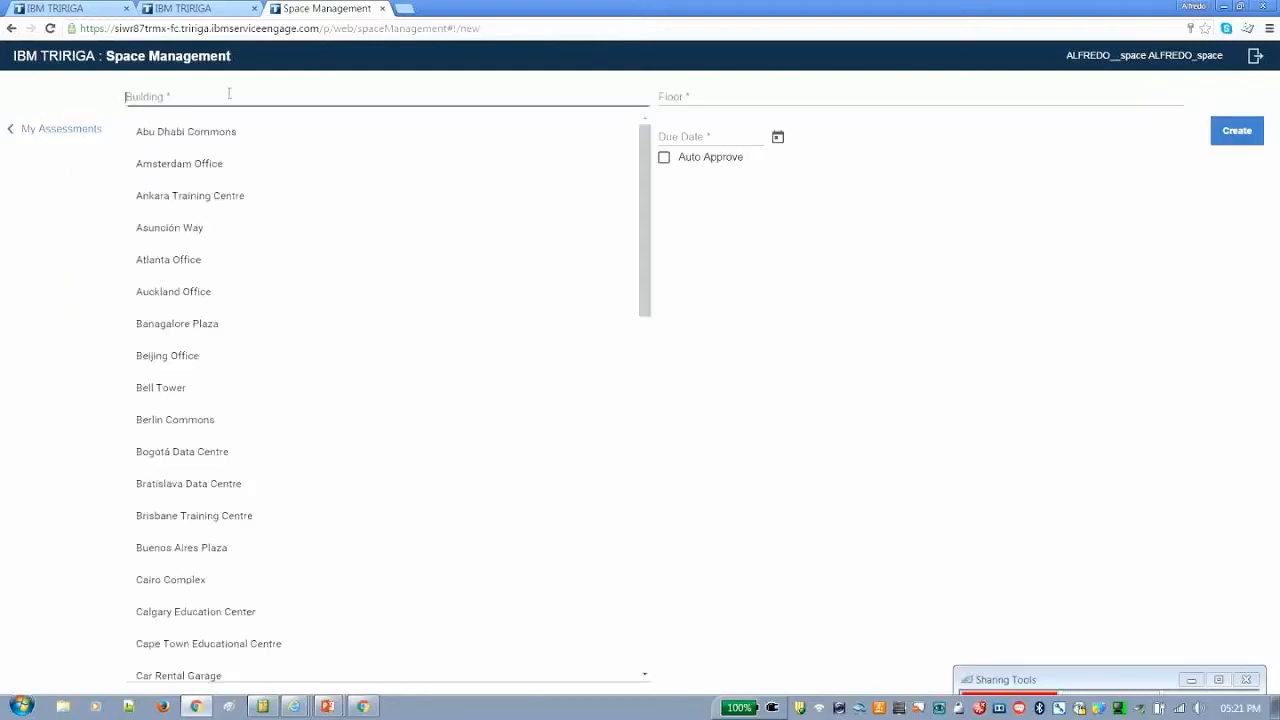
text(ch)
click(216, 133)
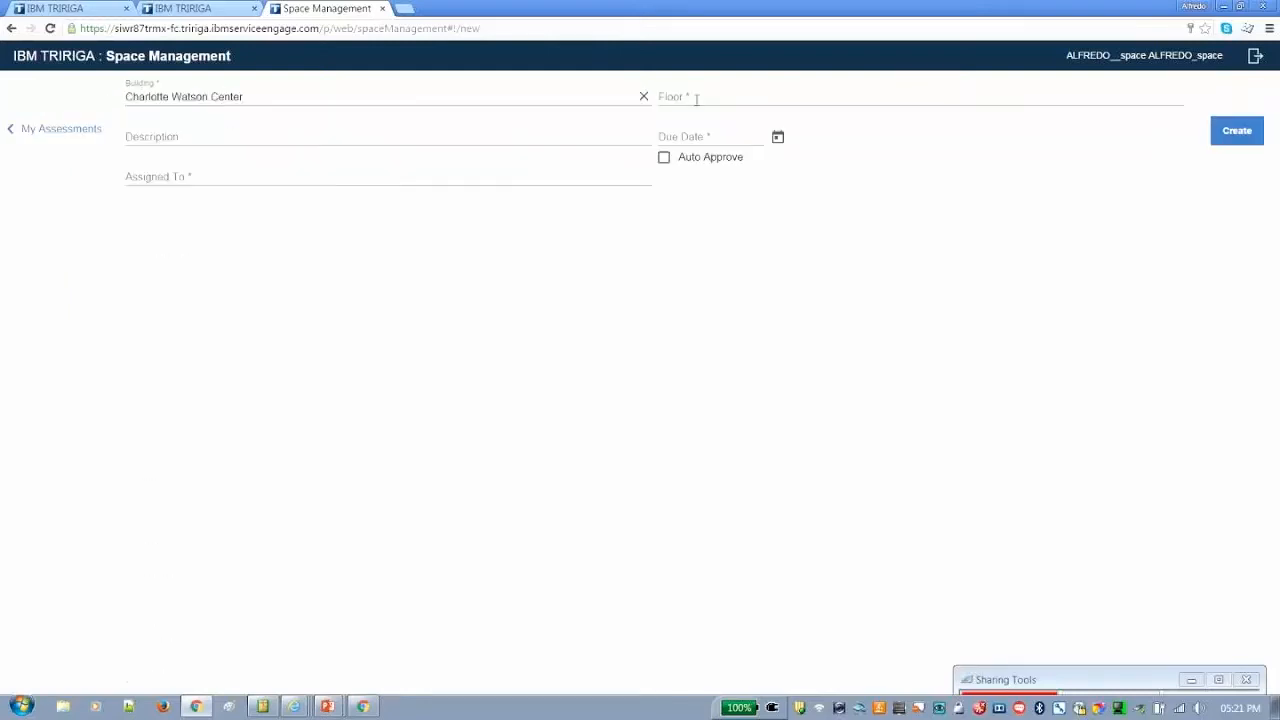
click(697, 98)
click(704, 164)
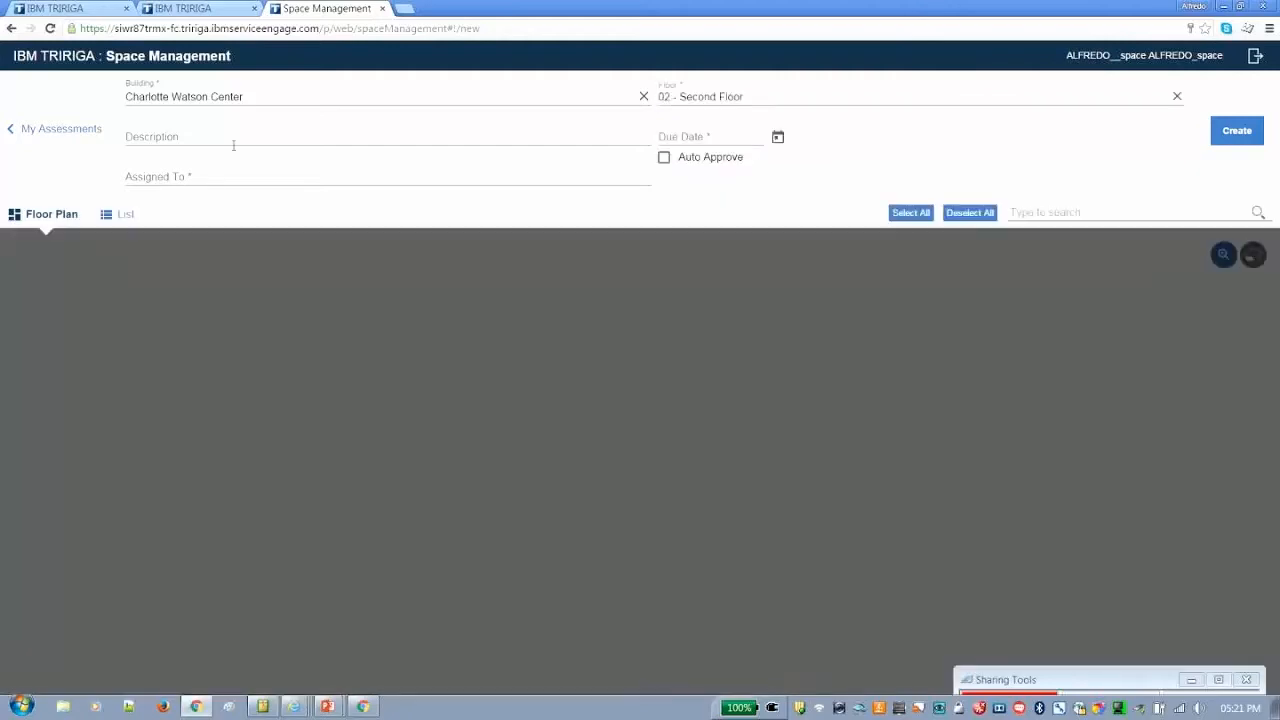
click(231, 140)
text(Auto Aprove TTEC Demo)
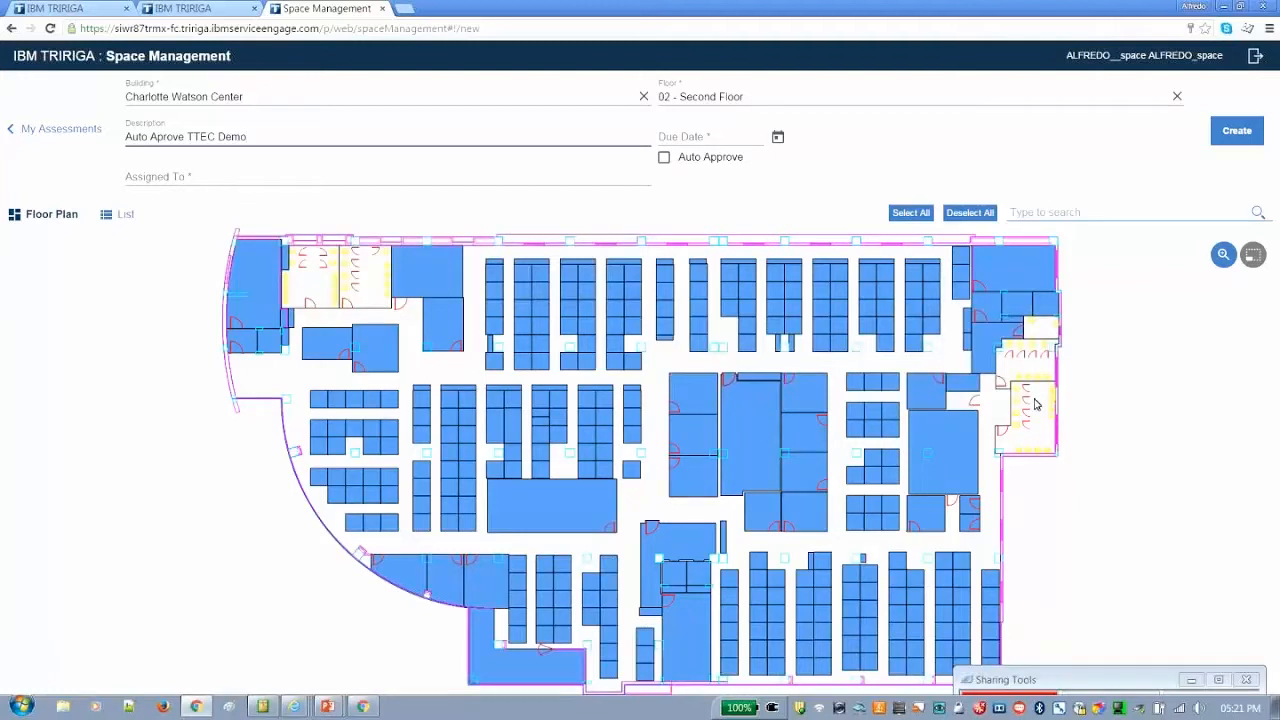
Deselect all spaces on the second-floor plan and set the assessment's due date to 12/11/2015
click(1049, 433)
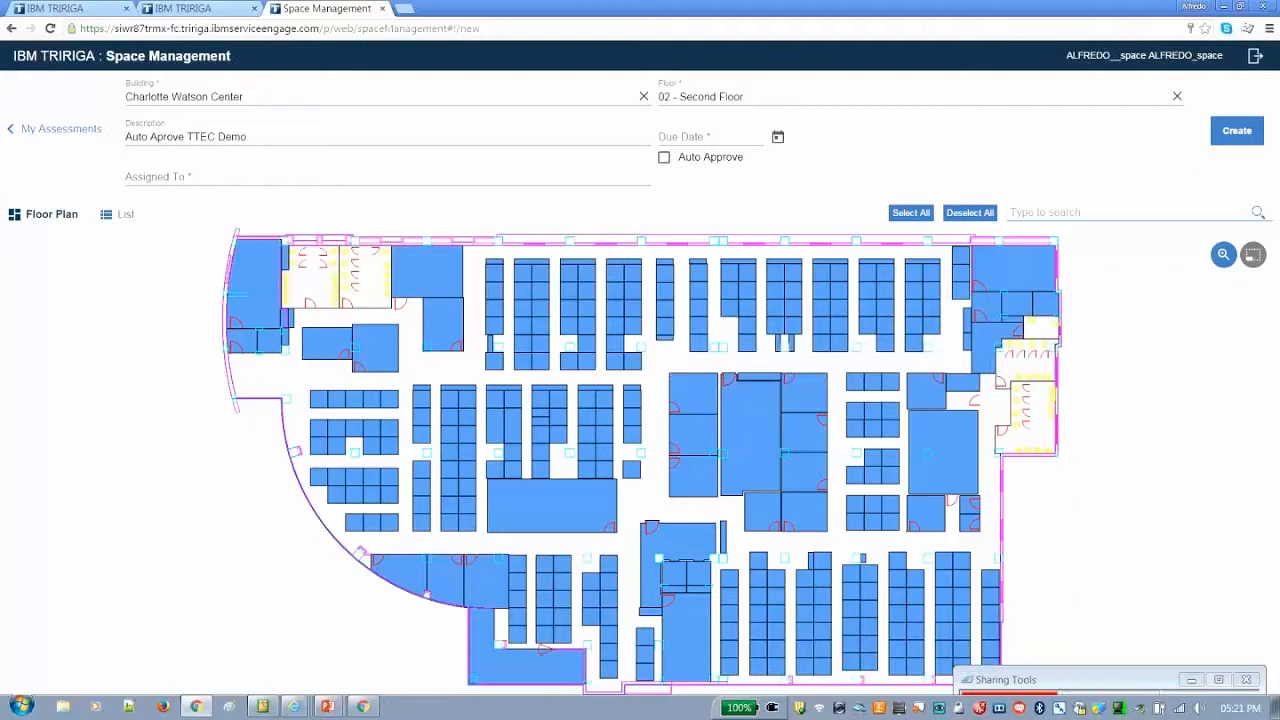
click(970, 213)
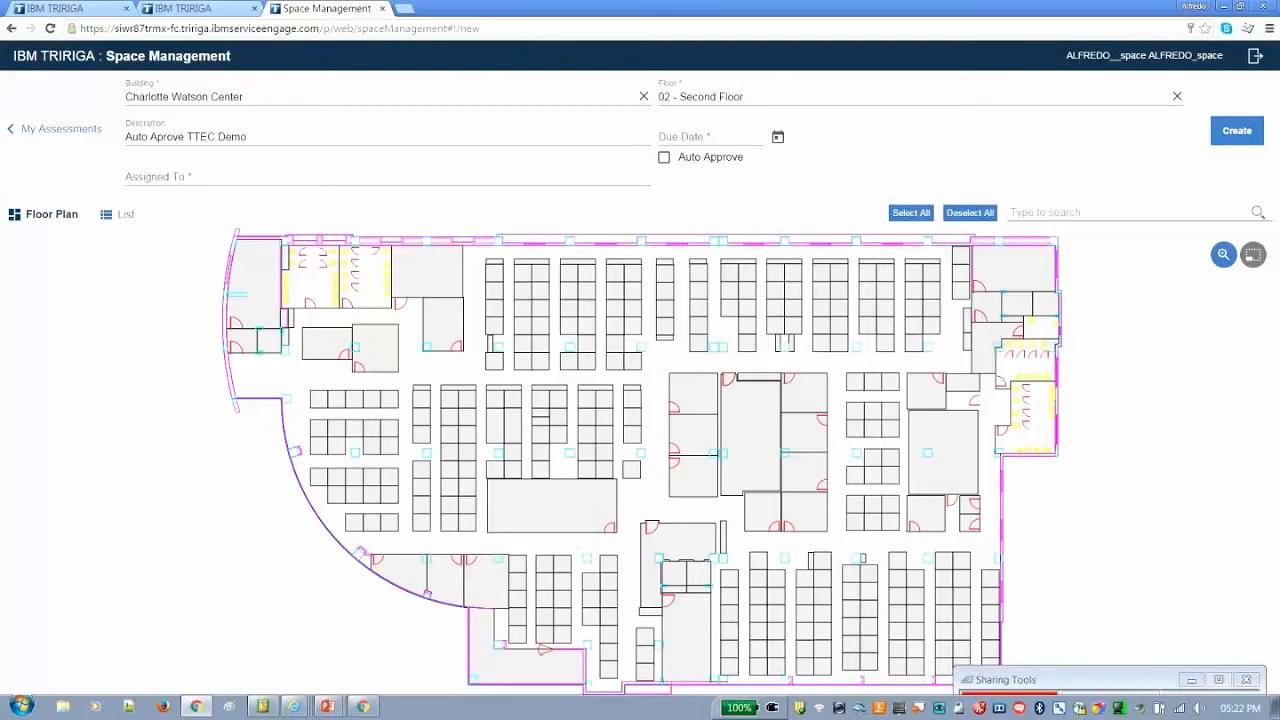
click(777, 138)
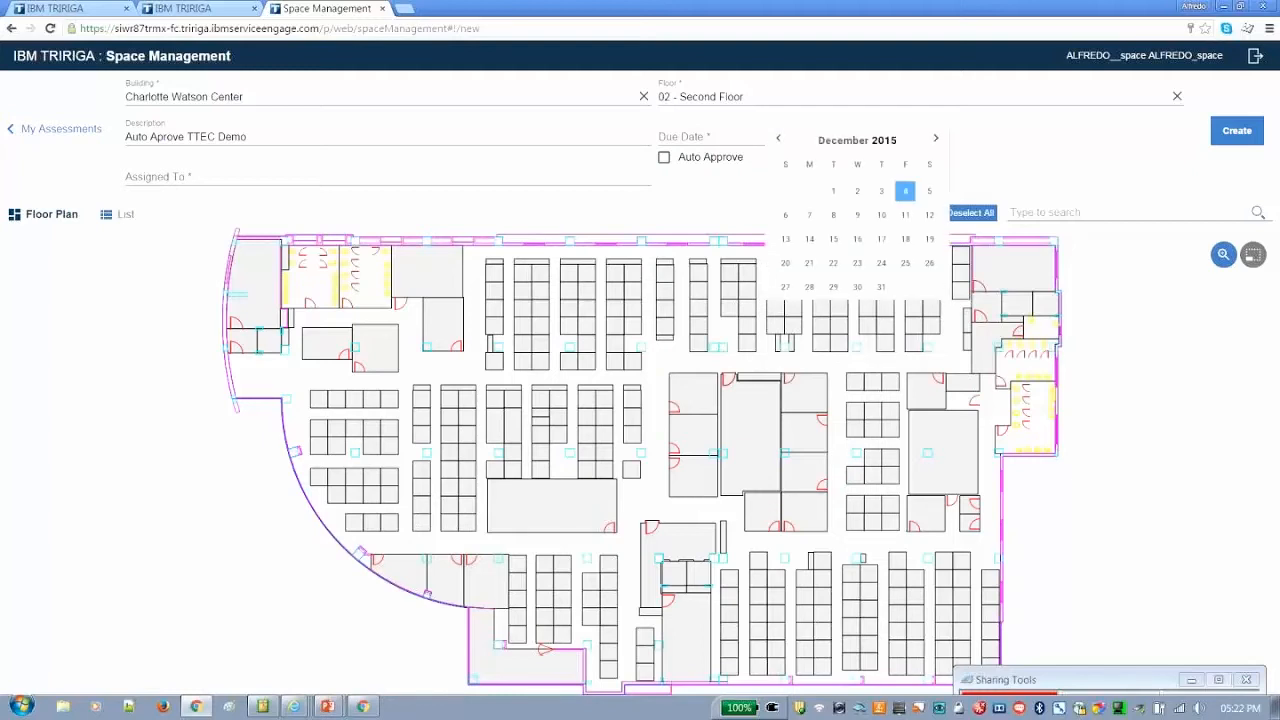
click(905, 216)
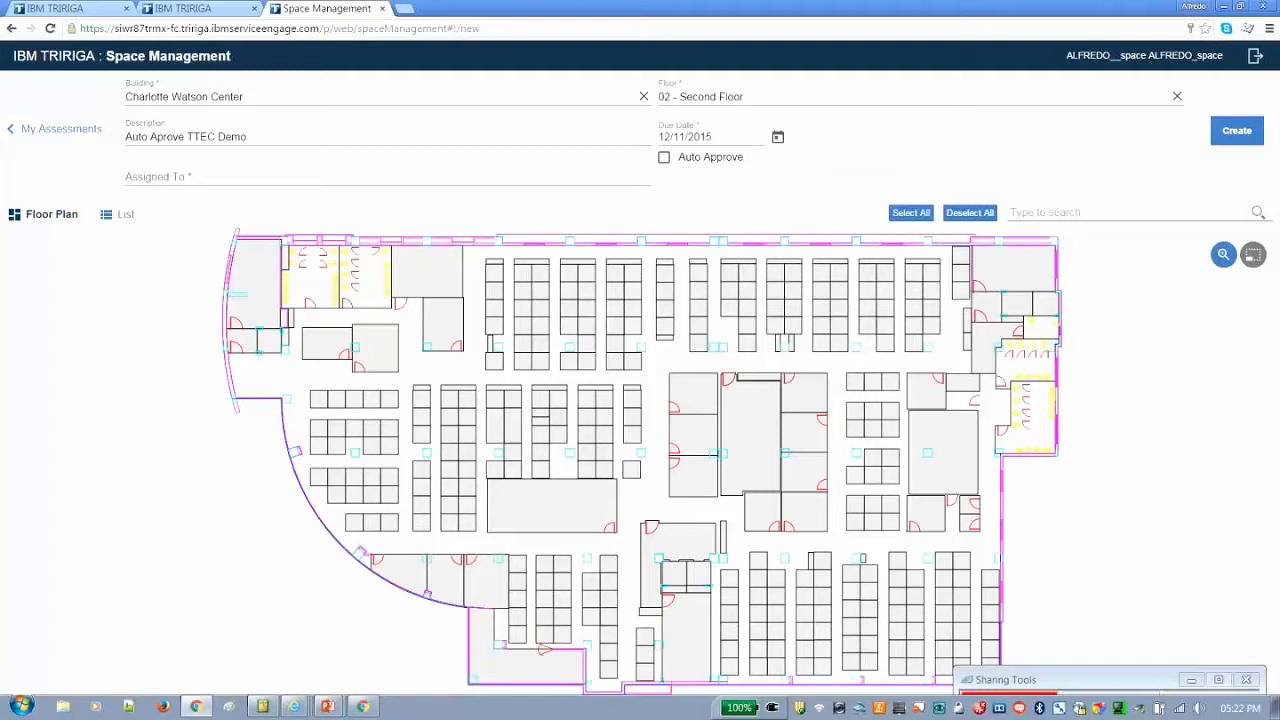
Assign the assessment to the planner account and create it with only the large room in the plan's northeast corner selected
click(303, 181)
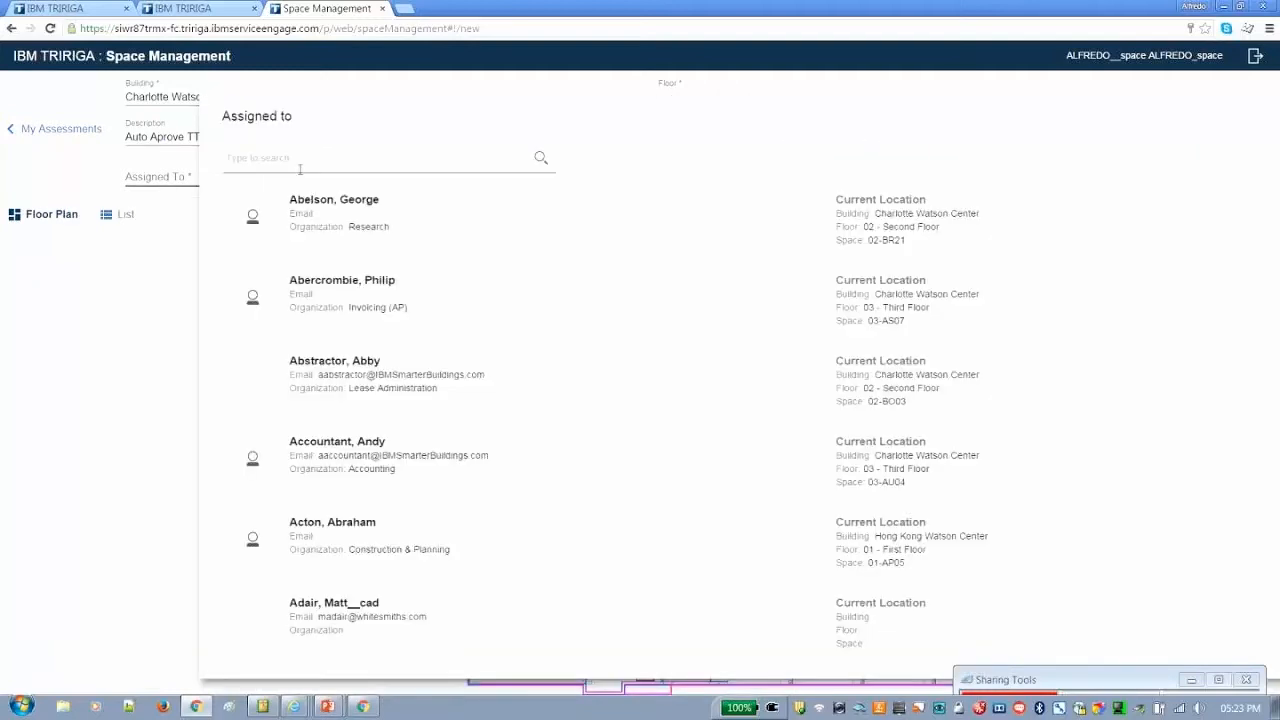
text(al)
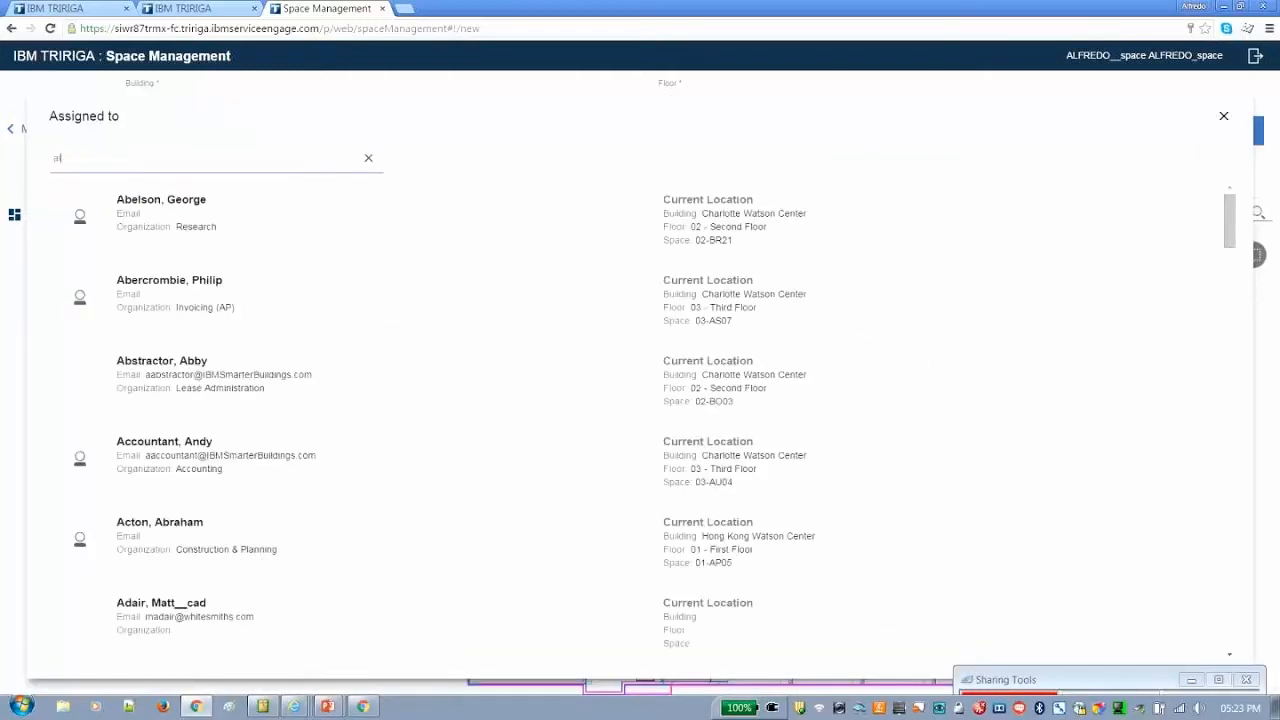
text(f)
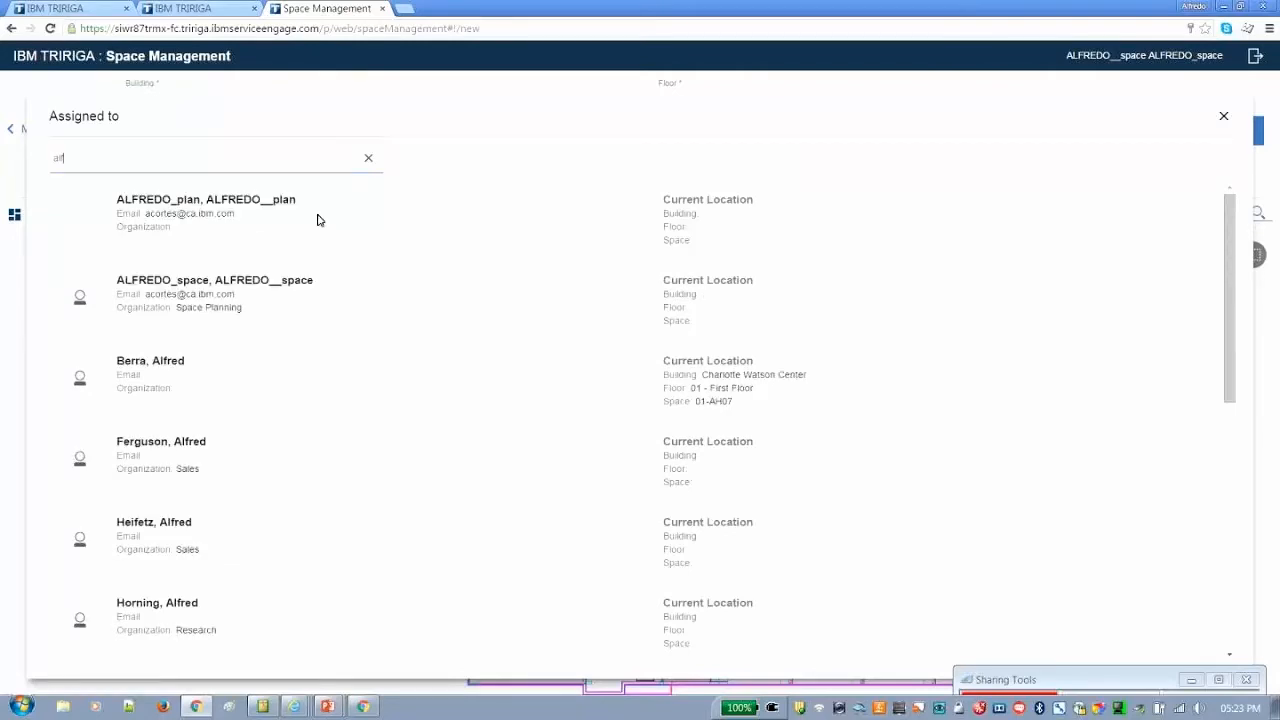
click(319, 219)
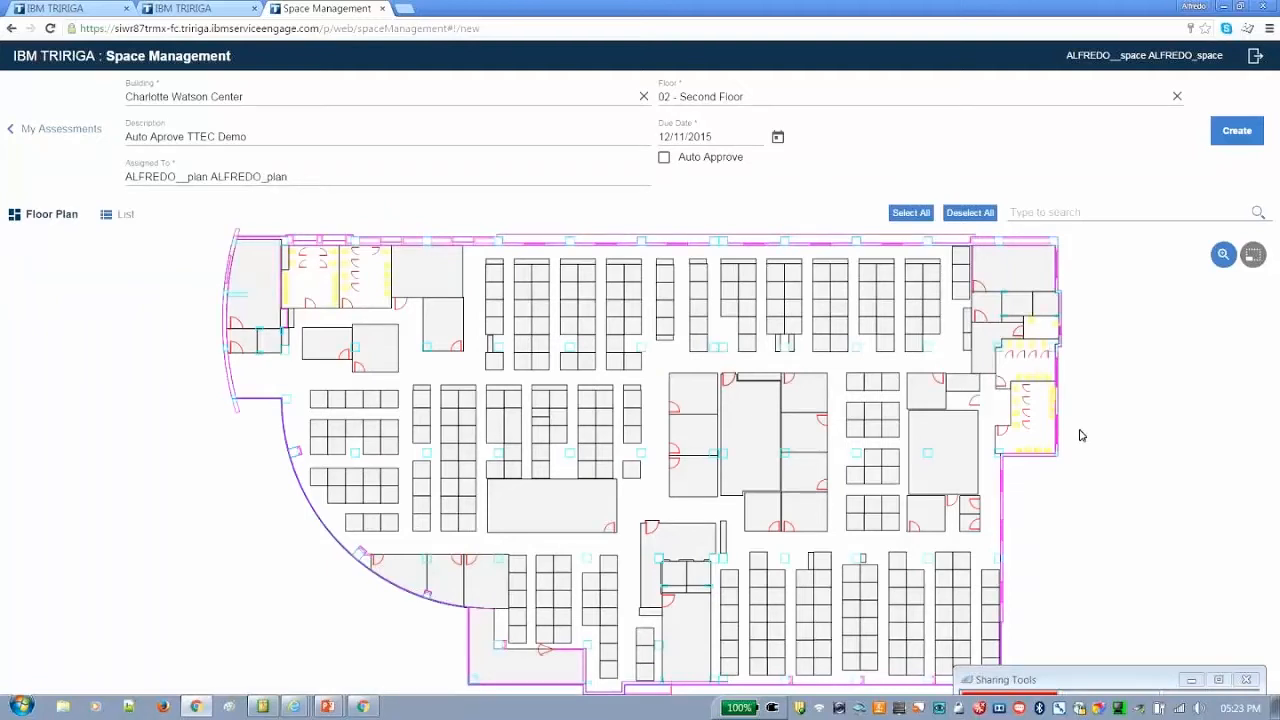
click(1008, 269)
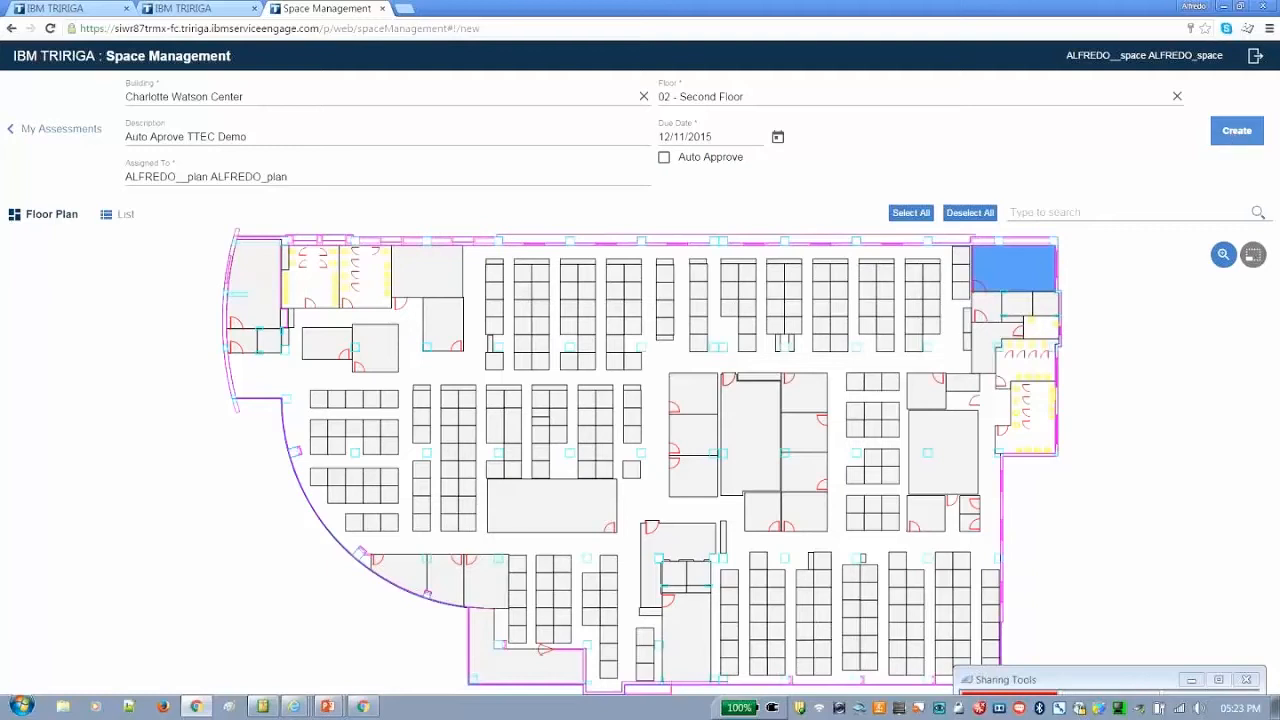
click(1232, 132)
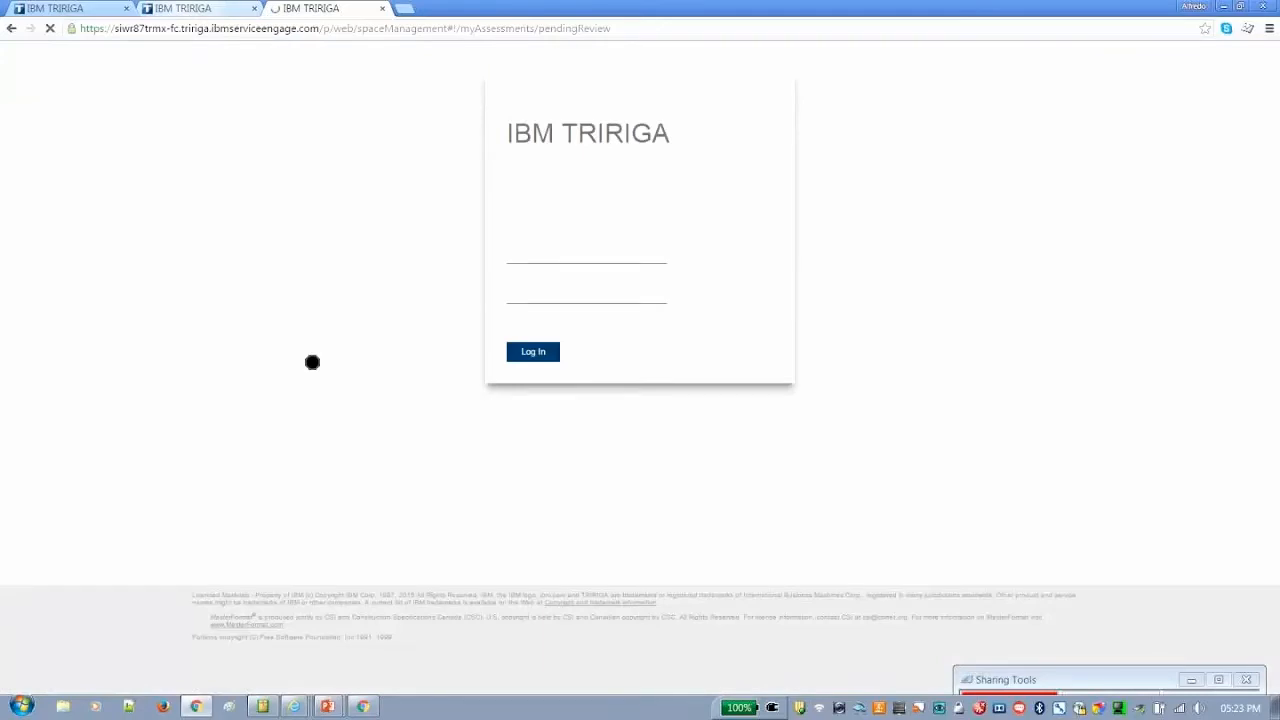
Switch to the Space Assessment session and log in with the planner account's user ID and password
click(190, 8)
click(266, 391)
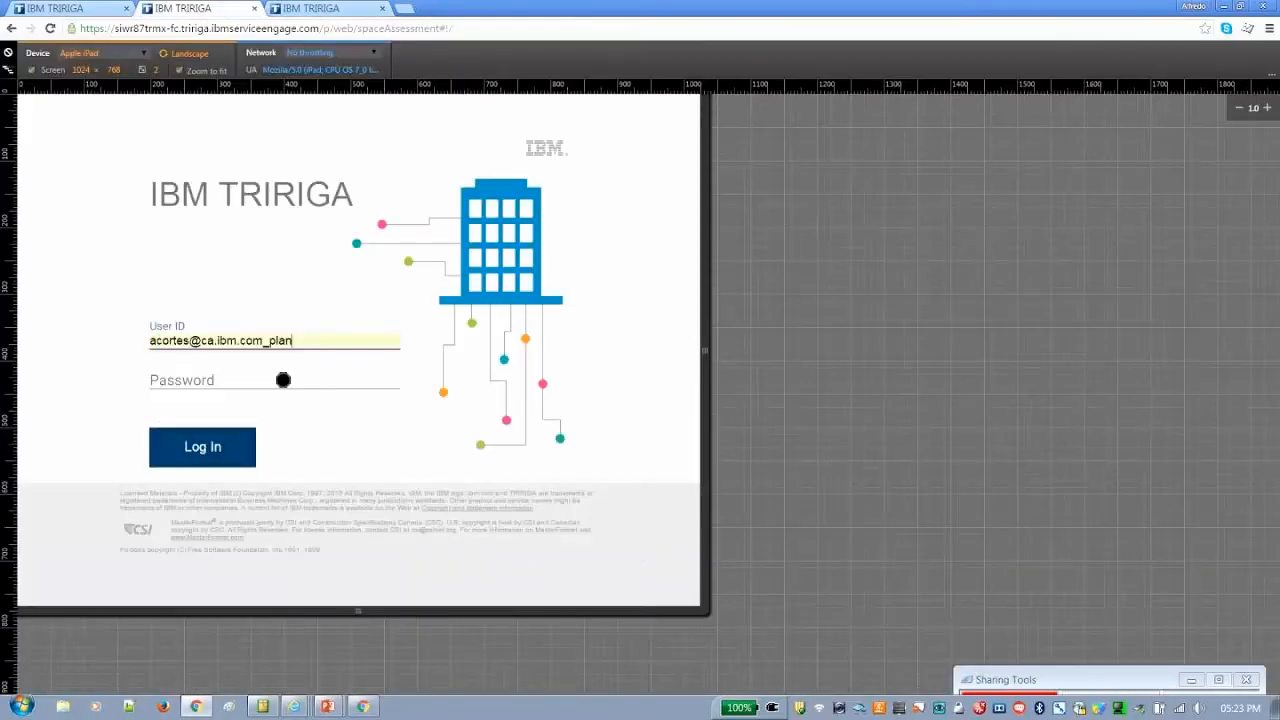
click(275, 372)
text(********)
click(224, 444)
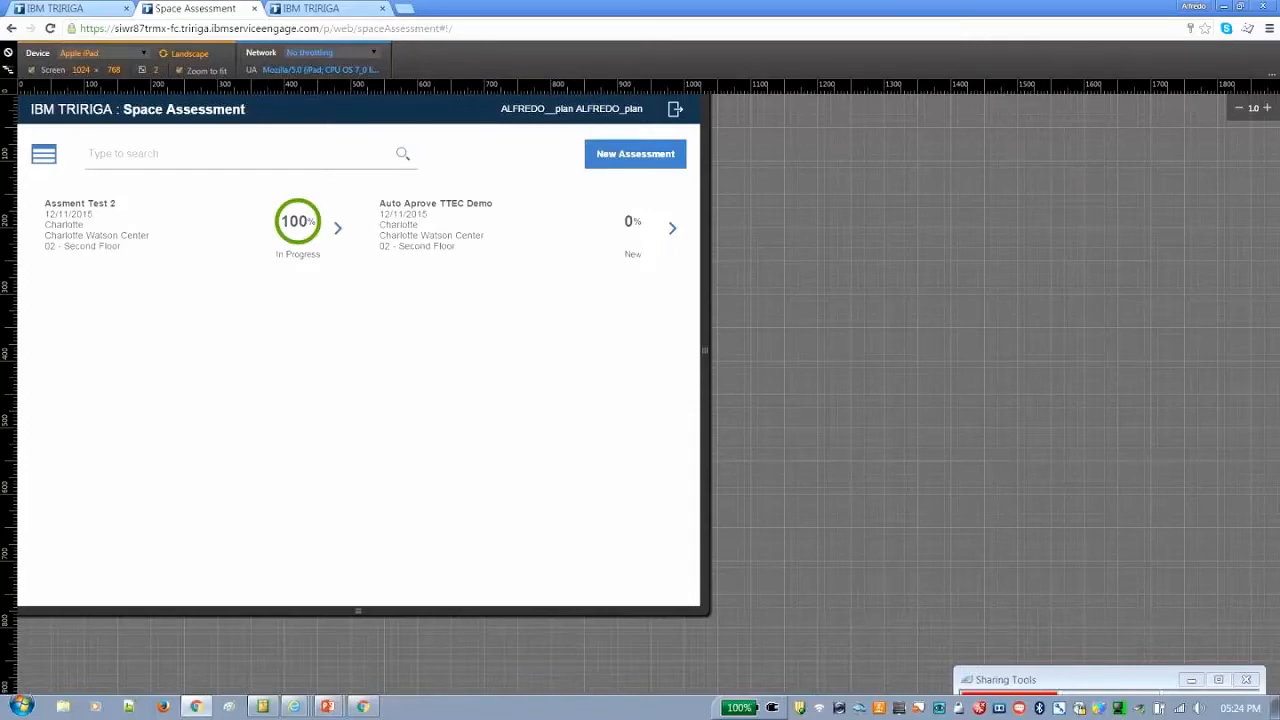
Verify Space 02-BQ02 in the Auto Aprove TTEC Demo assessment and complete the assessment
click(672, 228)
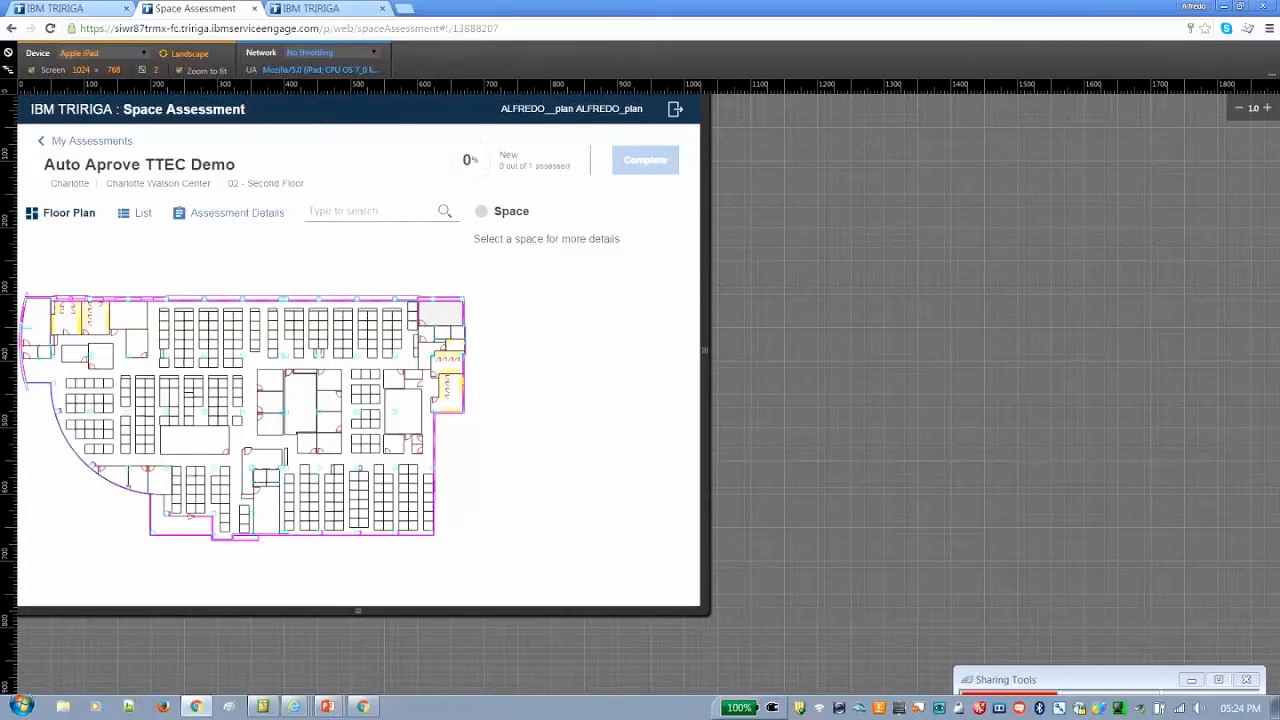
click(447, 318)
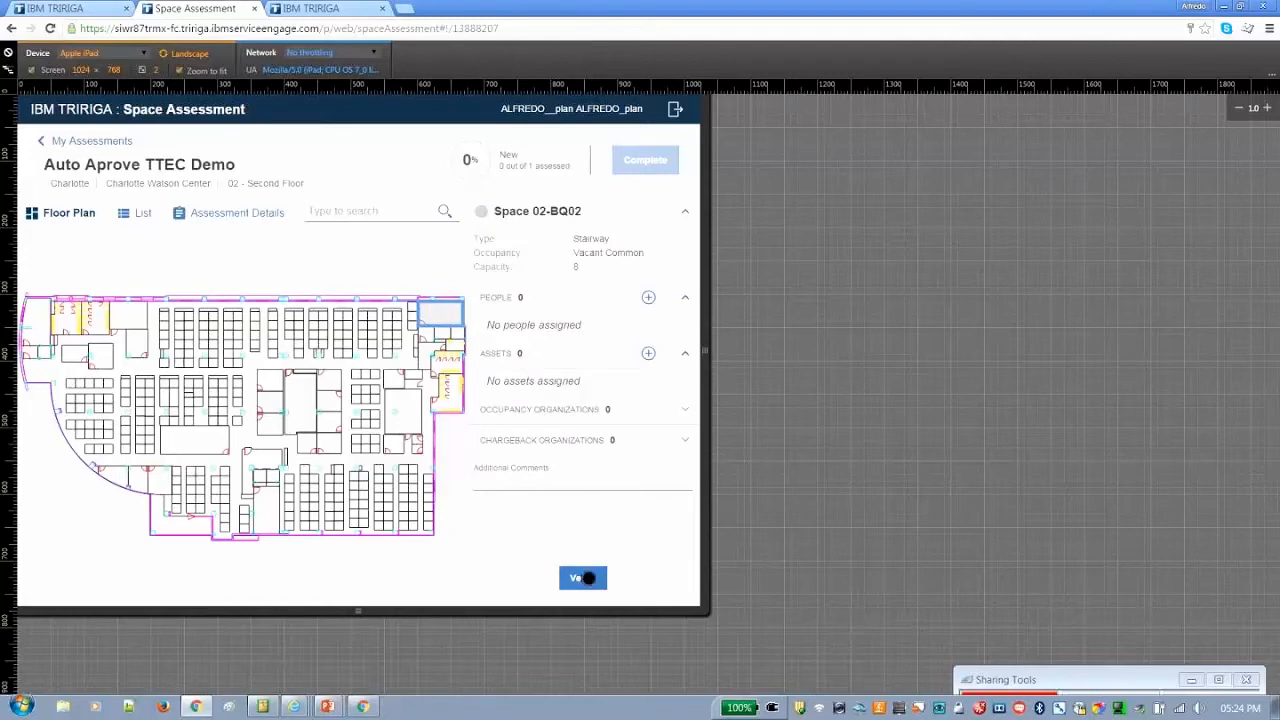
click(589, 578)
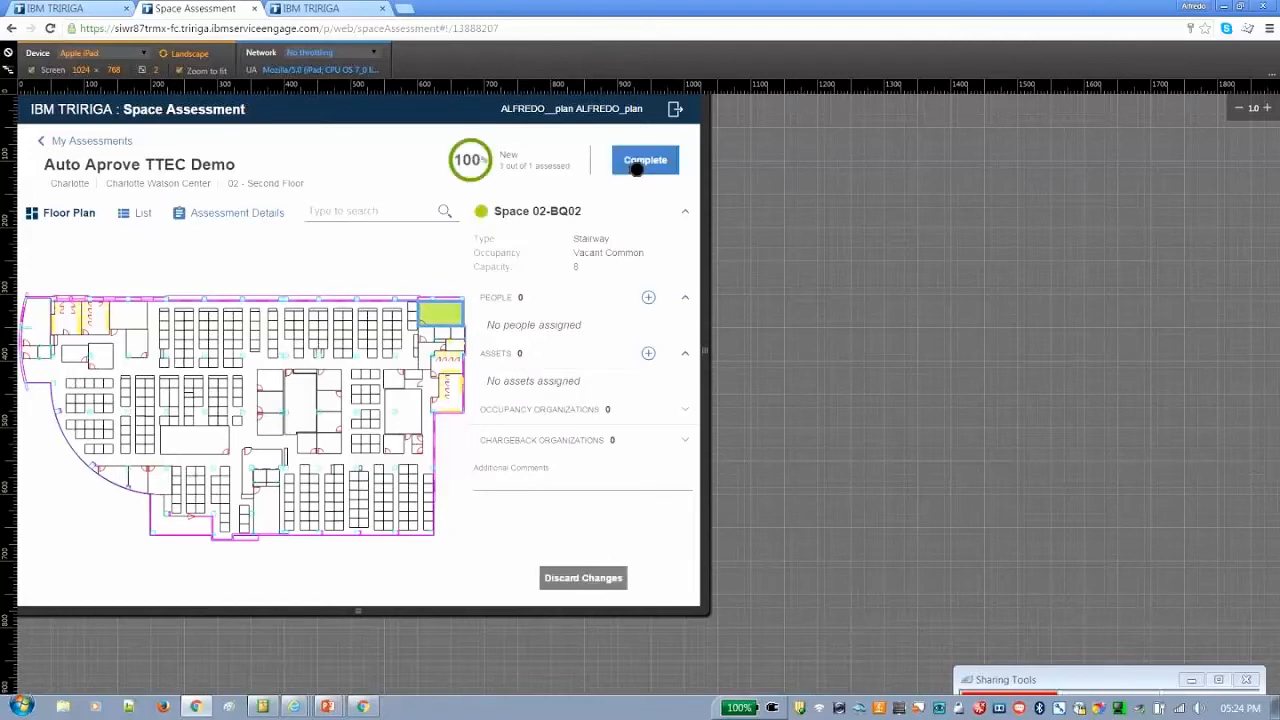
click(640, 165)
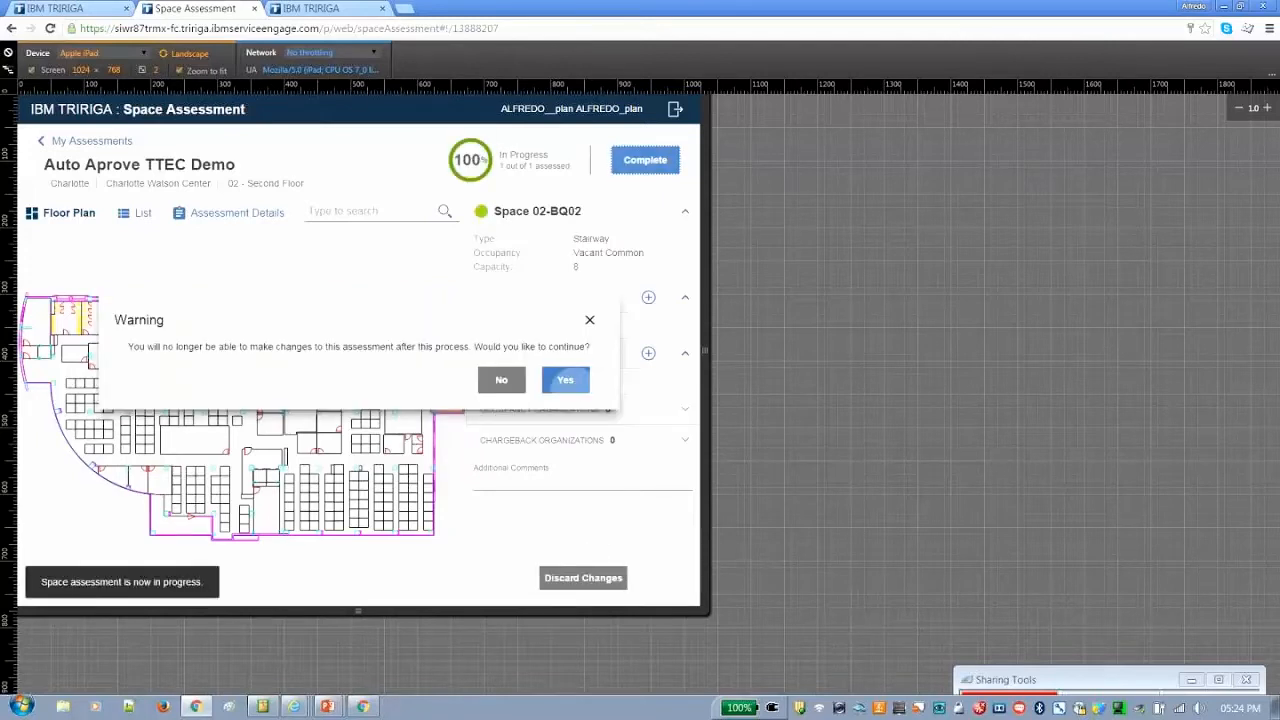
click(565, 380)
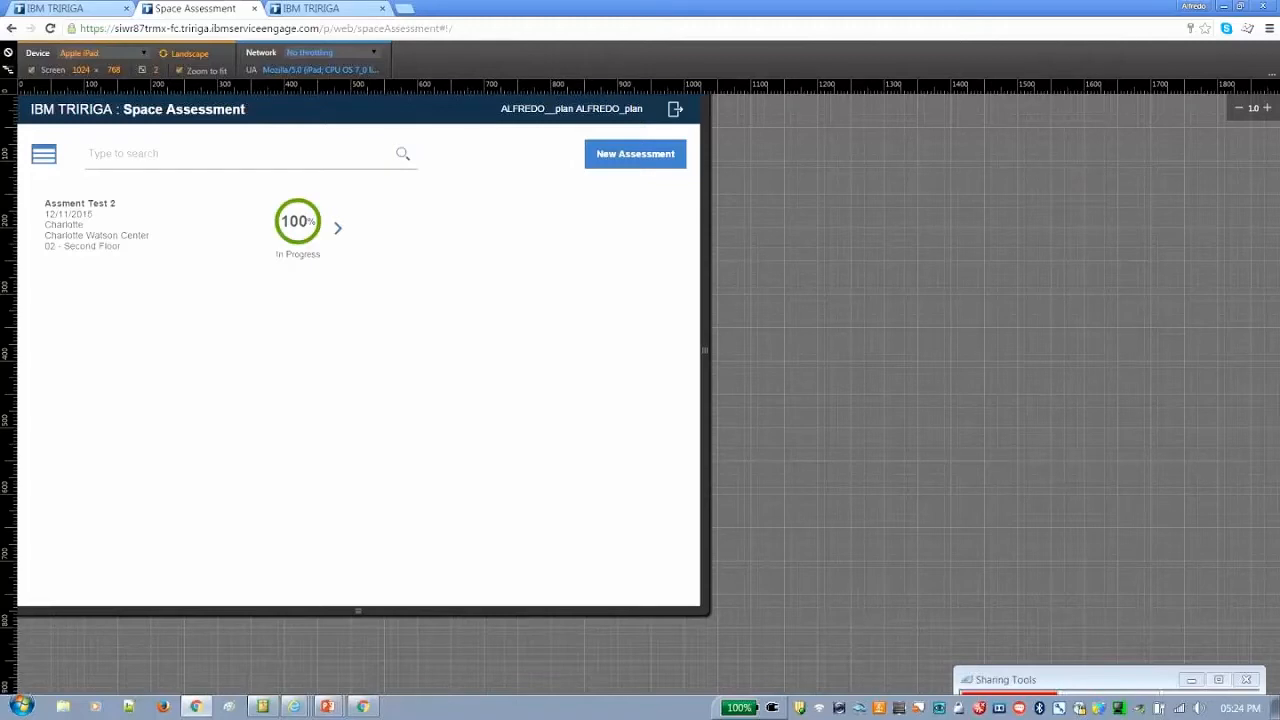
Log out of Space Assessment and log back in to Space Management with the space account's user ID and password
click(628, 152)
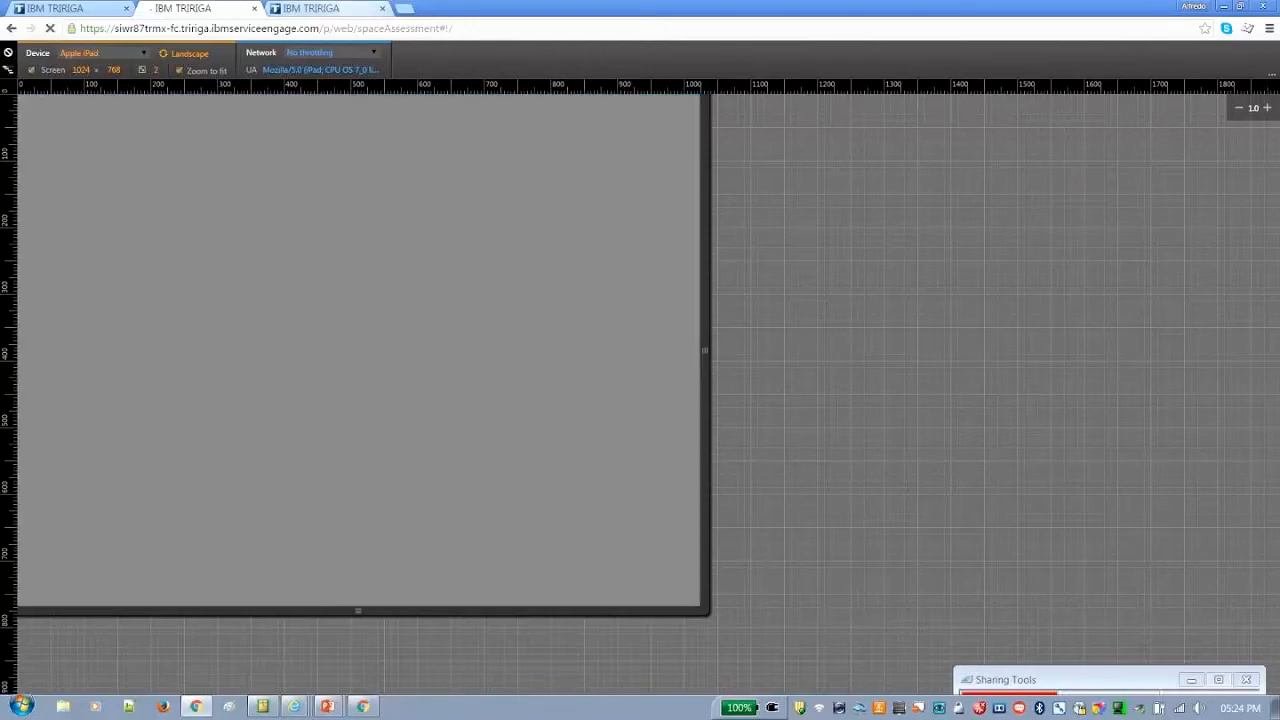
click(335, 7)
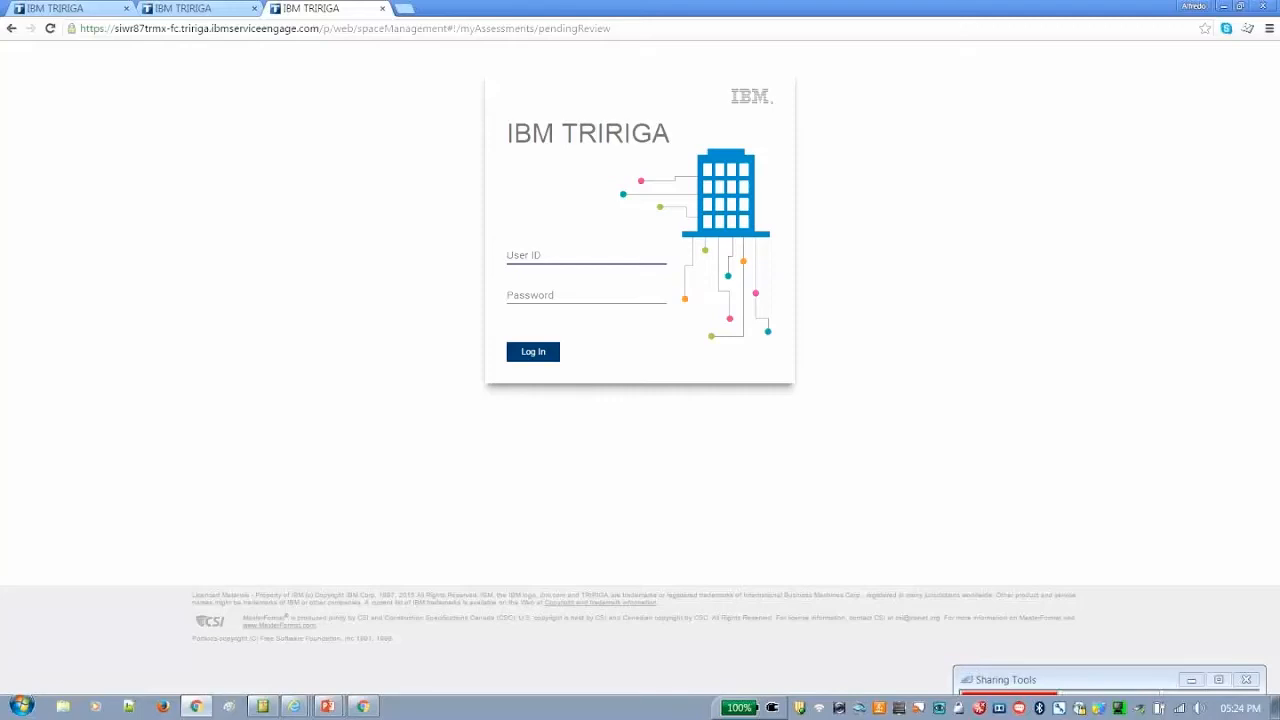
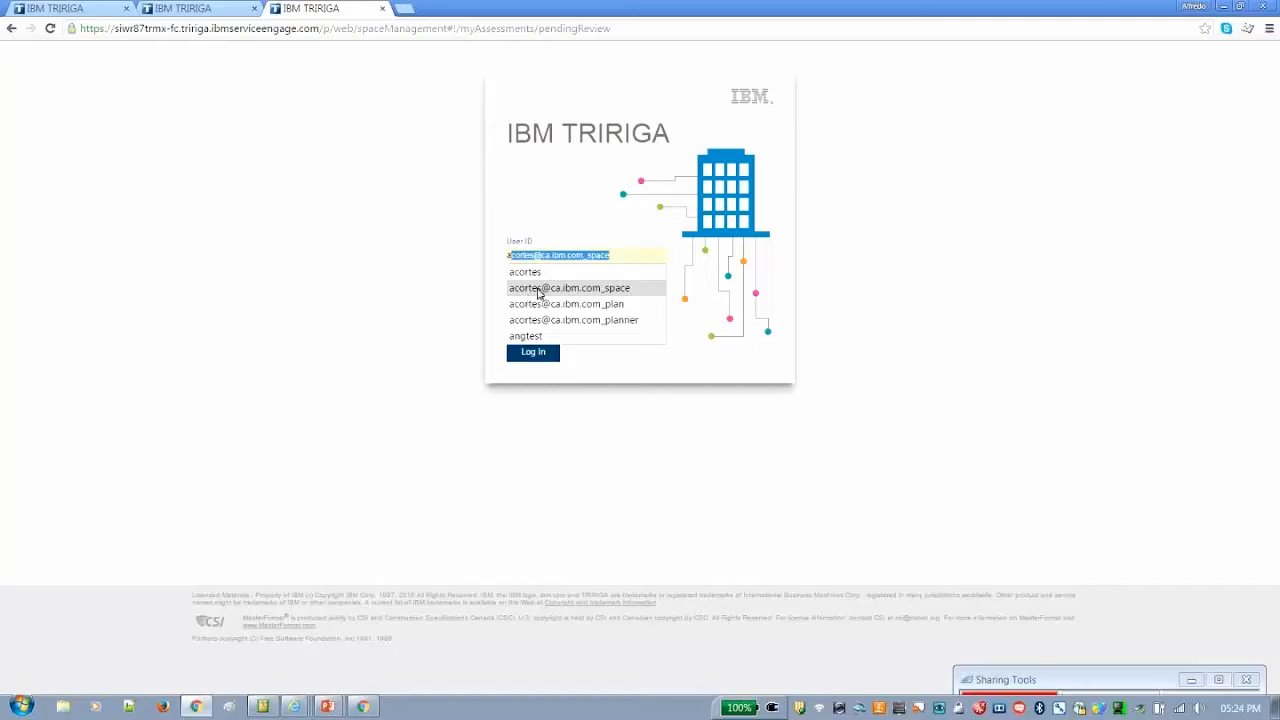
click(540, 289)
key(Tab)
text(•••••••)
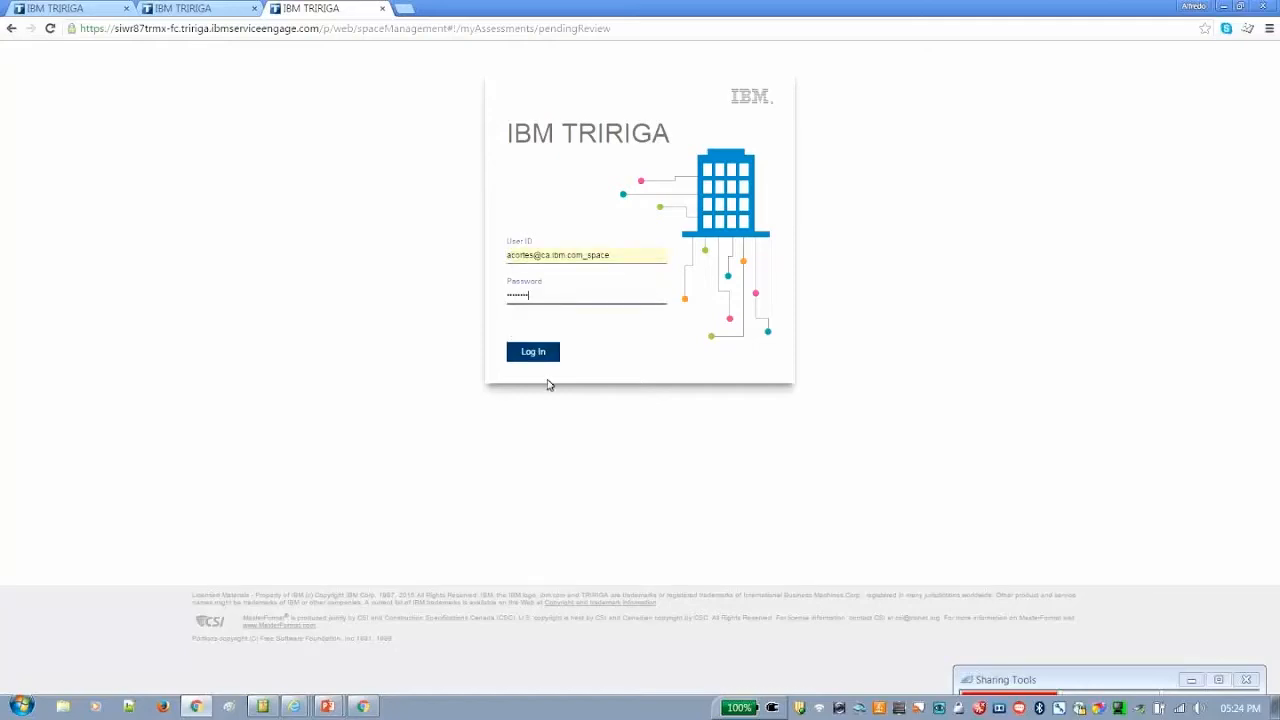
click(540, 362)
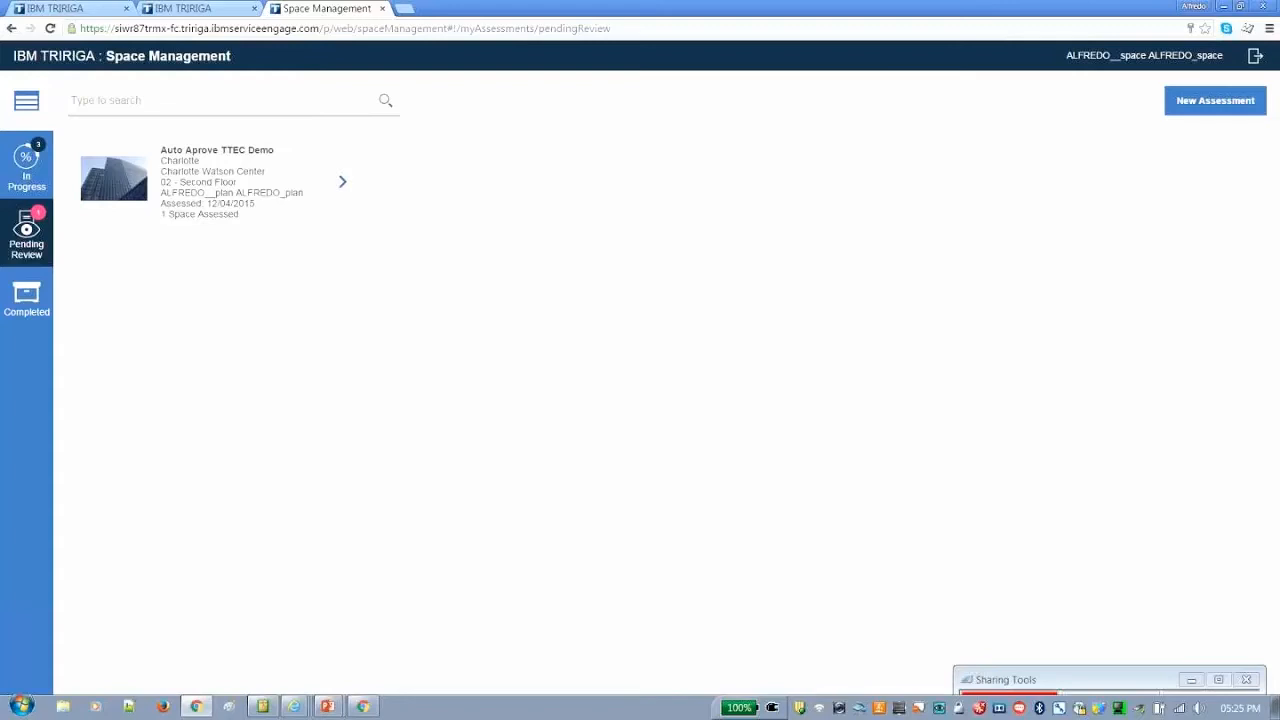
Start a new assessment for the Charlotte Watson Center building on floor 02 - Second Floor
click(1194, 111)
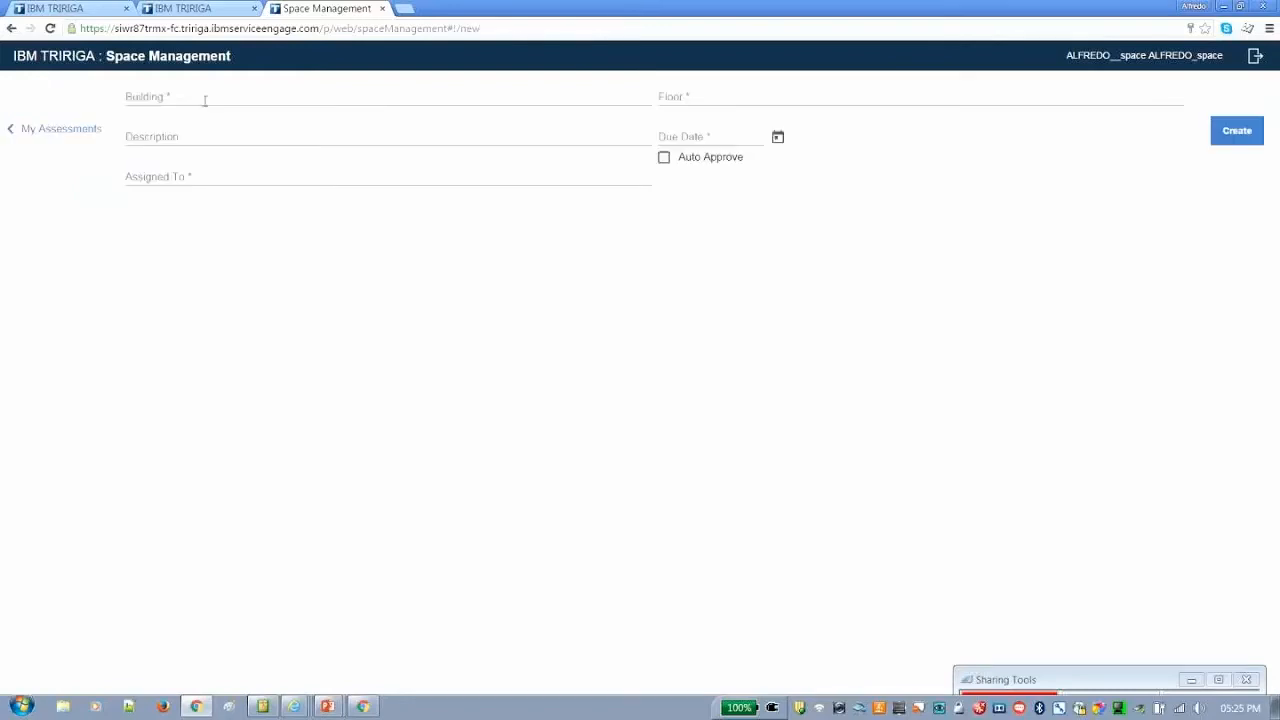
click(205, 100)
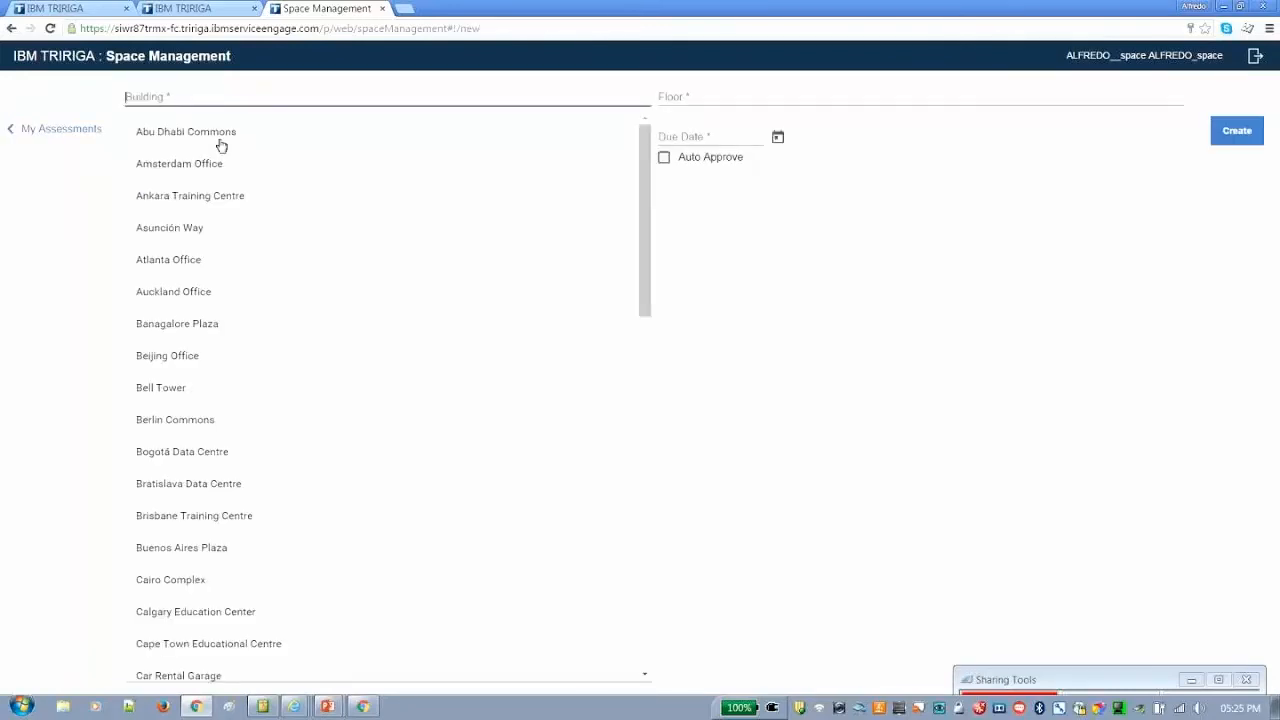
text(a)
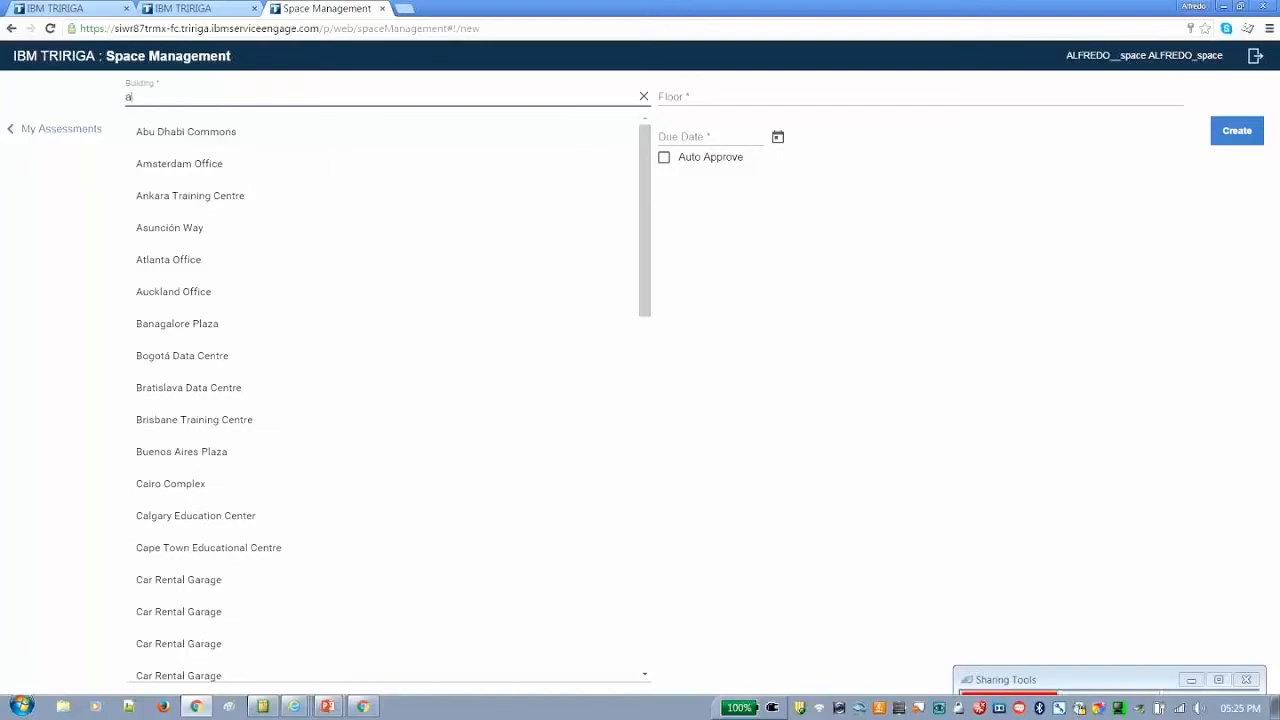
key(BackSpace)
text(ch)
click(229, 135)
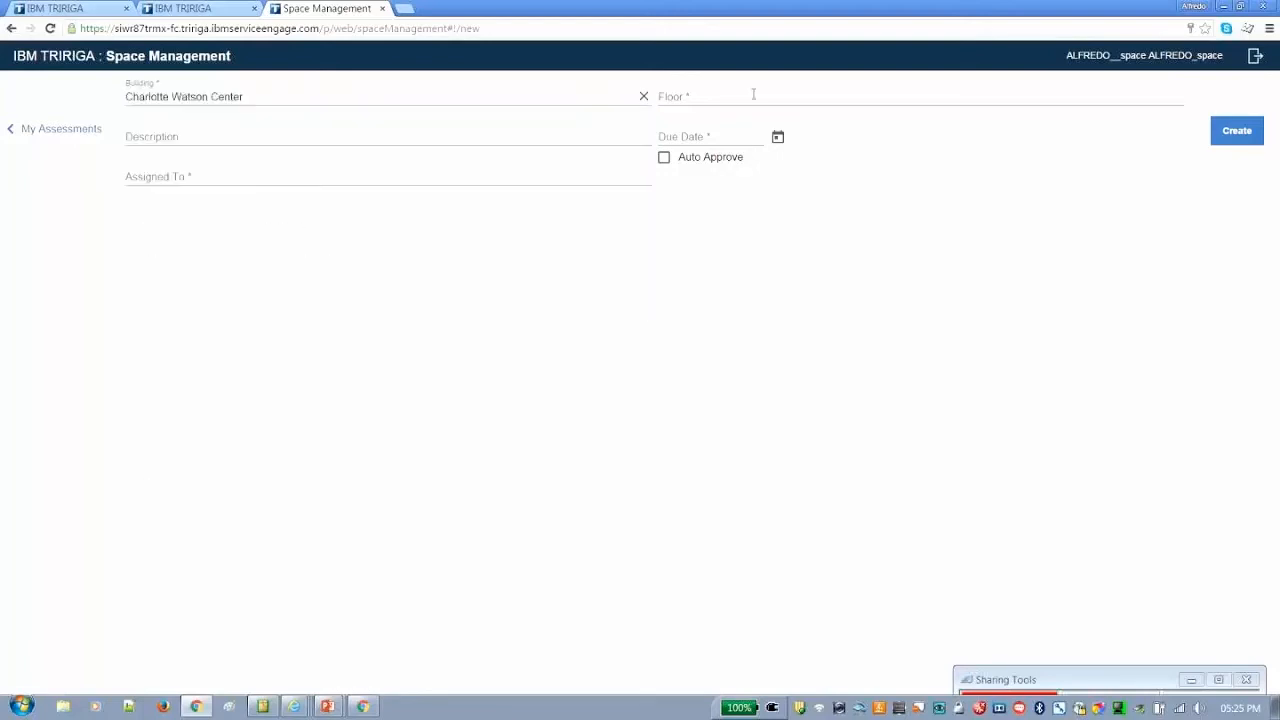
click(751, 96)
click(726, 165)
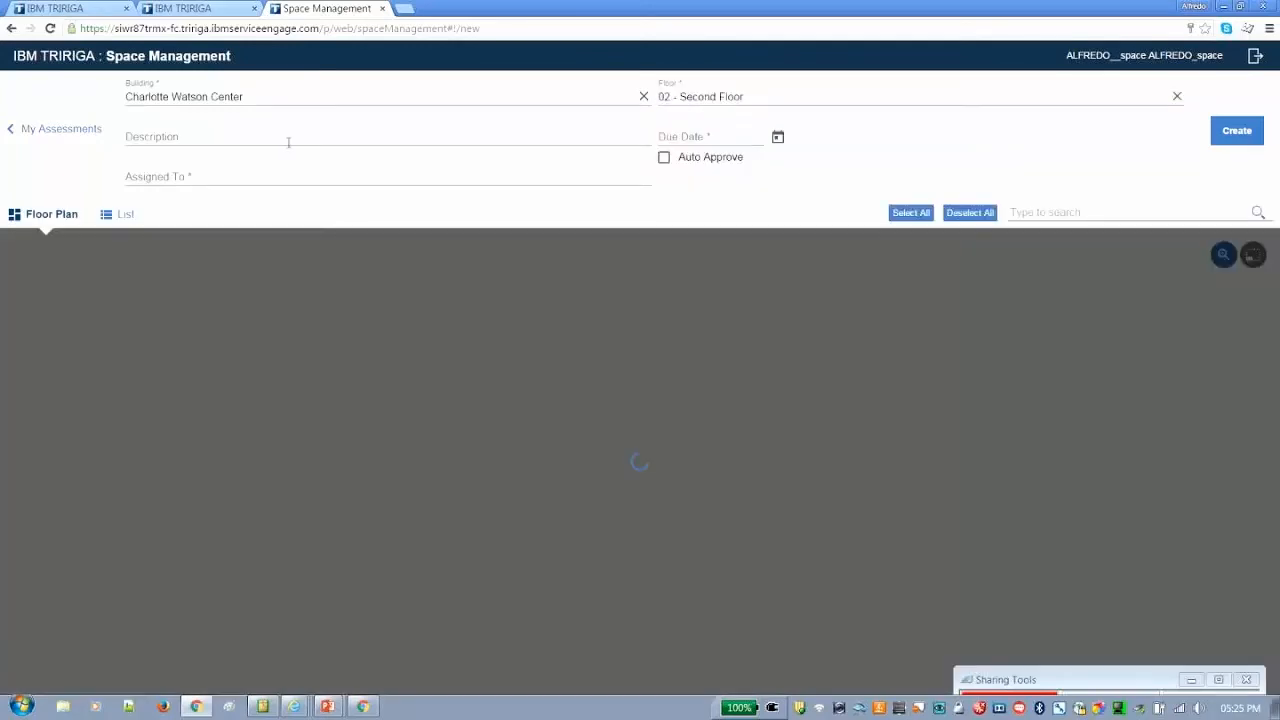
Describe the assessment as "Auto approve TTEC Test 2" and set its due date to 12/11/2015
click(288, 142)
text(Auto ap)
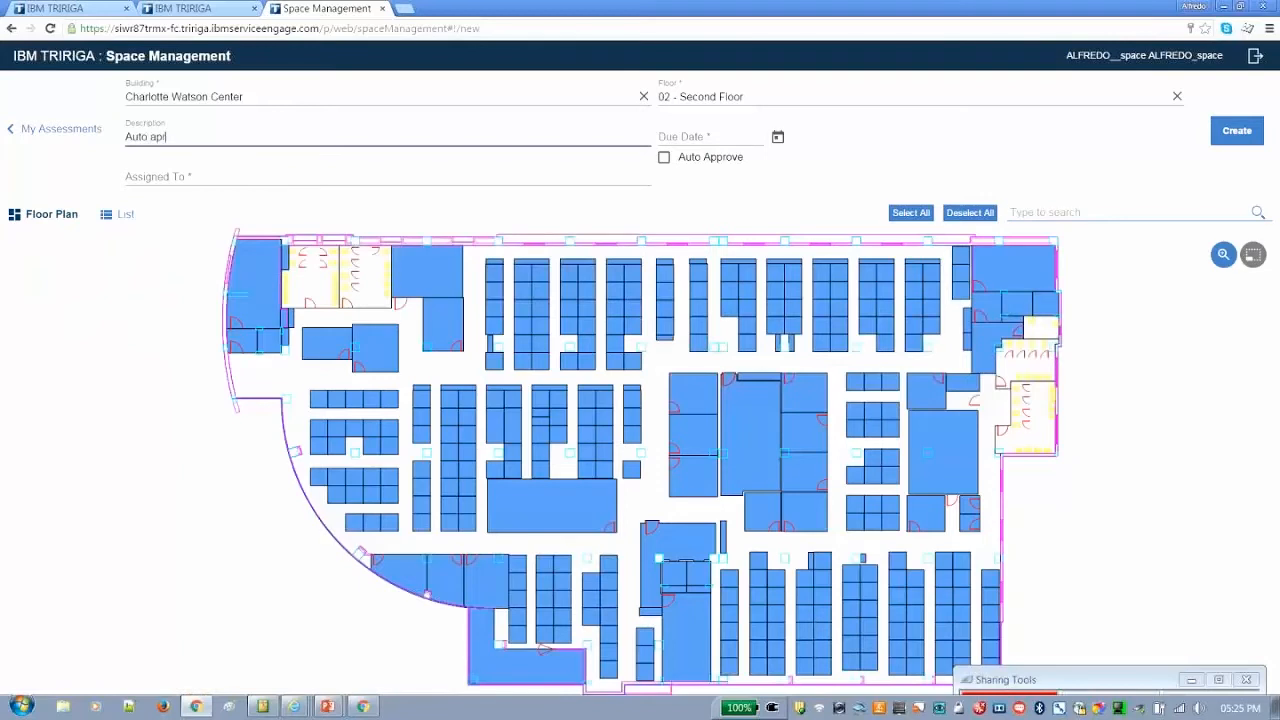
text(prove TTEC Test 2)
click(778, 137)
click(905, 190)
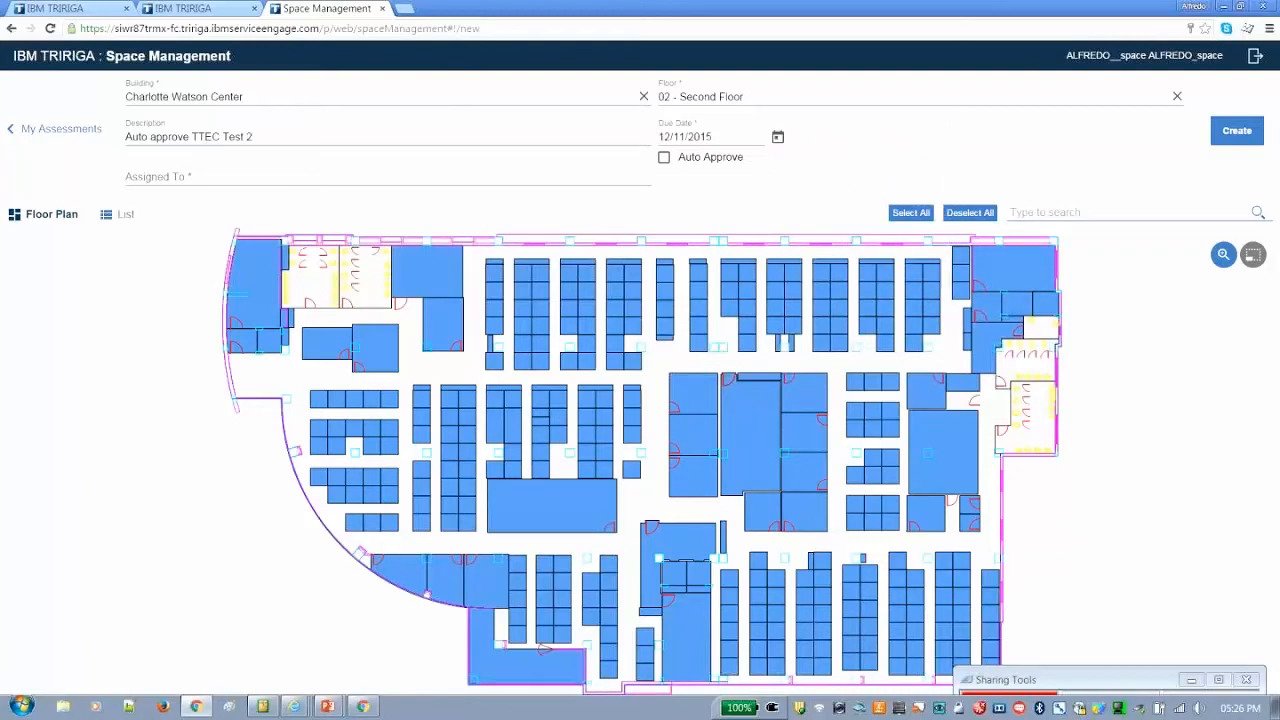
Assign the assessment to the planner account
click(225, 181)
text(a)
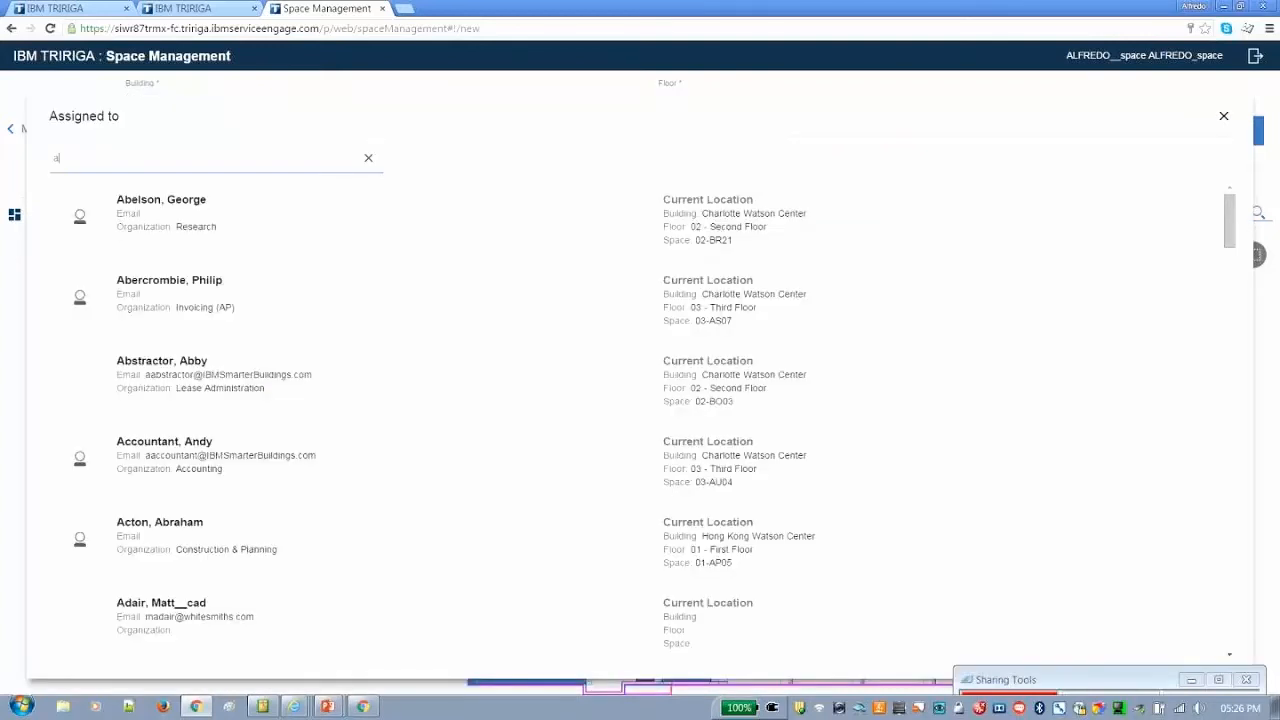
text(lfr)
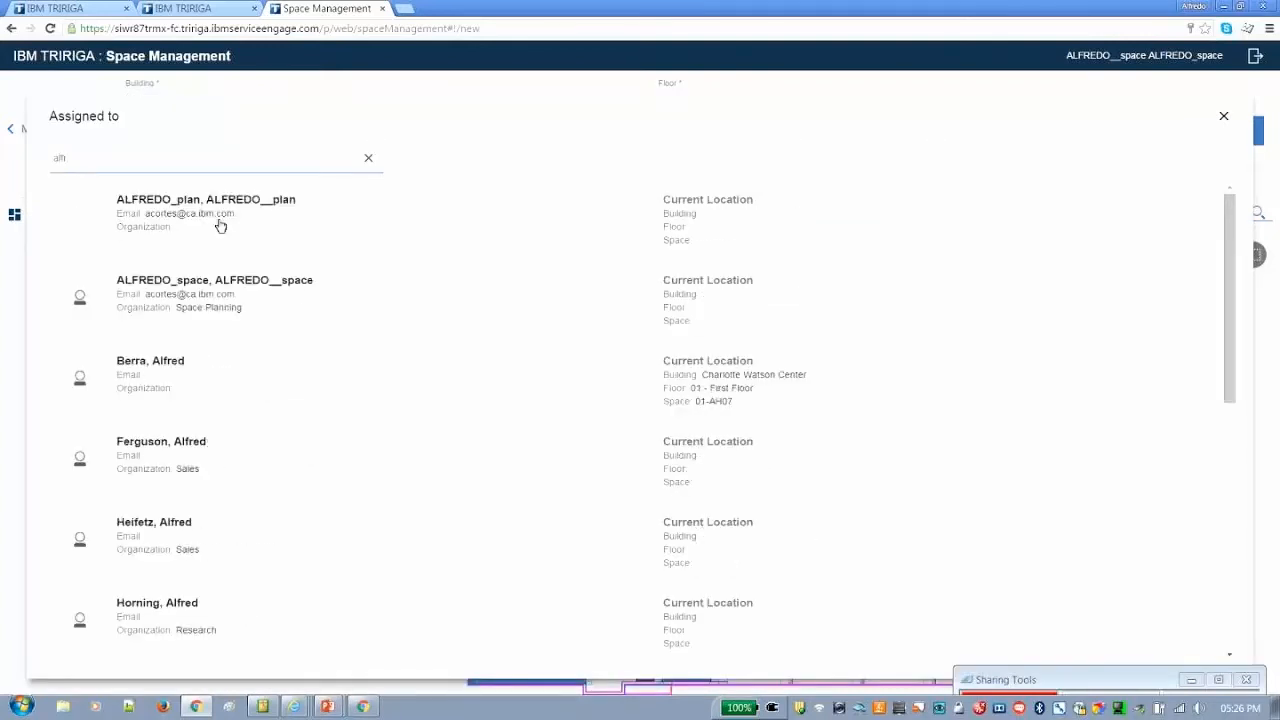
click(221, 226)
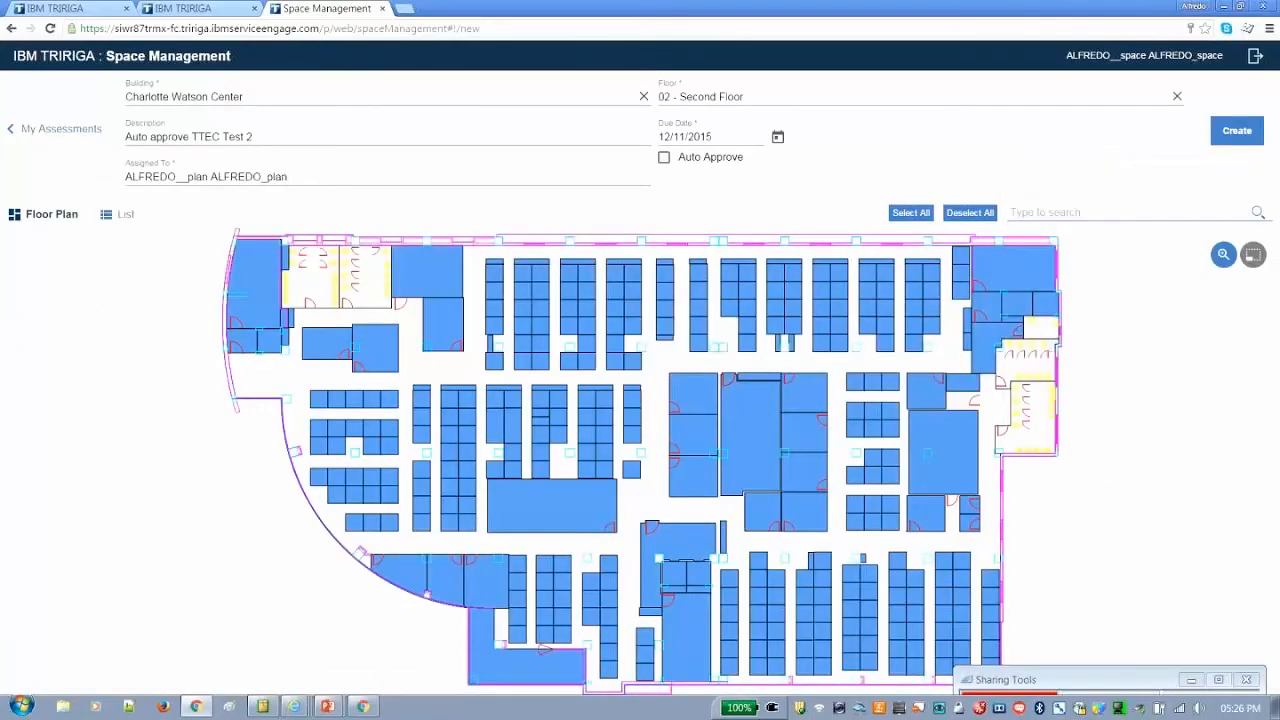
Create the assessment with Auto Approve enabled and only the large room in the plan's northeast corner selected
click(970, 212)
click(1008, 267)
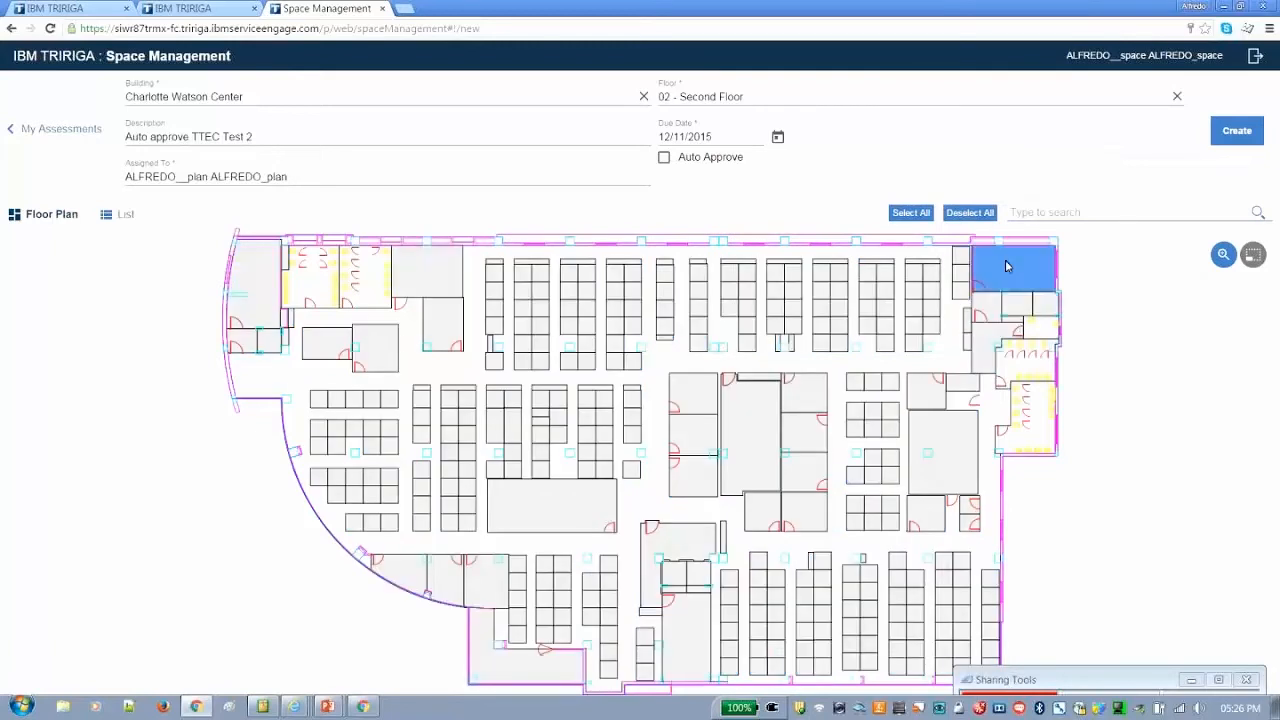
click(664, 157)
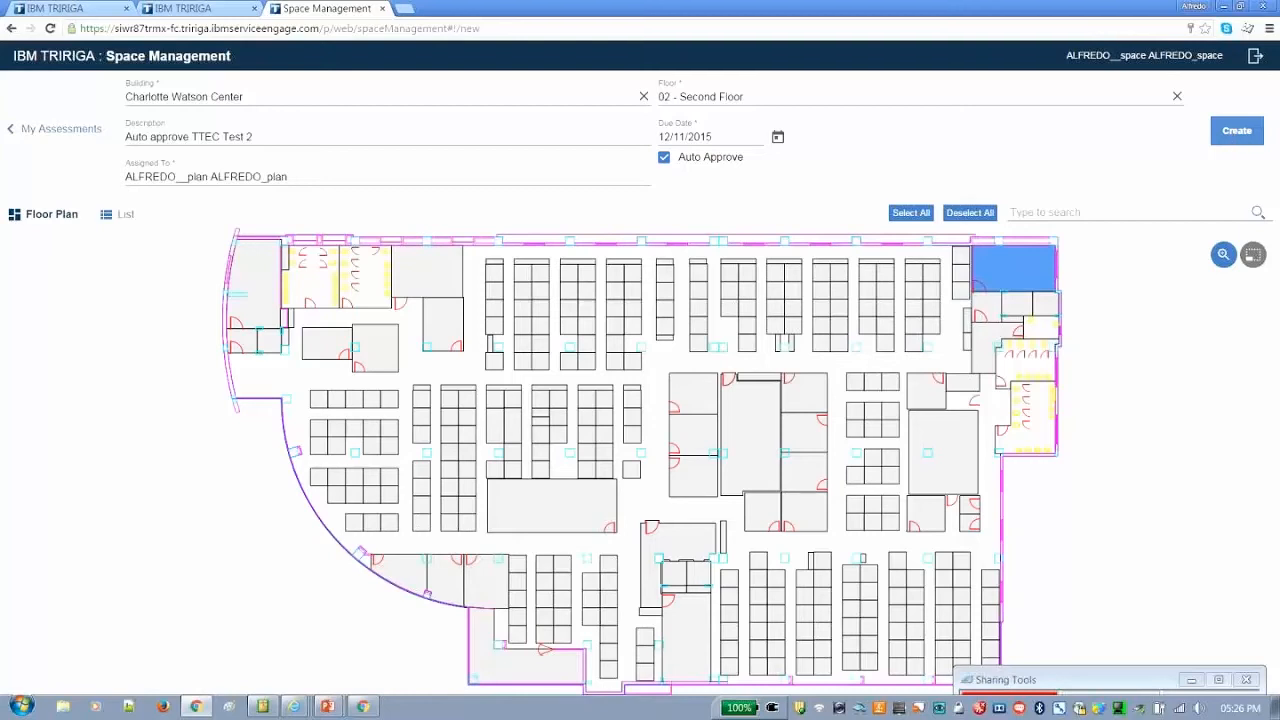
click(1233, 138)
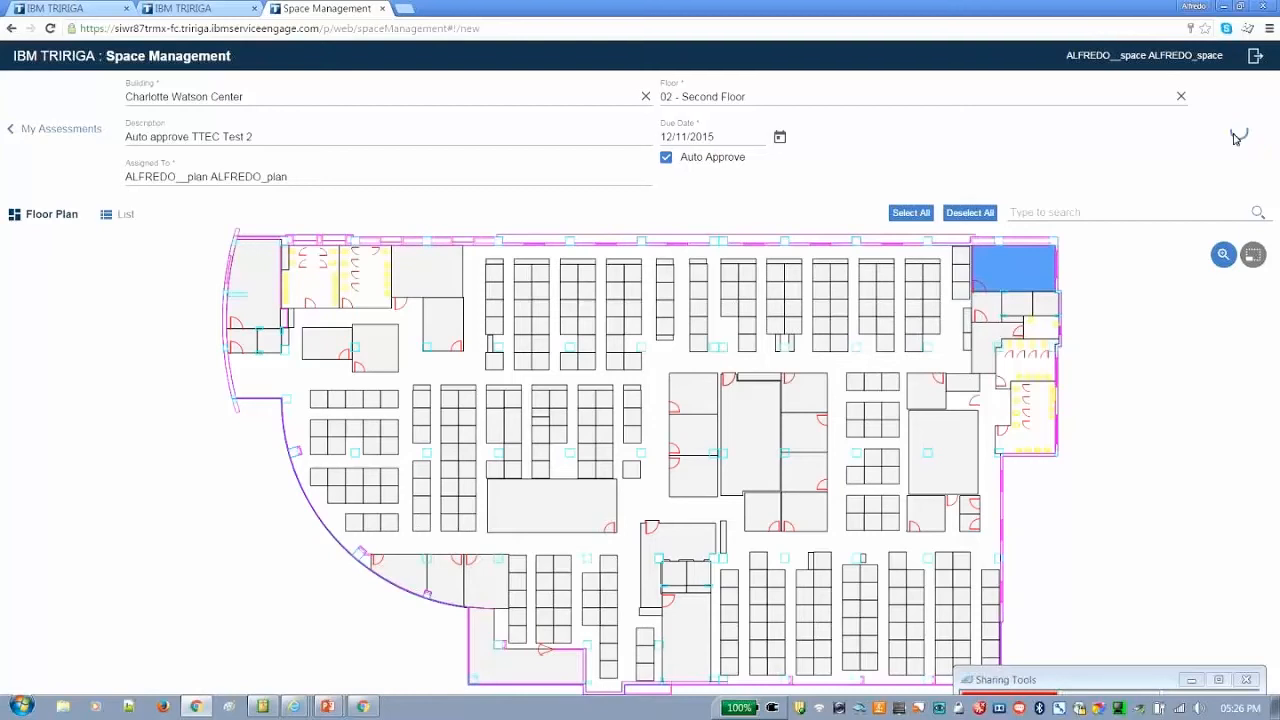
Log out of Space Management and log in to the Space Assessment session with the planner account's user ID and password
click(1262, 58)
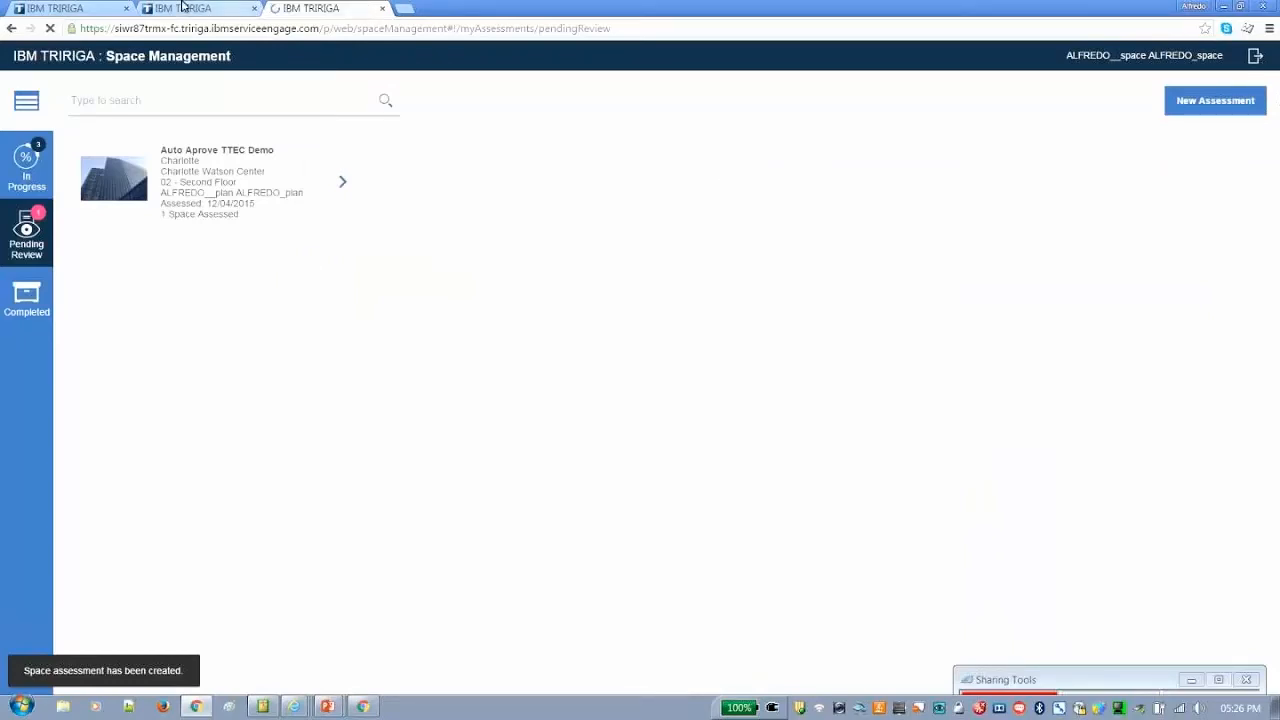
click(183, 8)
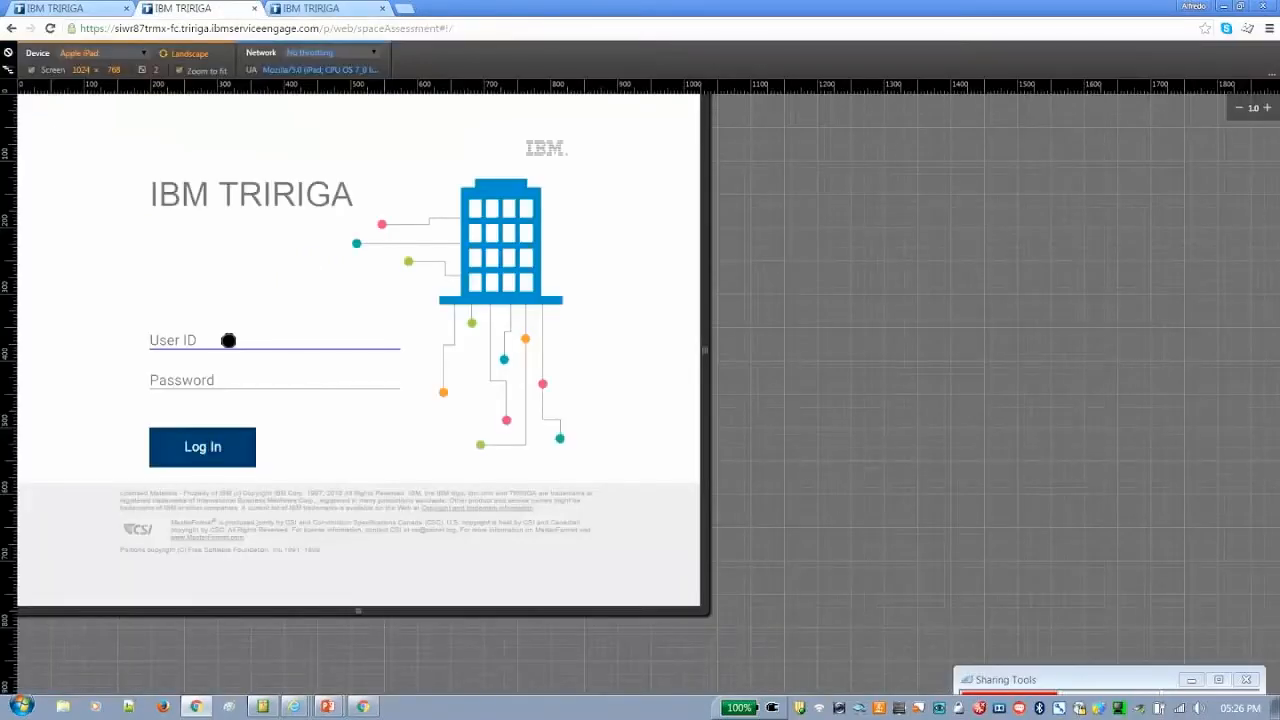
click(228, 340)
click(251, 388)
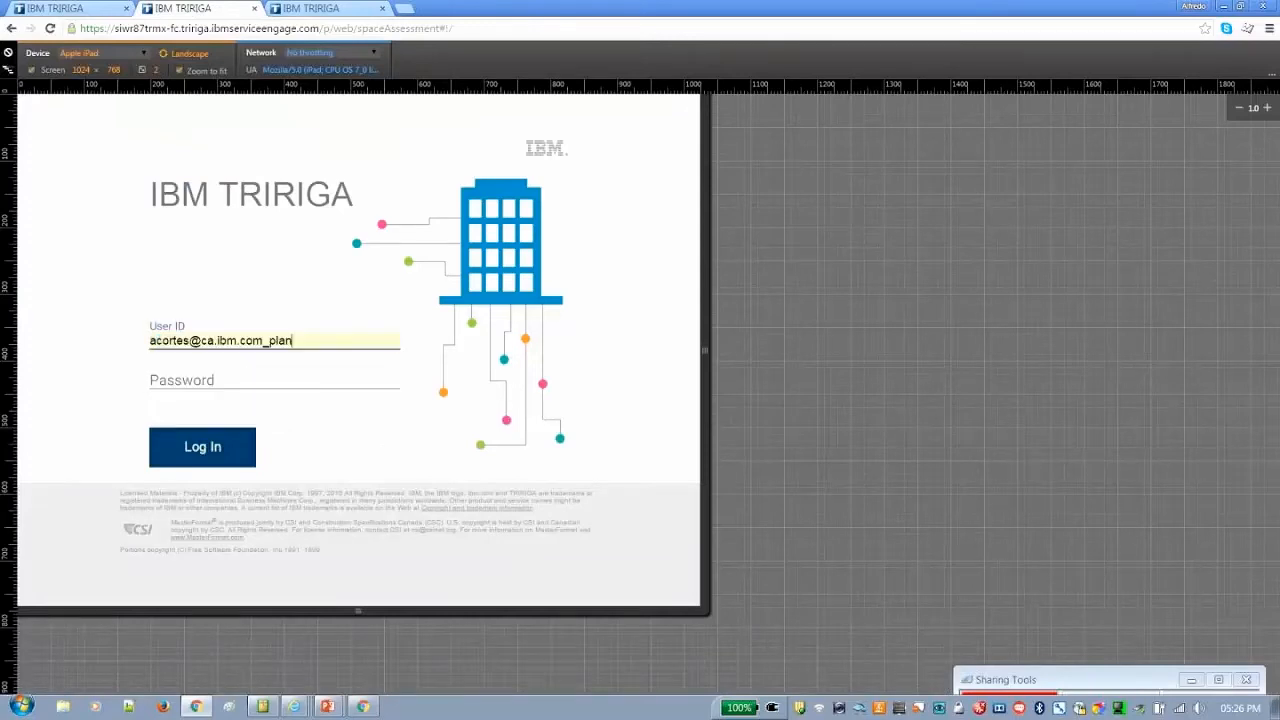
click(249, 377)
text(••••••••)
key(Return)
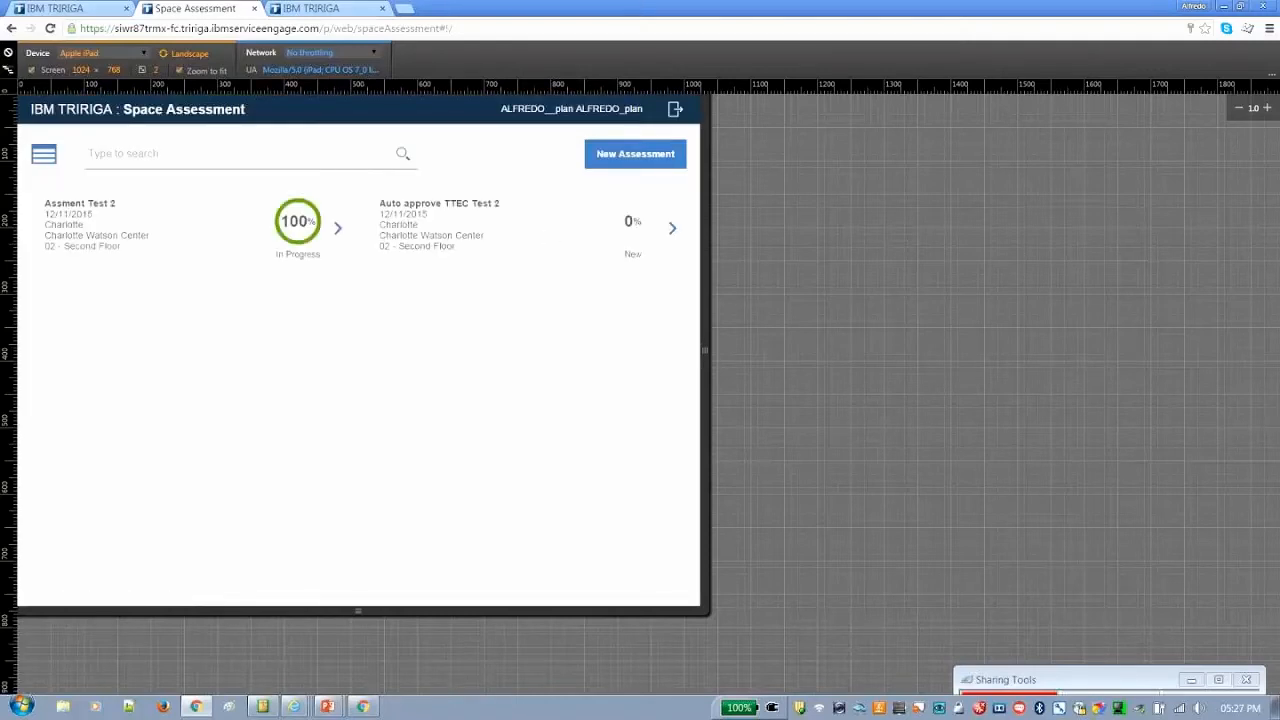
Add the first listed person to Space 02-BQ02 in the Auto approve TTEC Test 2 assessment and complete the assessment
click(672, 228)
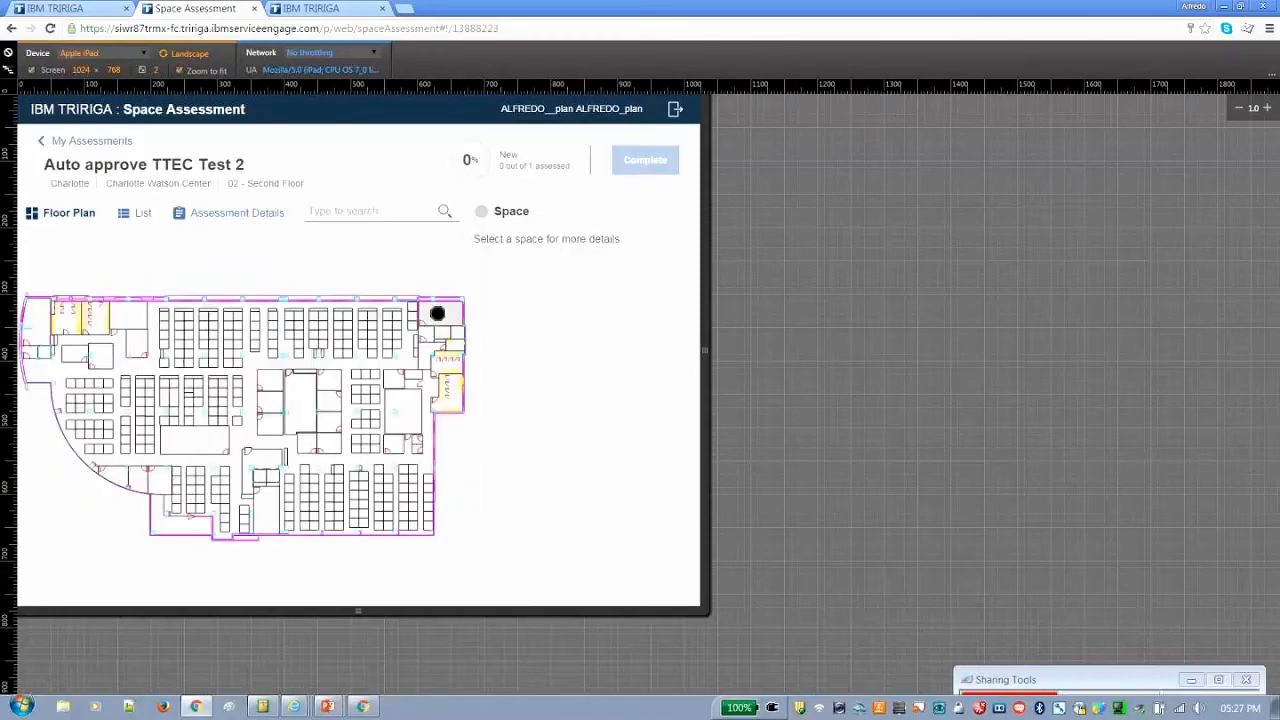
click(437, 313)
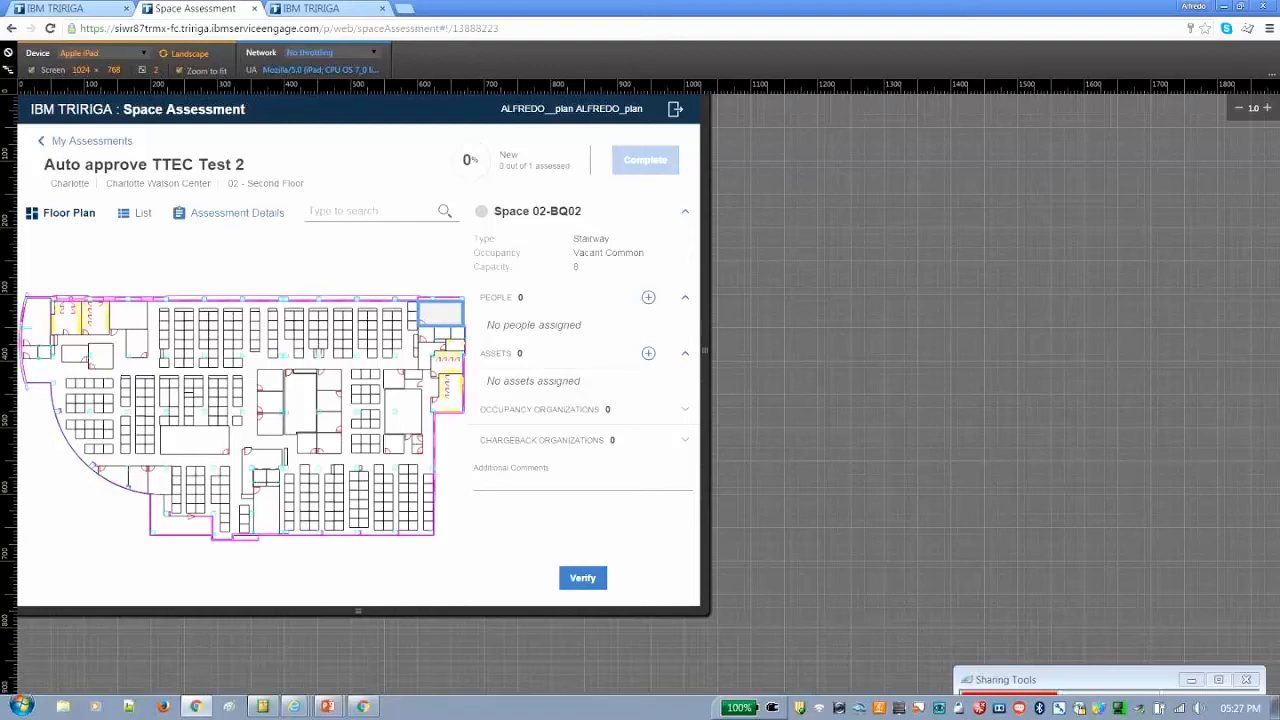
click(649, 296)
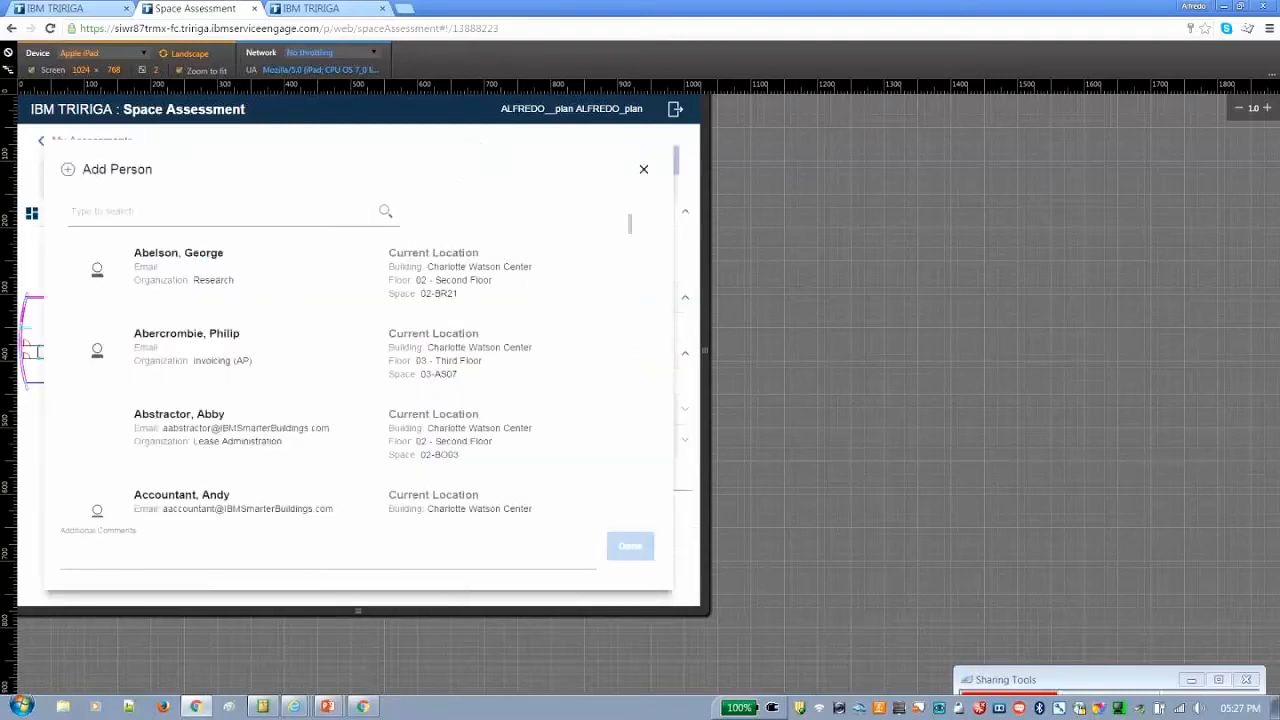
click(274, 274)
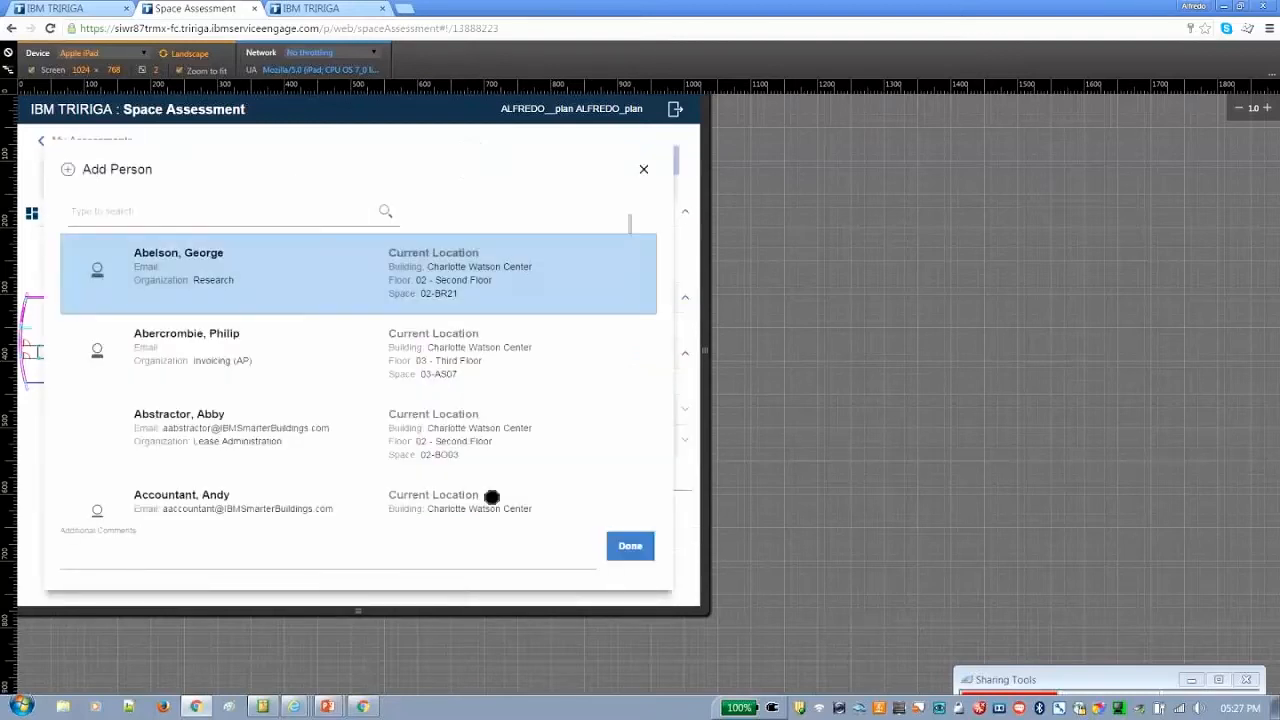
click(628, 545)
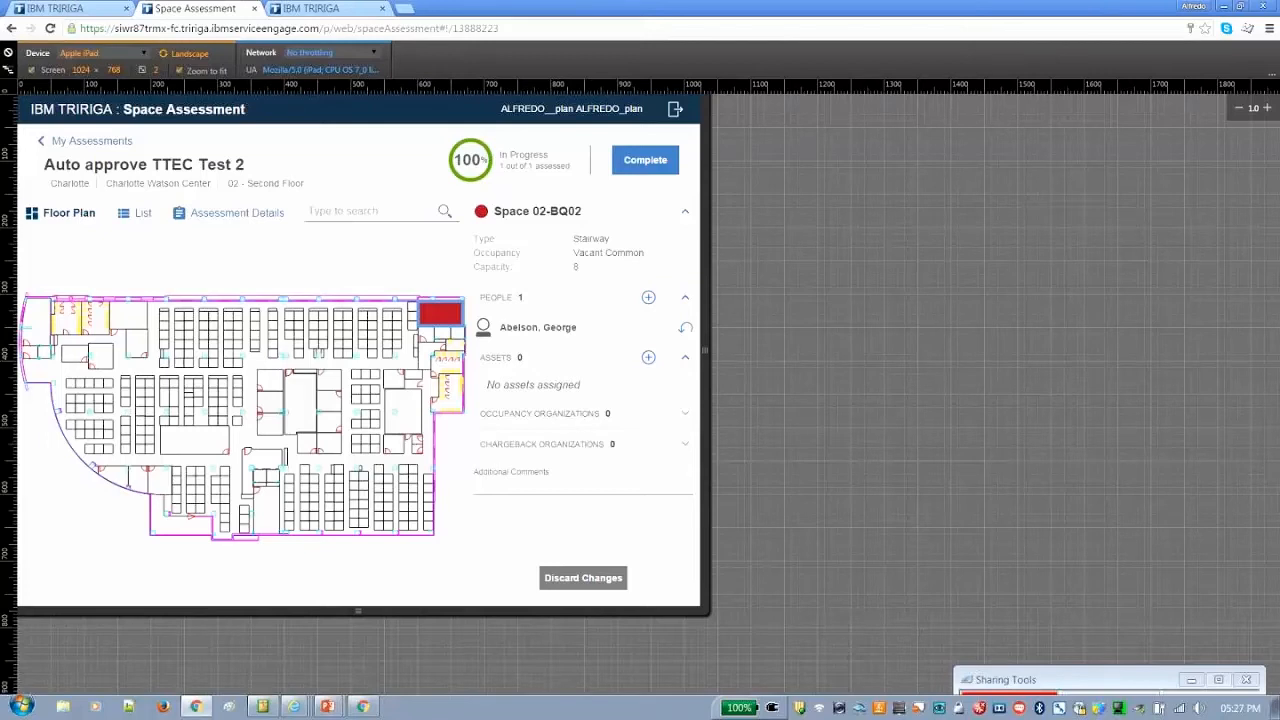
click(640, 162)
click(570, 380)
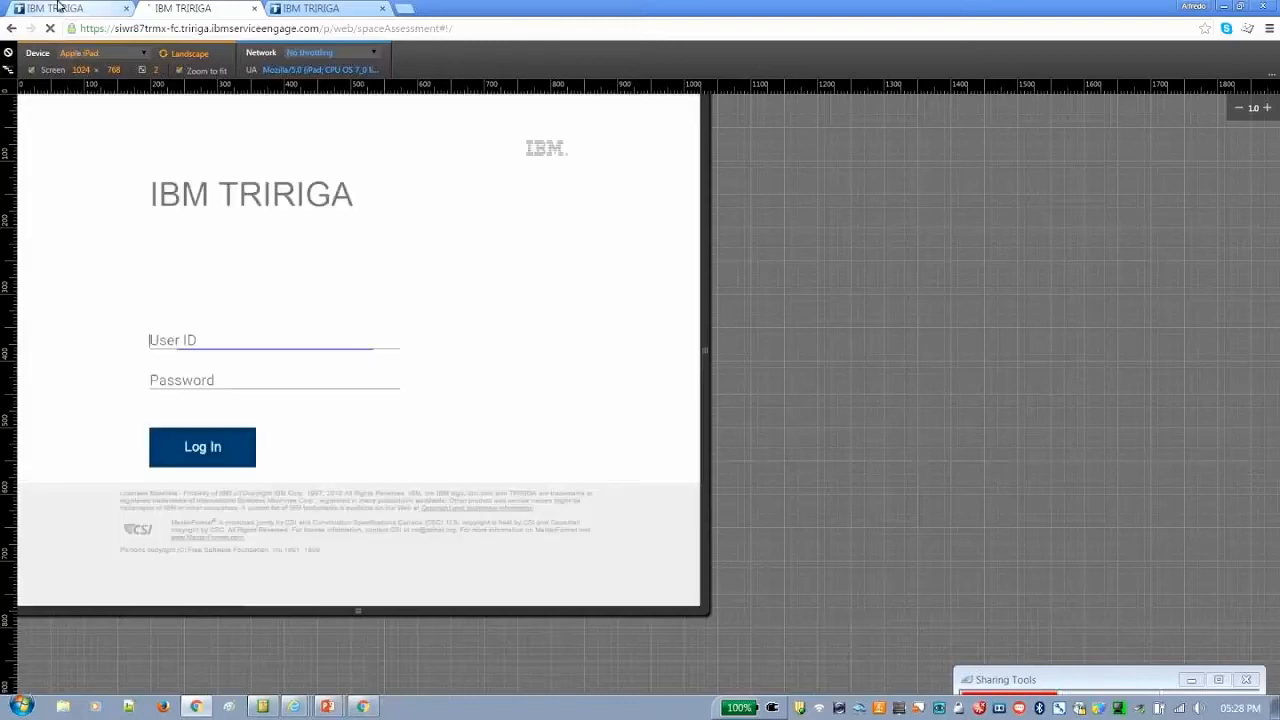
Switch to the main TRIRIGA session and try to log in with the system user ID and its password
click(60, 7)
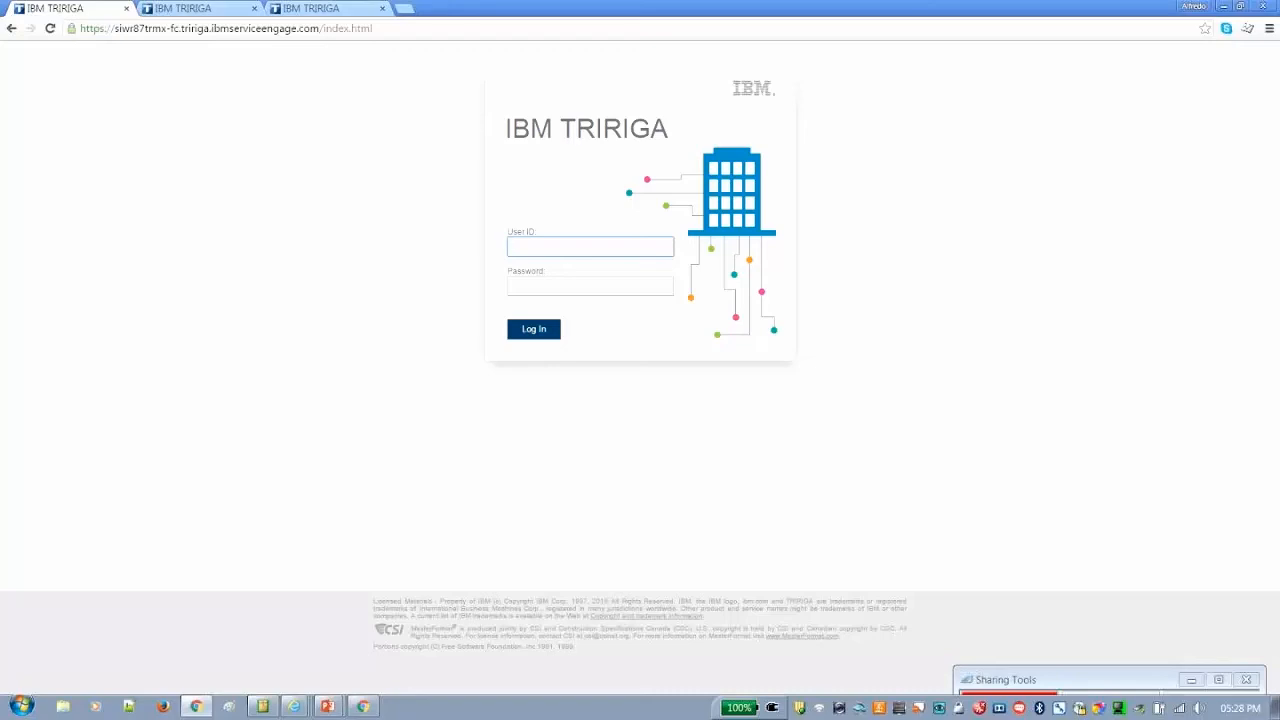
text(a)
key(BackSpace)
text(system)
key(Return)
key(Tab)
text(•••••••)
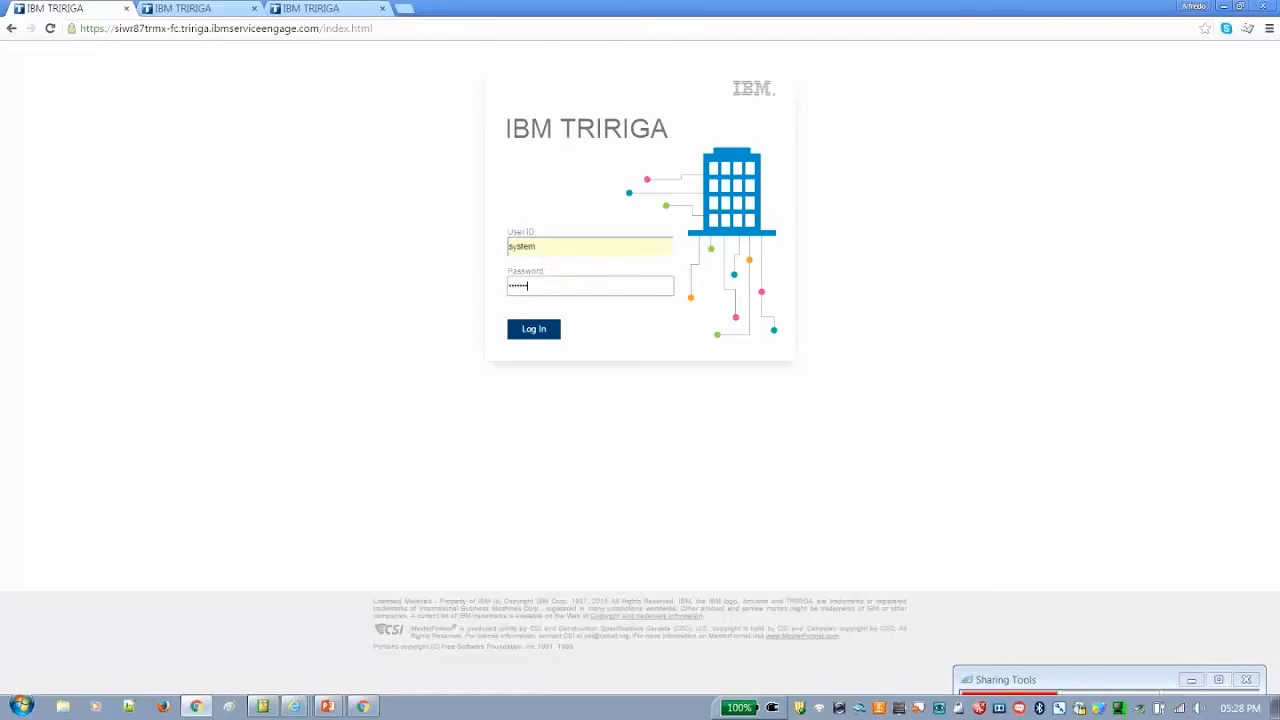
key(Return)
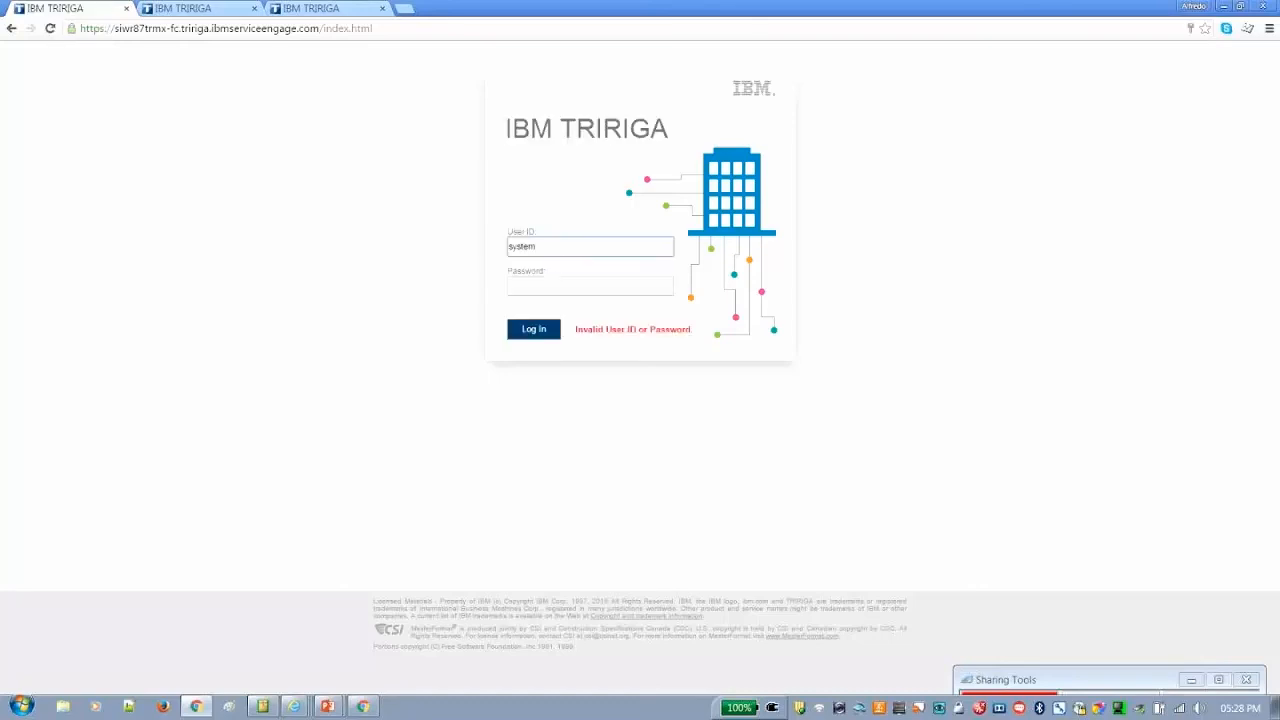
Re-enter the system account's password and log in
click(564, 288)
text(••)
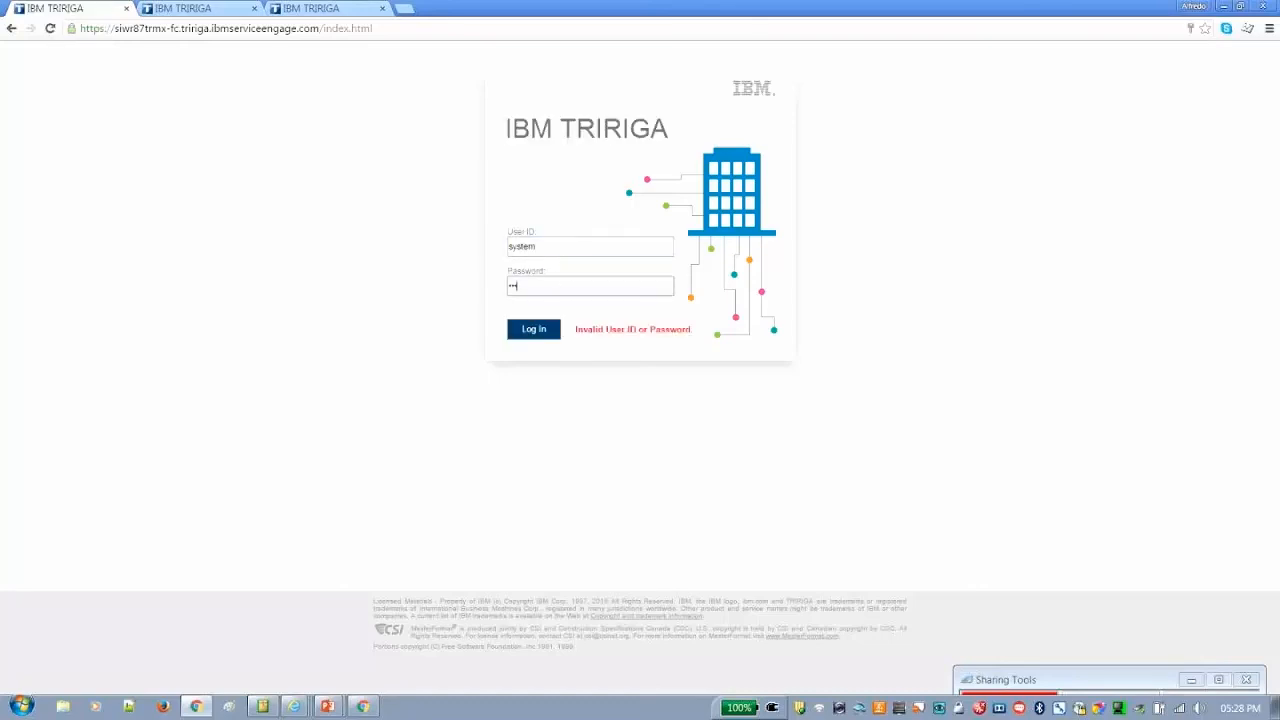
text(•••••••)
key(Return)
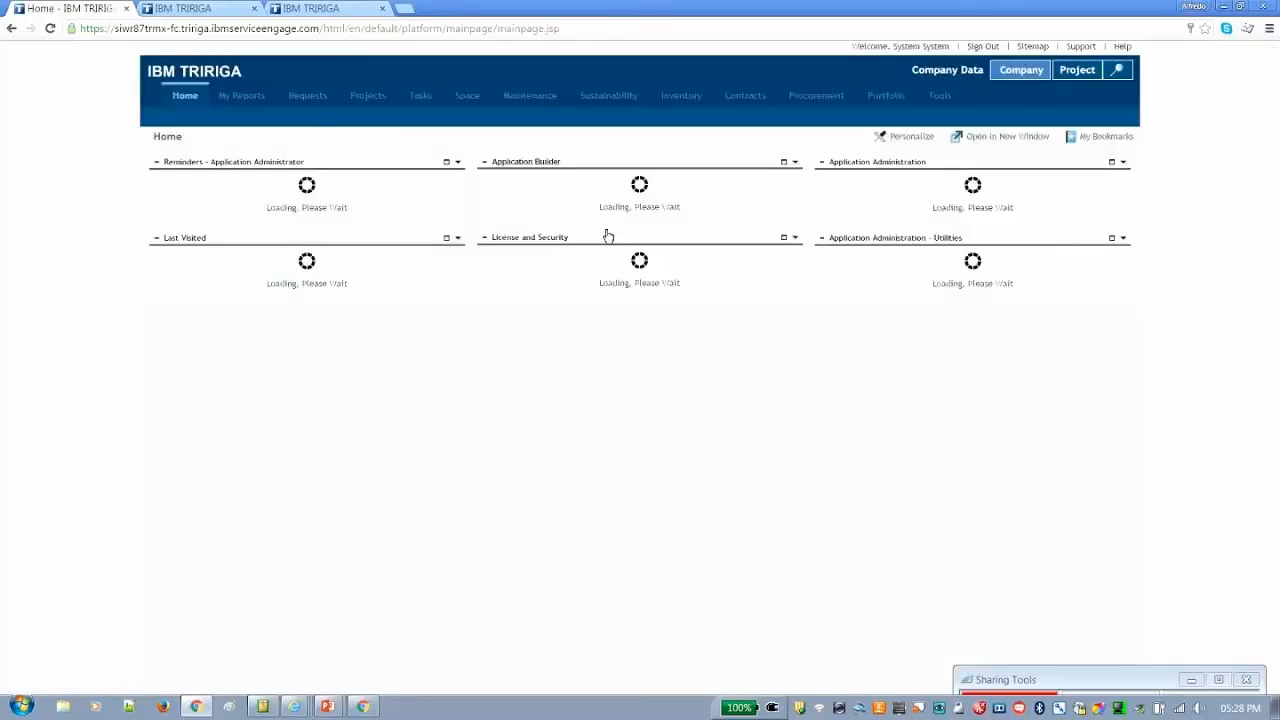
Filter the Portfolio's Spaces list by 02-bq02 and open the Charlotte Watson Center space's record to examine its assigned people
click(880, 96)
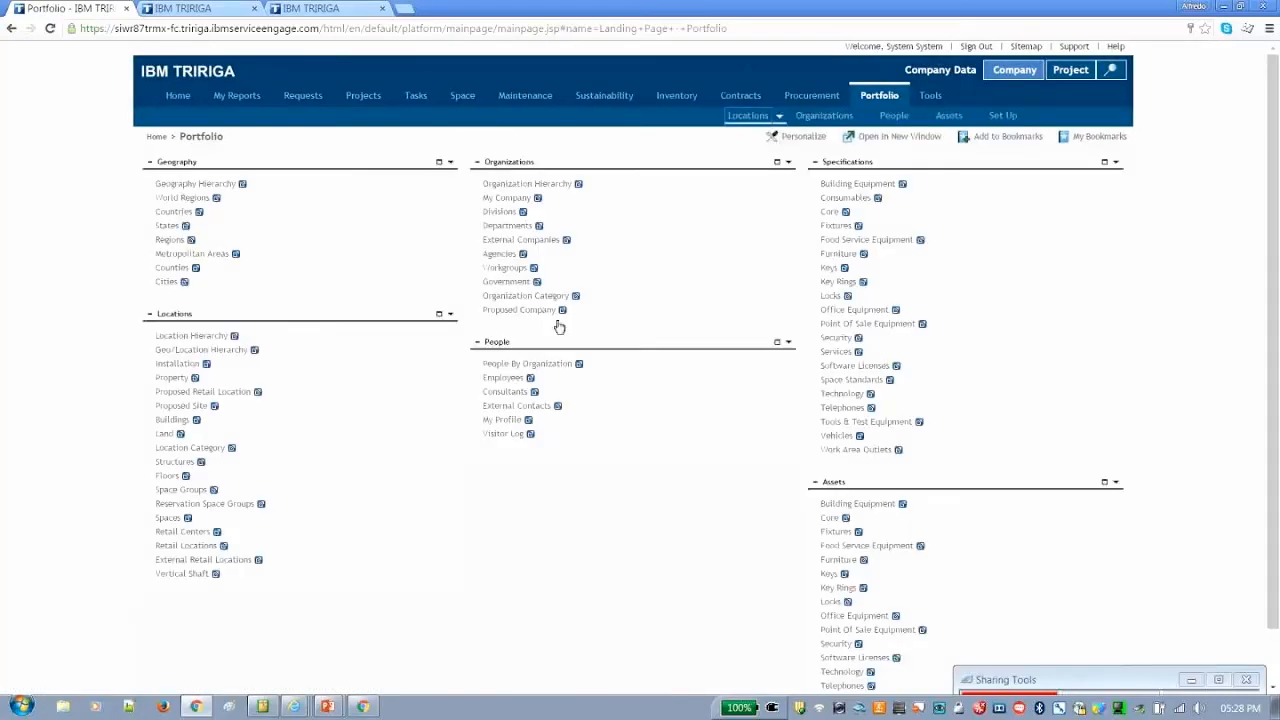
click(559, 327)
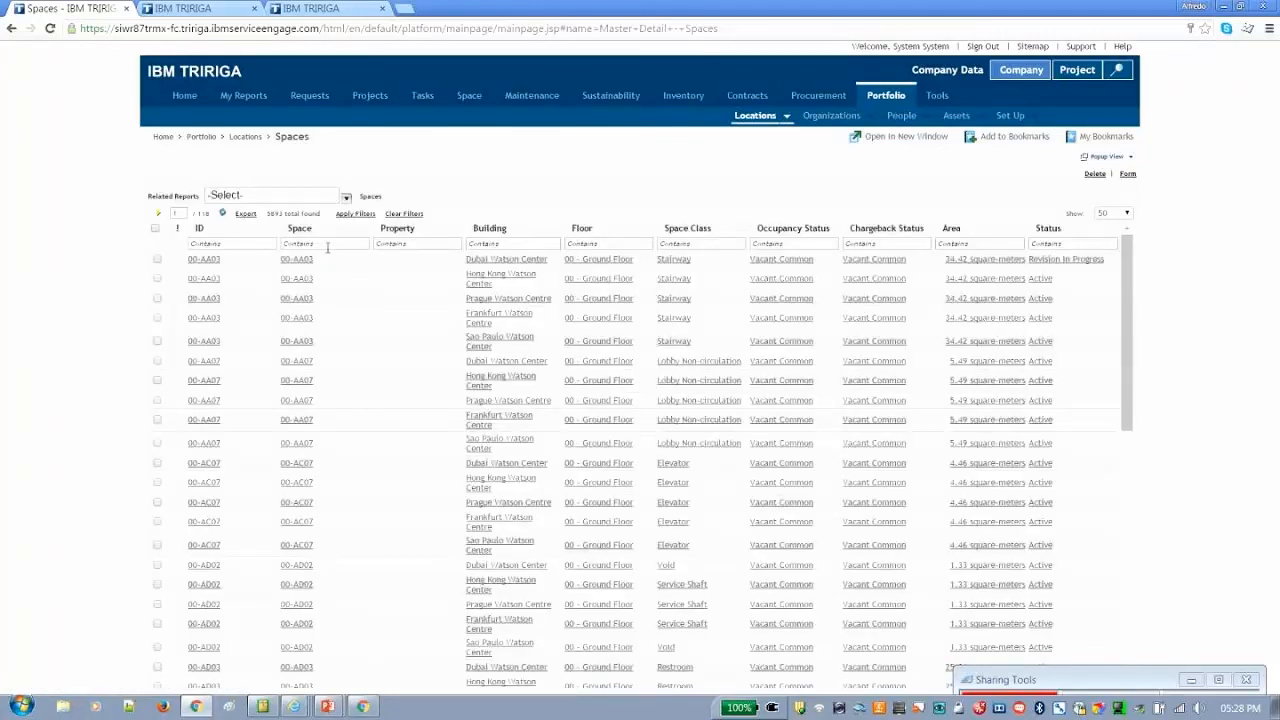
click(327, 245)
text(02-bq02)
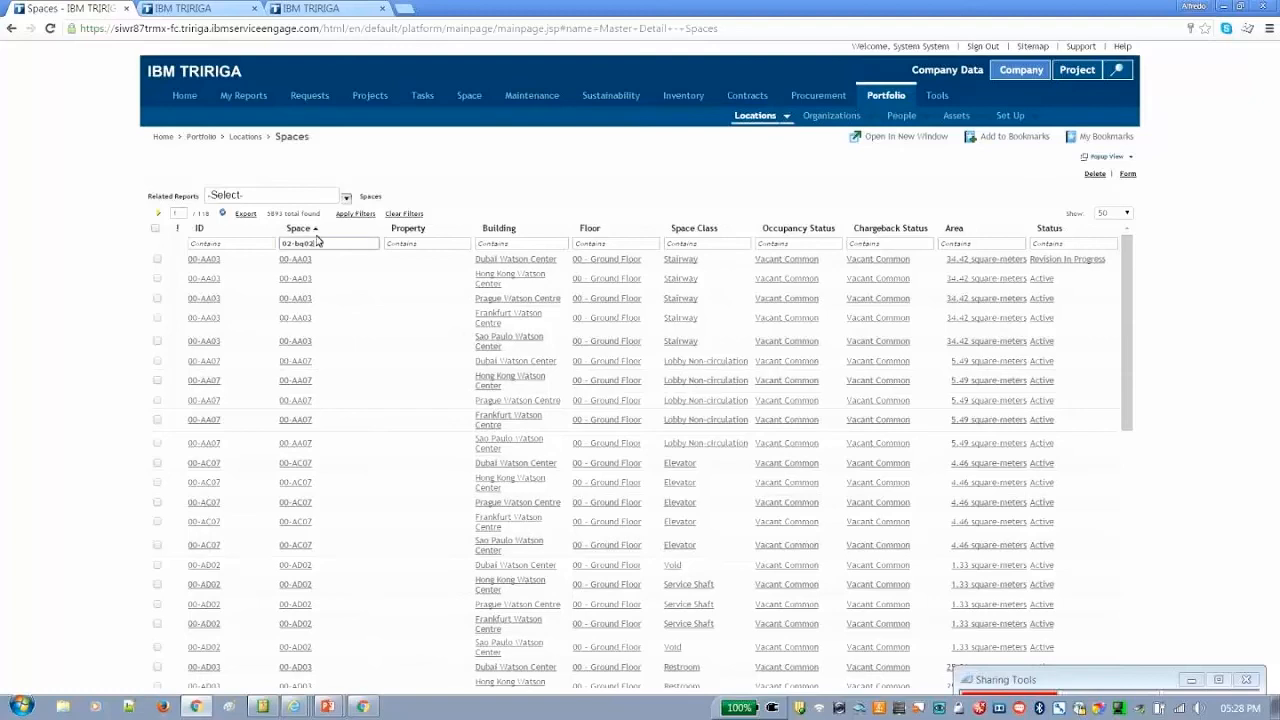
key(Return)
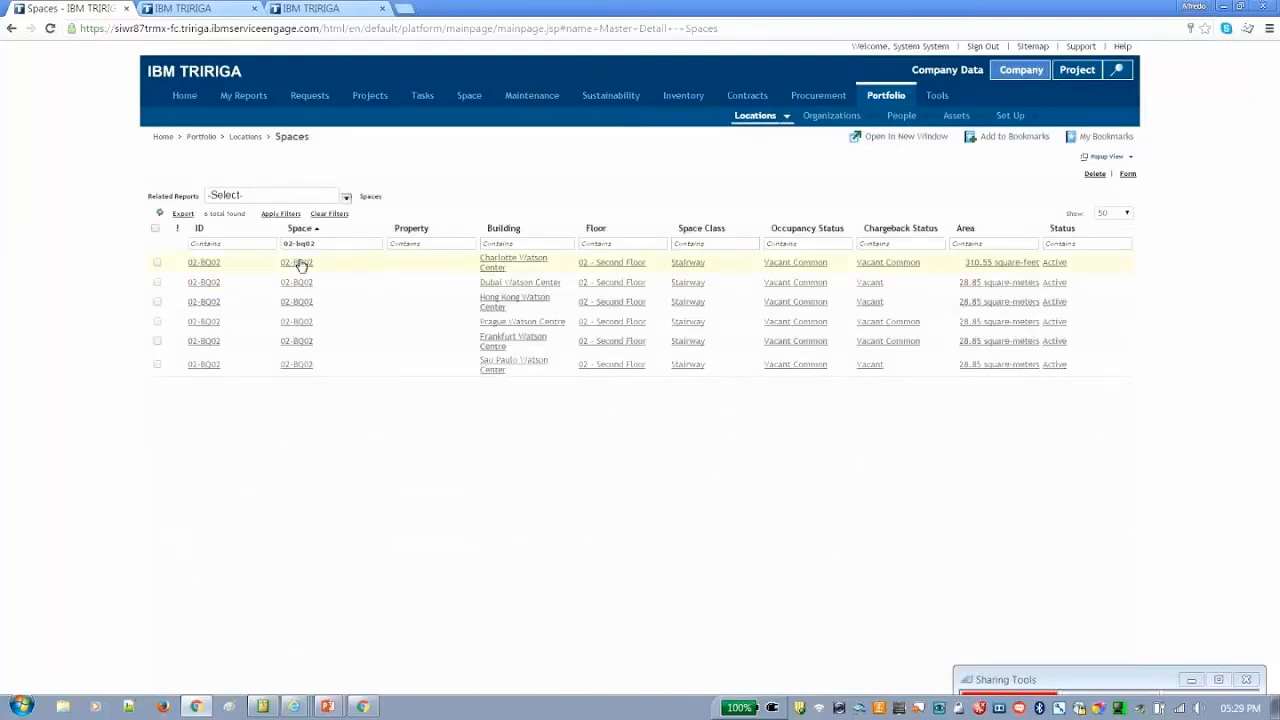
click(298, 265)
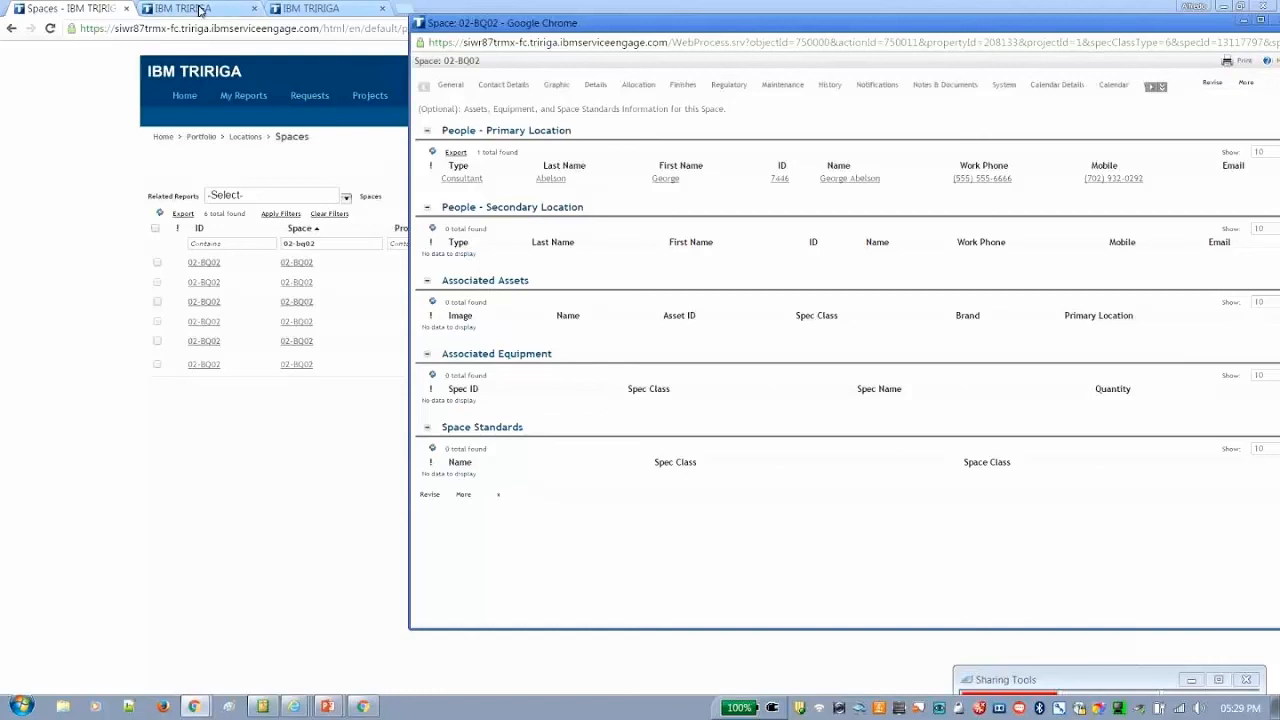
Switch to the PowerPoint presentation and advance to the New TRIRIGA Metadata Objects slide
key(alt+Tab)
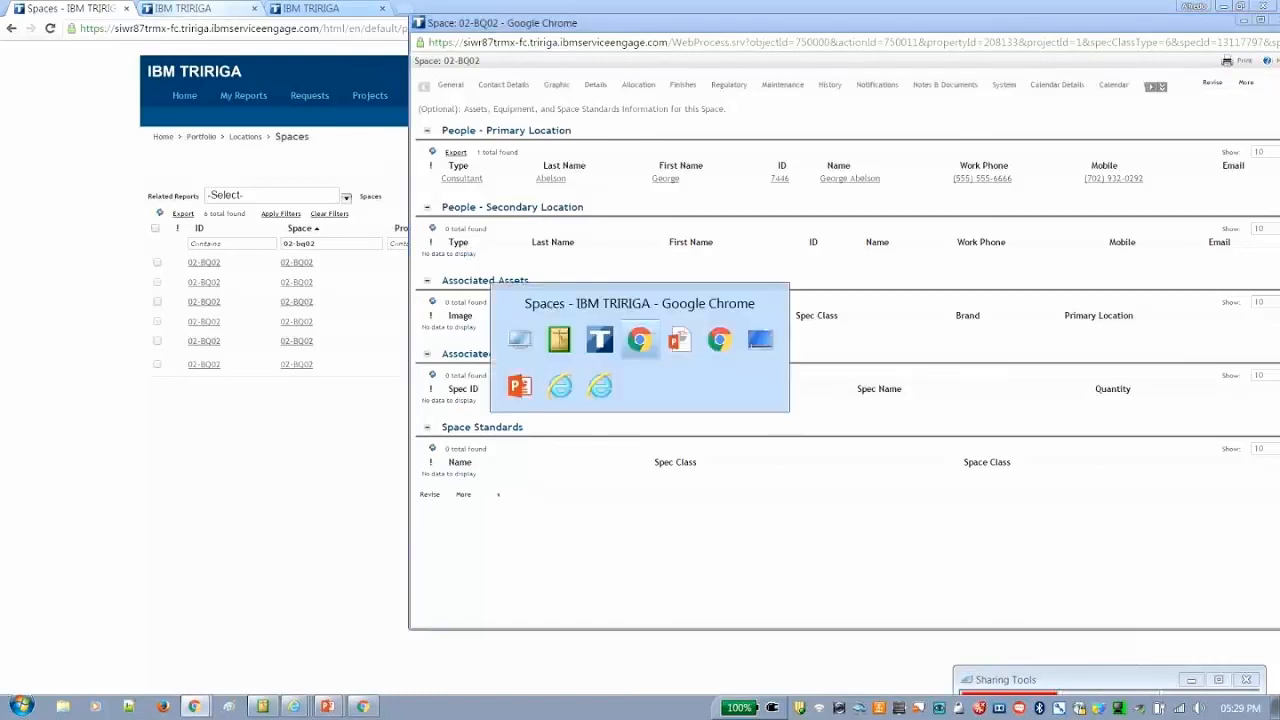
key(alt+Tab)
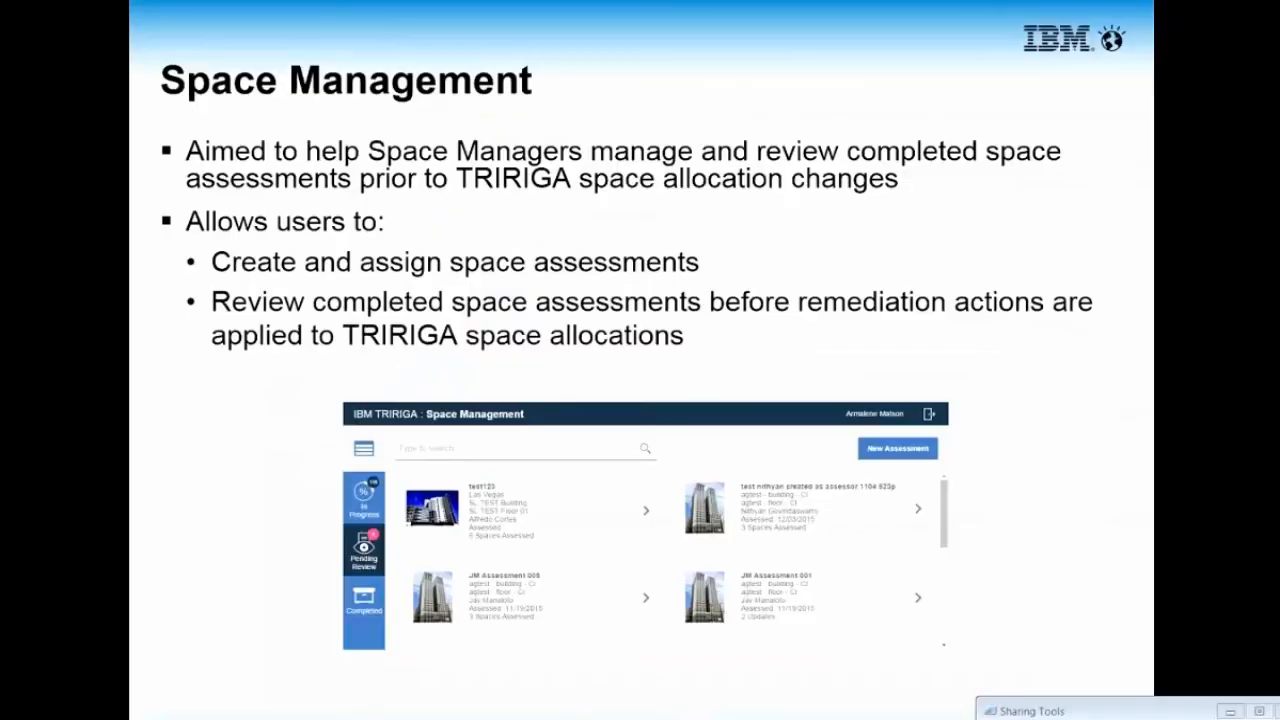
key(Right)
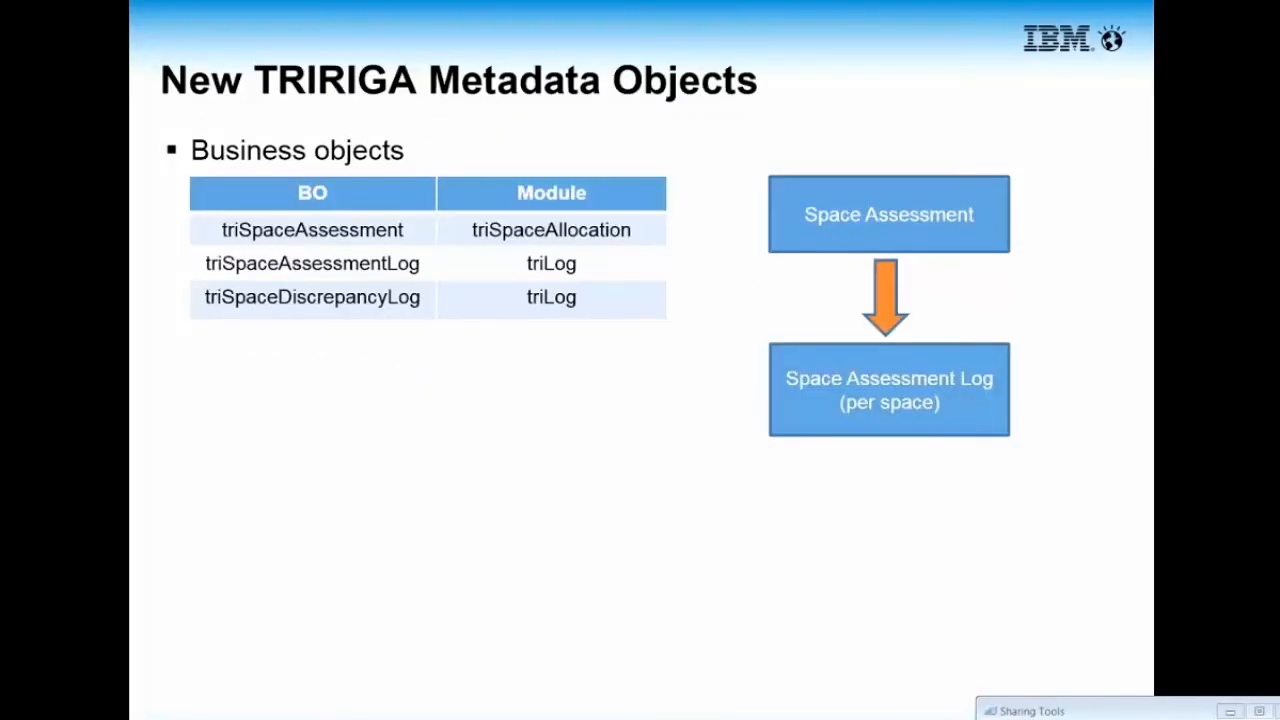